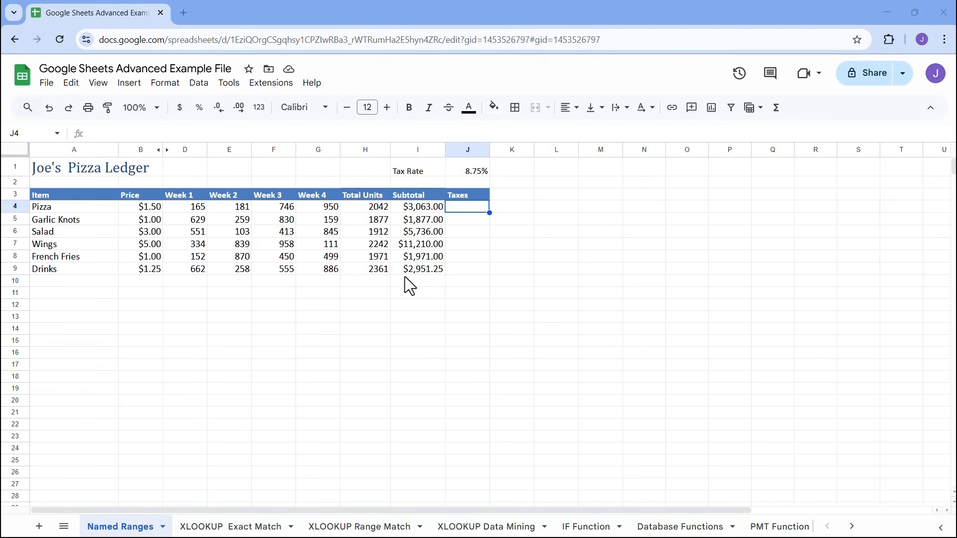
- Enter a formula in J4 that multiplies the Pizza subtotal by the tax rate, =I4*J1
click(473, 207)
text(=)
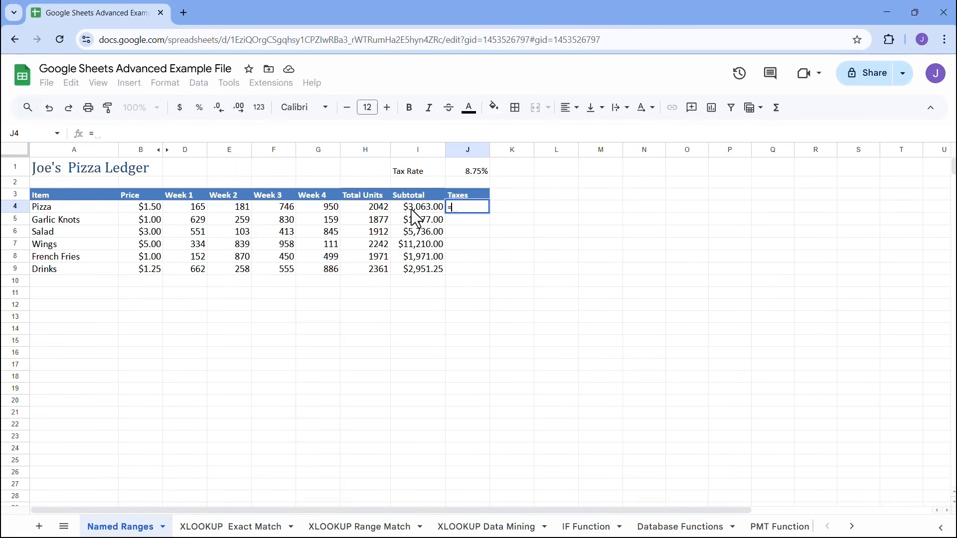
click(412, 208)
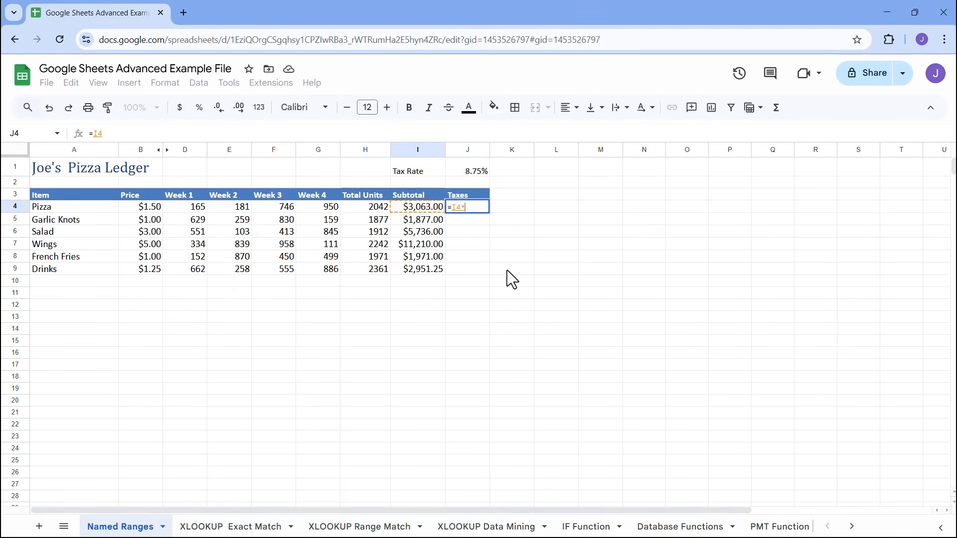
text(*)
click(475, 174)
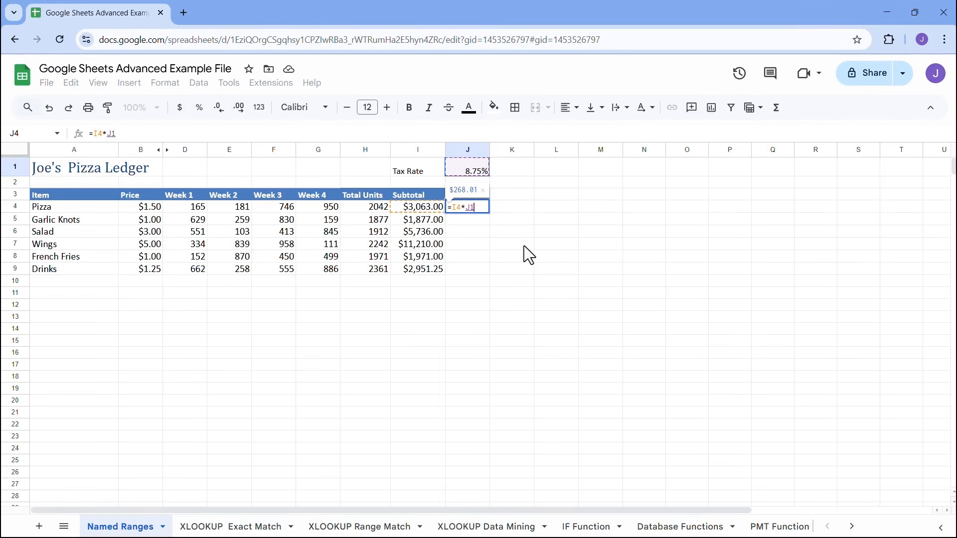
key(Return)
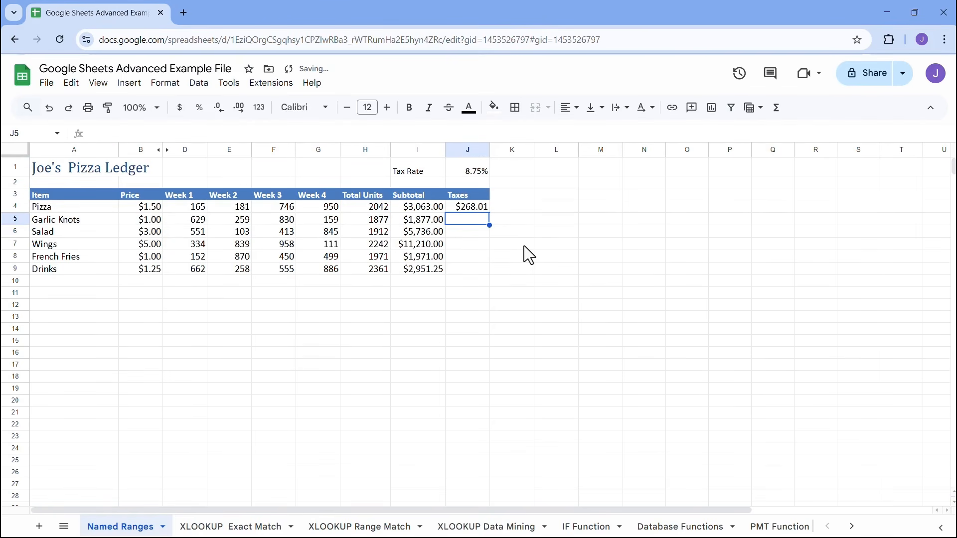
- Fill the tax formula from J4 down the Taxes column through J9
click(485, 208)
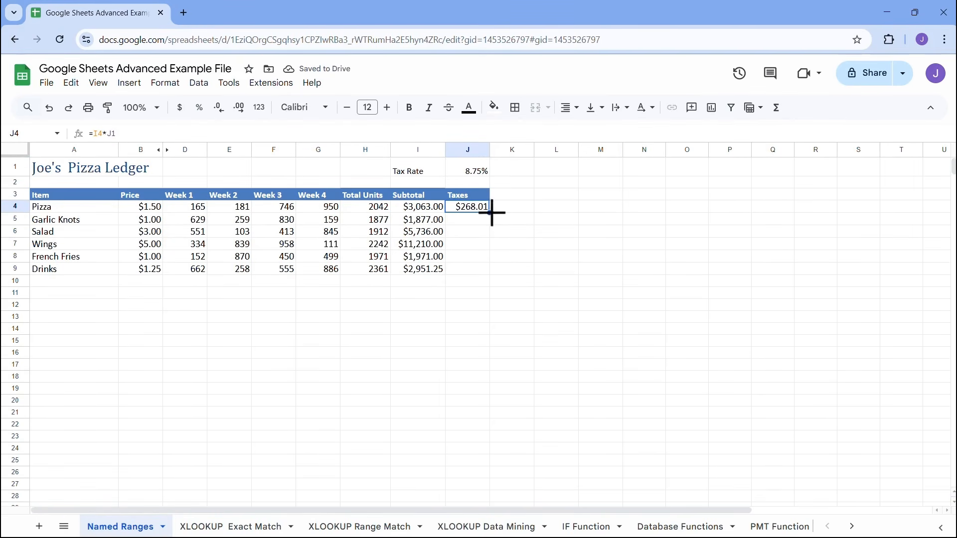
drag(488, 213, 489, 266)
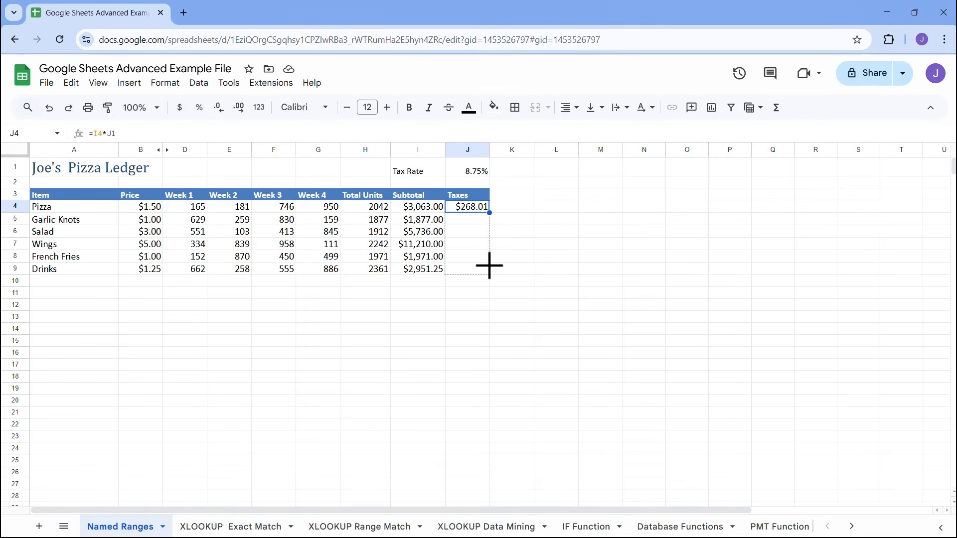
drag(489, 265, 489, 267)
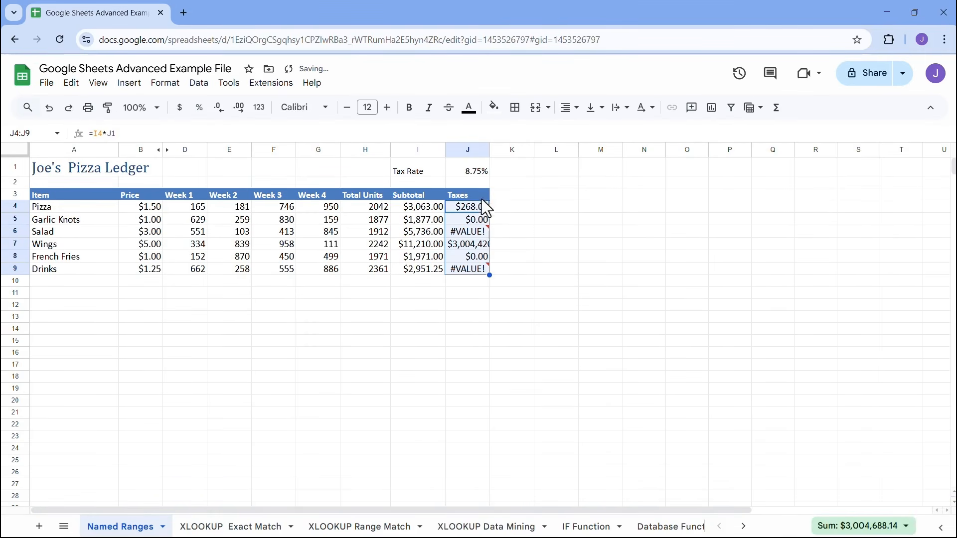
- Examine the formulas in J4, J5 and J6 to see which cells each one references
click(481, 221)
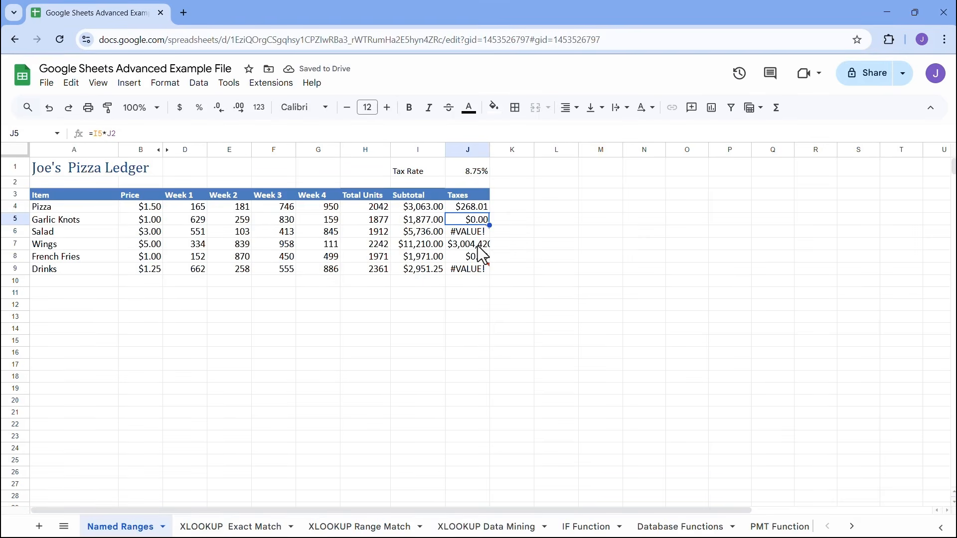
double_click(474, 208)
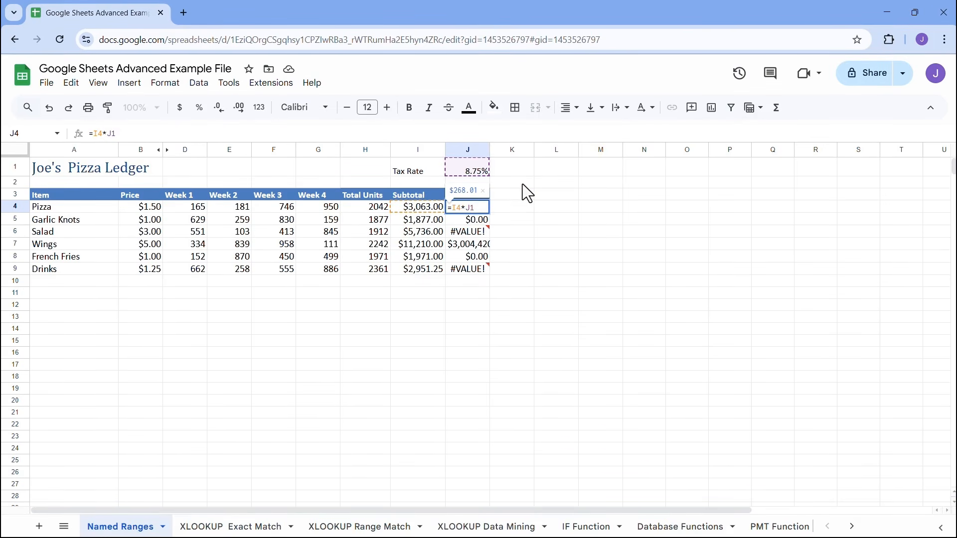
key(Return)
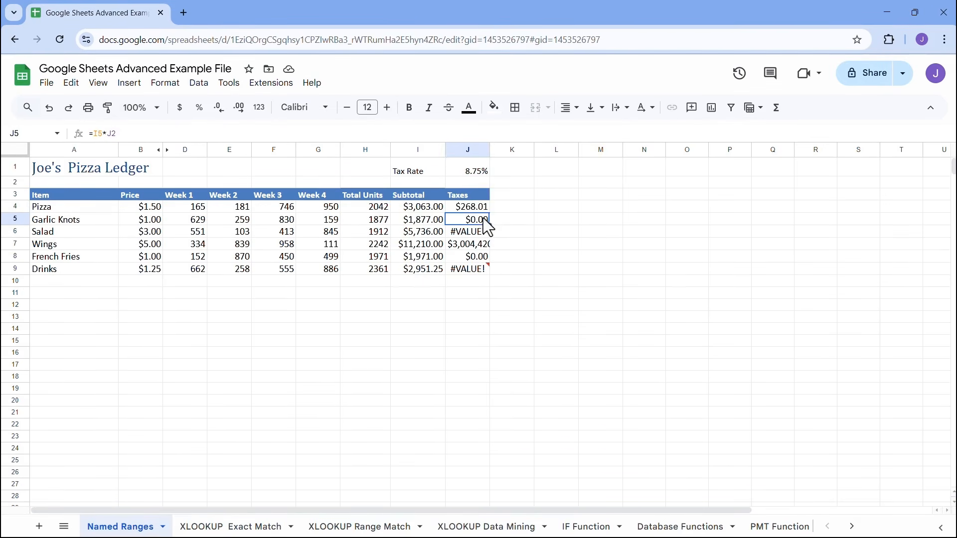
double_click(483, 219)
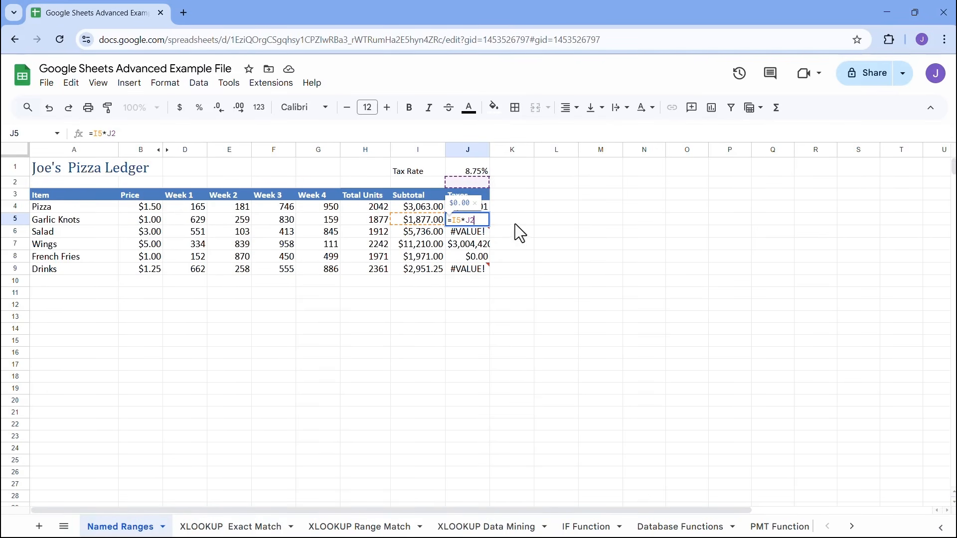
key(Return)
double_click(473, 233)
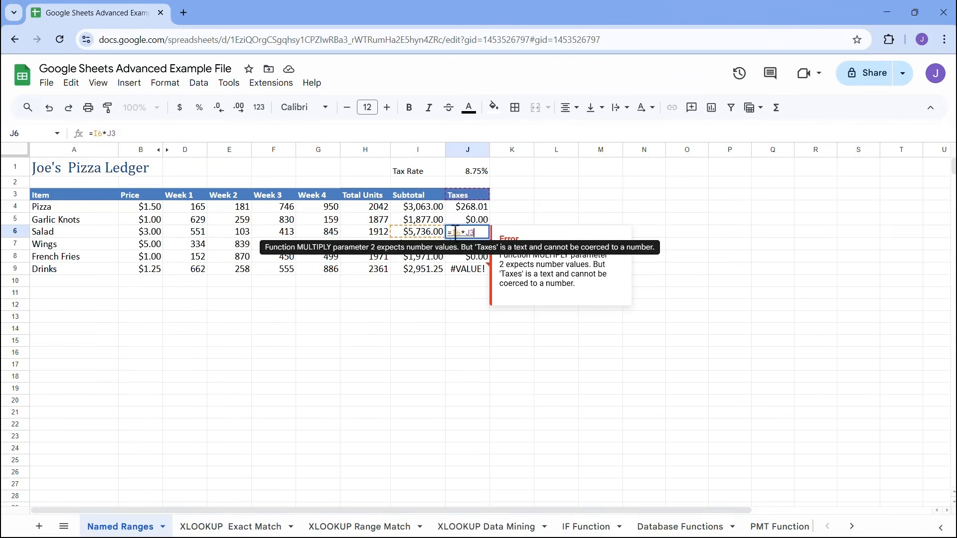
key(Return)
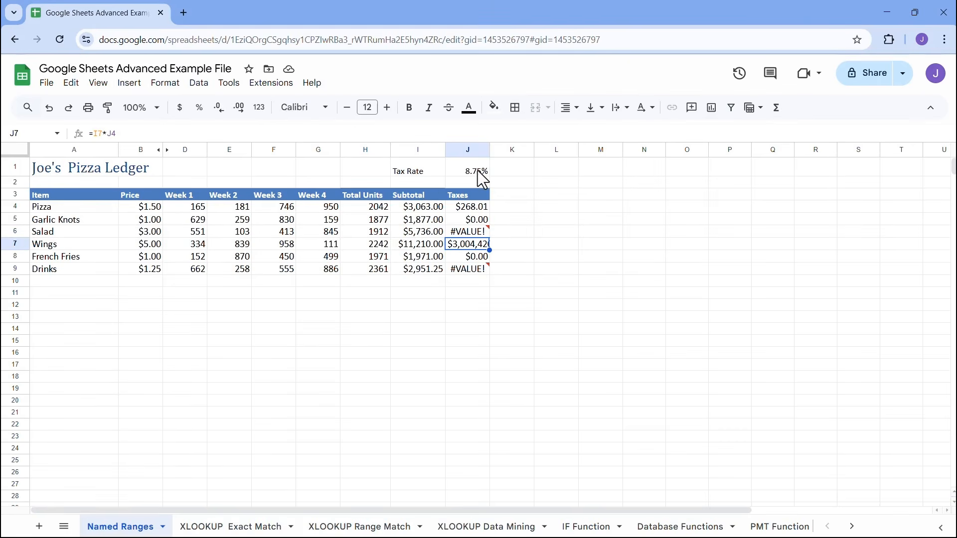
- Clear the Taxes cells J4:J9 and build the formula =I4*J1 again in J4
drag(478, 209, 482, 273)
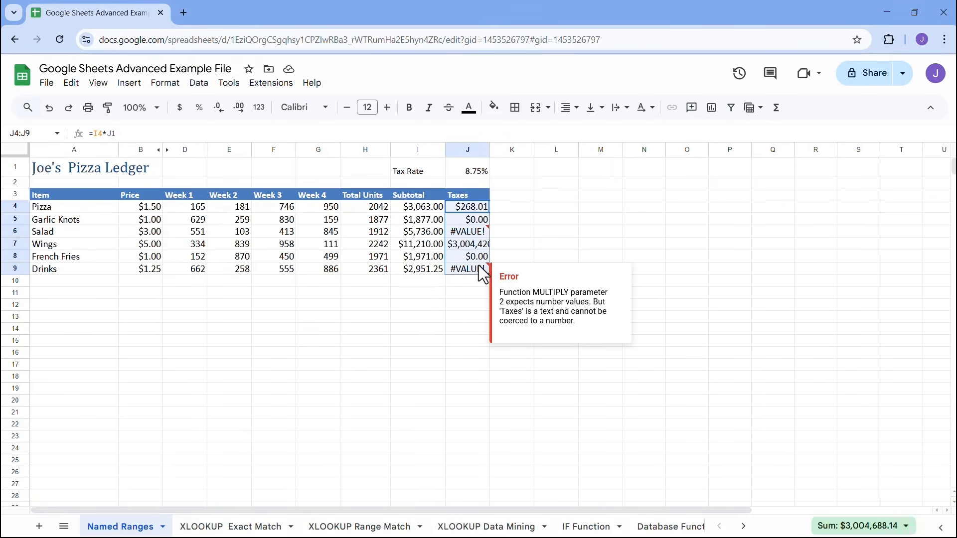
key(Delete)
click(470, 210)
text(=)
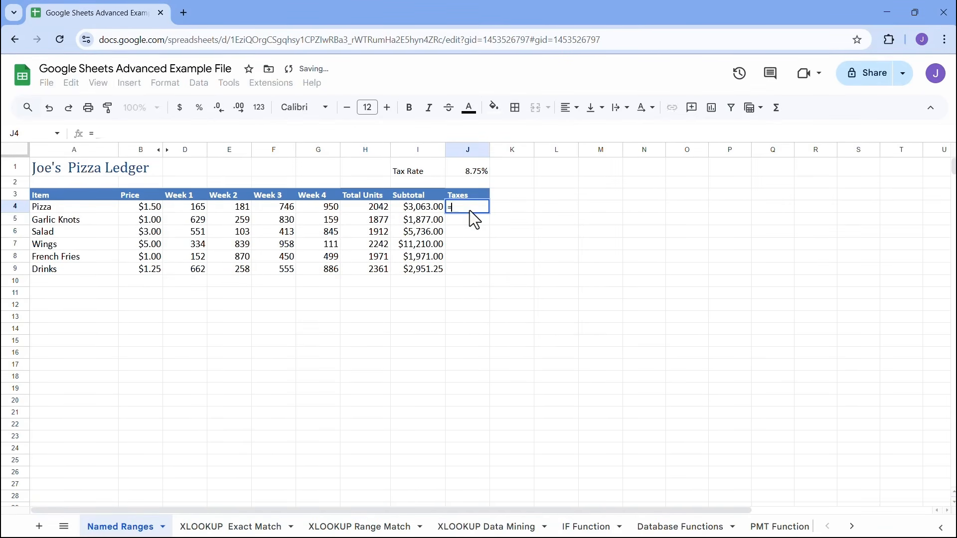
click(426, 213)
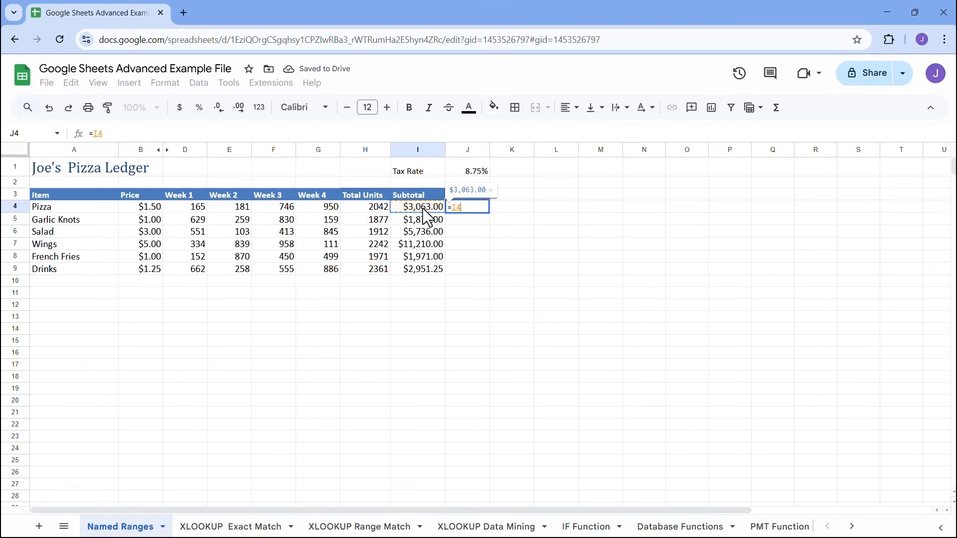
text(*)
click(468, 171)
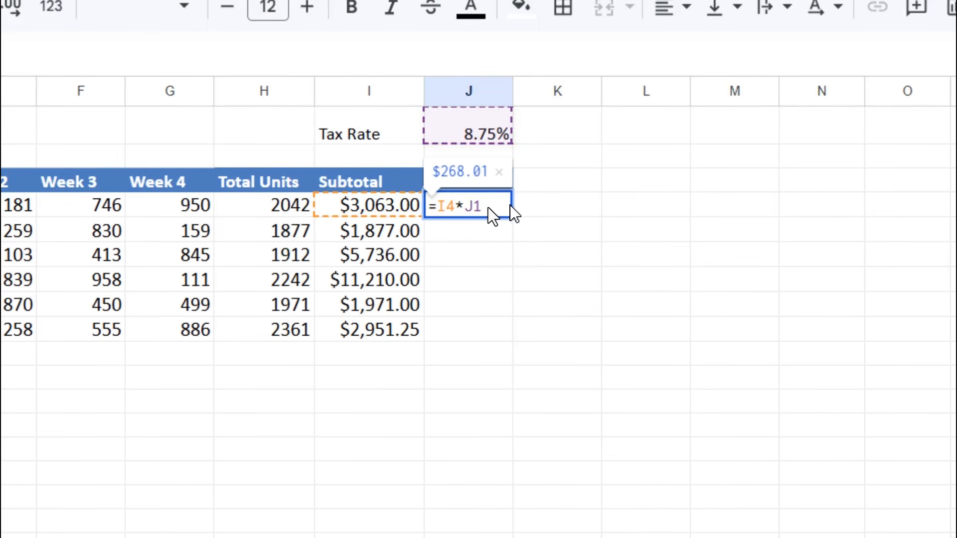
- Try the absolute reference $J$1 in J4's formula and remove both dollar signs again
text($)
click(486, 205)
text($)
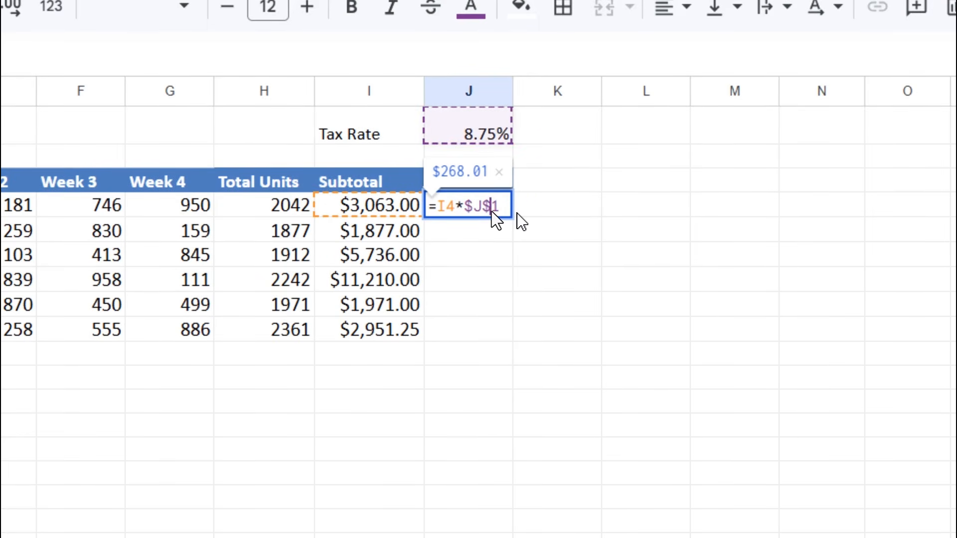
key(BackSpace)
click(475, 206)
key(BackSpace)
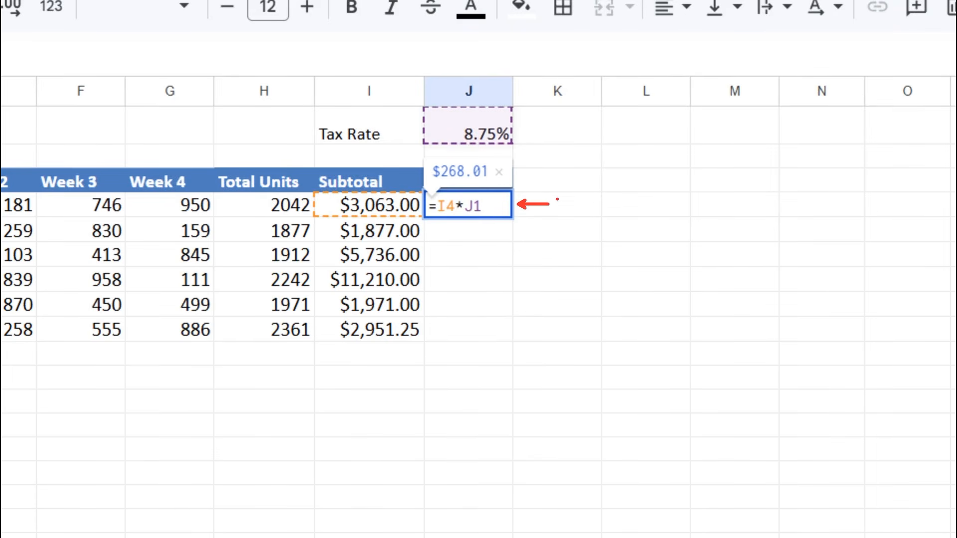
drag(557, 194, 605, 223)
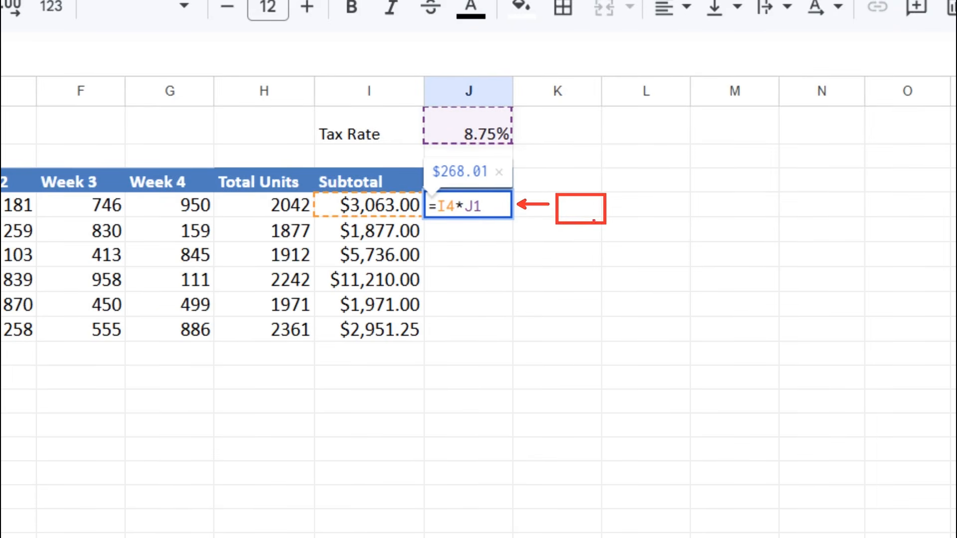
key(t)
text(f4)
drag(648, 190, 683, 222)
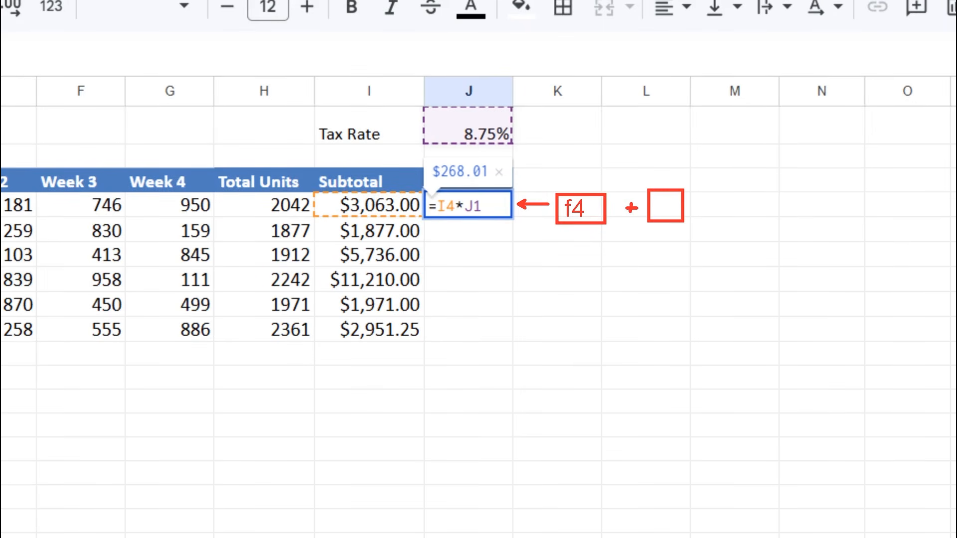
text(fn)
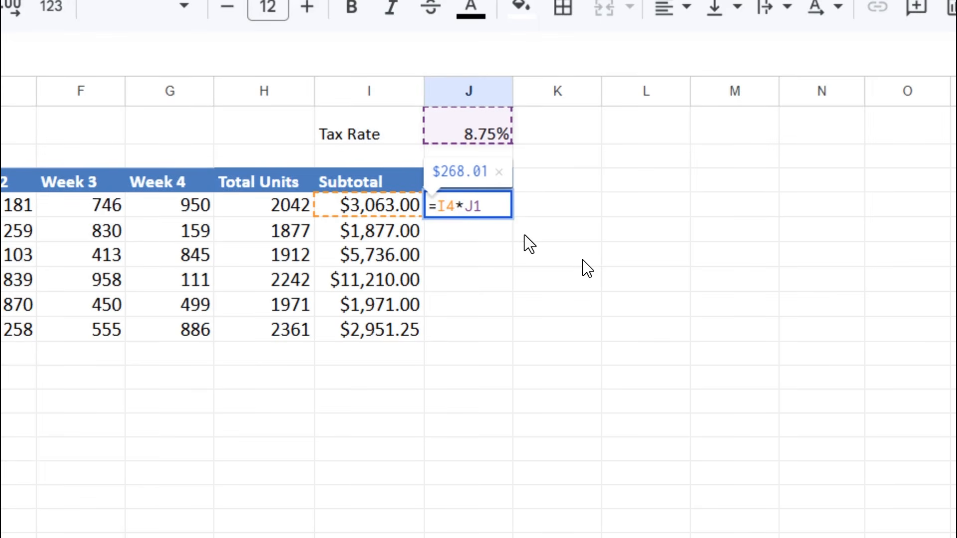
- Make the tax rate reference absolute so J4 holds =I4*$J$1, and fill the formula down through J9
key(F4)
key(Return)
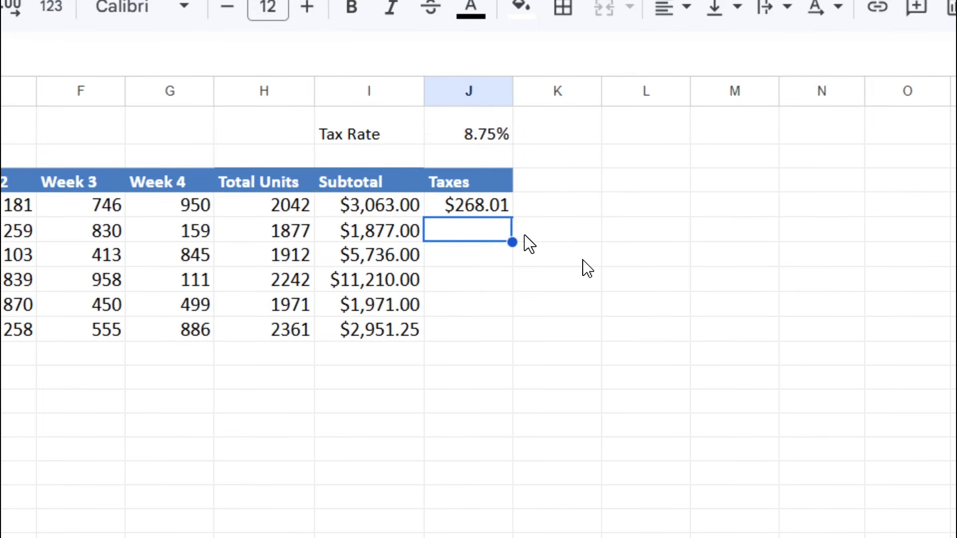
click(488, 209)
drag(513, 215, 511, 332)
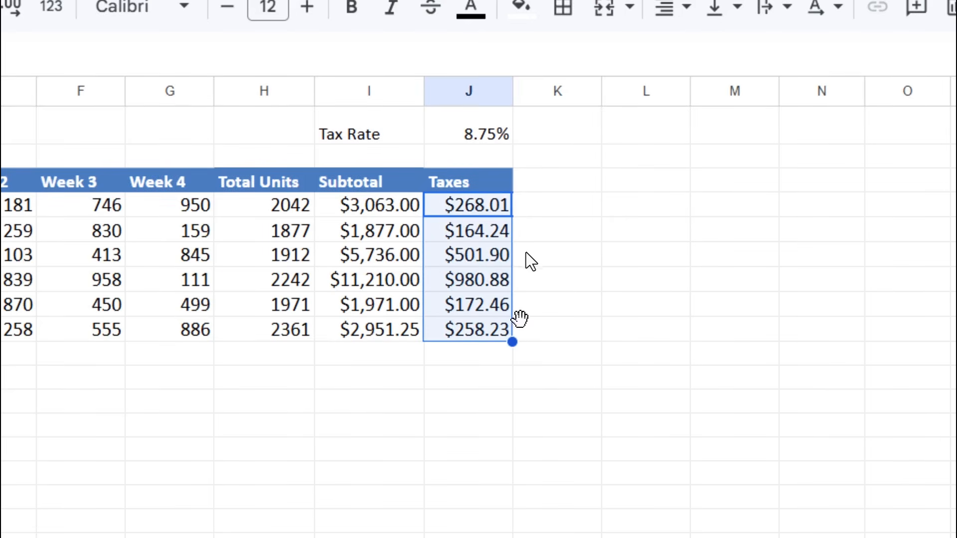
- Examine the filled Taxes formulas in J4, J5 and J6 to check their tax rate reference
double_click(474, 208)
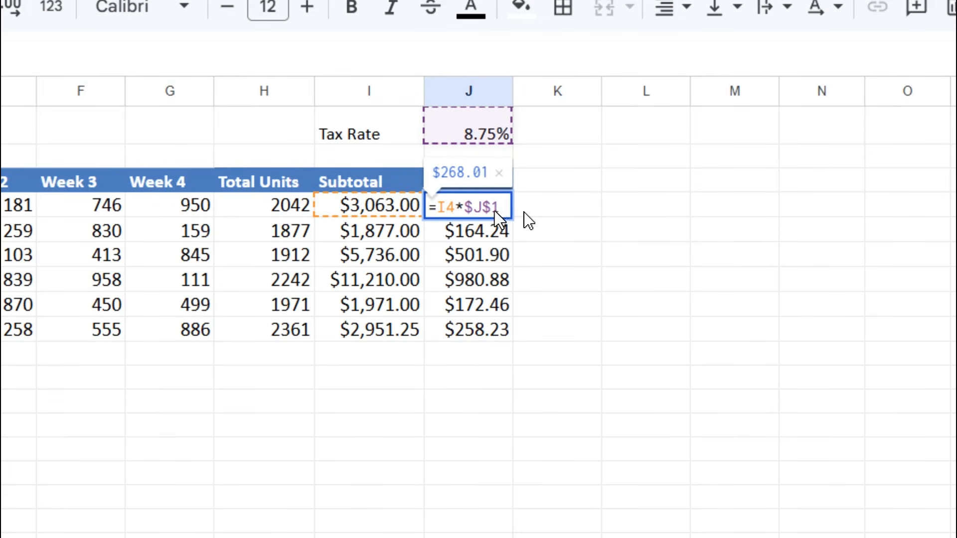
key(Return)
double_click(474, 227)
key(Return)
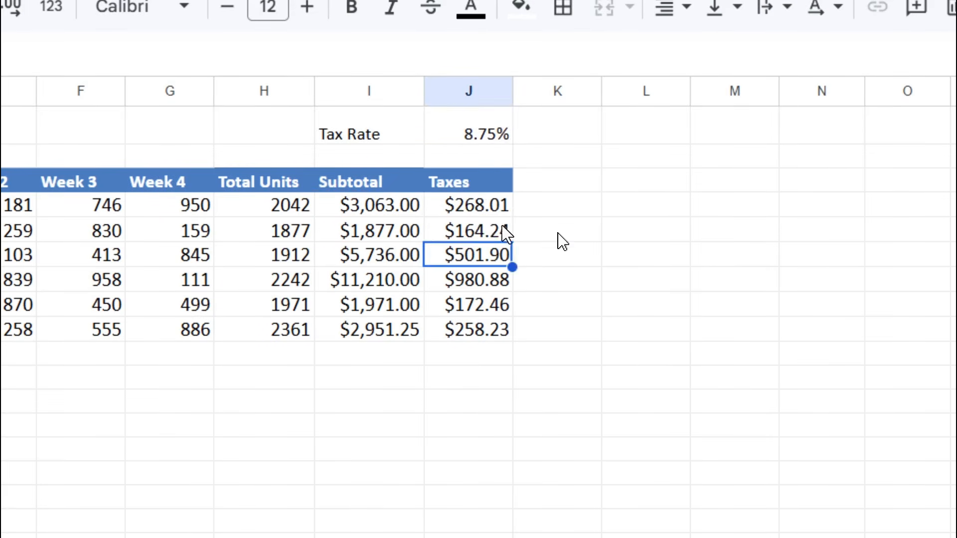
double_click(493, 253)
key(Return)
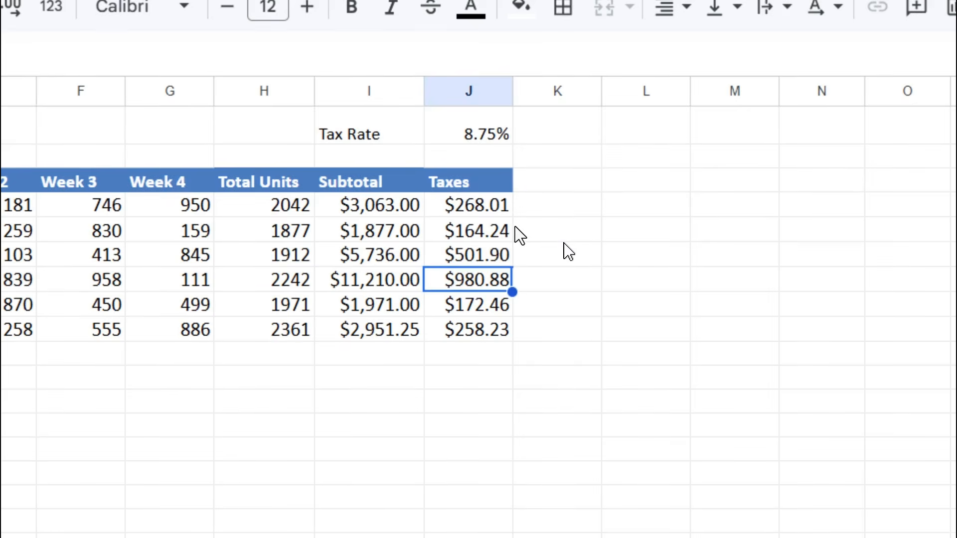
- Clear the Taxes formulas in J4:J9 and select J4
drag(505, 208, 484, 265)
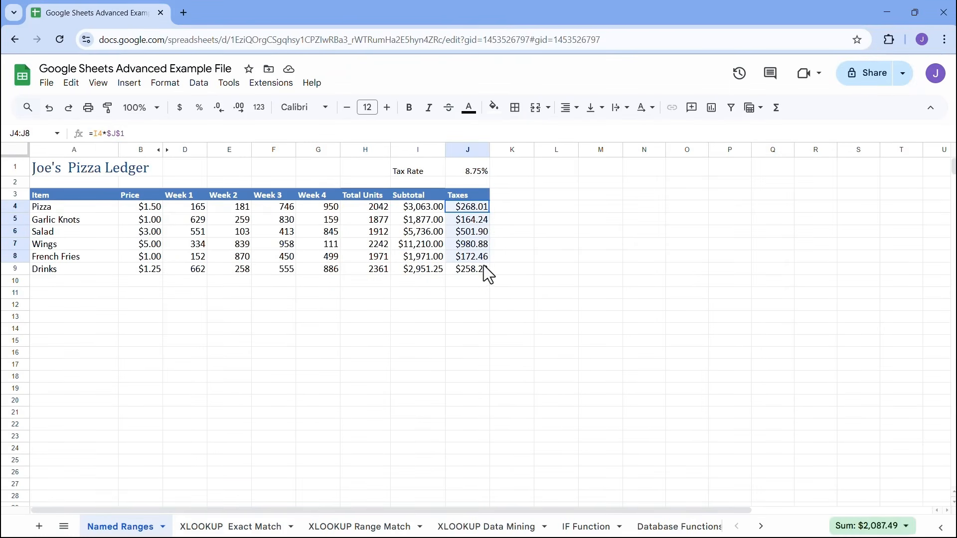
key(Delete)
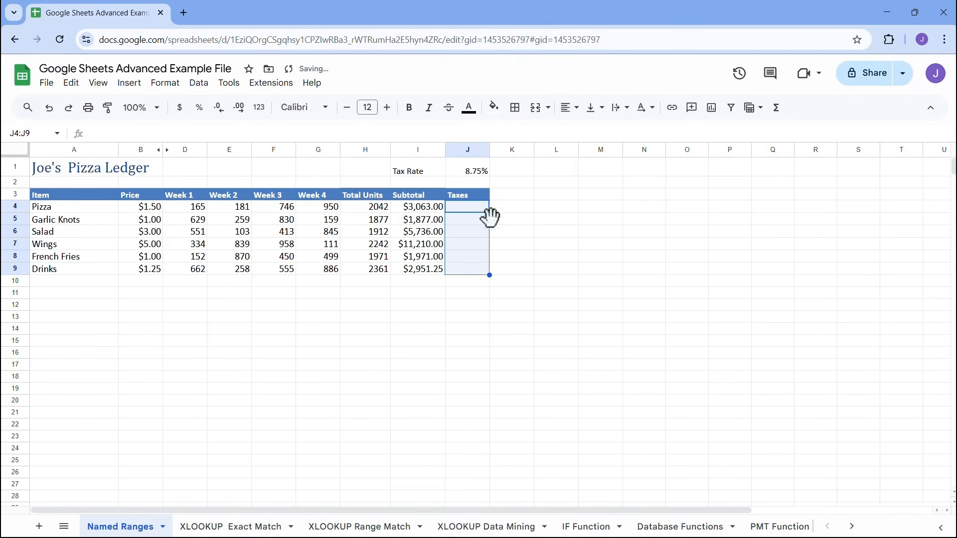
click(473, 209)
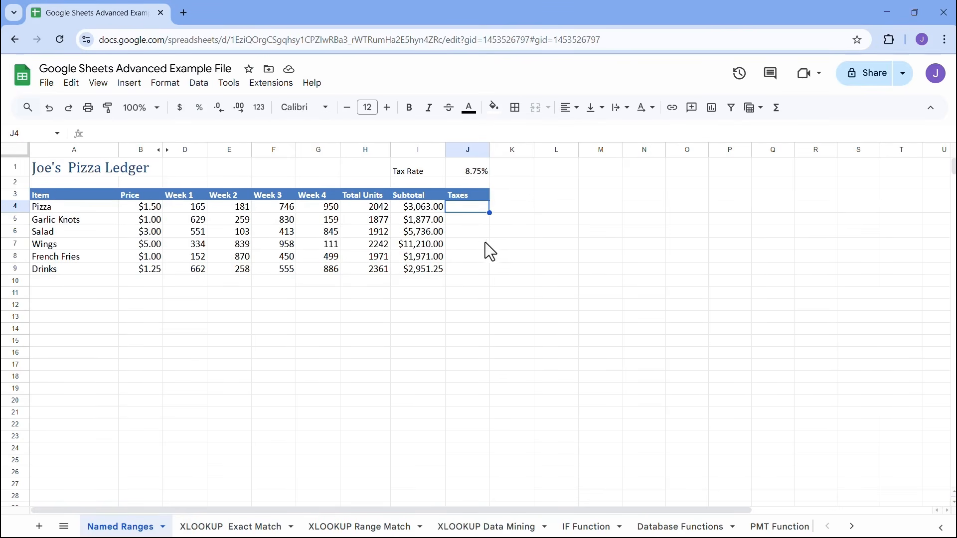
- Name the tax rate cell J1 Tax_Rate and compare it with the references of neighbouring cells I1 and K1
click(471, 172)
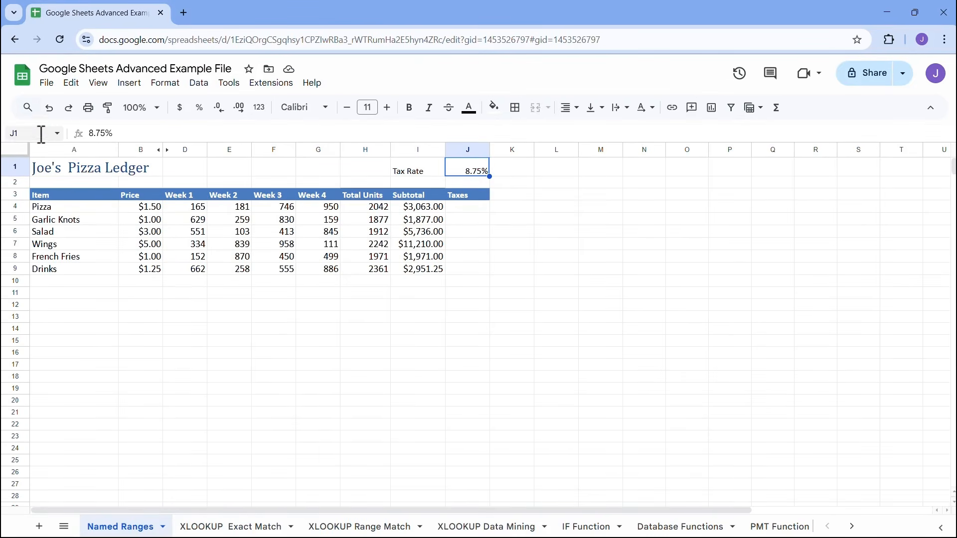
click(42, 134)
text(Tax_Rate)
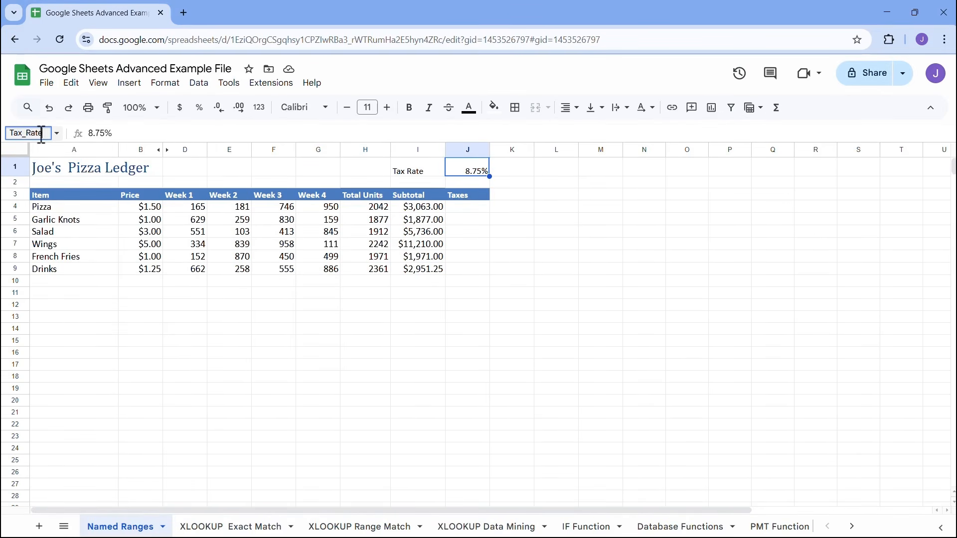
key(Return)
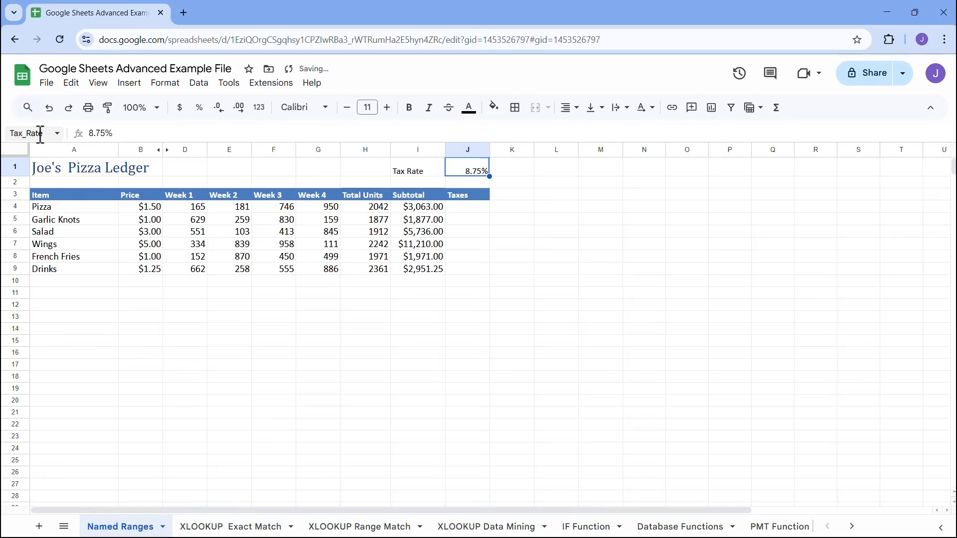
click(421, 172)
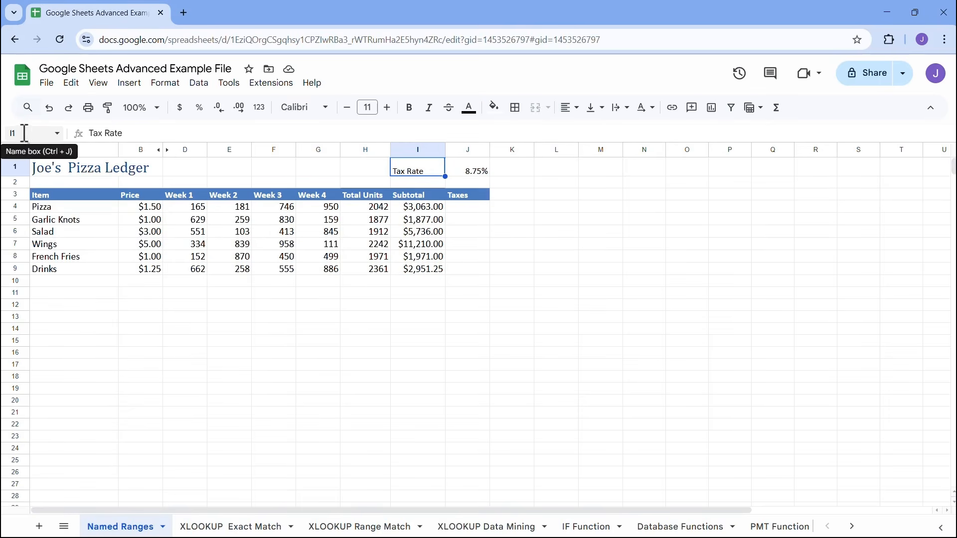
click(515, 165)
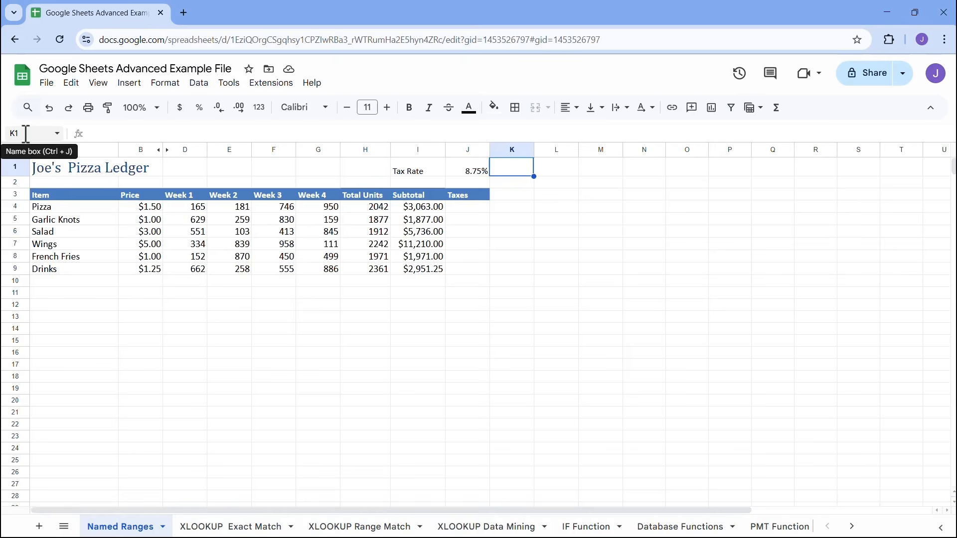
- Calculate the Pizza taxes in J4 with the named range, using the formula =I4*Tax_Rate
click(466, 172)
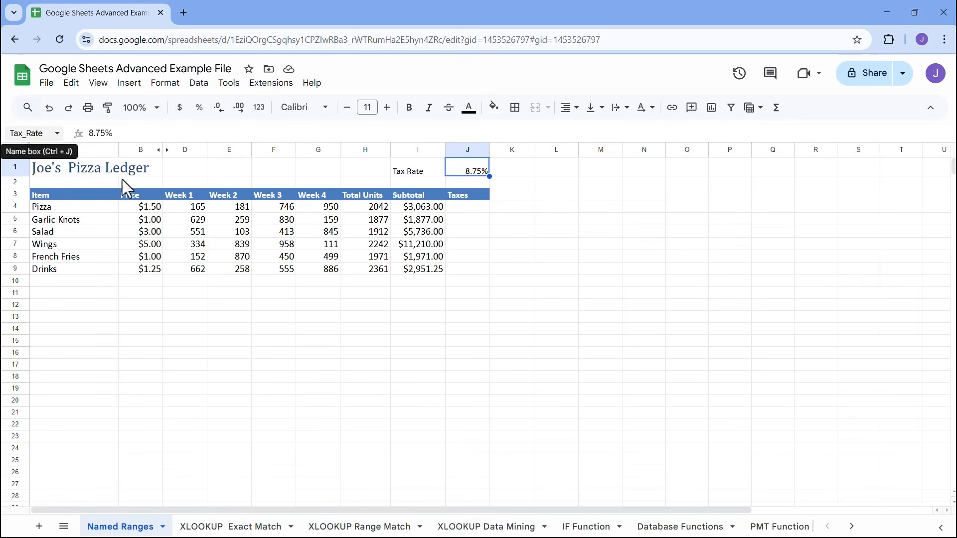
click(469, 209)
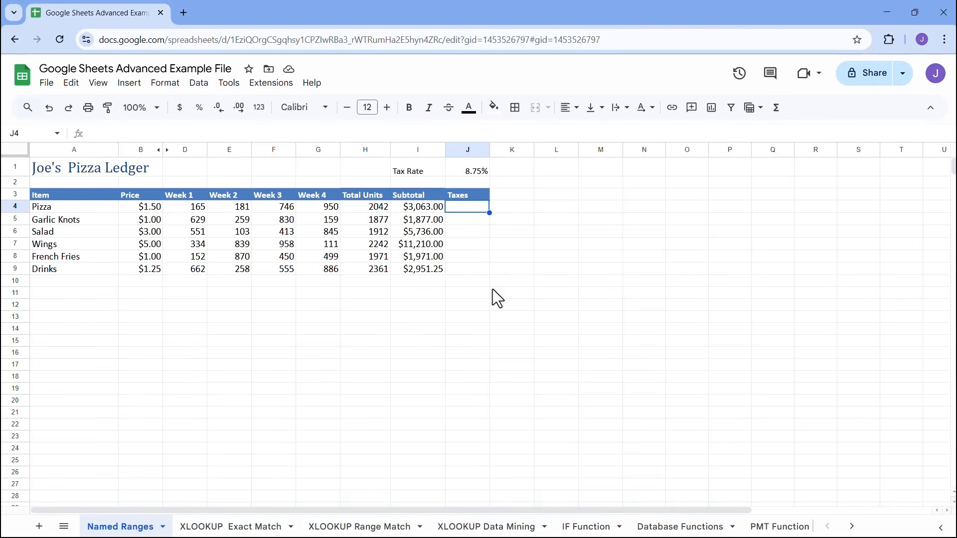
text(=)
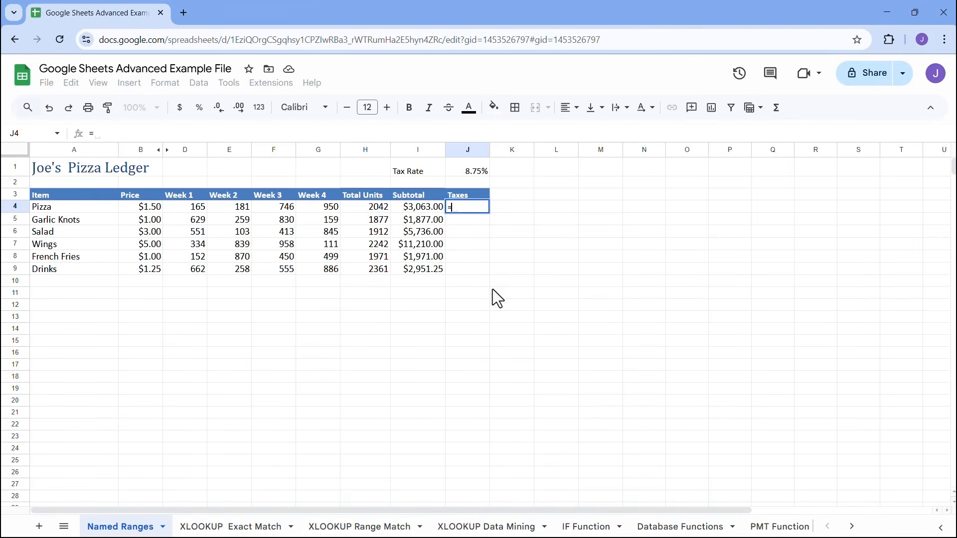
click(423, 209)
text(*)
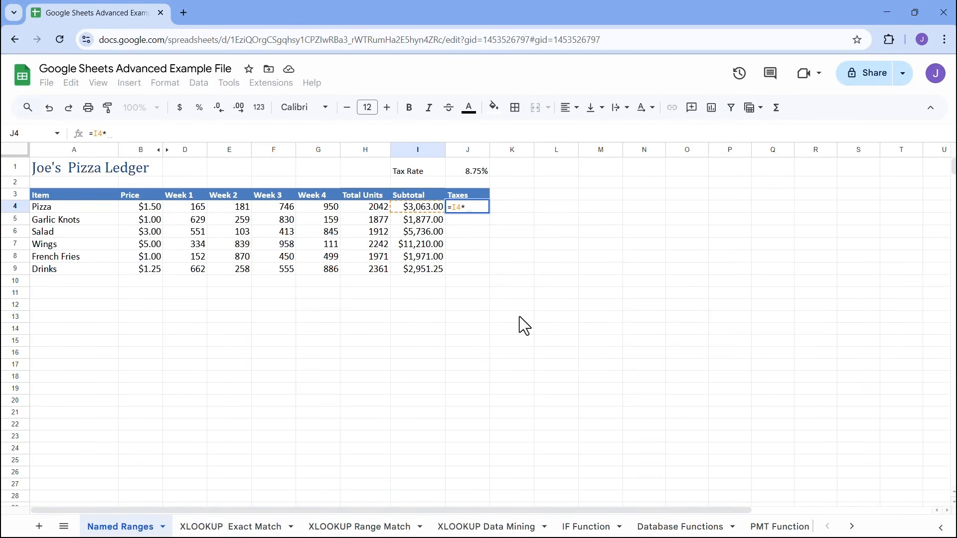
text(tax)
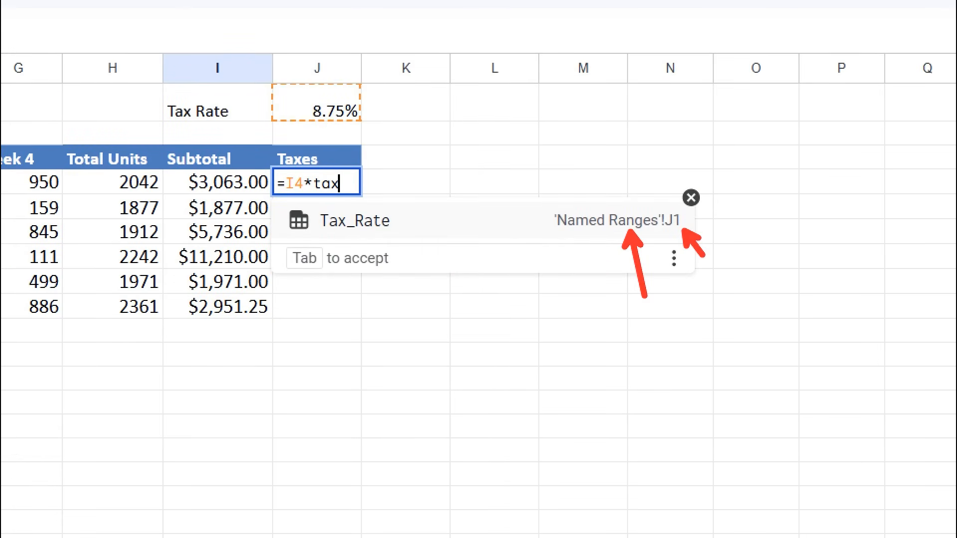
key(Tab)
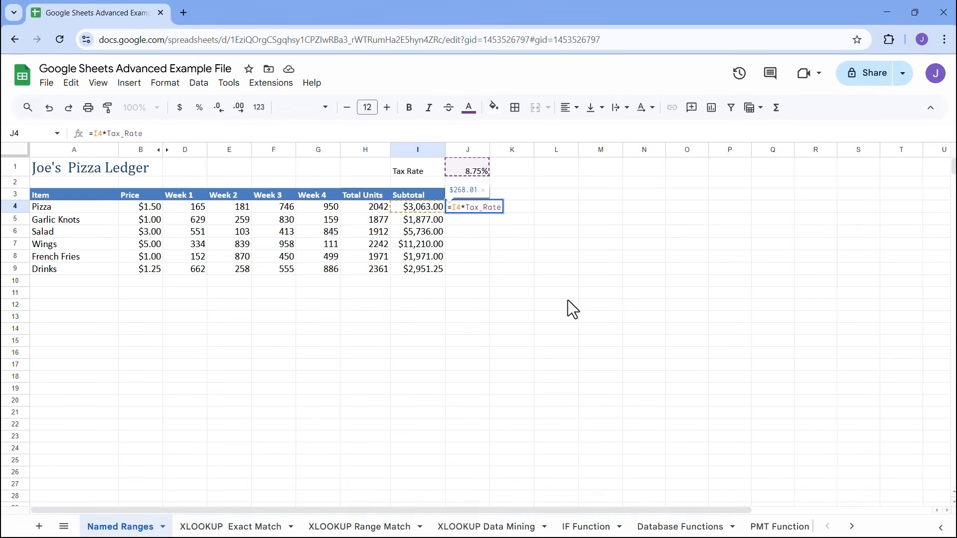
key(Return)
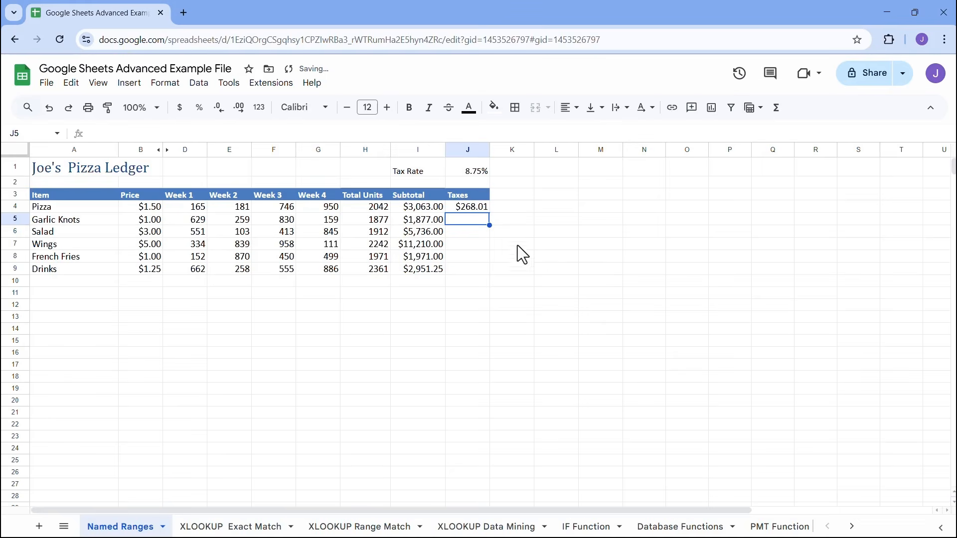
- Fill the Tax_Rate formula from J4 down through J9 for the remaining items
click(471, 209)
drag(489, 212, 491, 256)
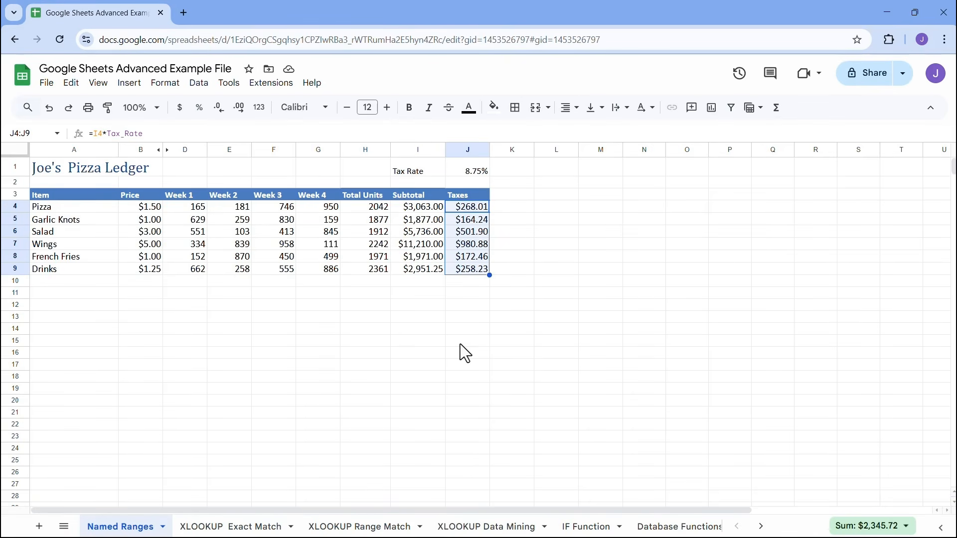
click(330, 343)
click(383, 343)
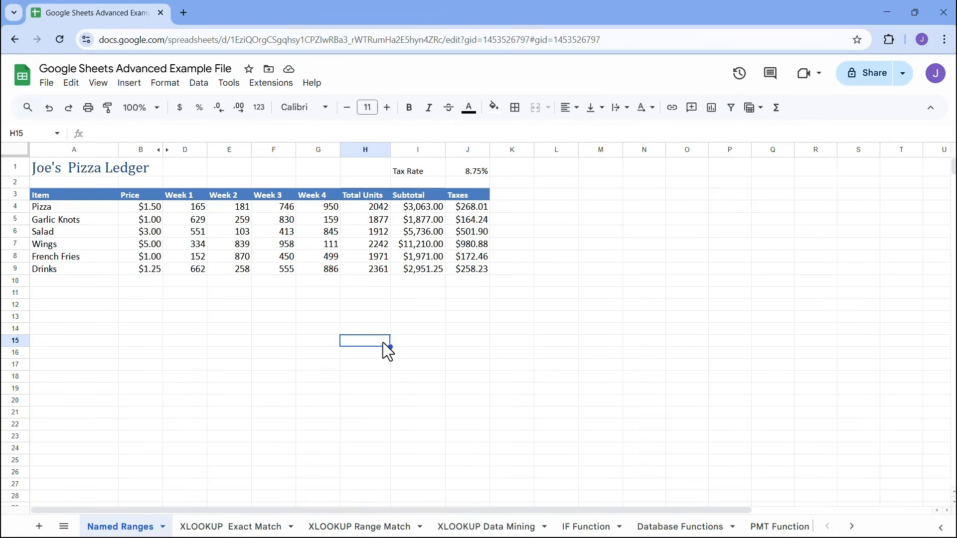
- On the IF Function sheet, test the named range by entering =200*Tax_Rate in G16
click(596, 527)
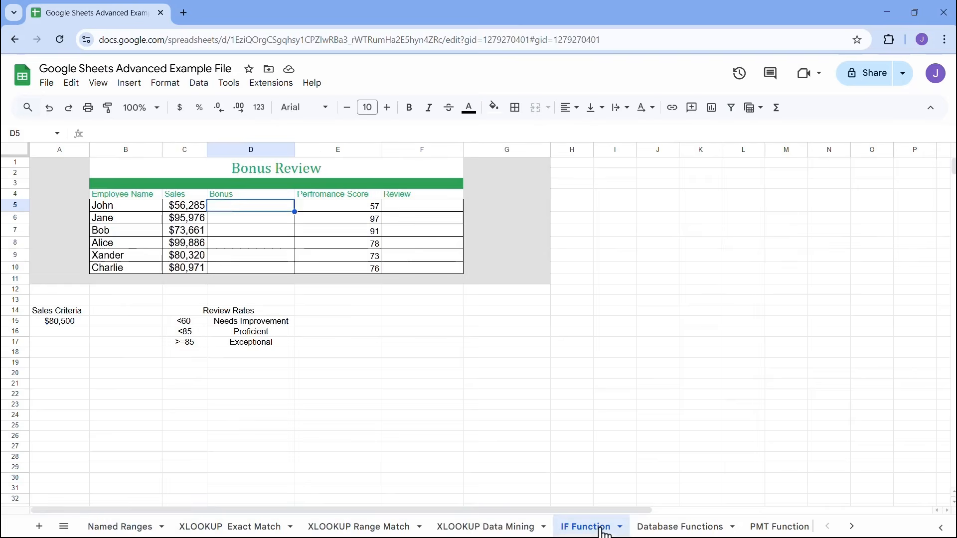
click(487, 331)
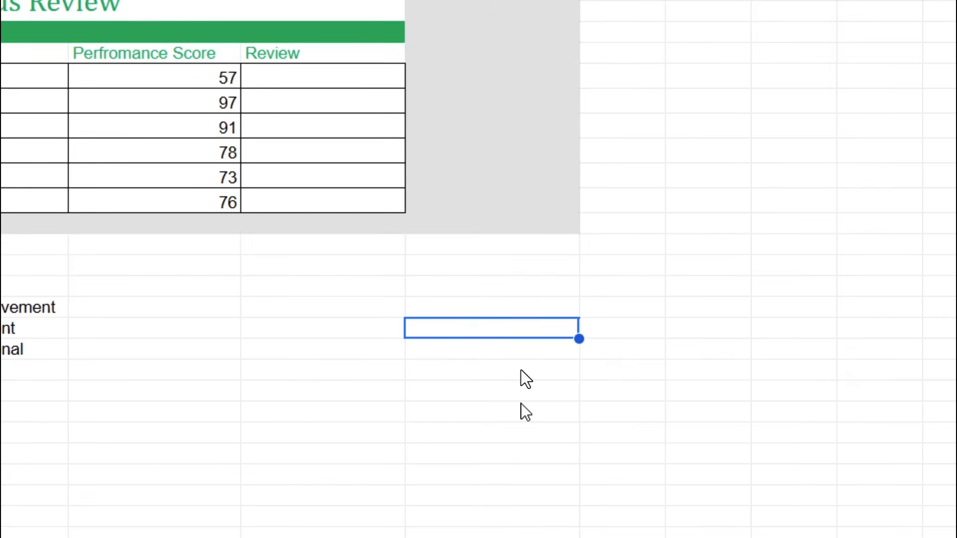
text(=)
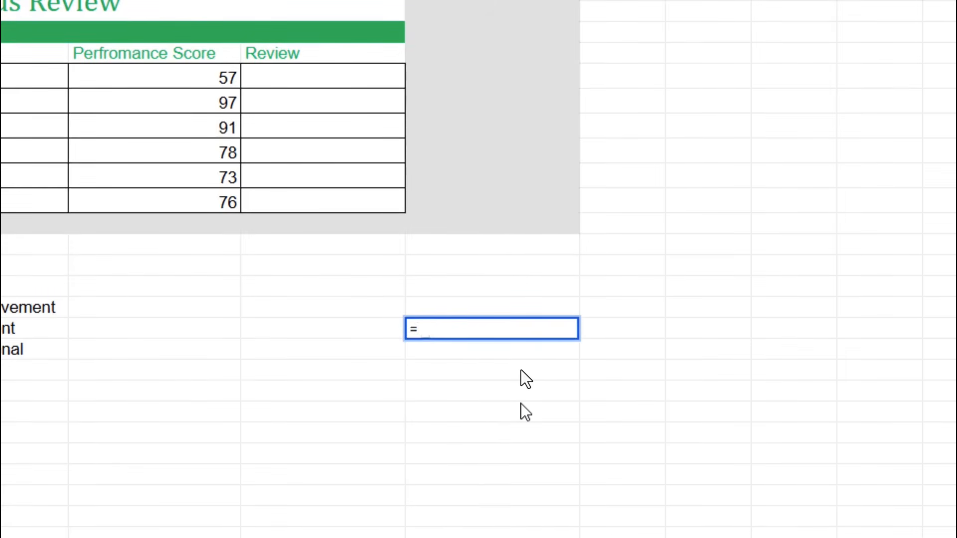
text(200*tax)
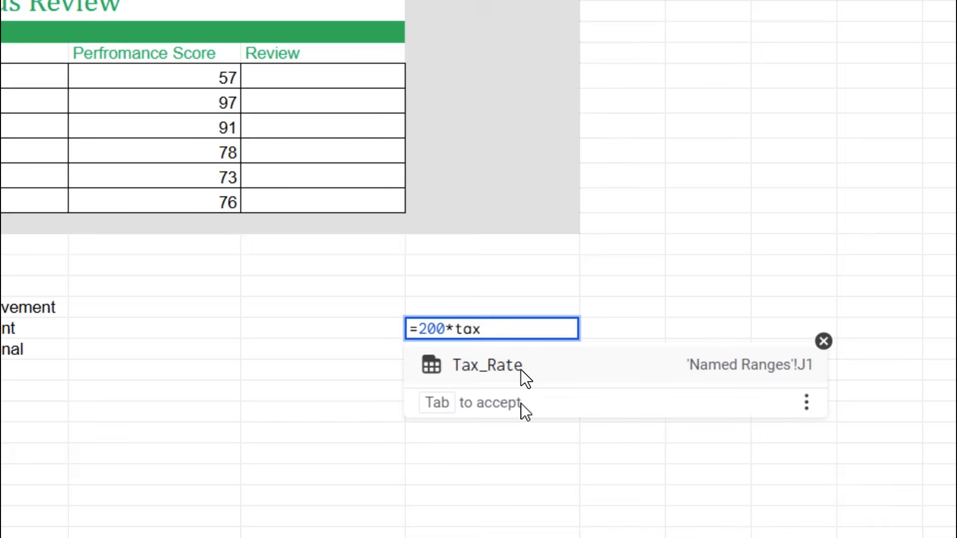
key(Tab)
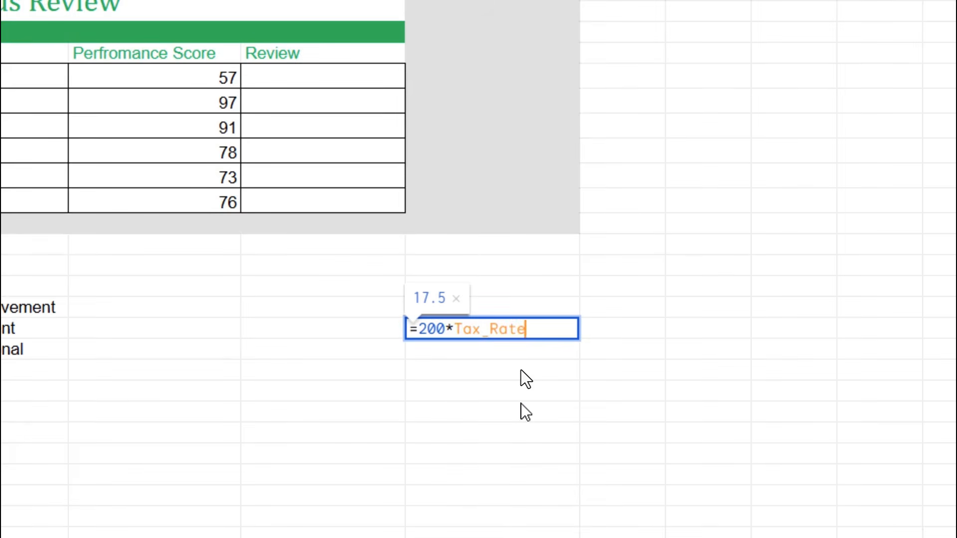
key(Return)
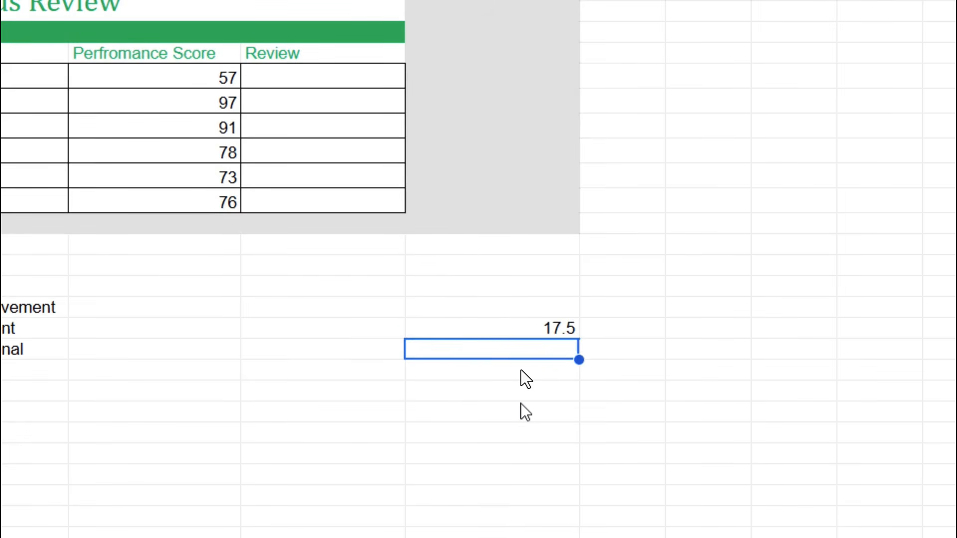
- Delete the test formula from G16 and return to the Named Ranges sheet
click(542, 333)
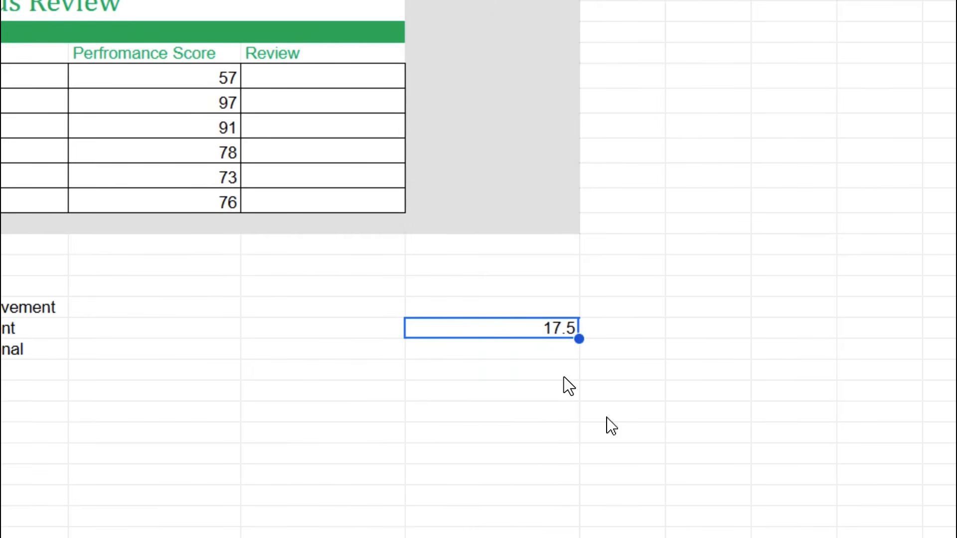
key(Delete)
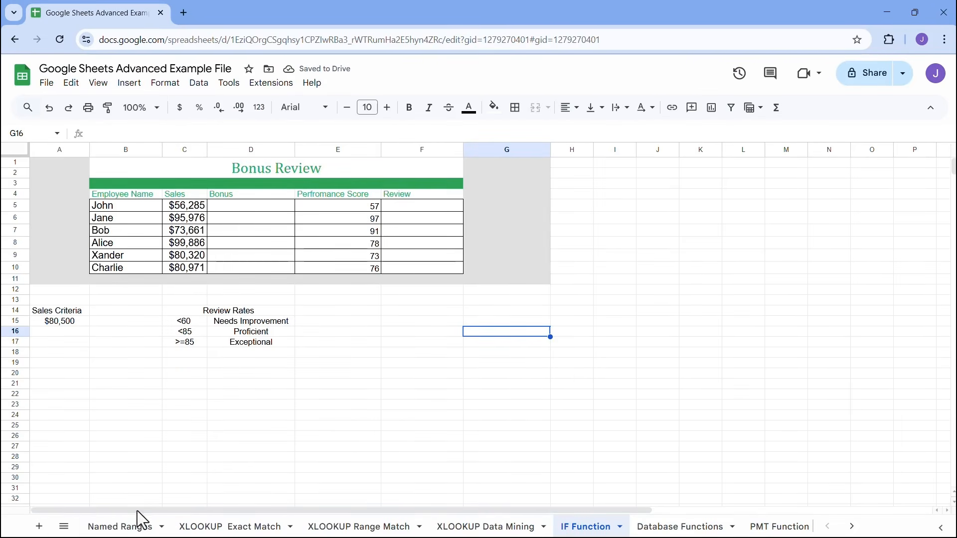
click(133, 523)
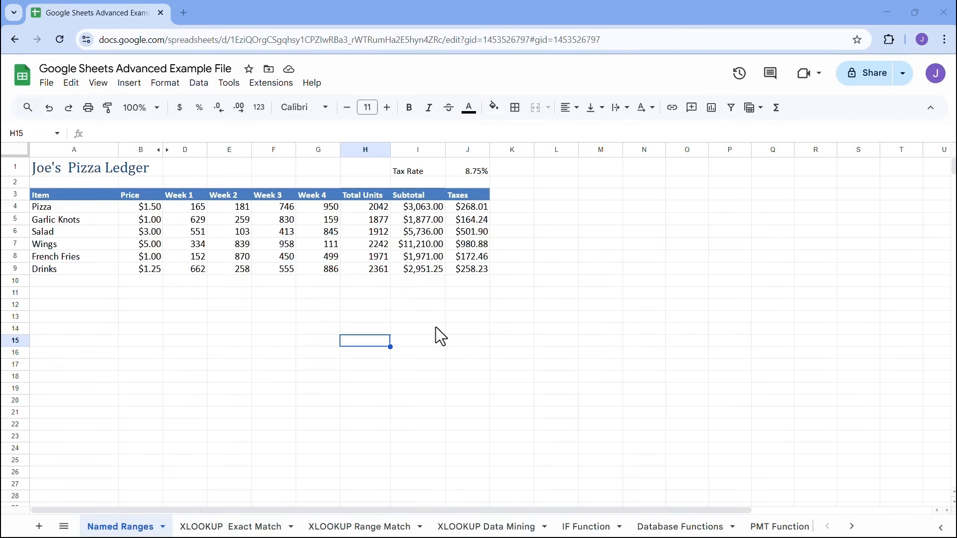
- Name the Taxes column values J4:J9 as the range Taxes
click(474, 207)
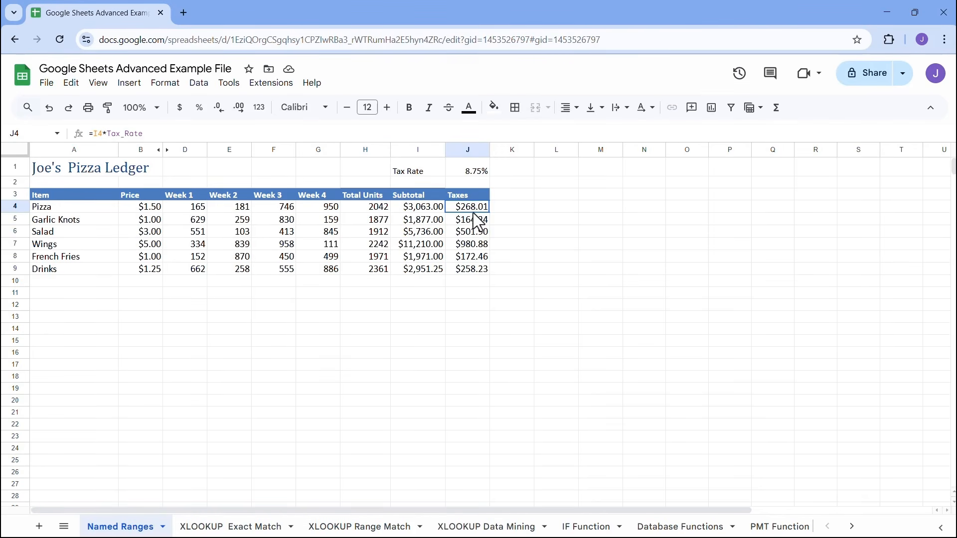
drag(473, 213, 474, 268)
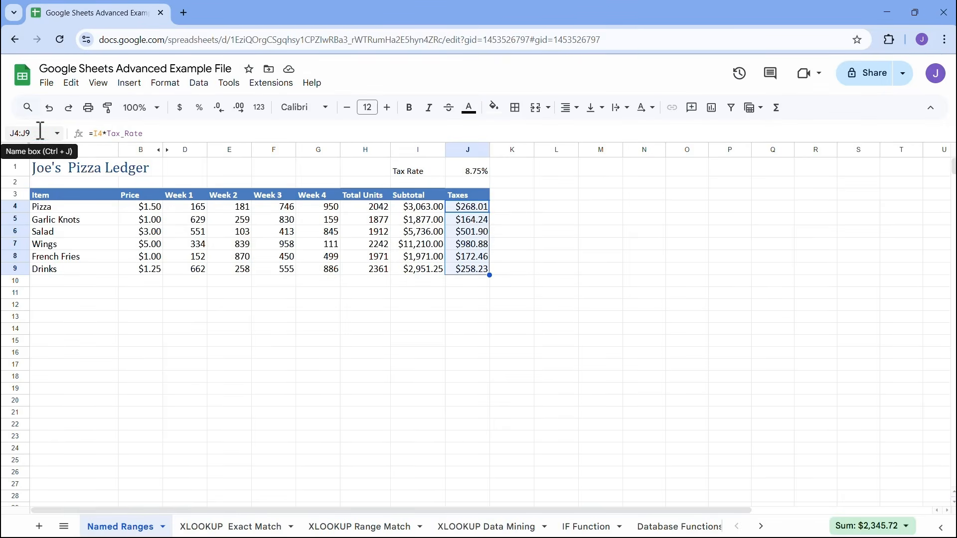
click(40, 132)
text(Taxes)
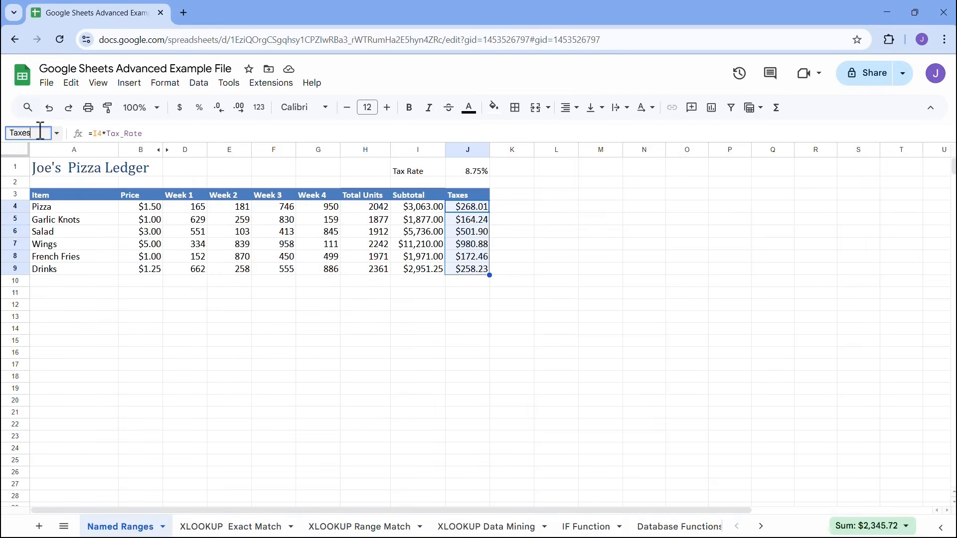
key(Return)
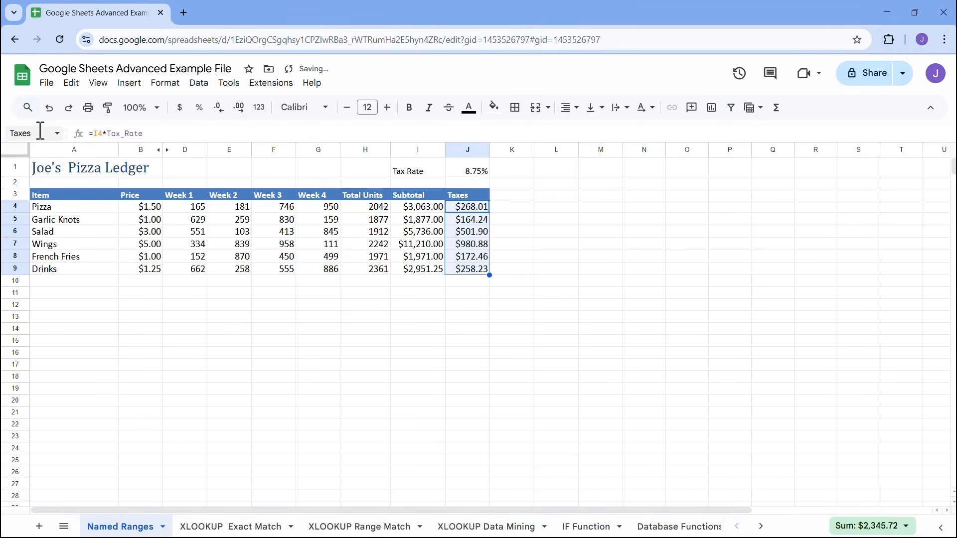
- Total the taxes in N4 with the formula =SUM(Taxes), and reselect the cell to view its formula
click(617, 205)
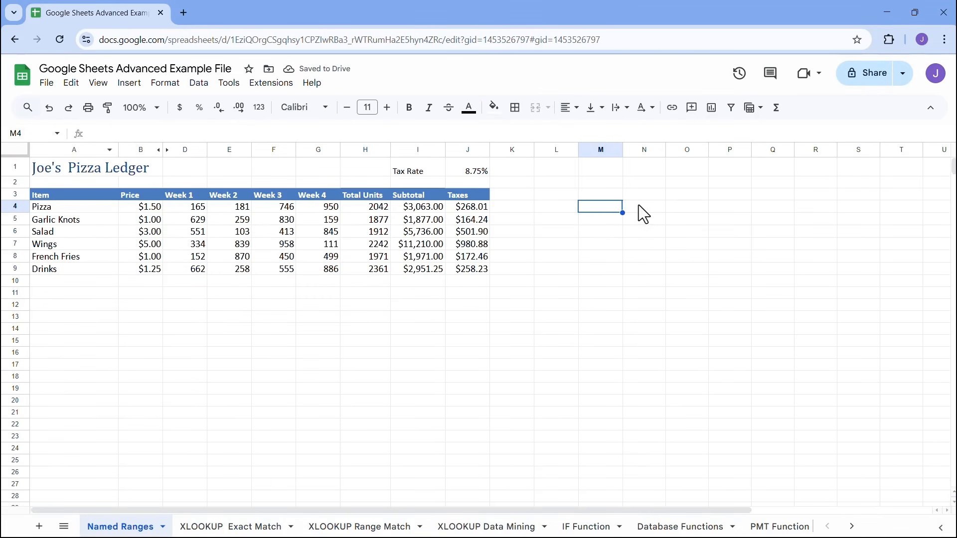
click(639, 205)
text(=sum)
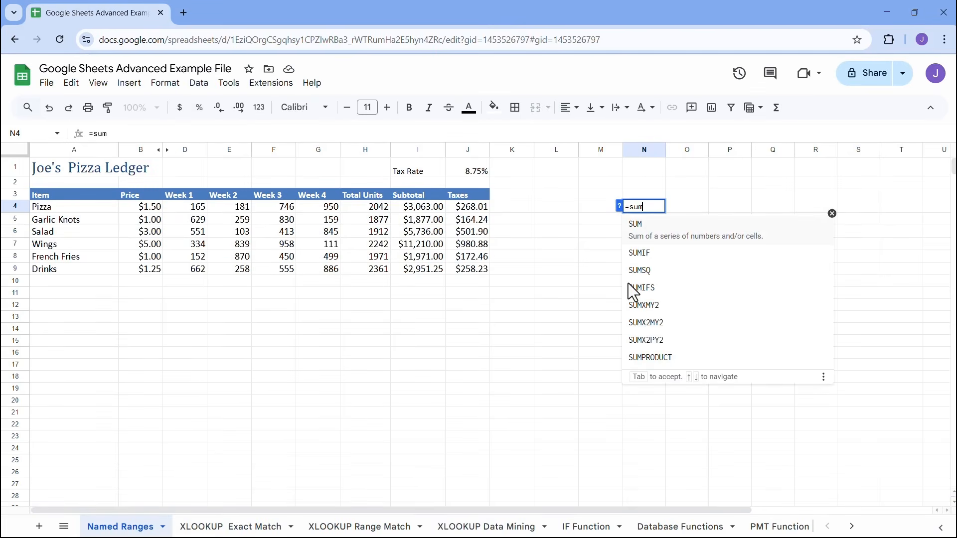
key(Tab)
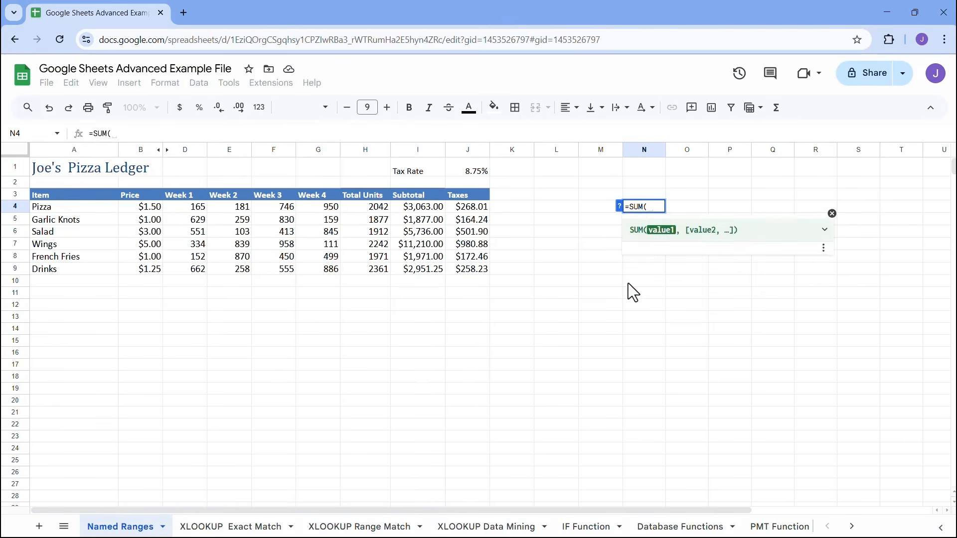
text(tax)
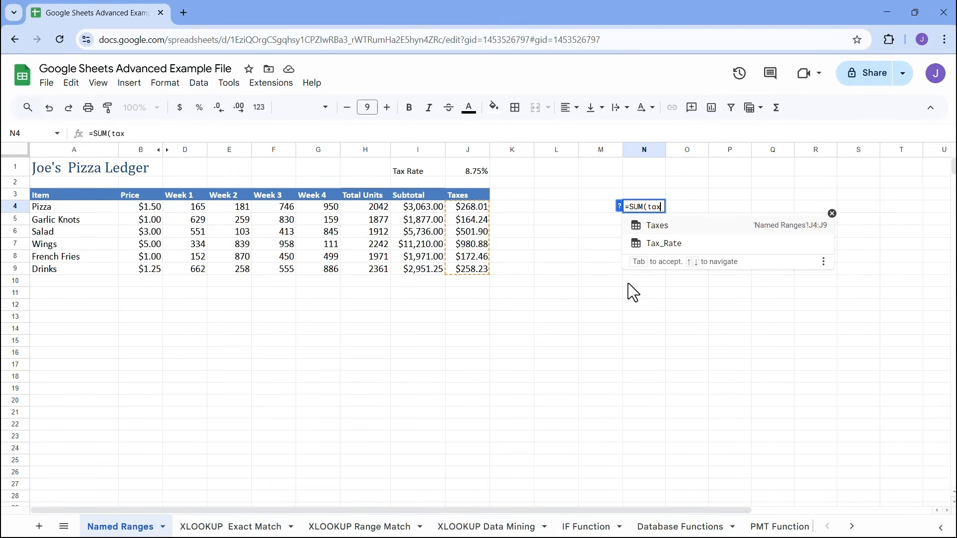
click(682, 227)
text())
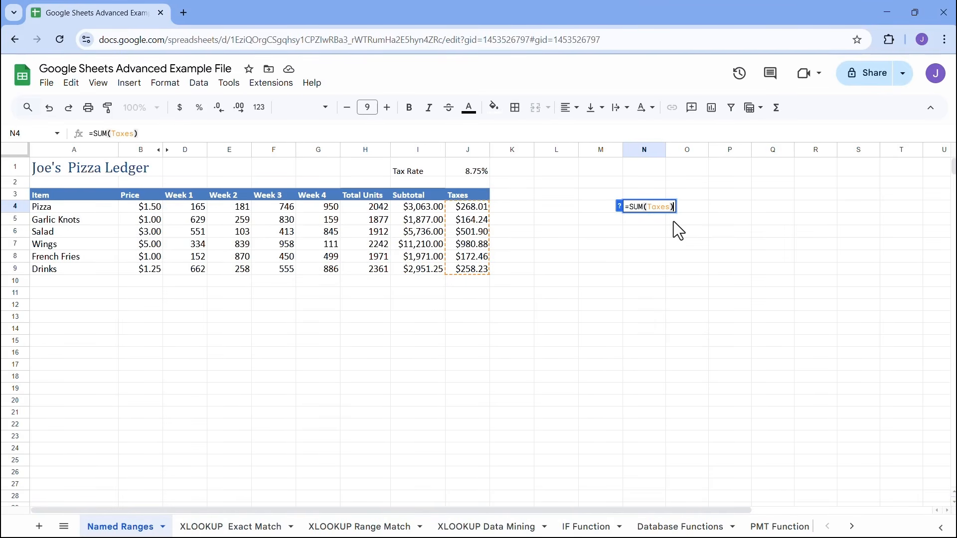
key(Return)
click(649, 206)
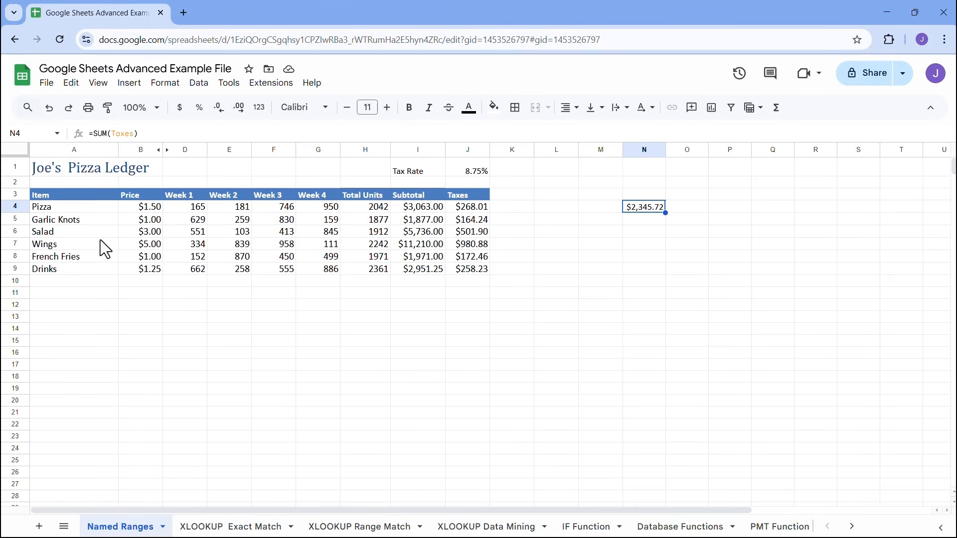
- Name the item list A4:A9 as the range Items
drag(101, 209, 99, 270)
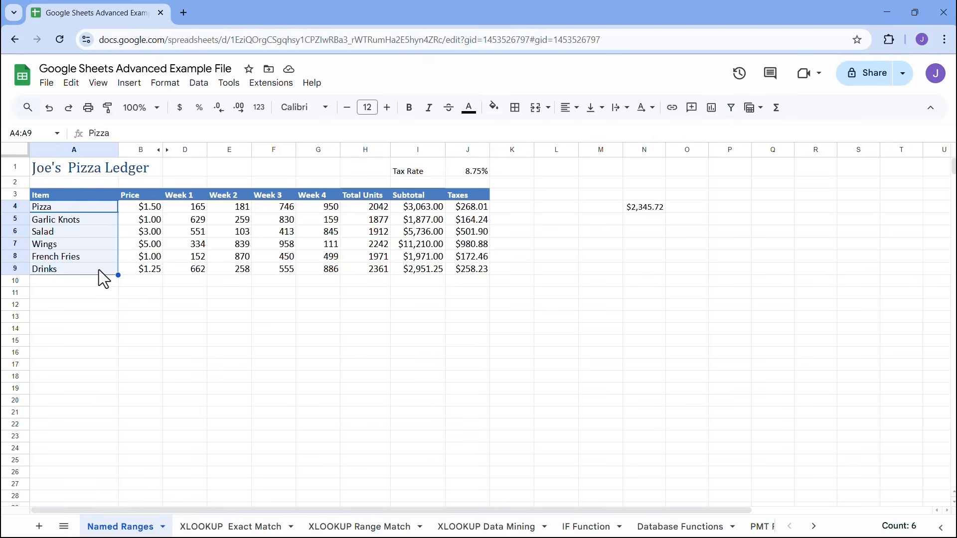
click(44, 134)
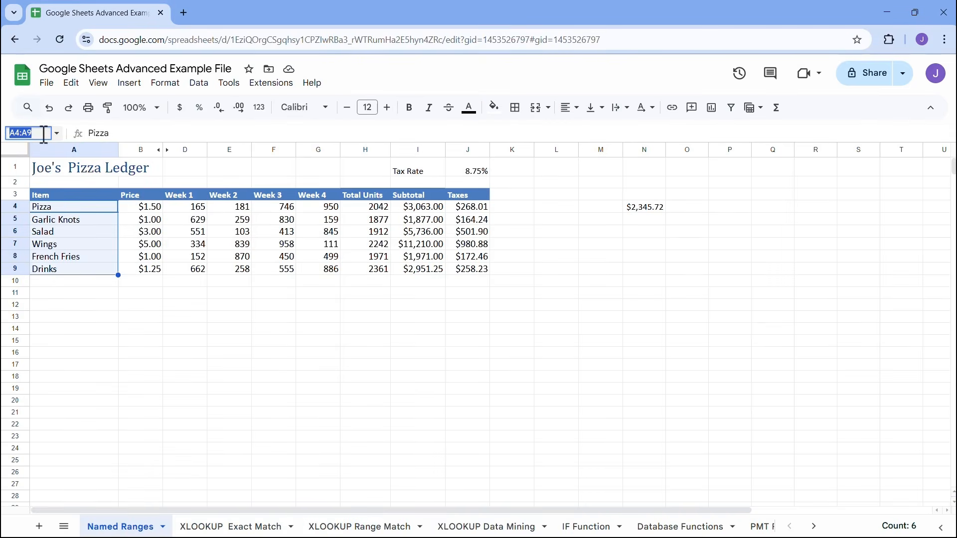
text(Items)
key(Return)
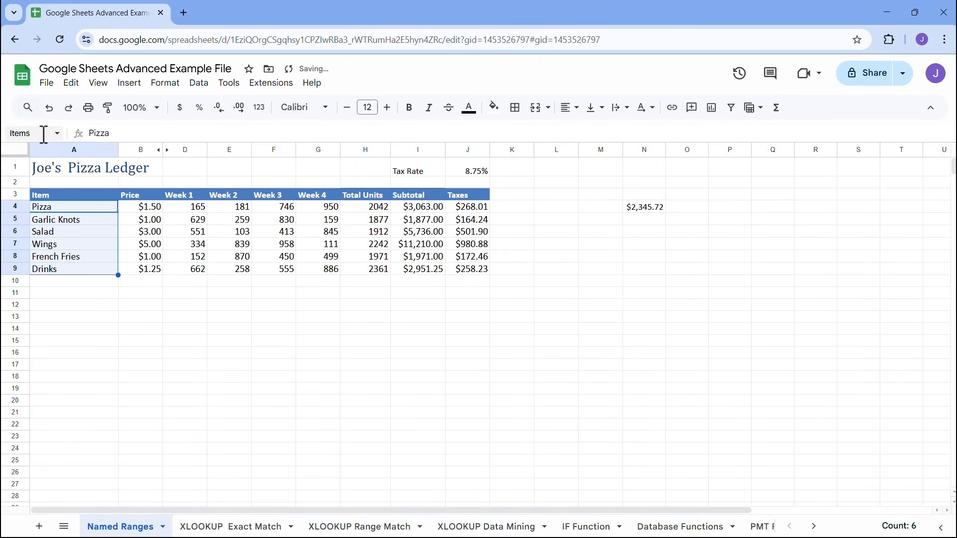
- Count the items in N6 with the formula =COUNTA(Items)
click(645, 231)
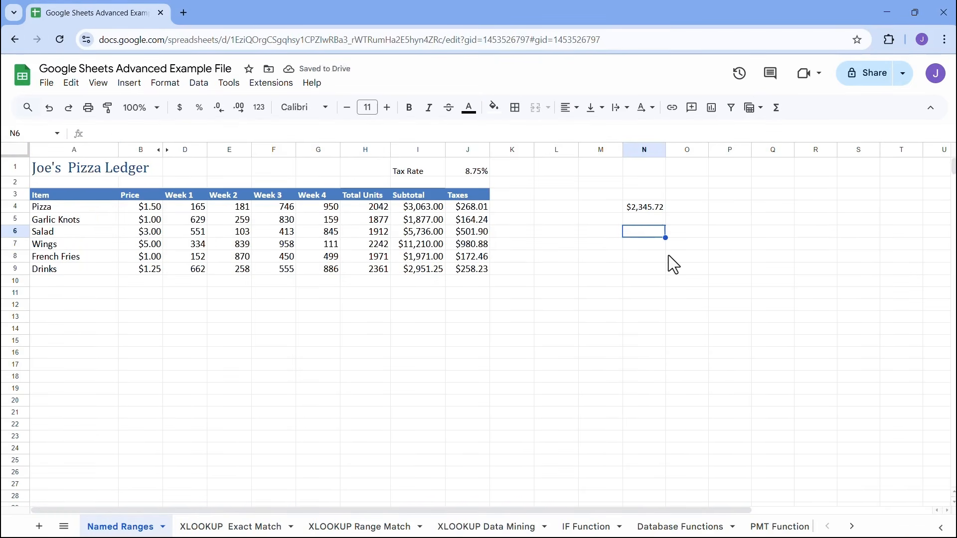
text(=coun)
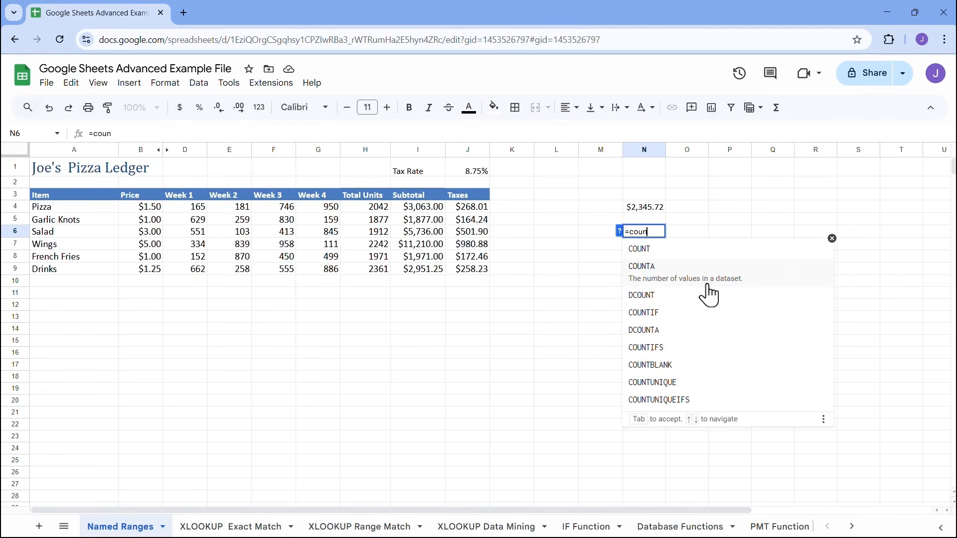
click(689, 282)
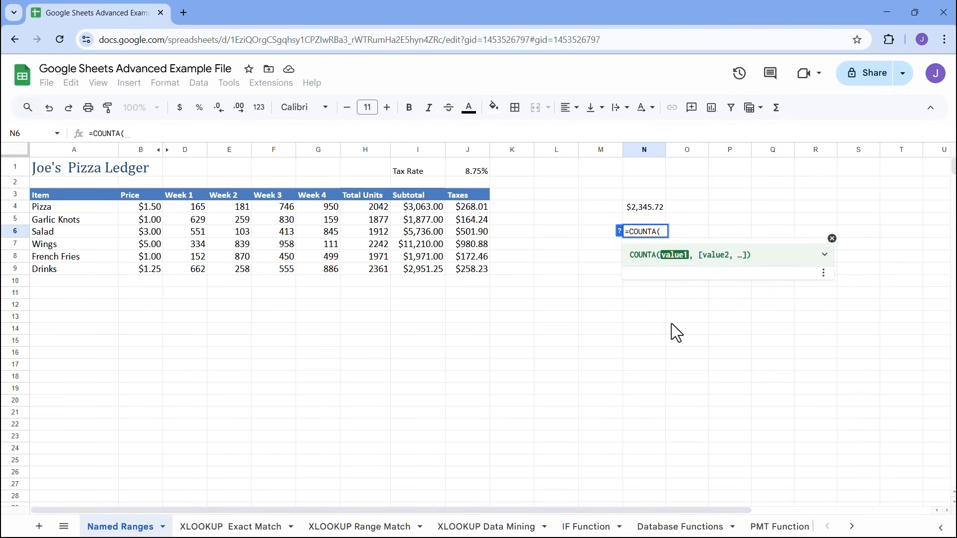
text(Items)
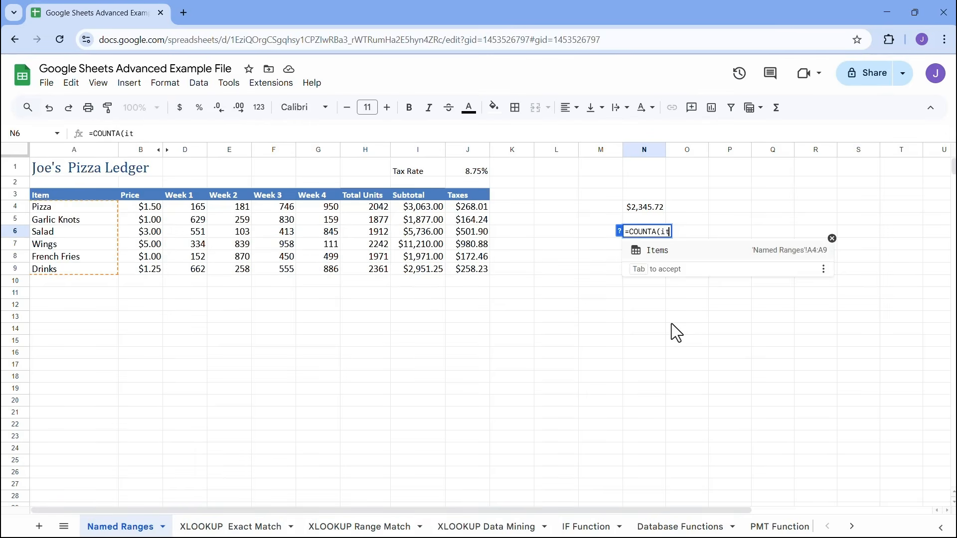
key(Return)
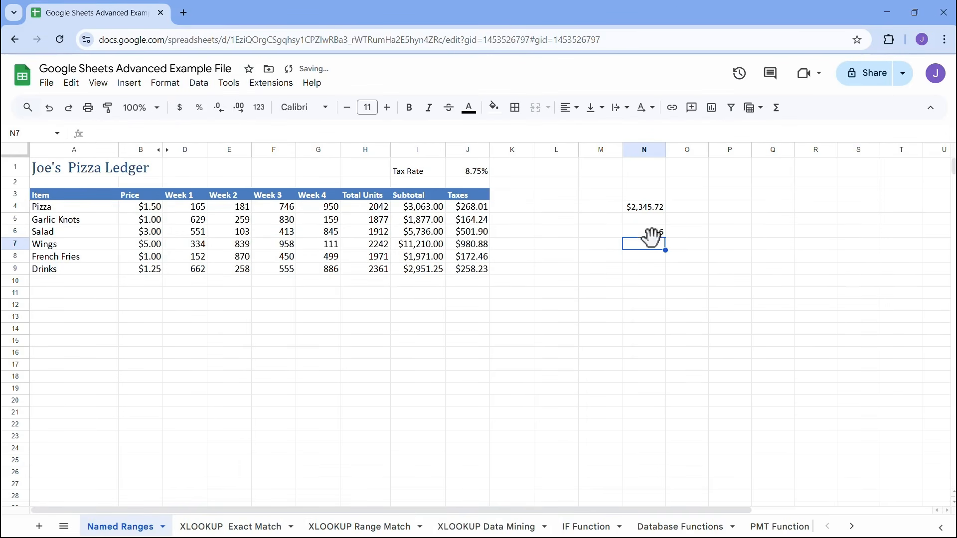
key(Up)
- Delete the test formulas in N3:N8
drag(645, 194, 644, 262)
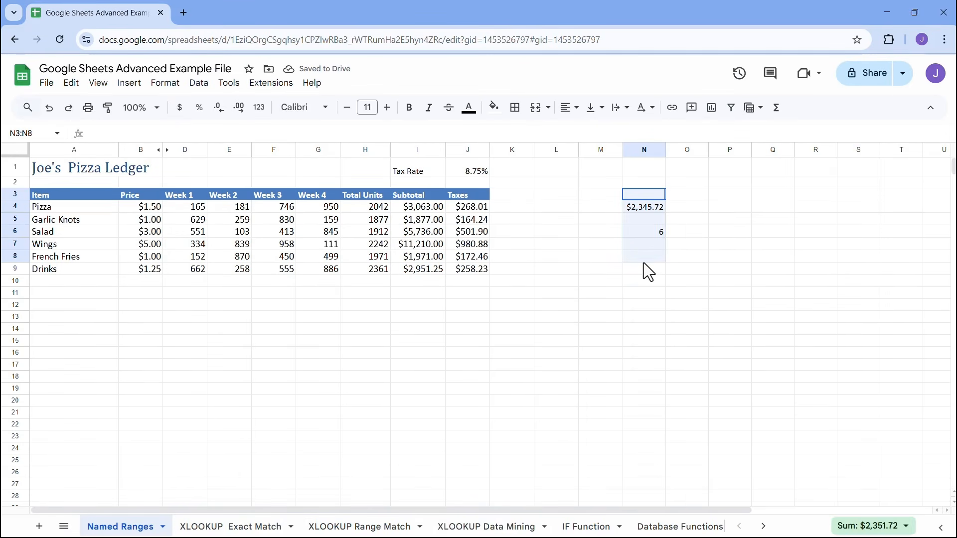
key(Delete)
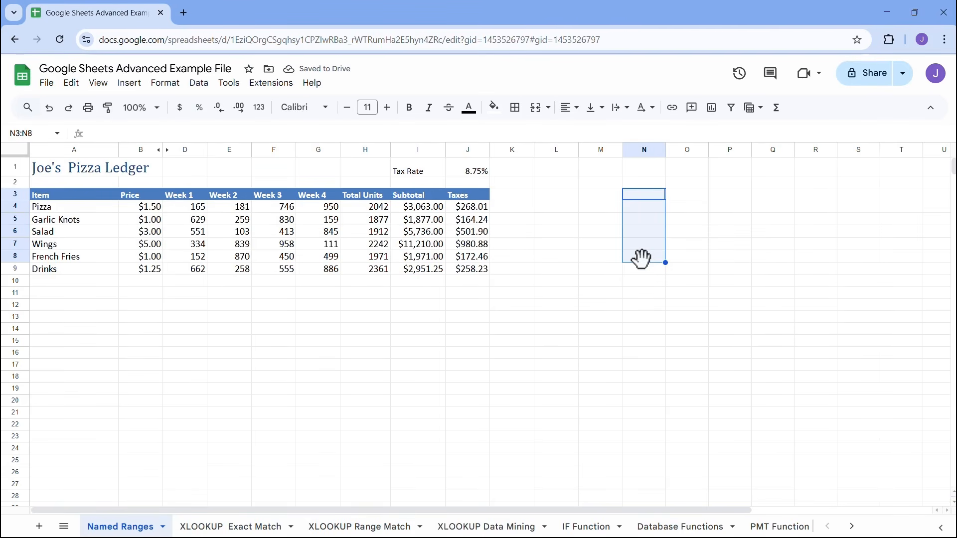
click(559, 241)
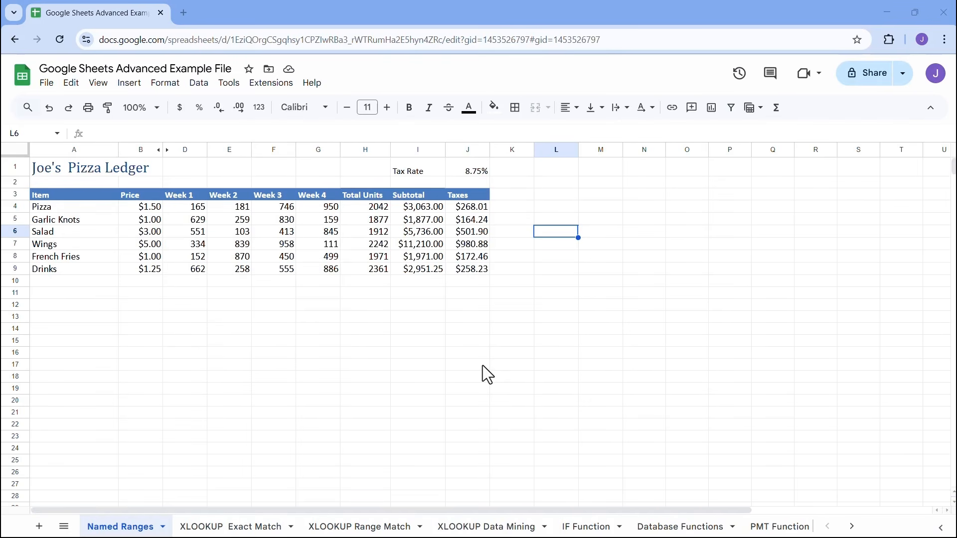
- Review the list of existing named ranges and open the named range manager
click(57, 136)
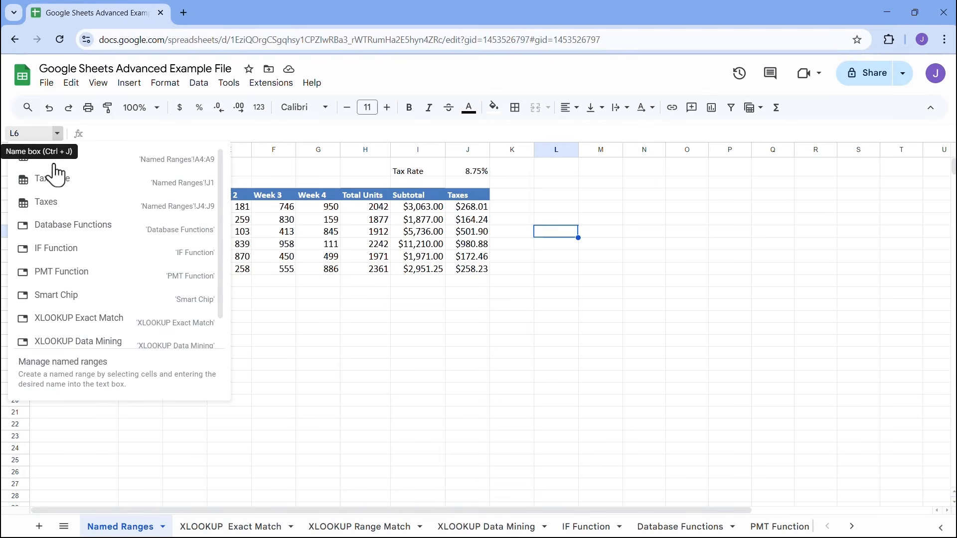
scroll(76, 338, down, 1)
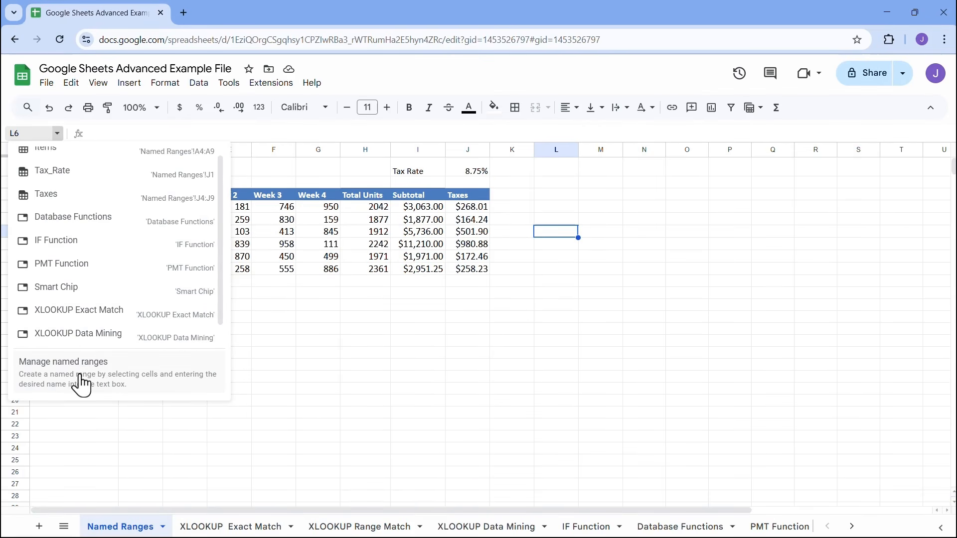
scroll(154, 234, up, 1)
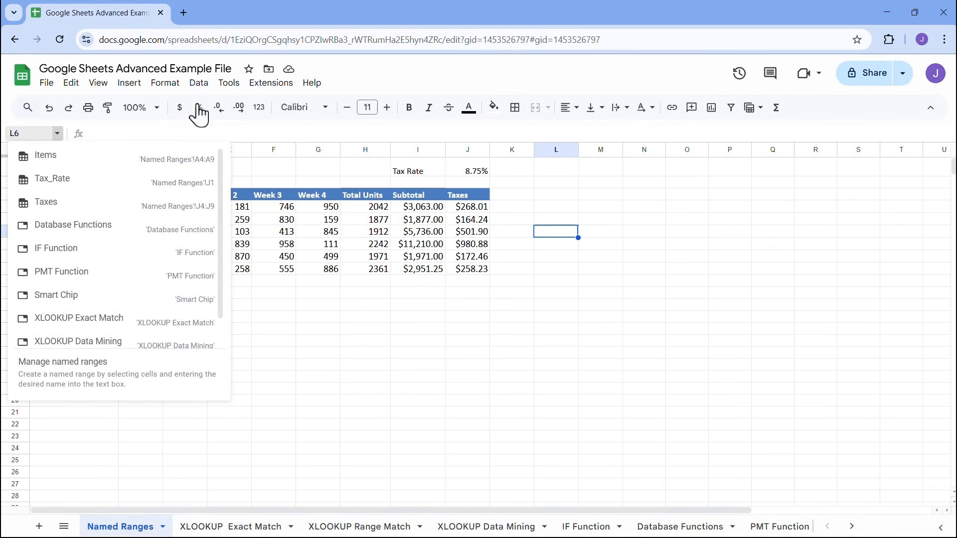
click(200, 83)
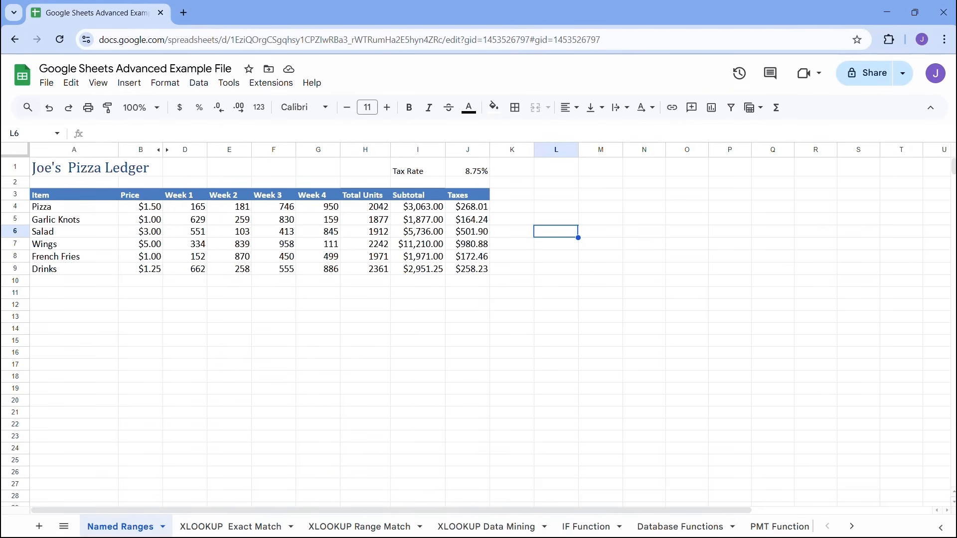
click(58, 133)
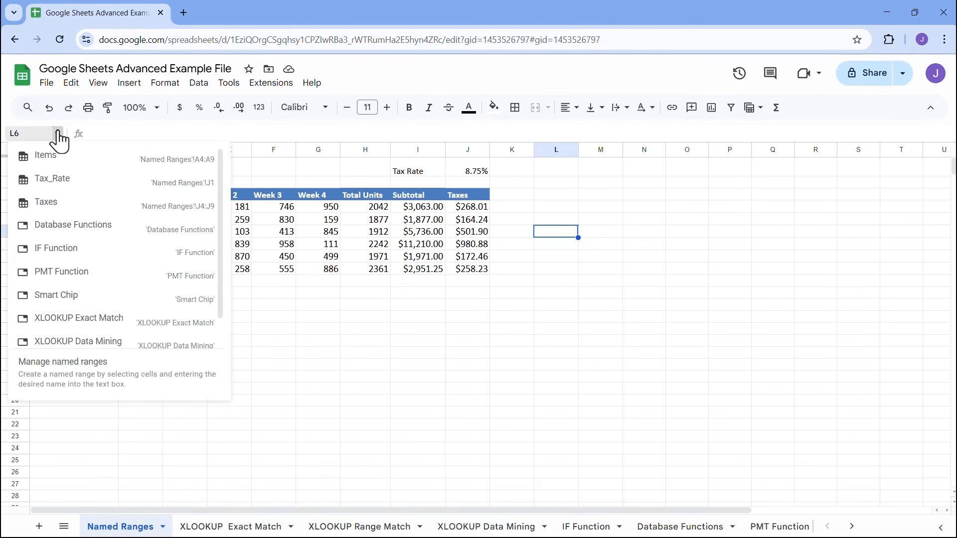
scroll(92, 220, down, 1)
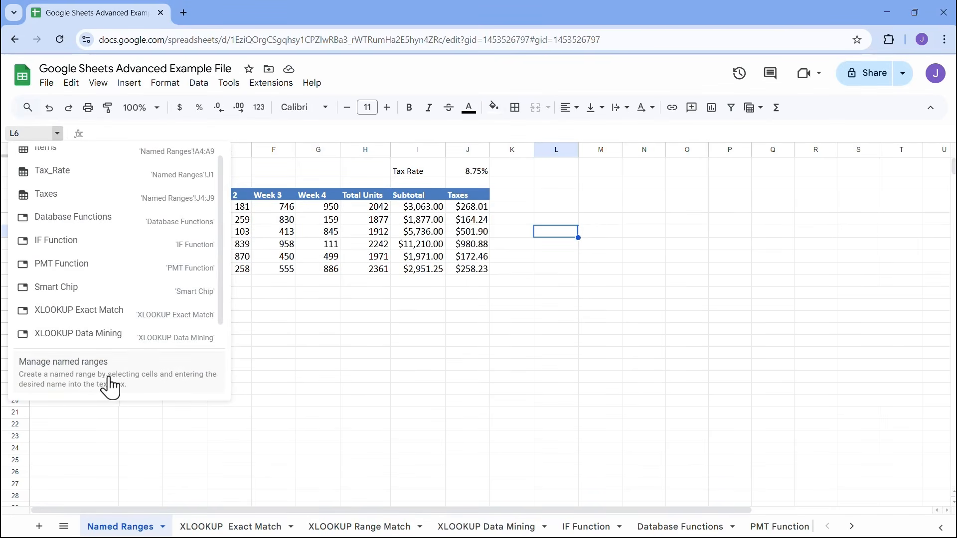
click(107, 381)
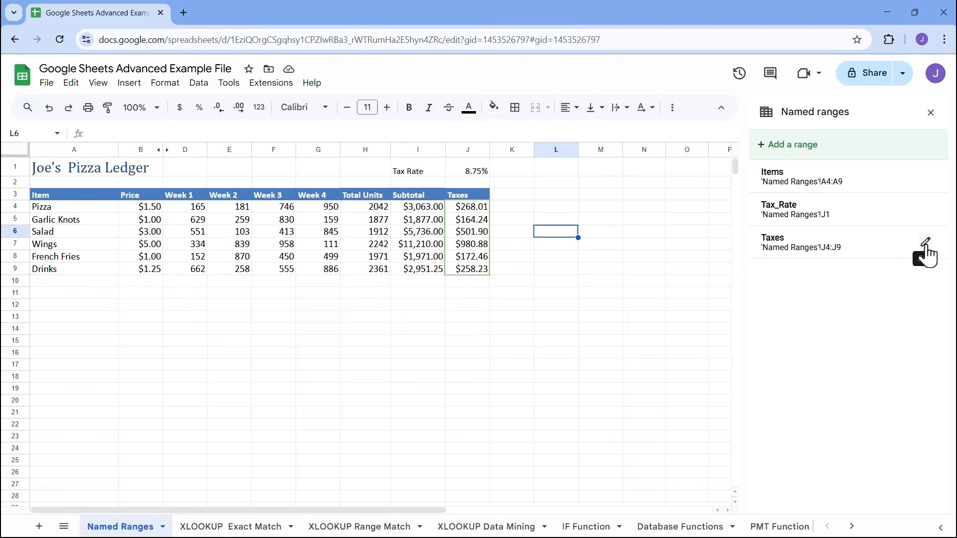
- Inspect the edit options of the Taxes named range, keep its range J4:J9, and close the named range manager
click(926, 243)
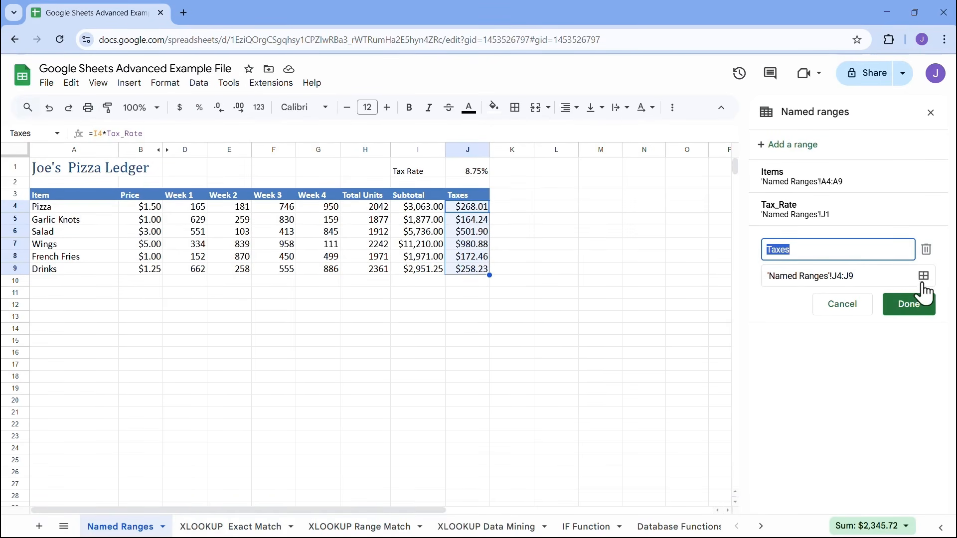
click(923, 276)
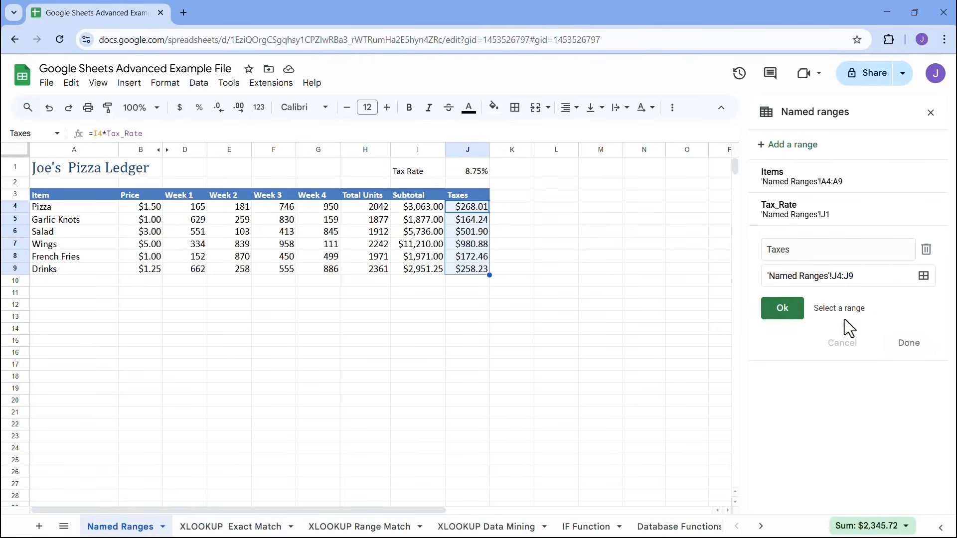
click(783, 308)
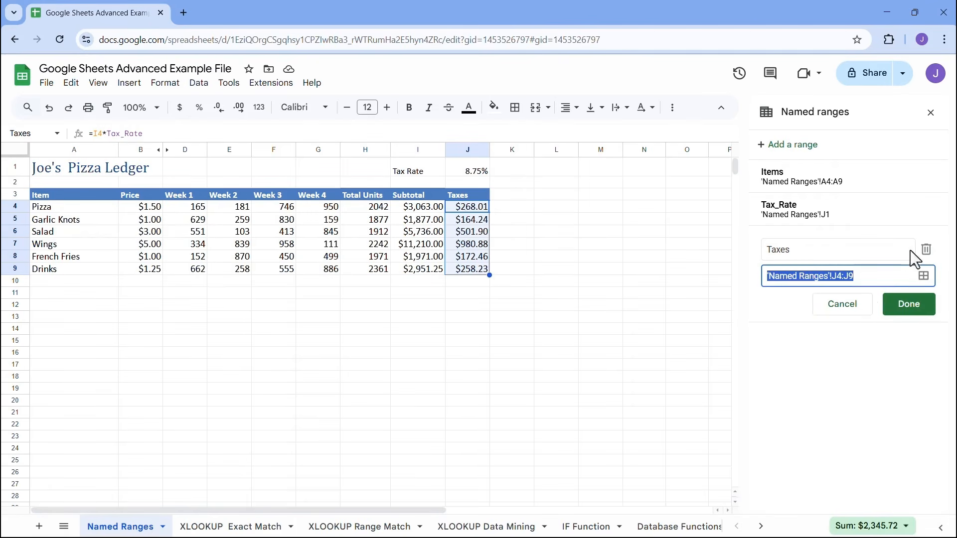
click(892, 303)
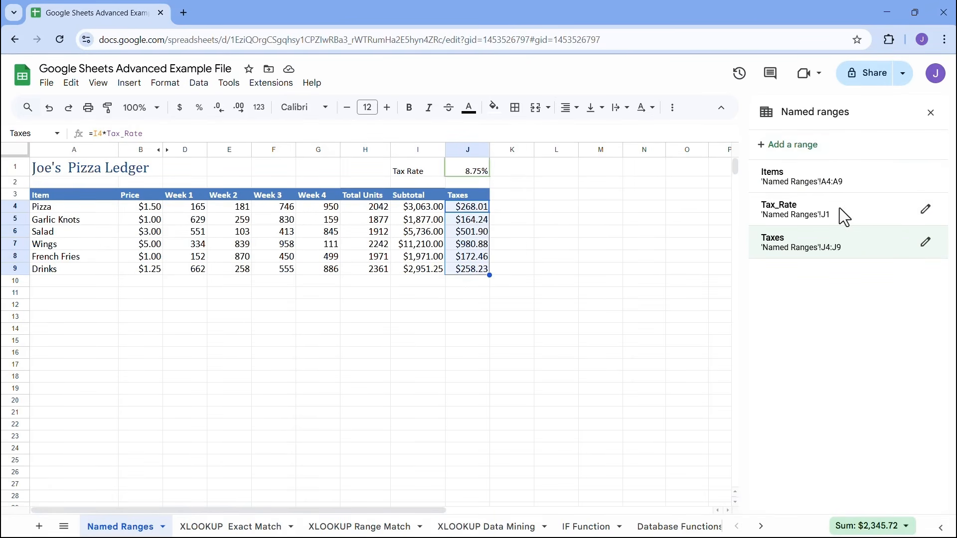
click(931, 120)
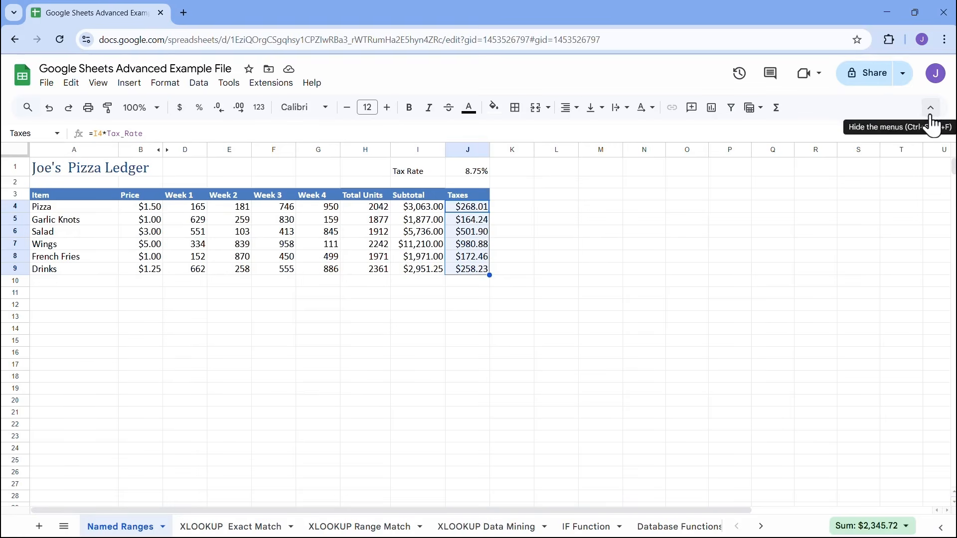
click(377, 292)
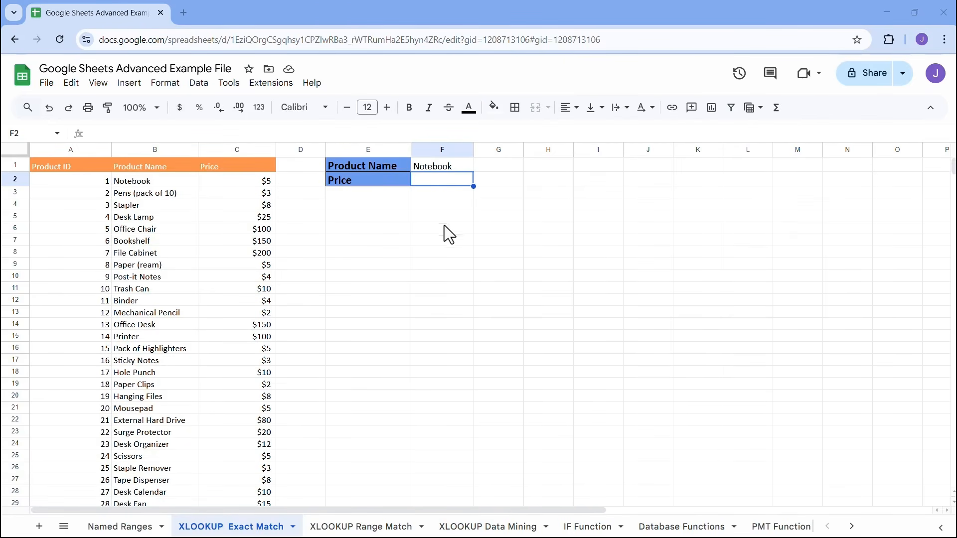
- On the XLOOKUP Exact Match sheet, look up the product's price in F2 with the formula =XLOOKUP(F1,B:B,C:C)
click(444, 167)
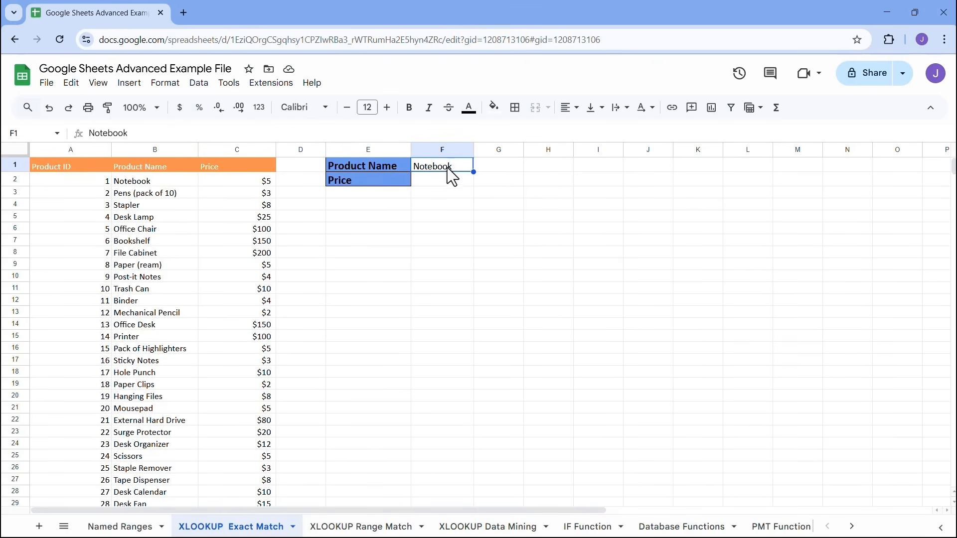
click(447, 178)
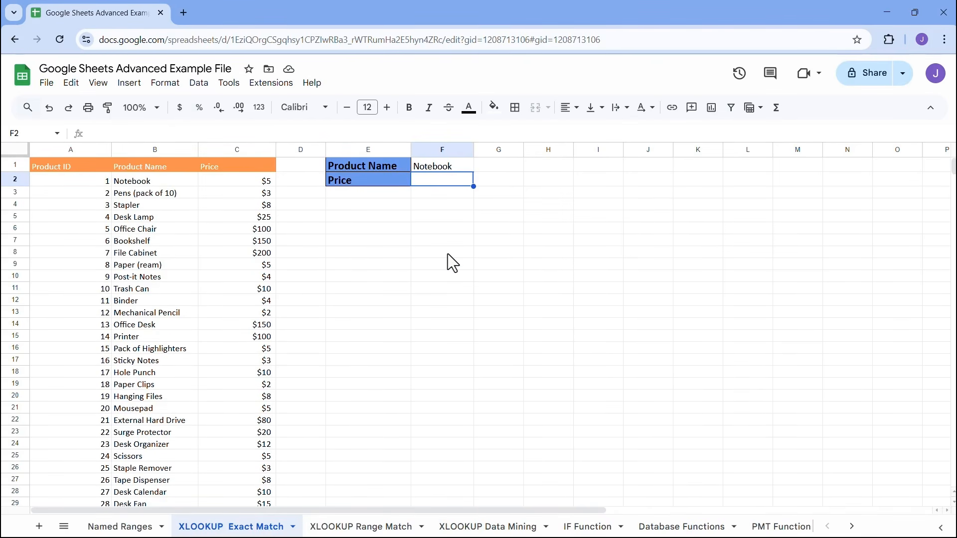
text(=xlookup)
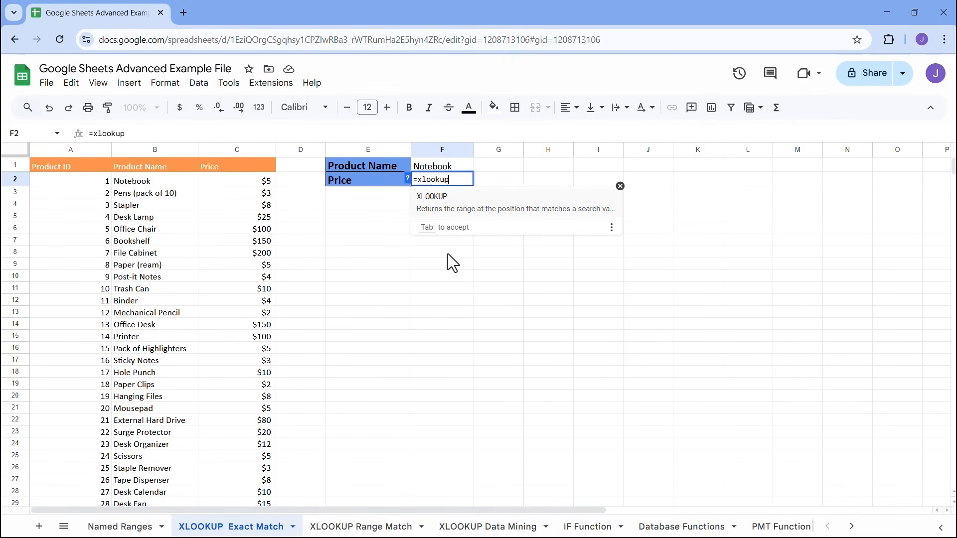
key(Tab)
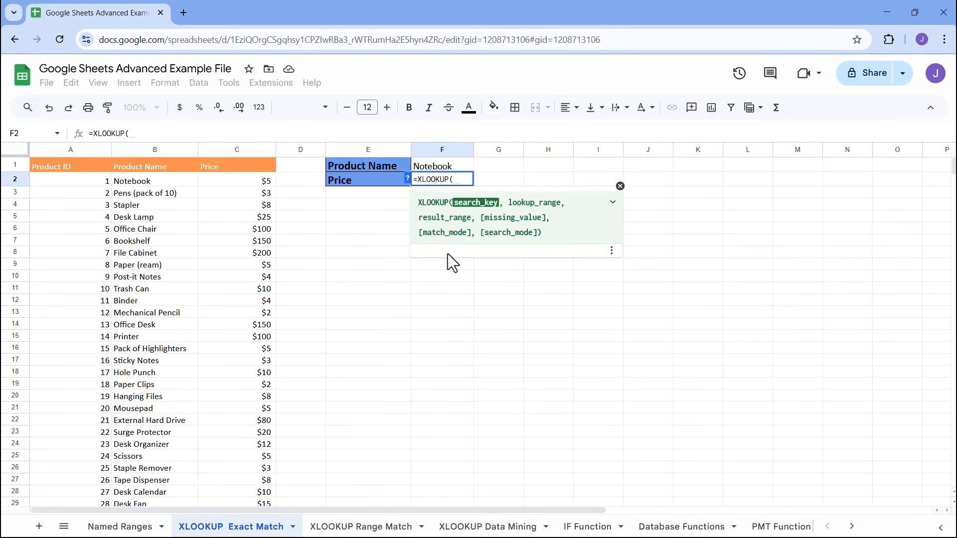
click(445, 170)
text(,)
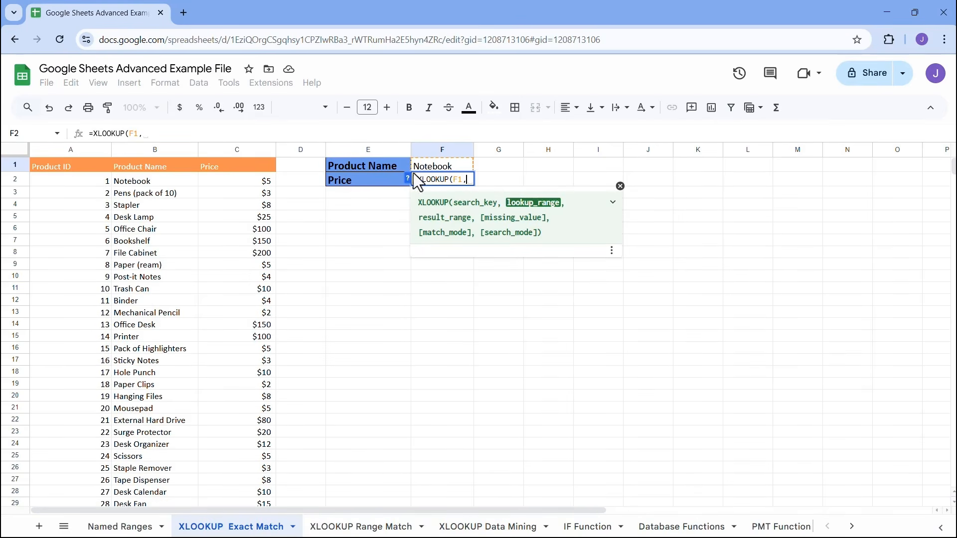
click(161, 150)
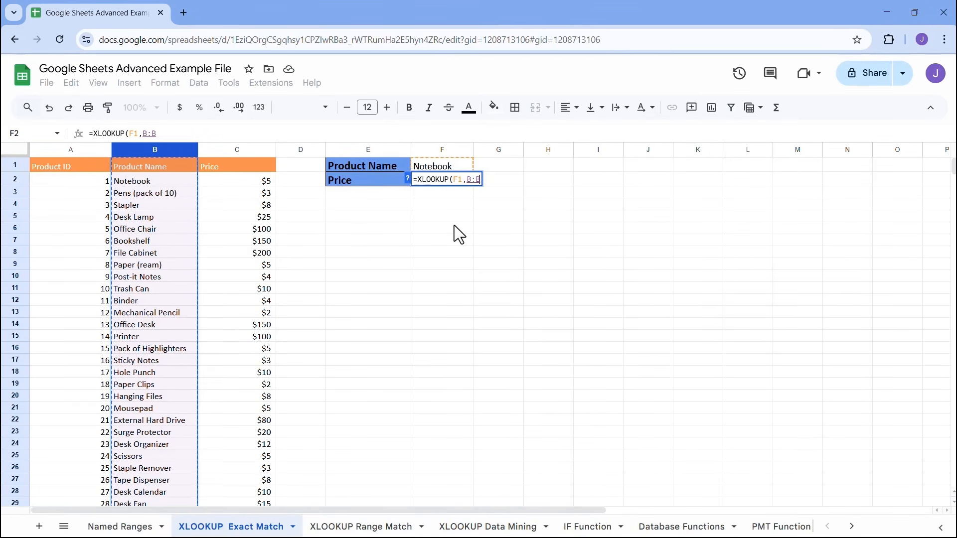
text(,)
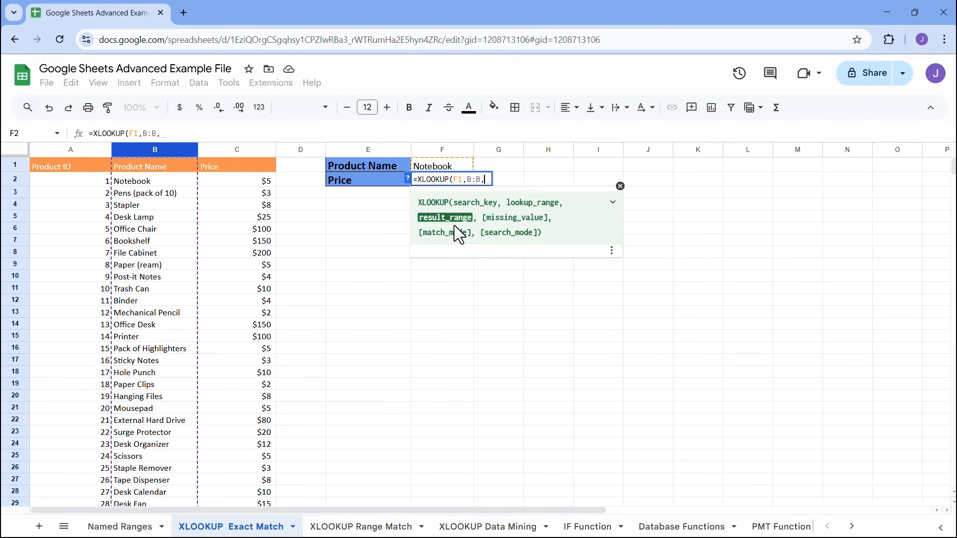
click(239, 152)
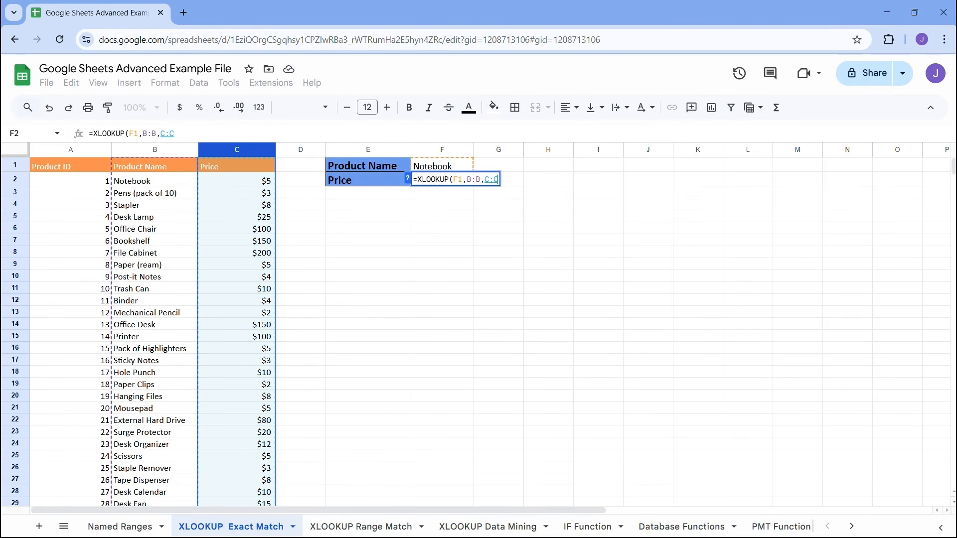
key(Return)
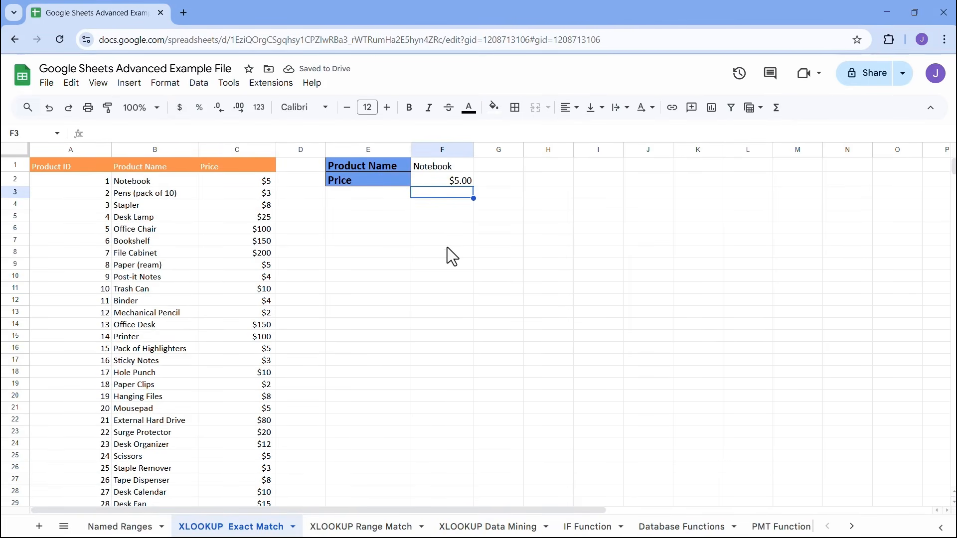
- Replace the product name in F1 with Binder to test the price lookup, and reselect the cell
click(433, 167)
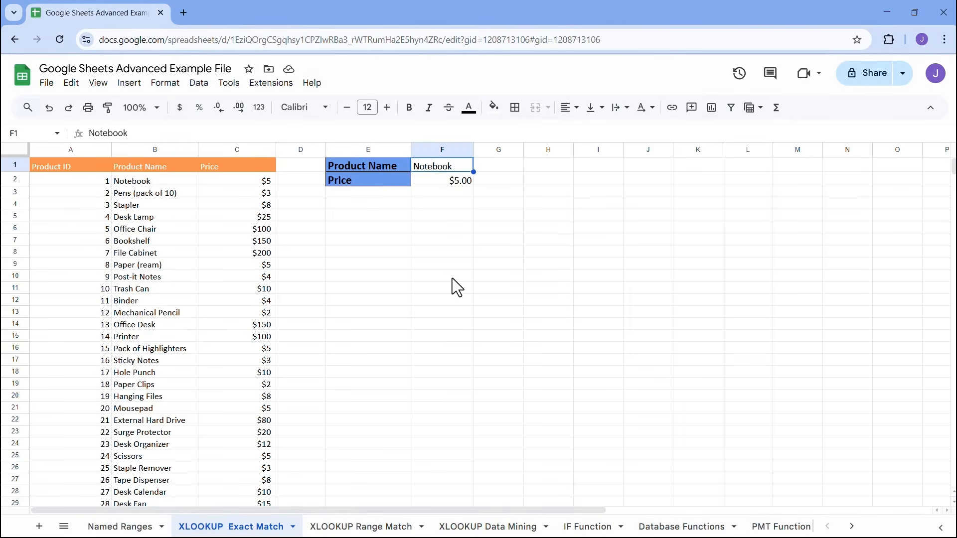
key(BackSpace)
text(Binder)
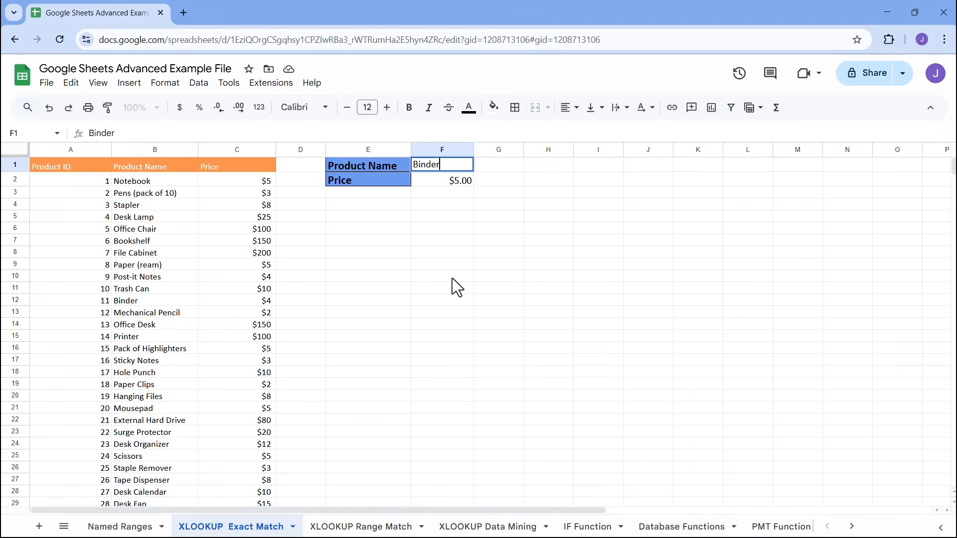
key(alt+Return)
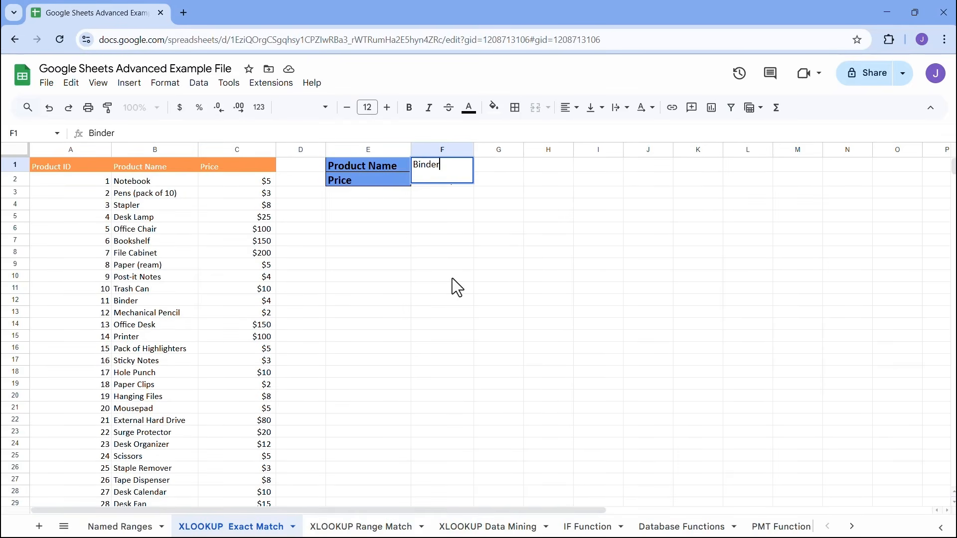
key(Return)
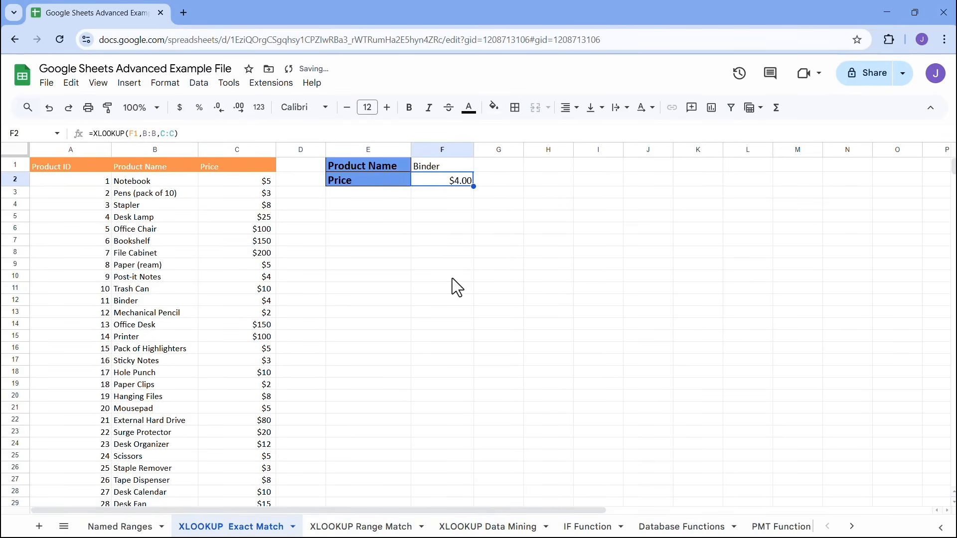
click(448, 166)
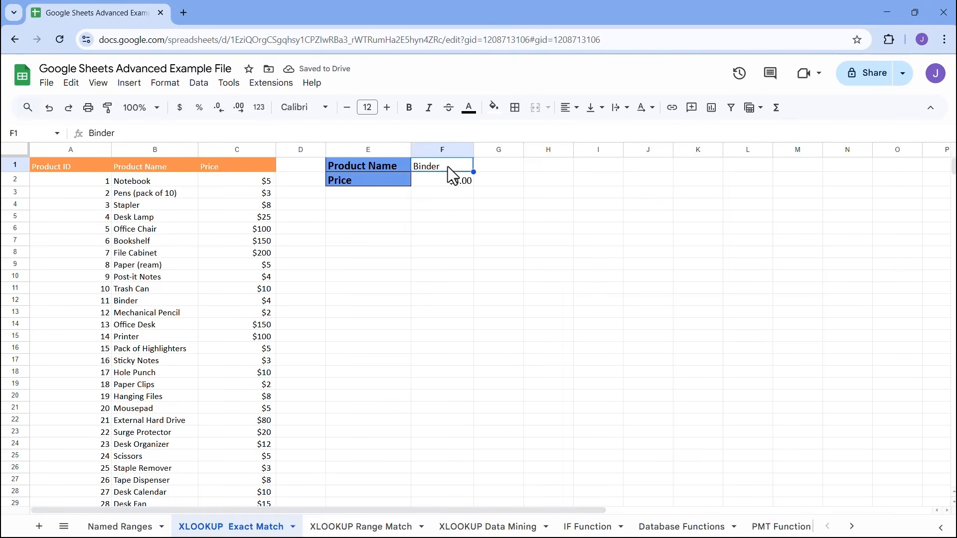
- Replace the product name in F1 with Printer to test the price lookup
text(Printer)
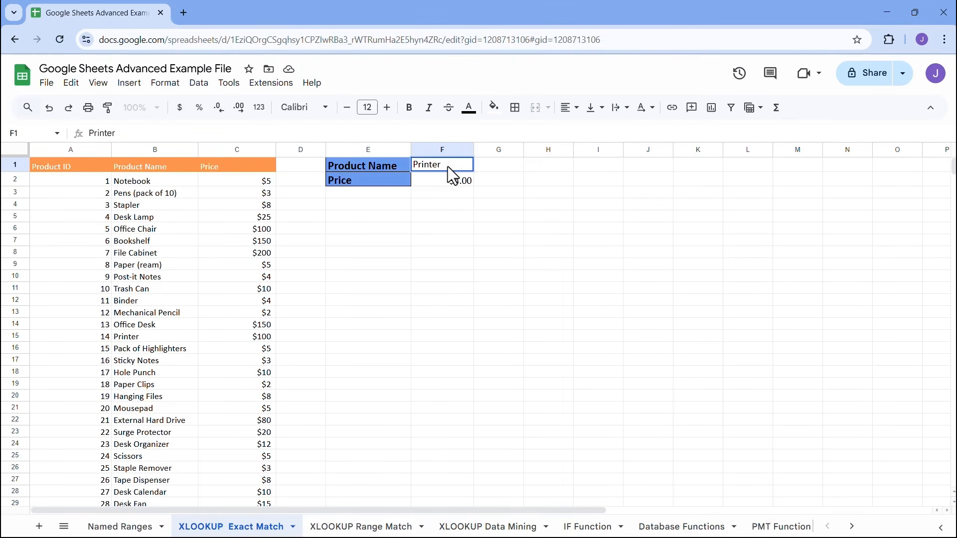
key(Return)
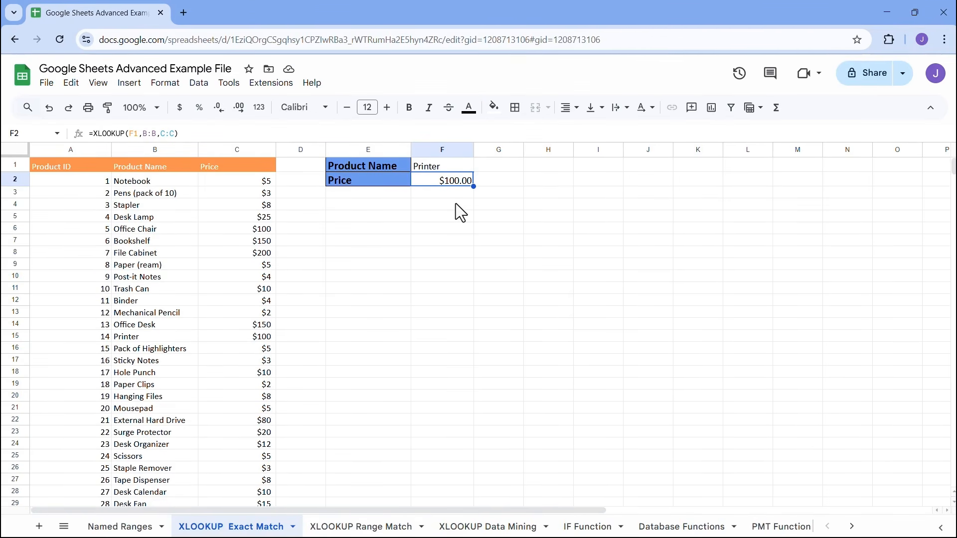
- Check the first and last Notebook rows in the product list, and set the product name in F1 to notebook
click(128, 183)
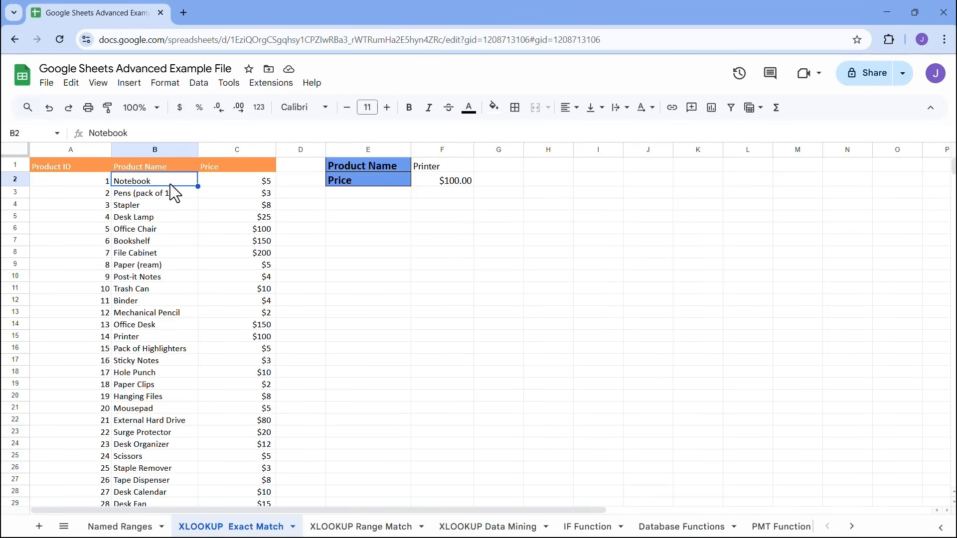
scroll(175, 313, down, 11)
scroll(175, 315, down, 2)
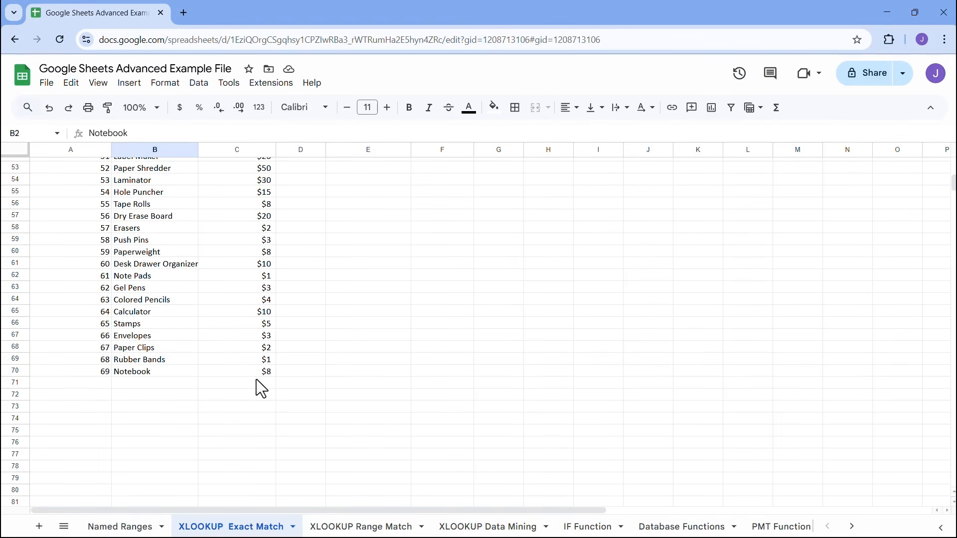
scroll(289, 398, up, 13)
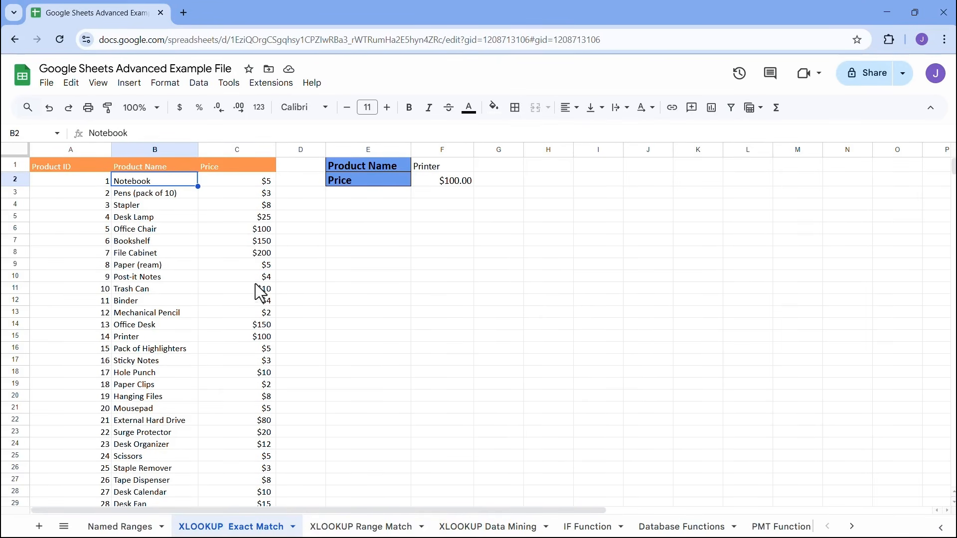
click(421, 169)
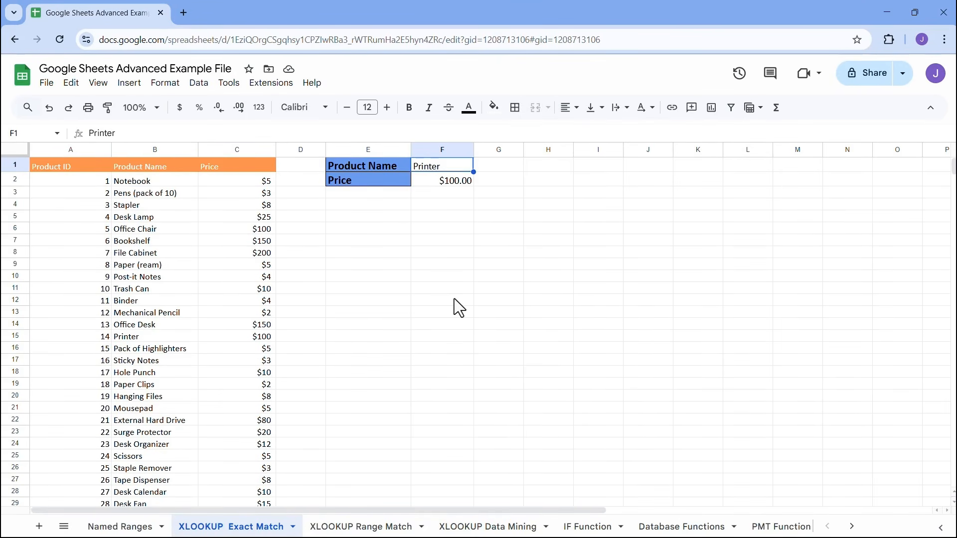
text(notebook)
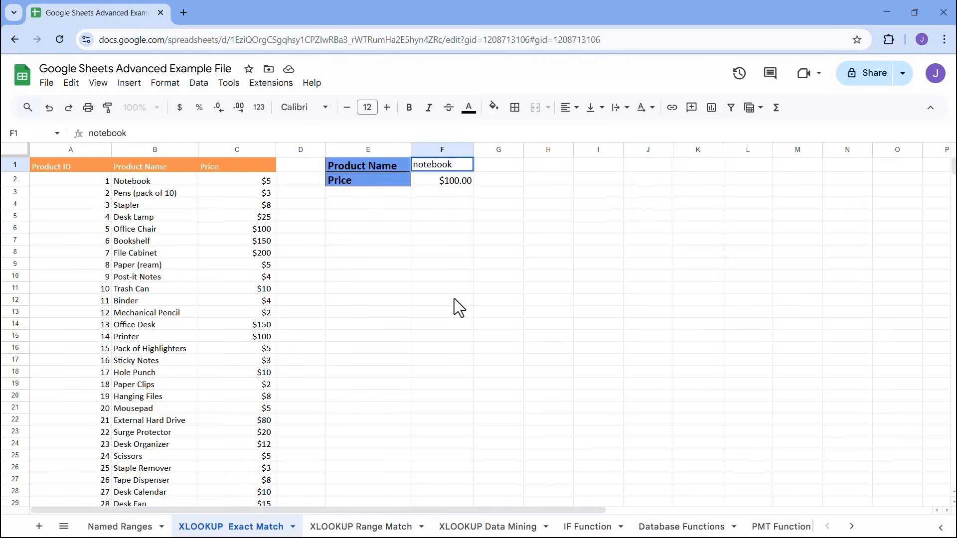
key(Return)
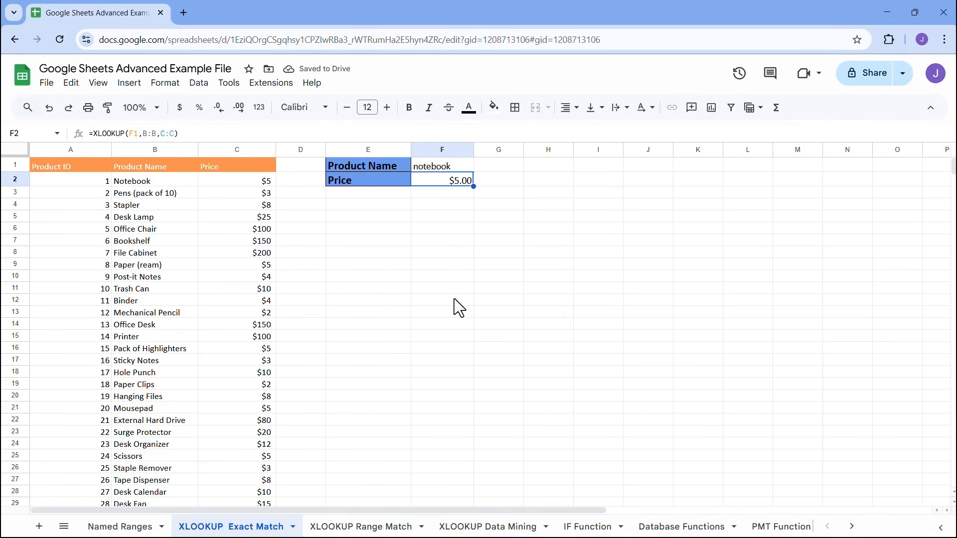
- Extend the XLOOKUP formula in F2 with search mode 1, leaving the missing value and match mode empty: =XLOOKUP(F1,B:B,C:C,,,1)
double_click(446, 182)
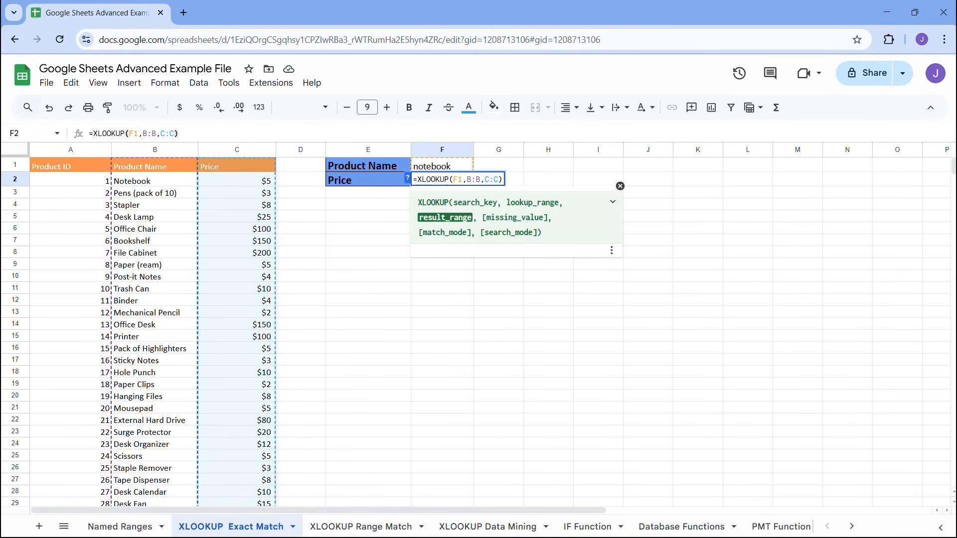
mouse_move(296, 431)
mouse_down()
mouse_move(296, 187)
mouse_move(325, 250)
mouse_move(326, 417)
mouse_up()
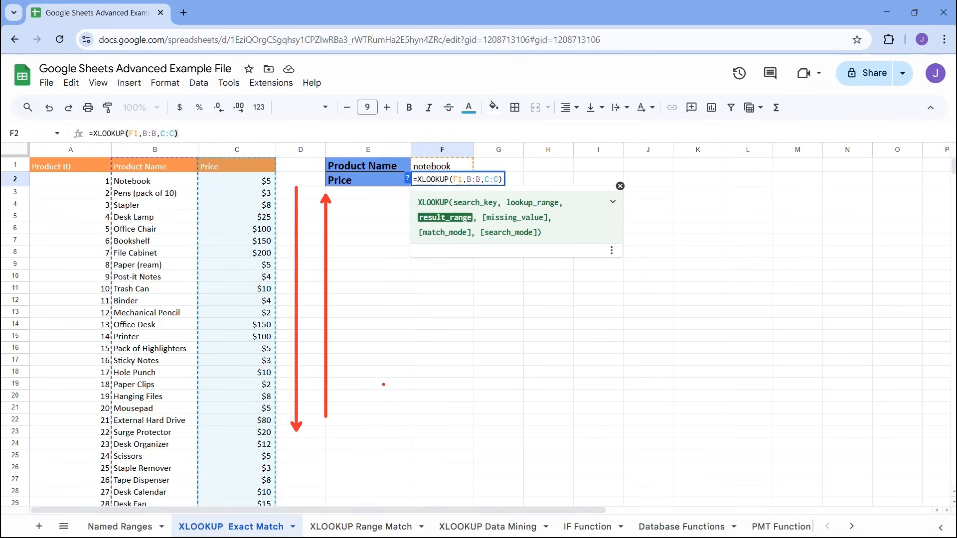
key(Escape)
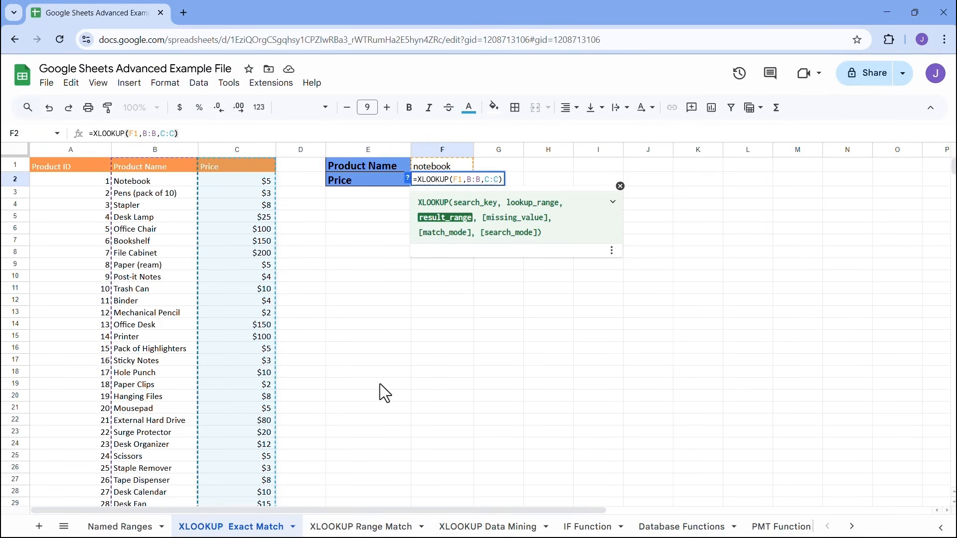
text(, )
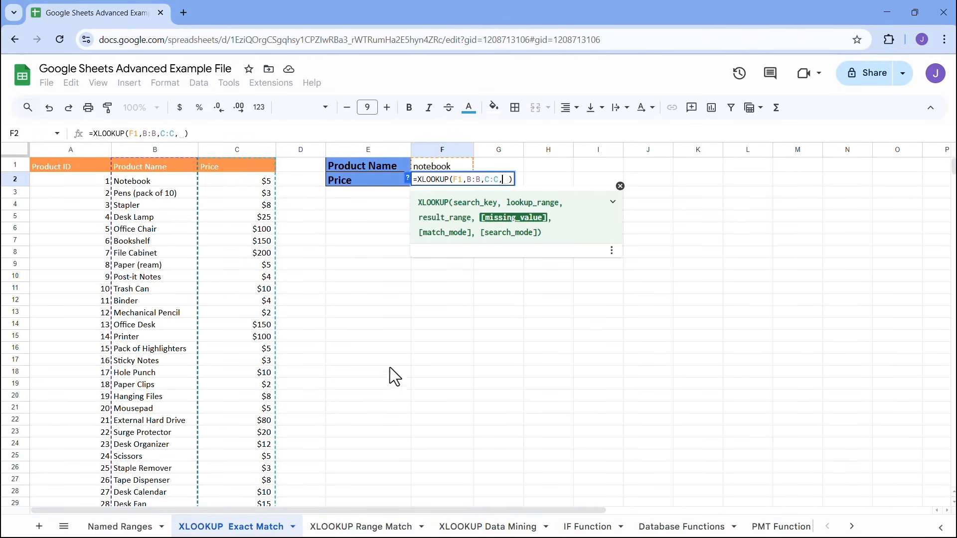
text(,)
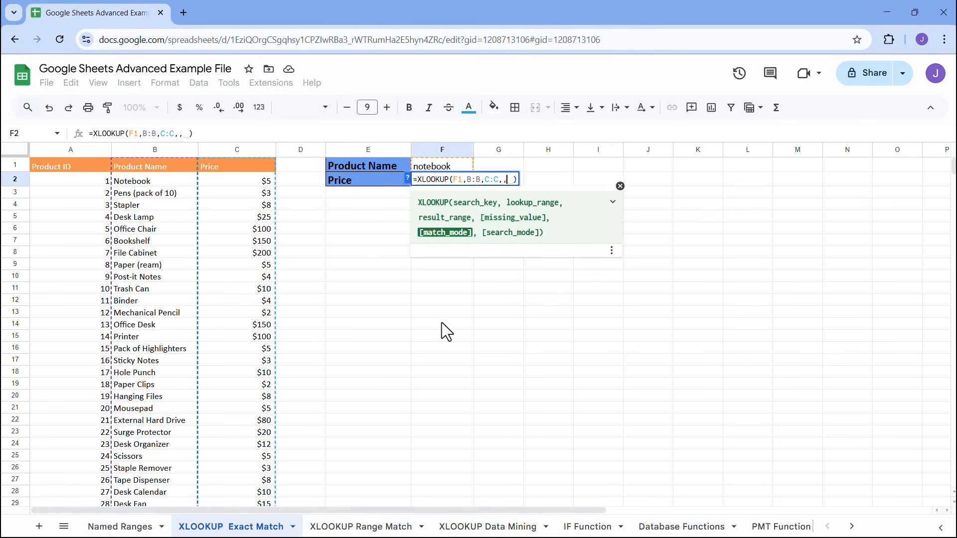
text(,)
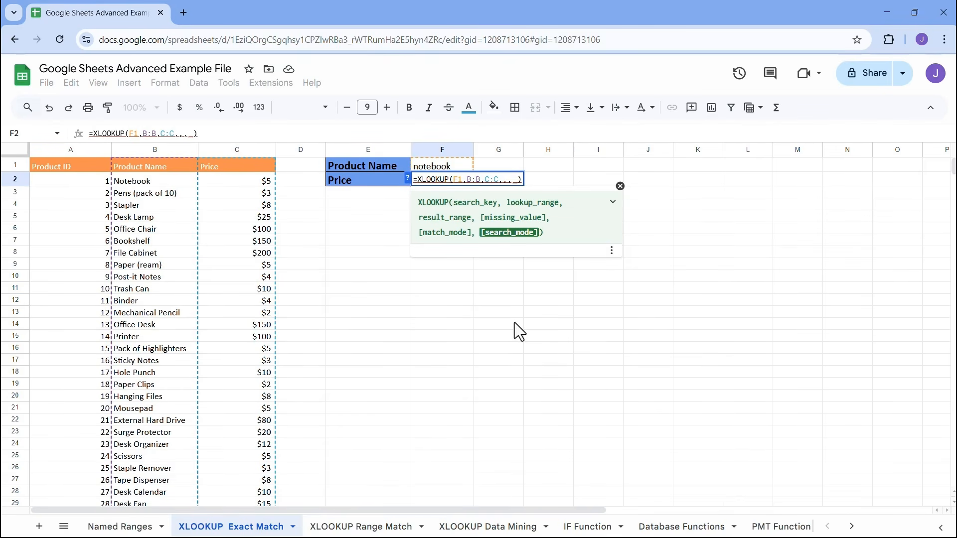
text(1)
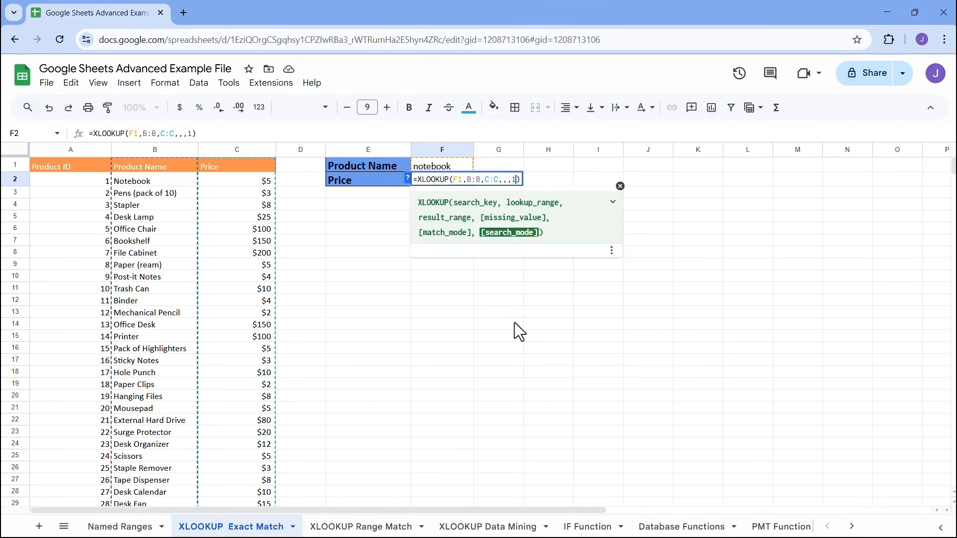
key(Return)
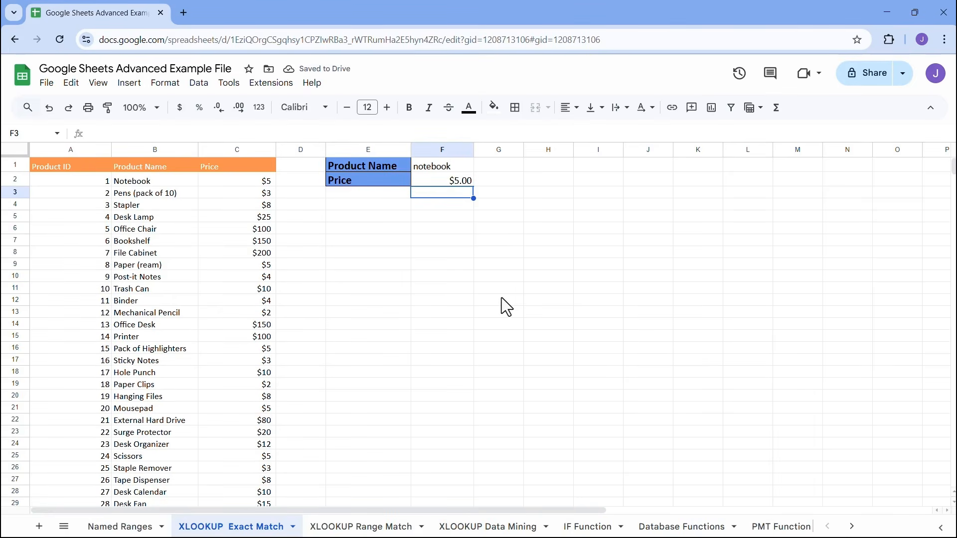
- Change the search mode of the F2 XLOOKUP formula to -1 and check the price against the last Notebook row
double_click(441, 181)
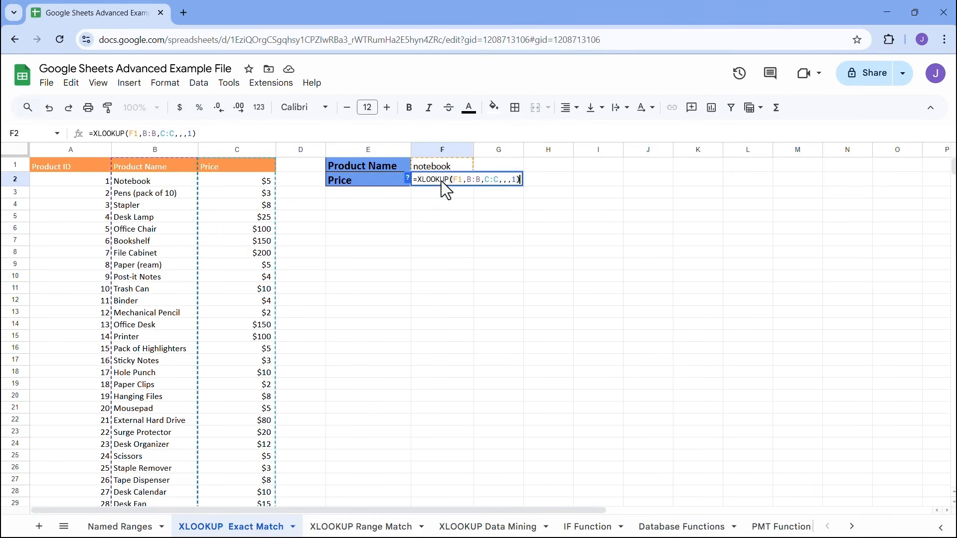
click(519, 180)
key(BackSpace)
text(-)
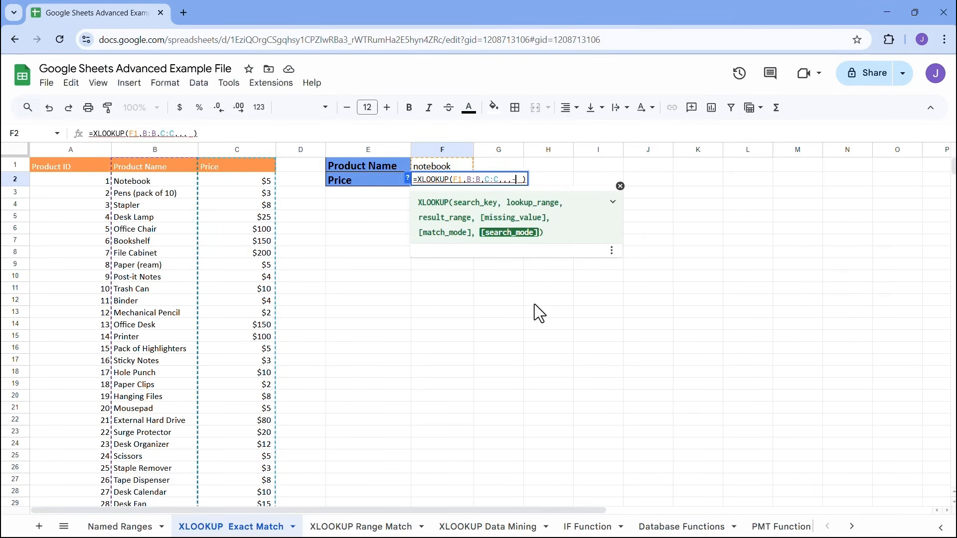
text(1)
key(Return)
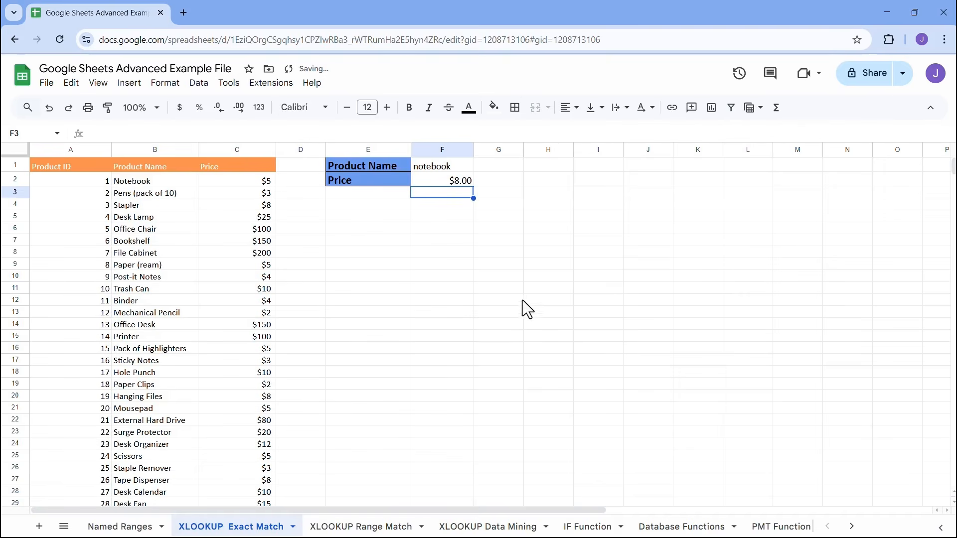
scroll(193, 310, down, 15)
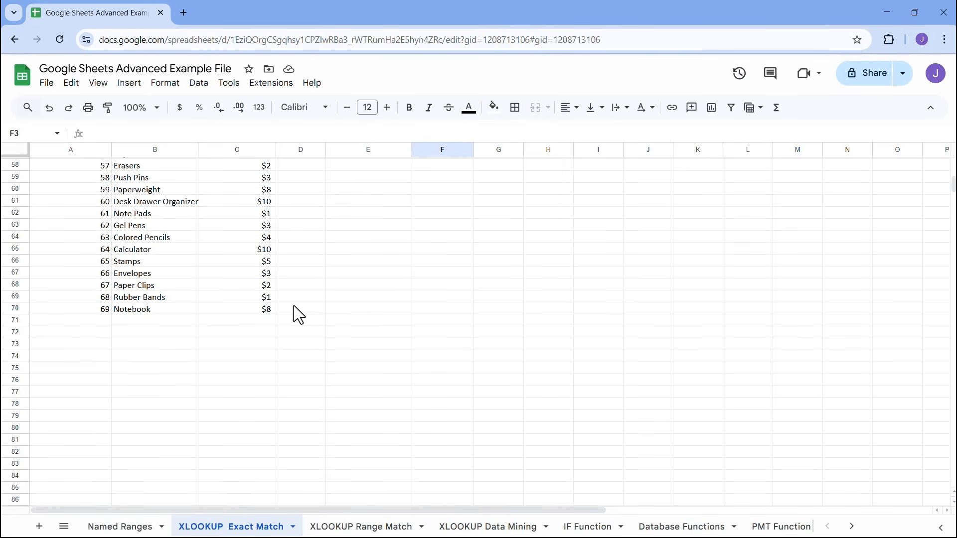
scroll(294, 306, up, 15)
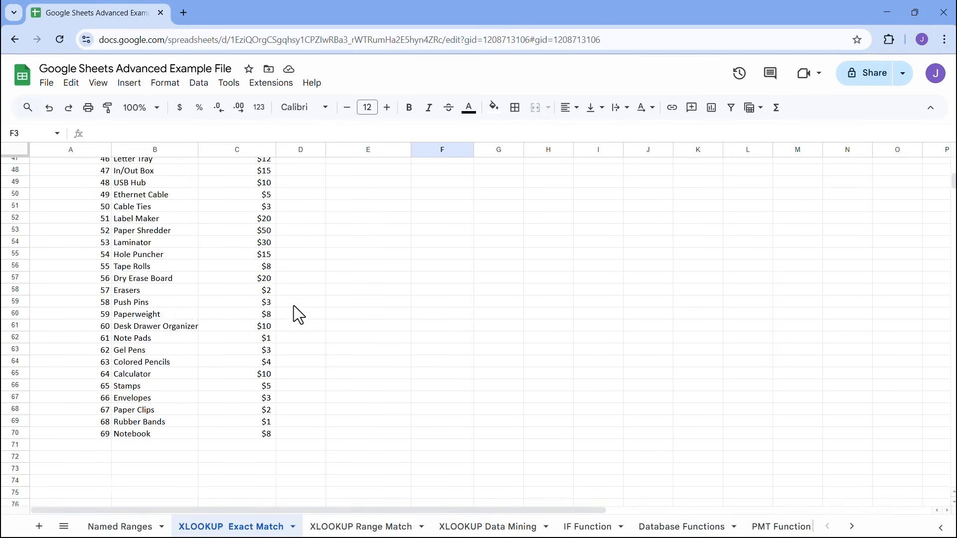
- Test the lookup with entries missing from the product list by entering a person's first name, Bed and Tv in F1 in turn
click(449, 167)
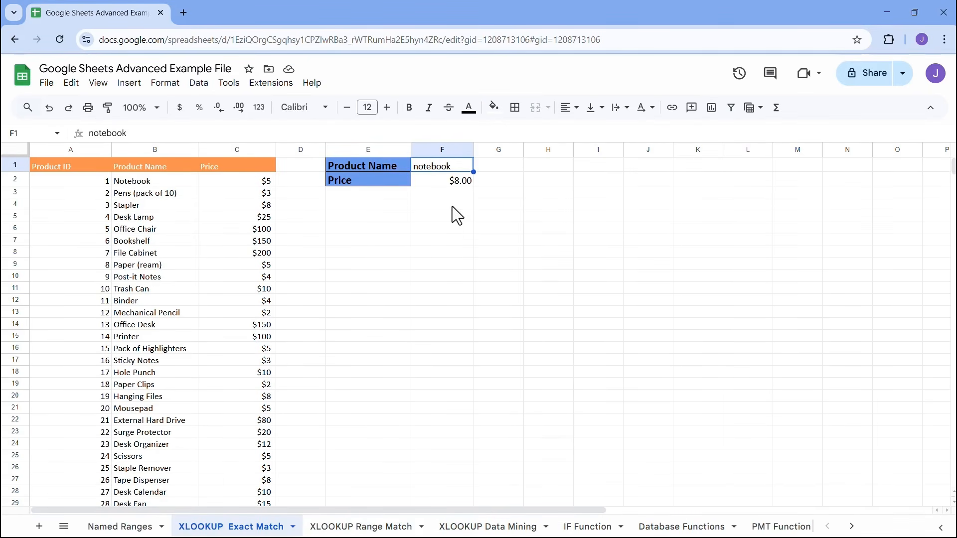
text(Joe)
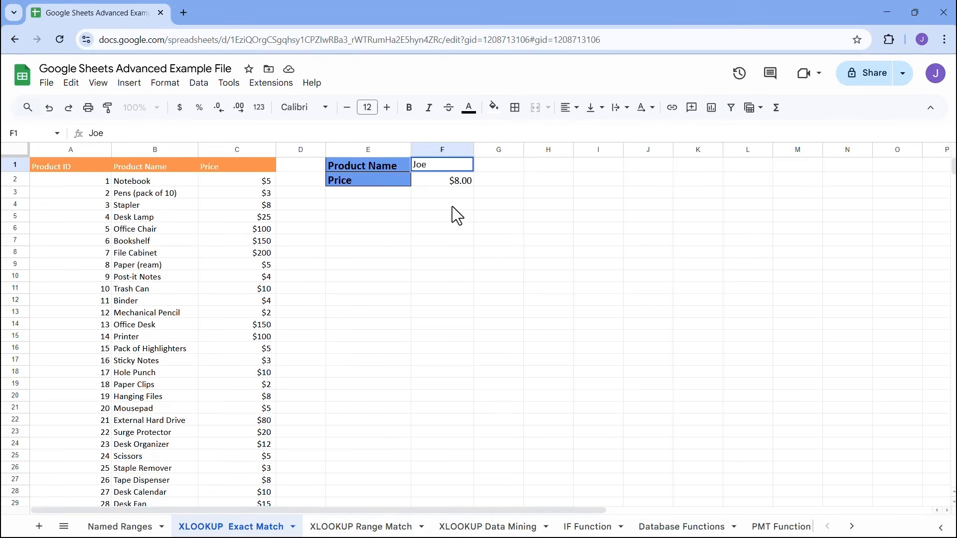
key(Return)
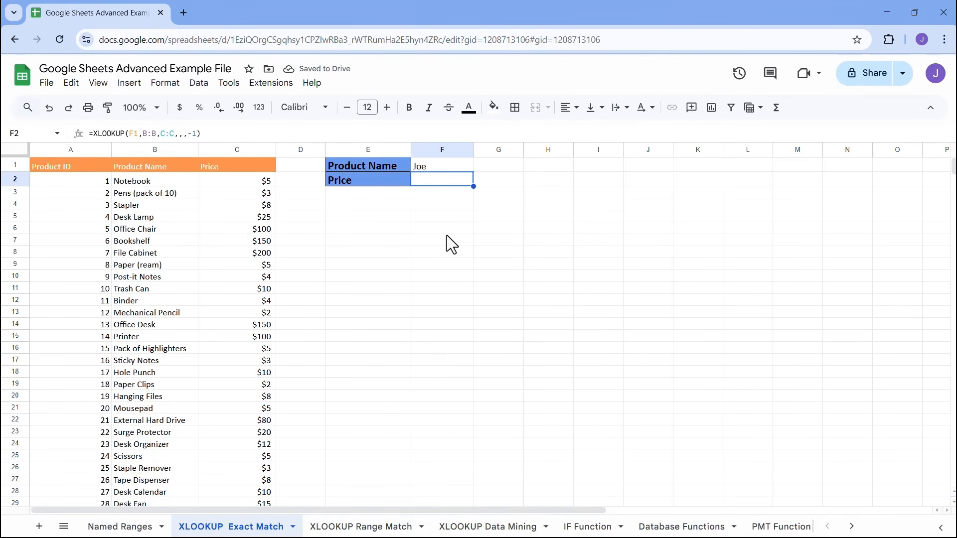
click(433, 169)
text(Bed)
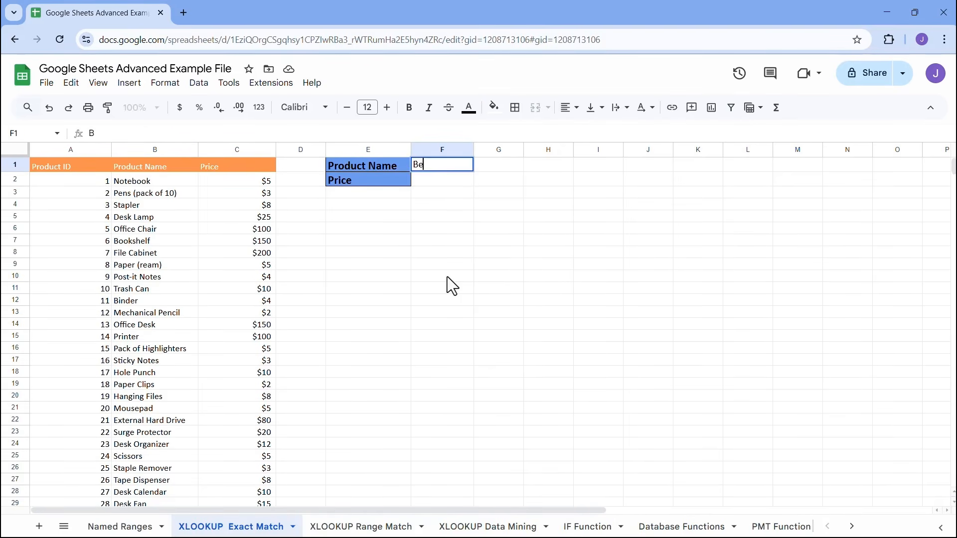
key(Return)
click(435, 171)
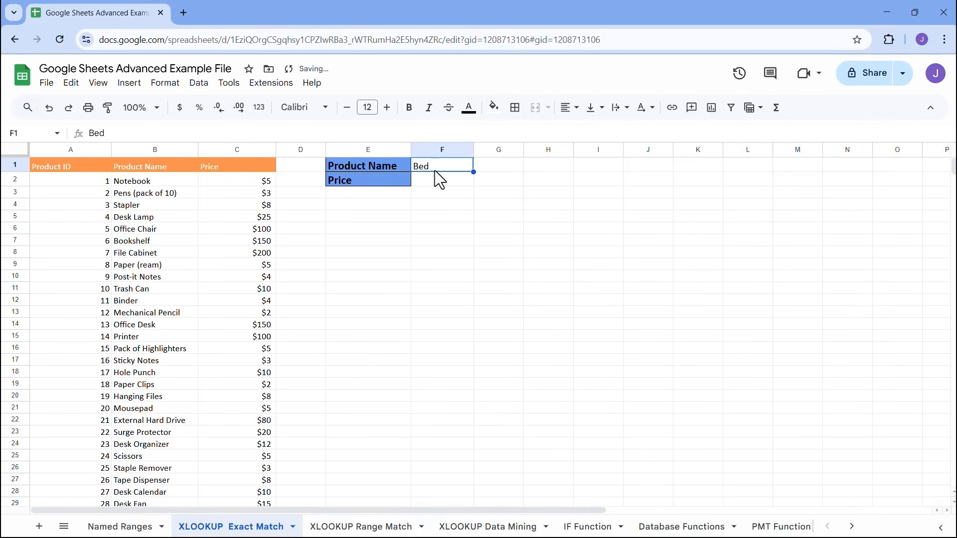
text(Tv)
key(Return)
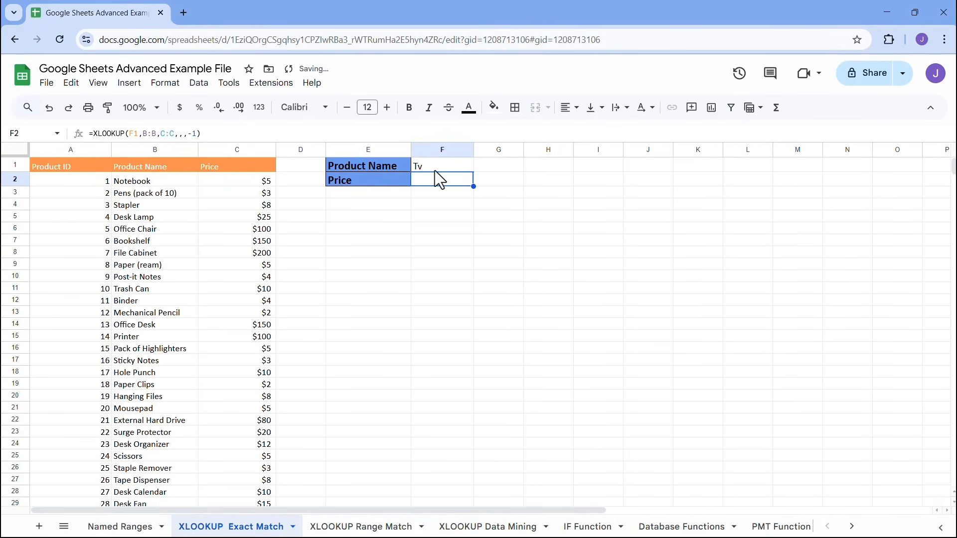
- Set the product name in F1 to stapler to test the lookup with a listed product
click(434, 171)
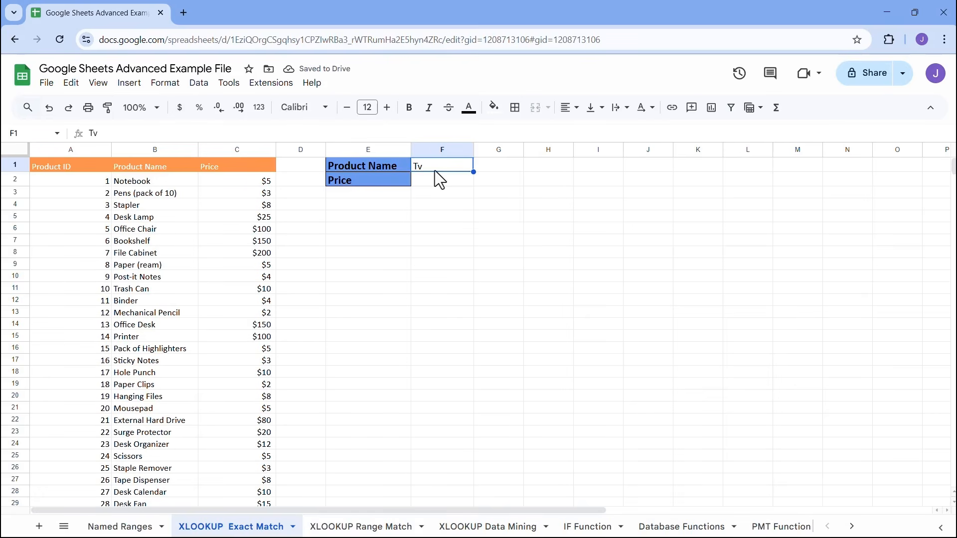
text(stapler)
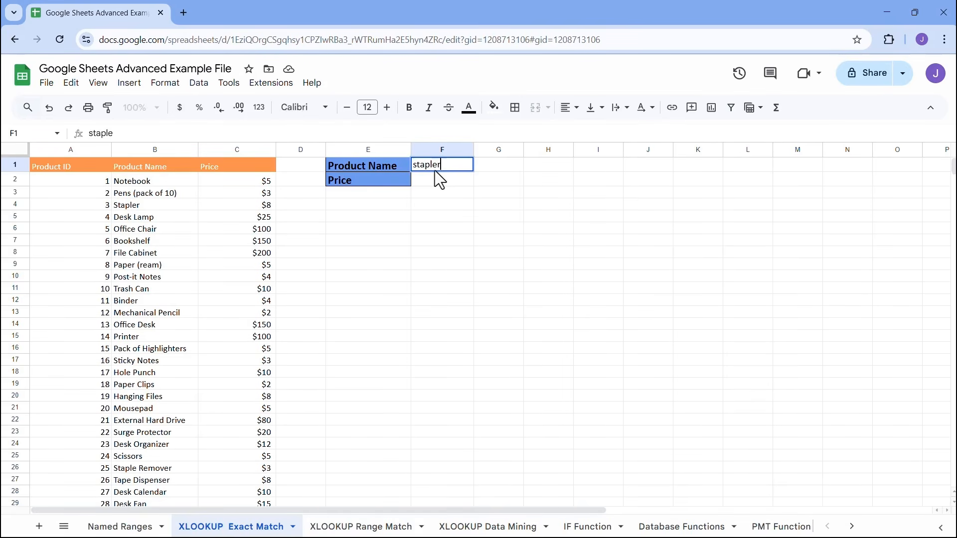
key(Return)
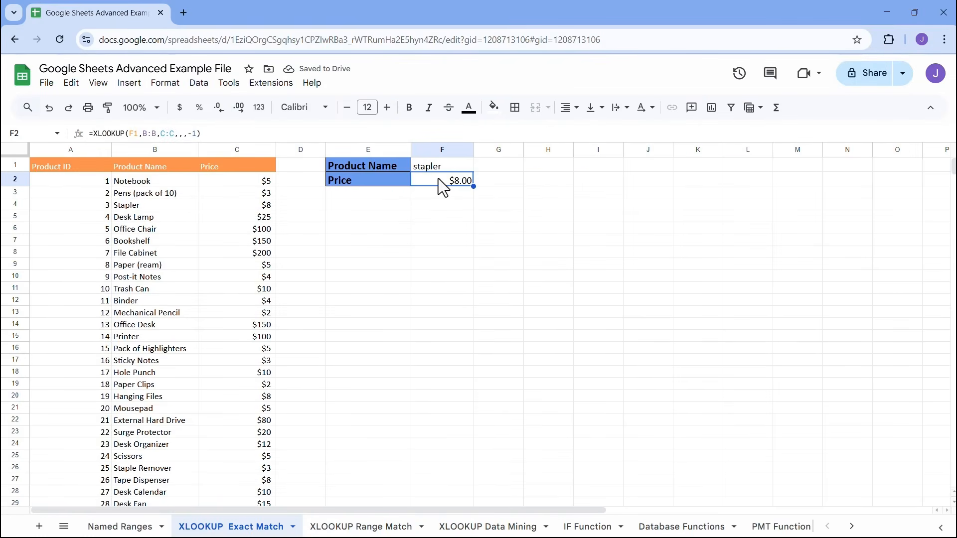
- Add "Not Found" as the missing value in the F2 formula: =XLOOKUP(F1,B:B,C:C,"Not Found",,-1)
double_click(439, 180)
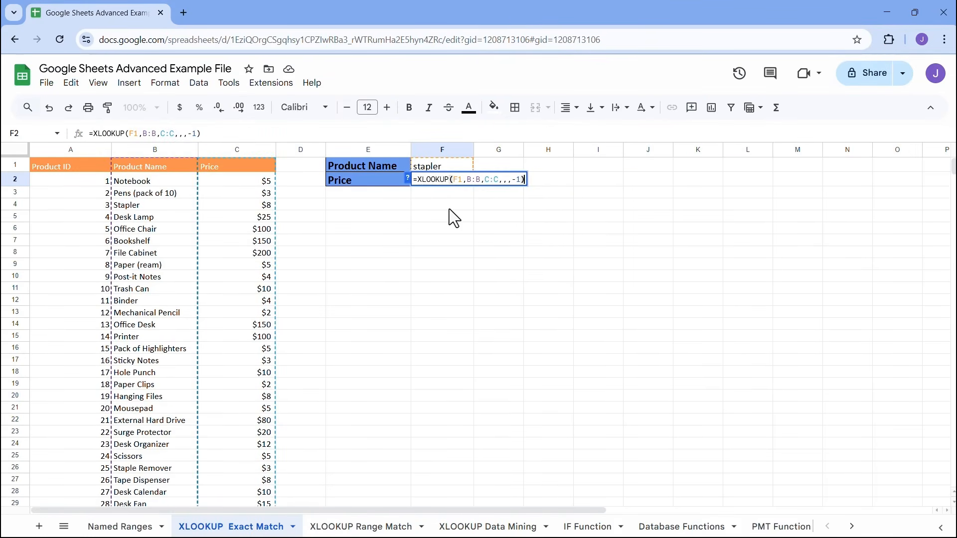
click(502, 179)
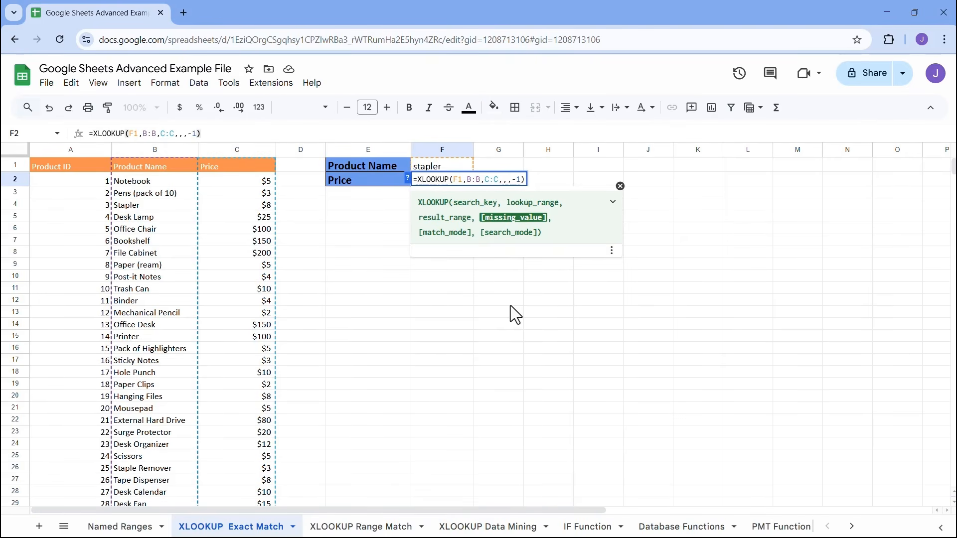
text(")
text(Not Found)
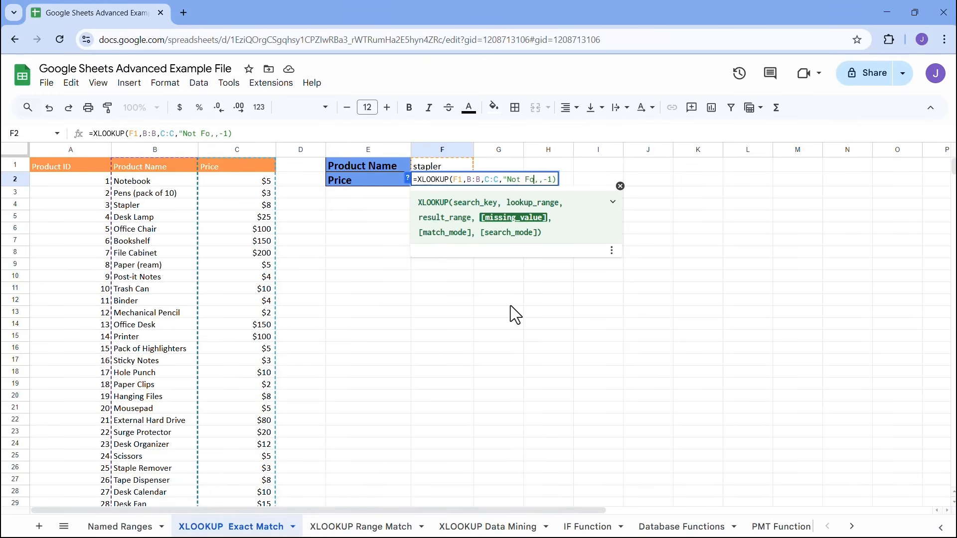
text(")
key(Return)
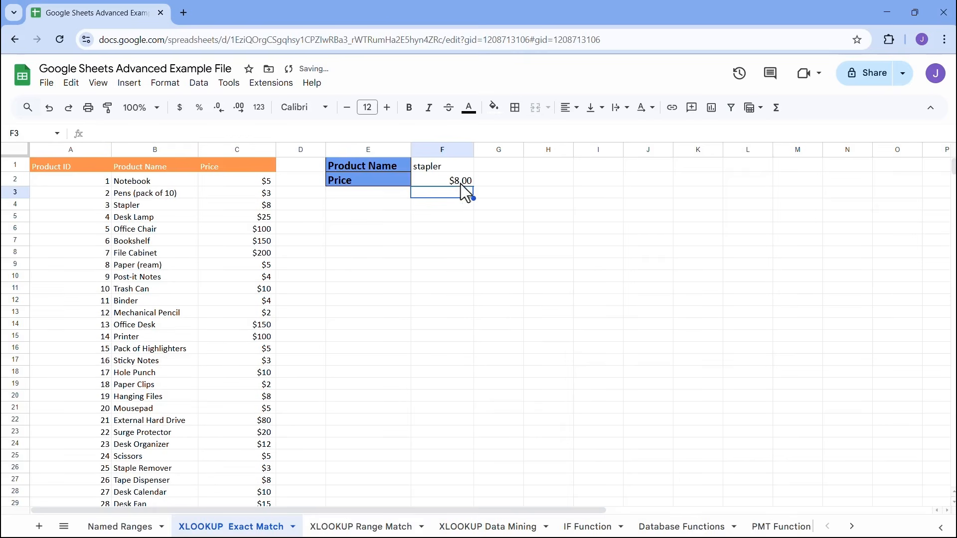
- Test the "Not Found" lookup by entering notebook, bed and notebook again in F1 in turn
click(451, 166)
key(BackSpace)
text(notebook)
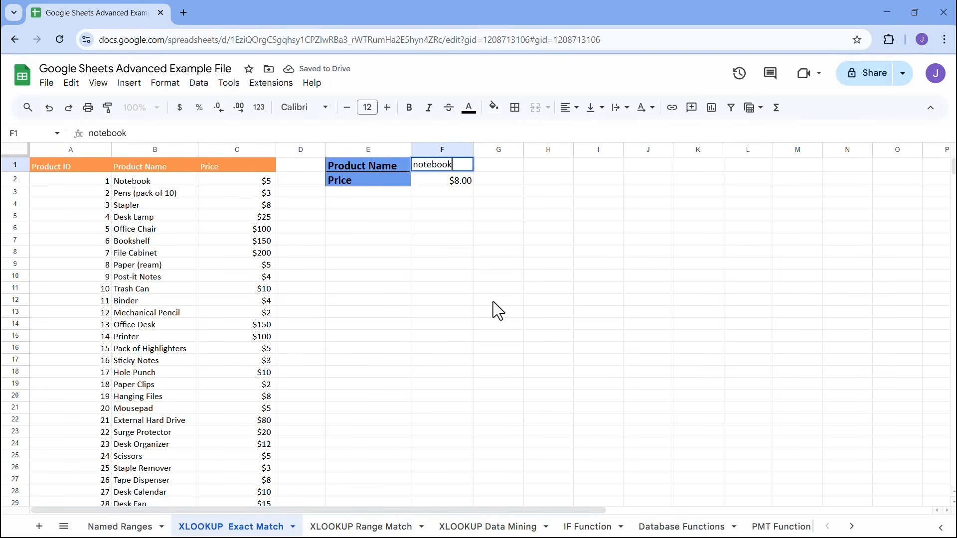
key(Return)
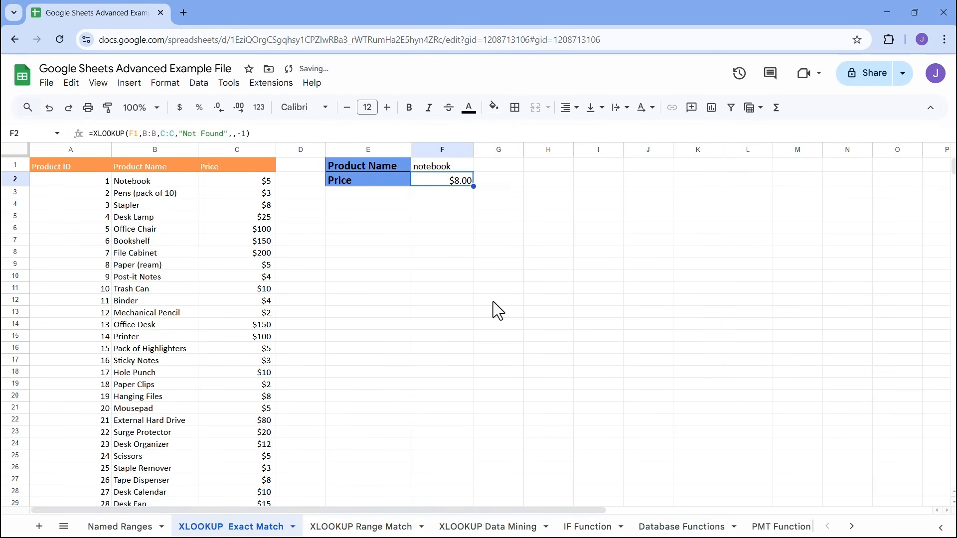
key(Up)
text(bed)
key(Return)
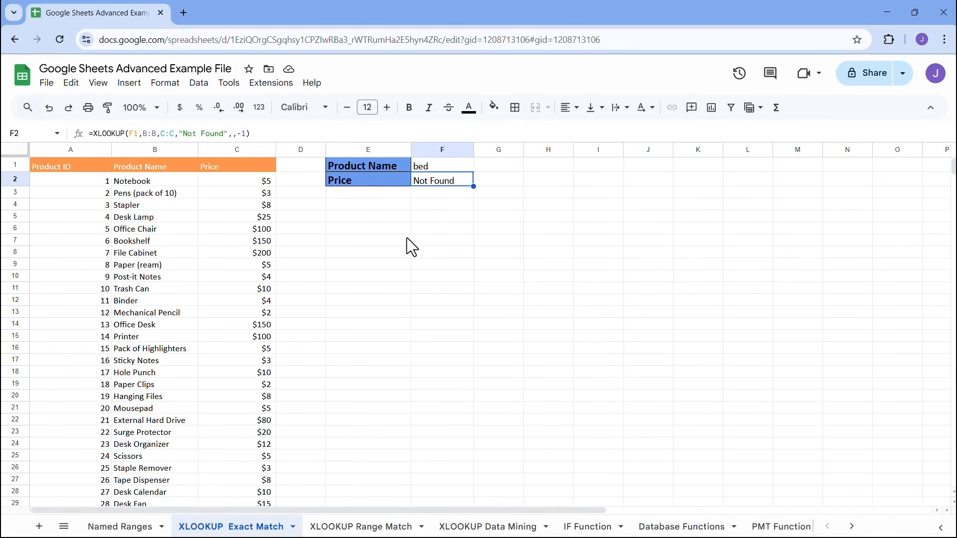
click(438, 168)
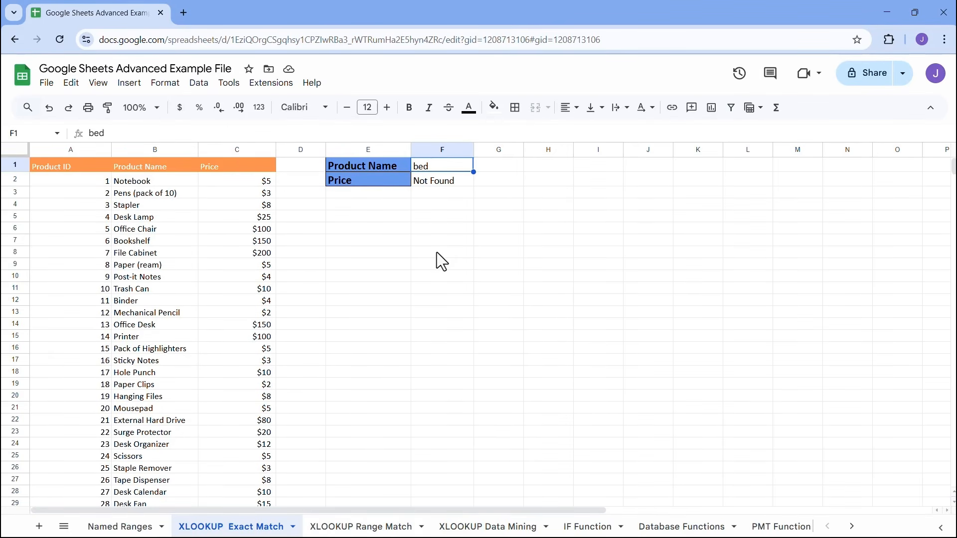
text(notebook)
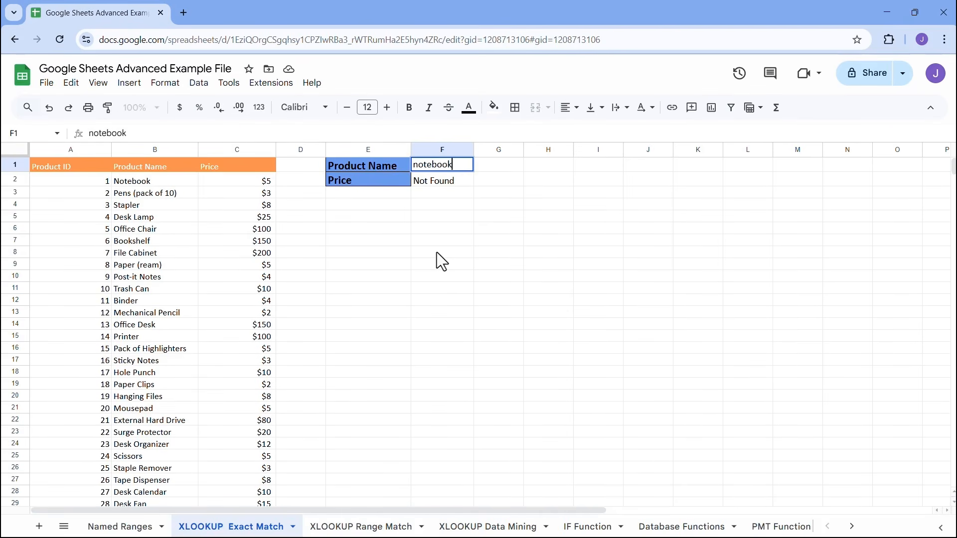
key(Return)
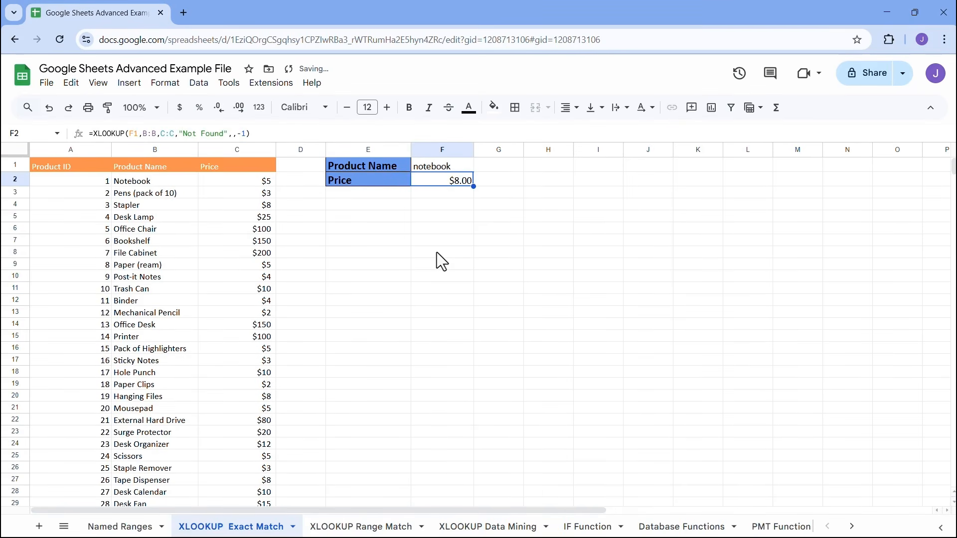
- Test the lookup with misspelled product names by entering boteboo and noteboo in F1 in turn
click(464, 170)
text(boteboo)
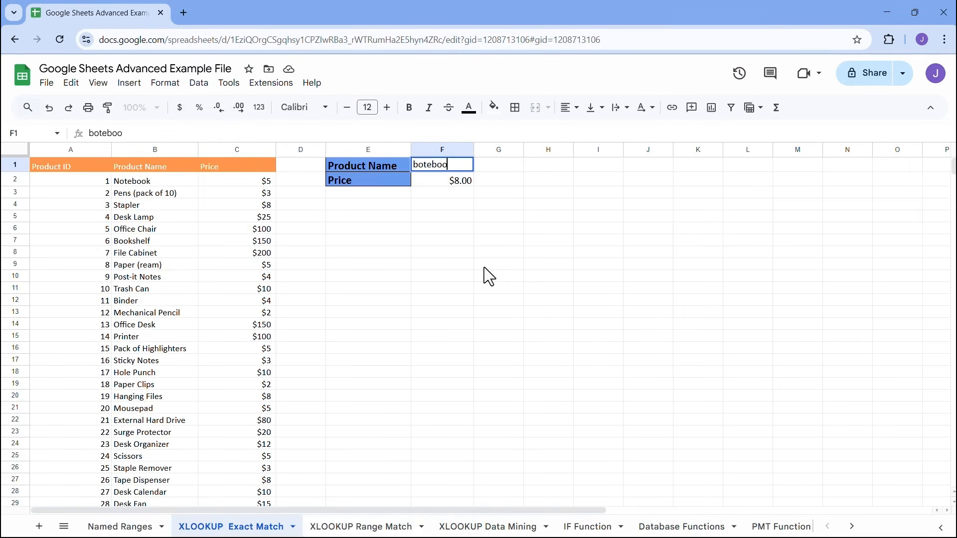
key(Return)
click(430, 166)
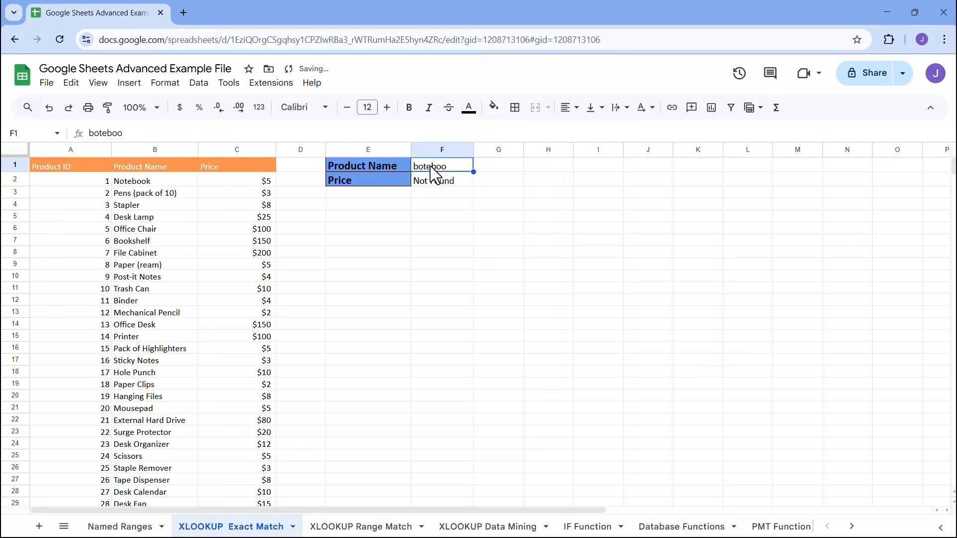
text(noteboo)
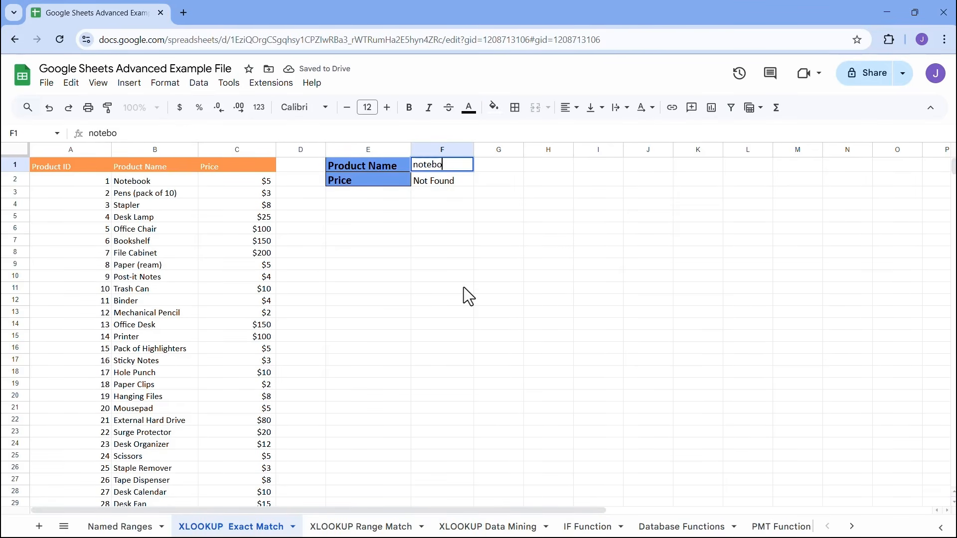
key(Return)
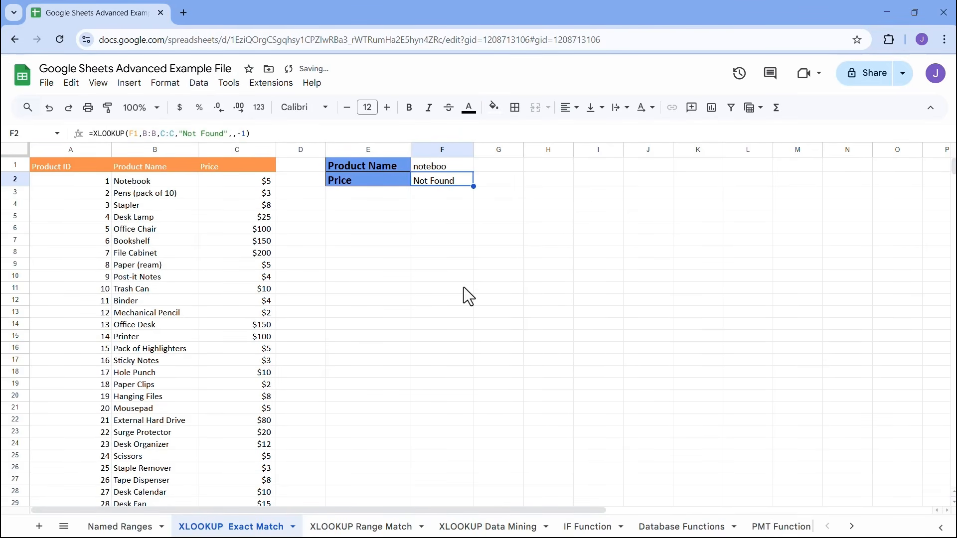
- Complete the product name in F1 to read notebook
click(450, 169)
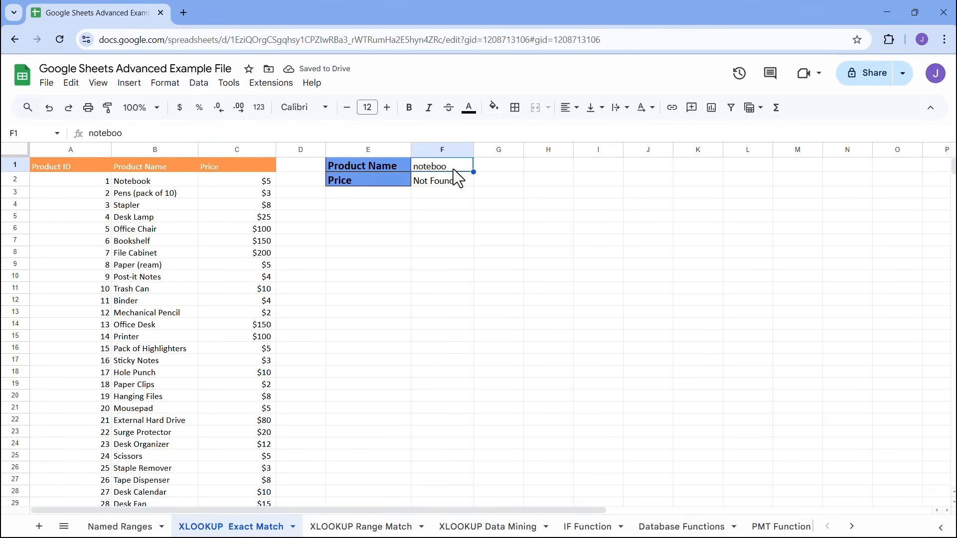
double_click(453, 169)
text(k)
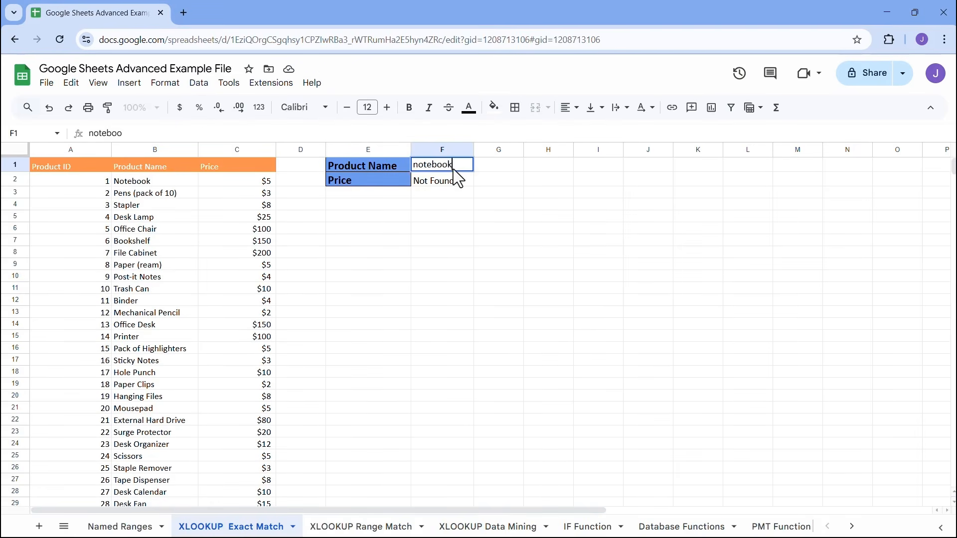
key(Return)
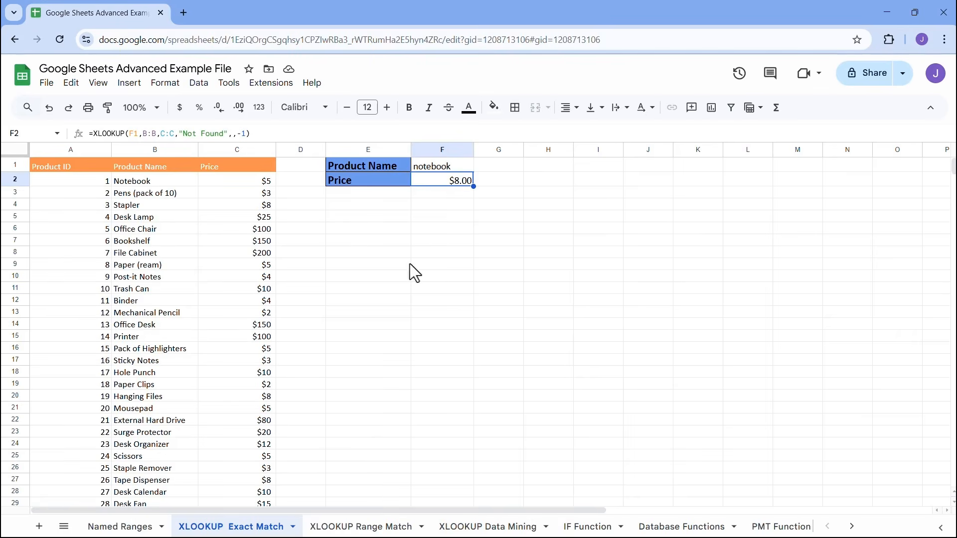
- Open the XLOOKUP Range Match sheet and examine the sales reps' figures and the Bonus Structure table
click(379, 526)
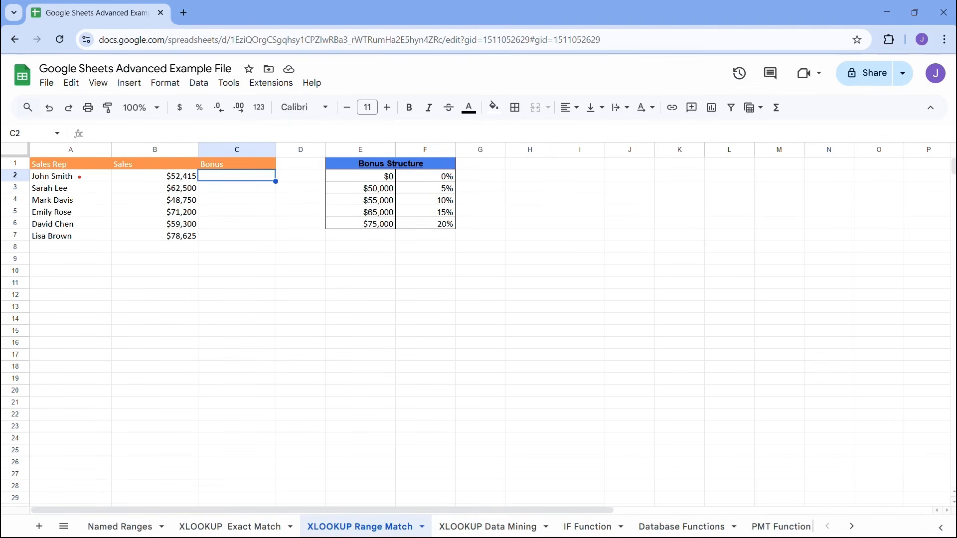
drag(79, 177, 93, 163)
drag(189, 173, 198, 160)
drag(324, 157, 458, 236)
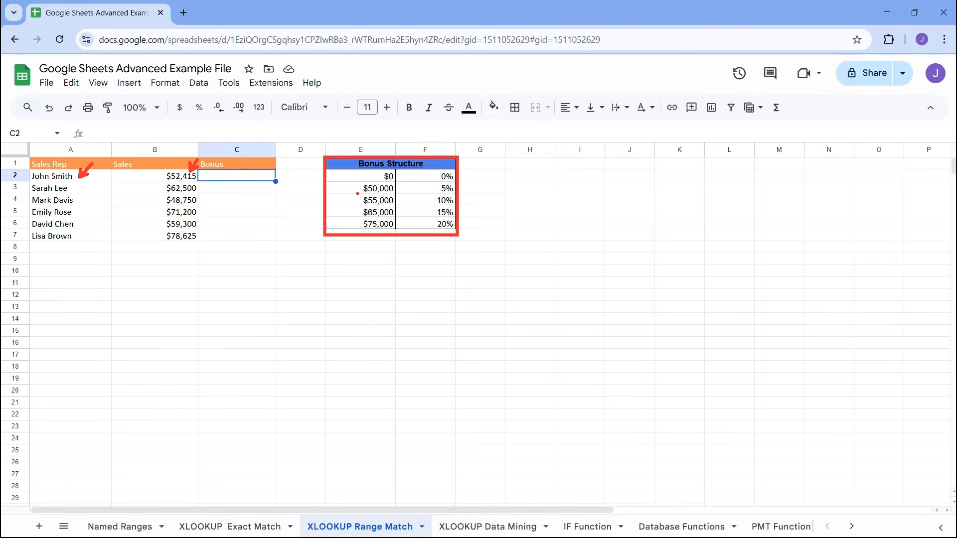
drag(358, 192, 337, 192)
drag(358, 200, 336, 204)
key(Escape)
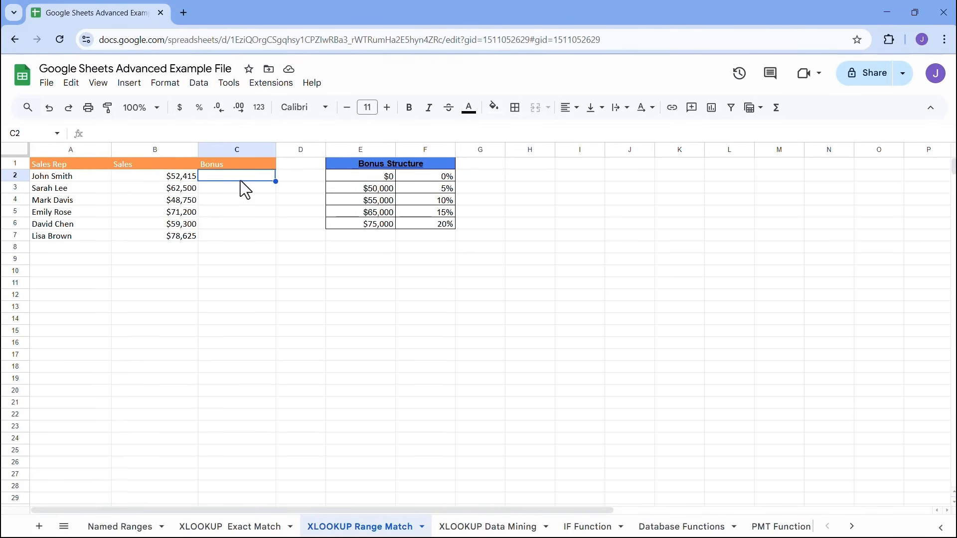
- Enter =XLOOKUP(B2,E2:E6,F2:F6) in C2 to look up the first sales rep's bonus
text(=x1)
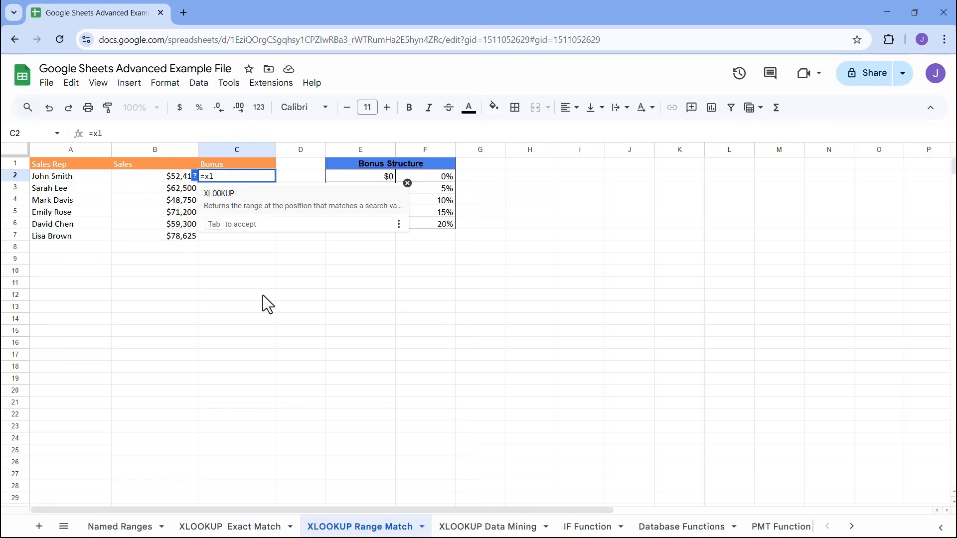
key(Tab)
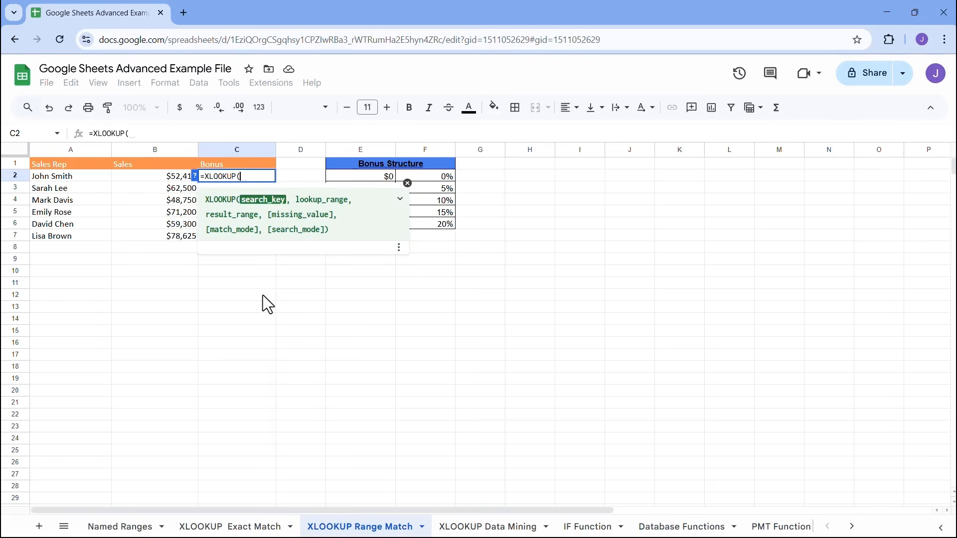
click(151, 178)
text(,)
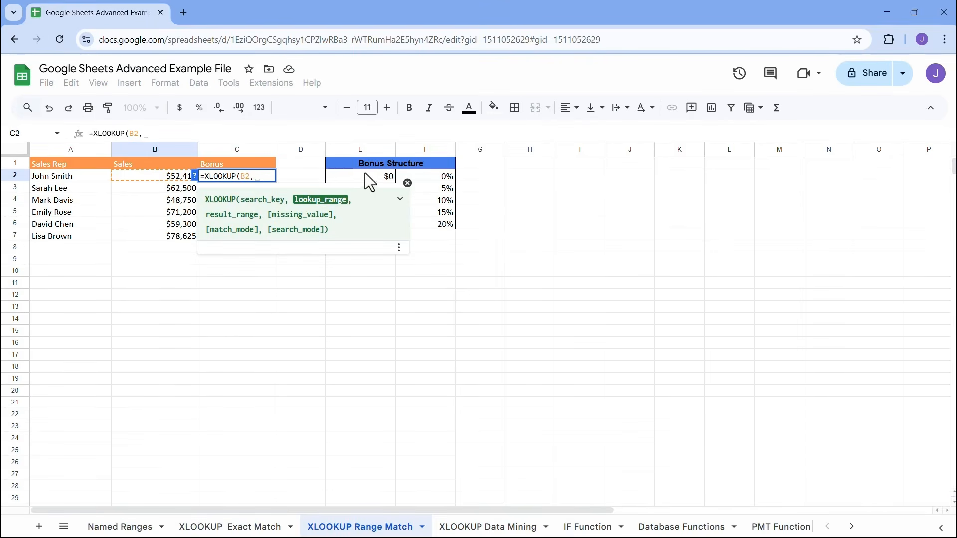
drag(378, 175, 374, 222)
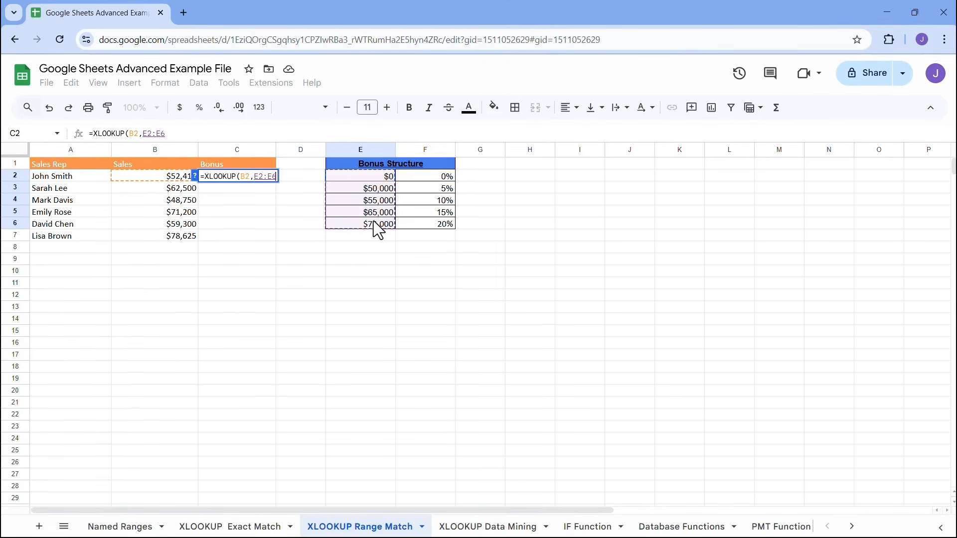
text(,)
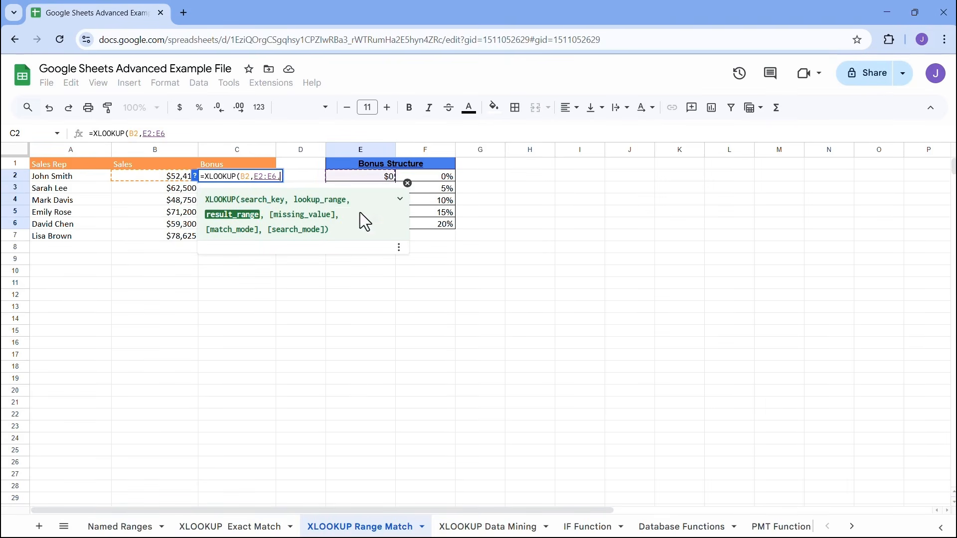
drag(439, 180, 437, 224)
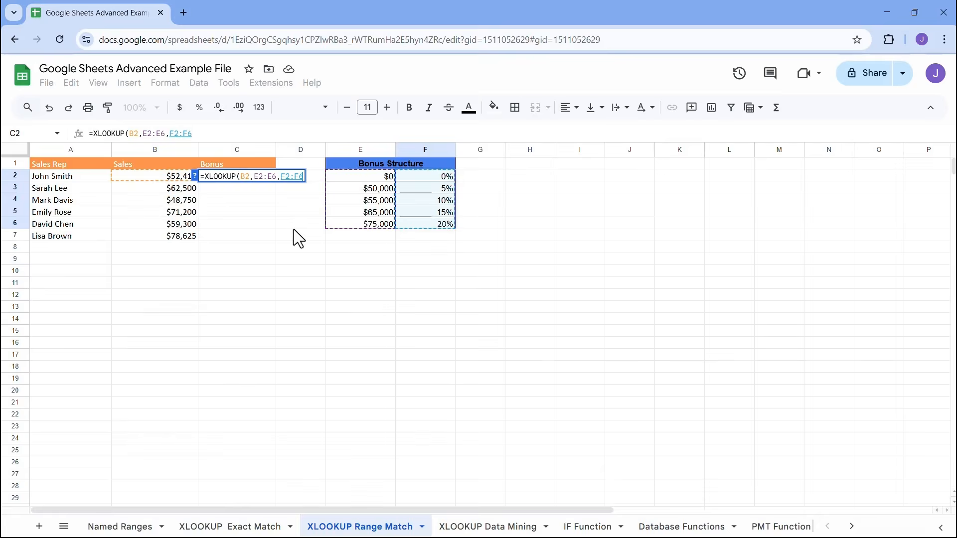
key(Return)
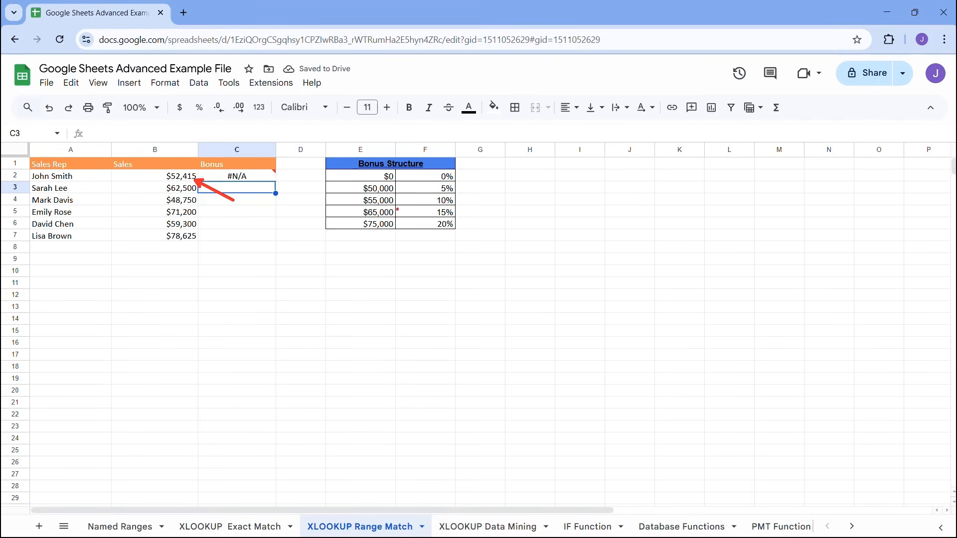
drag(431, 188, 404, 188)
key(Escape)
- Replace the arguments of the C2 XLOOKUP formula with search key B2 and the absolute lookup range $E$2:$E$6
click(248, 178)
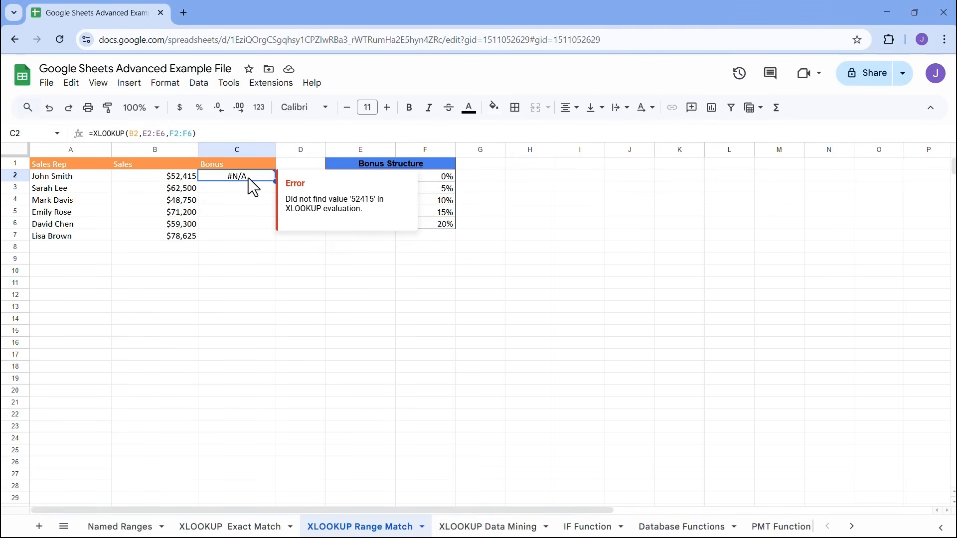
double_click(248, 178)
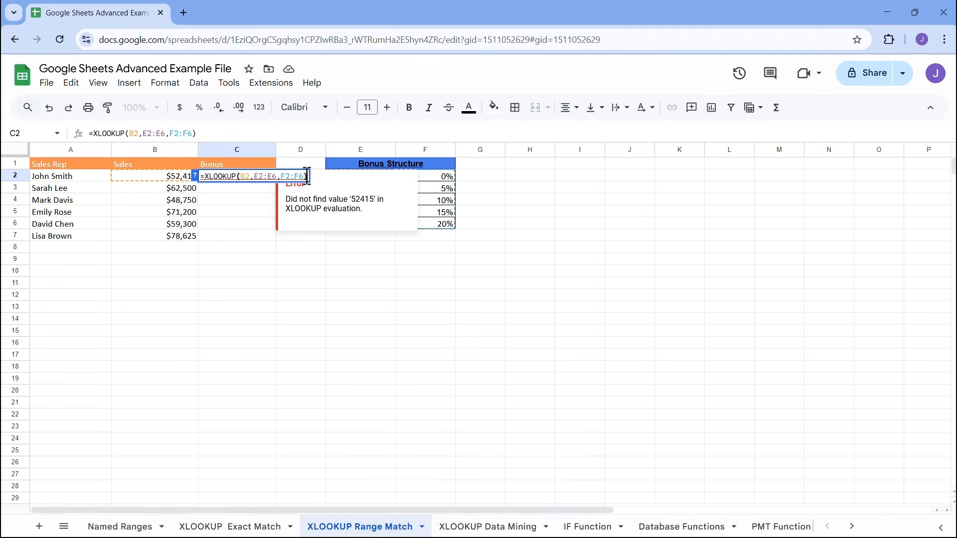
drag(305, 177, 240, 178)
key(BackSpace)
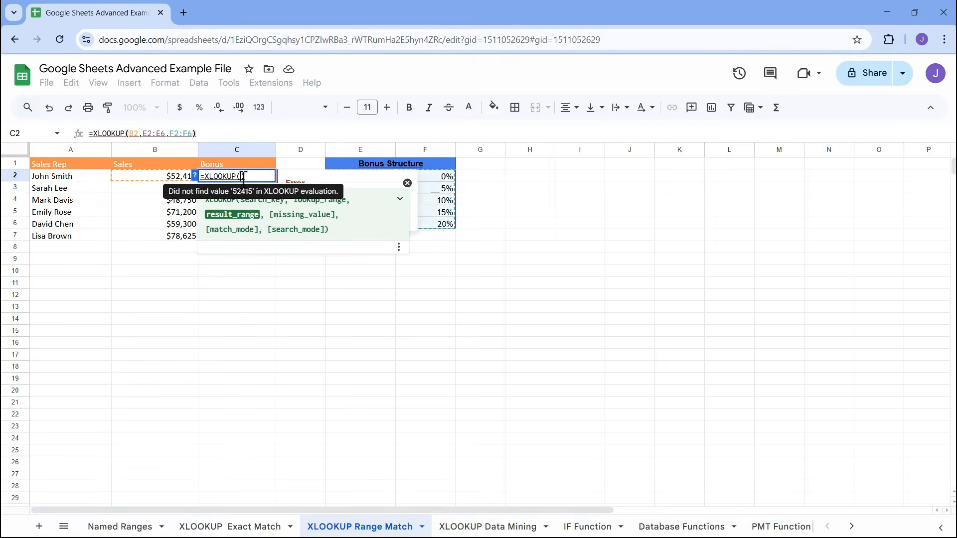
click(153, 177)
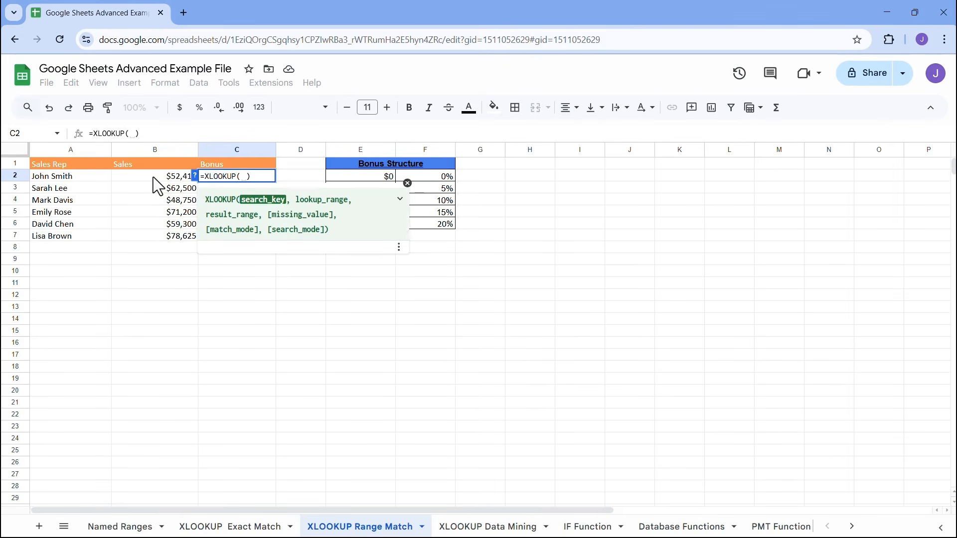
text(,)
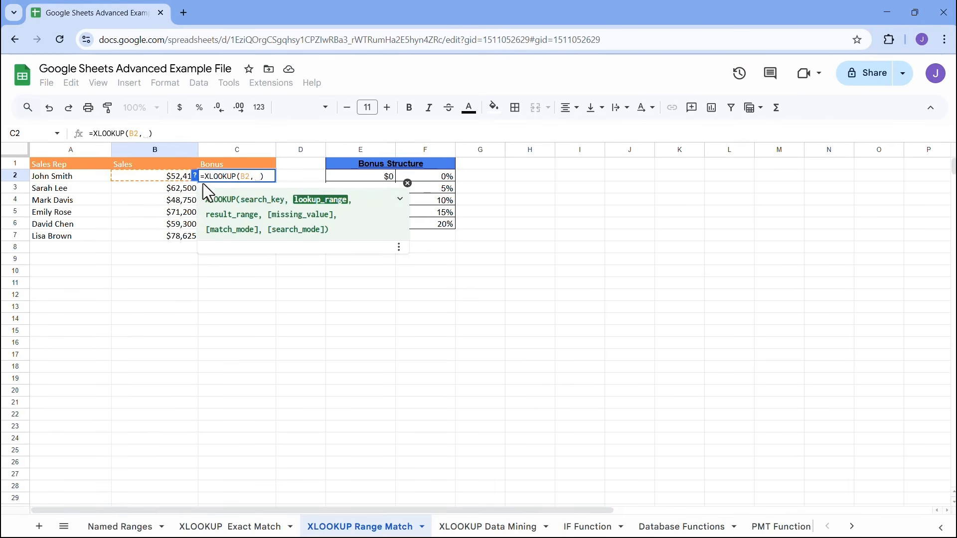
drag(360, 177, 364, 222)
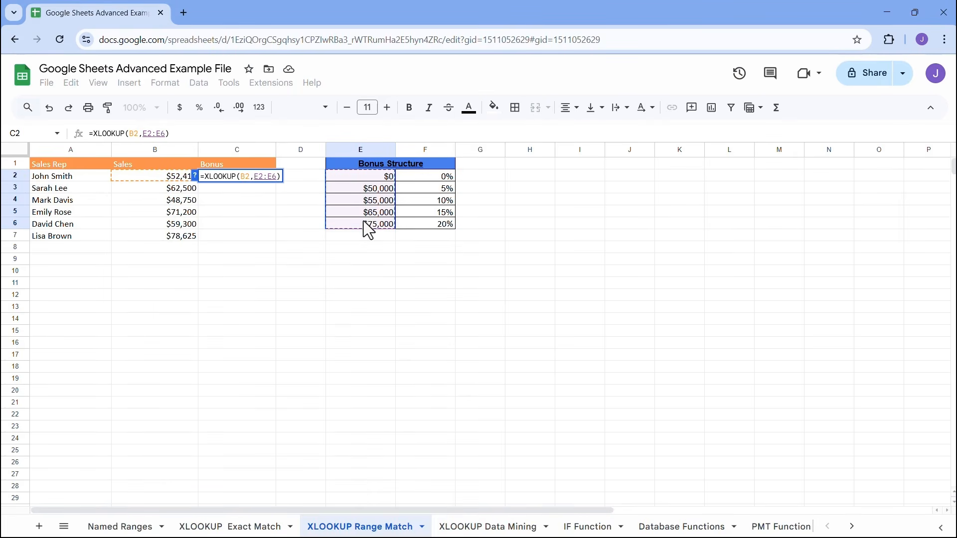
key(F4)
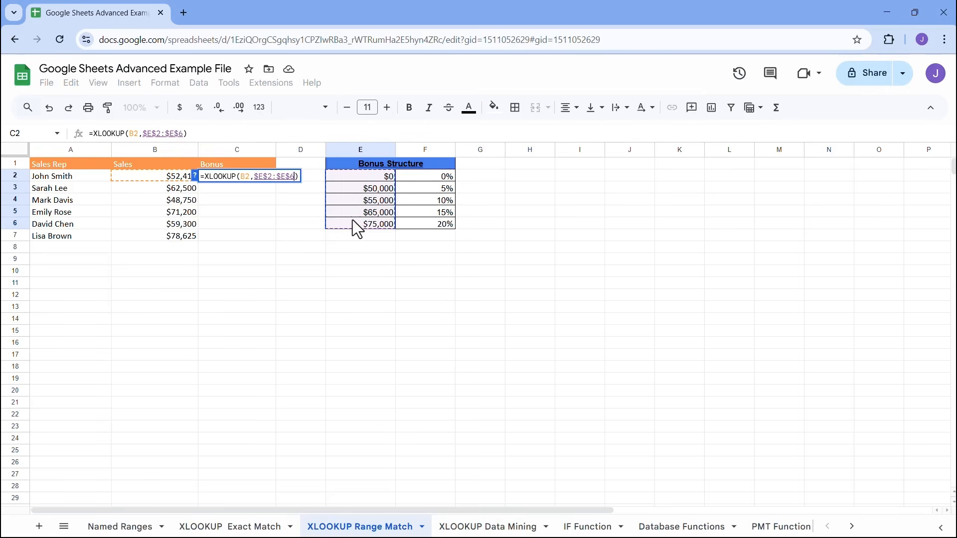
- Complete the C2 formula with the absolute result range $F$2:$F$6, no missing value and match mode 0
text(,)
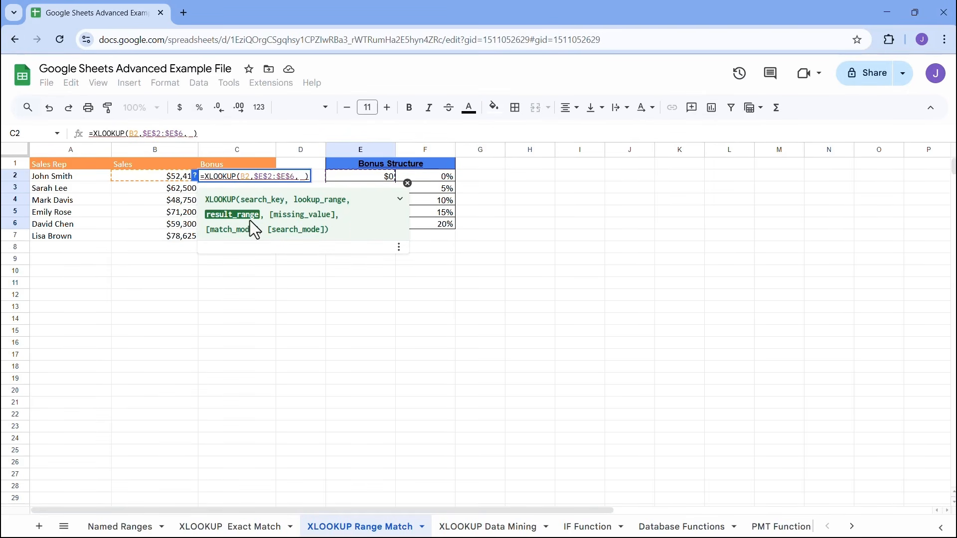
drag(438, 177, 437, 226)
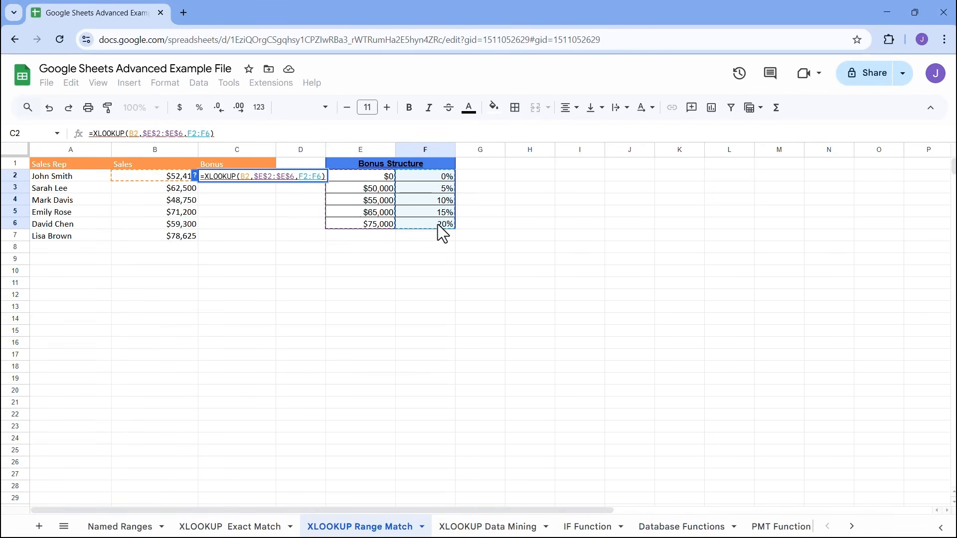
key(F4)
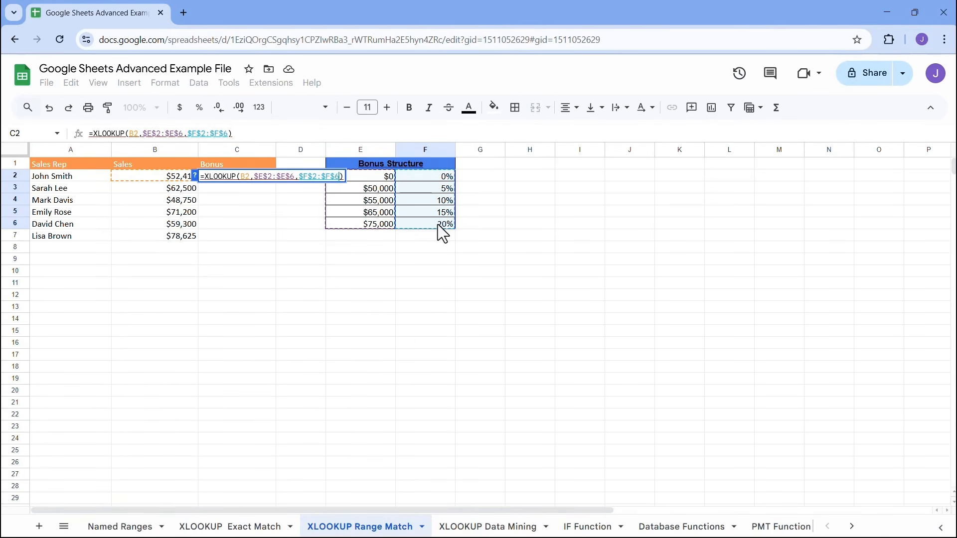
text(,,)
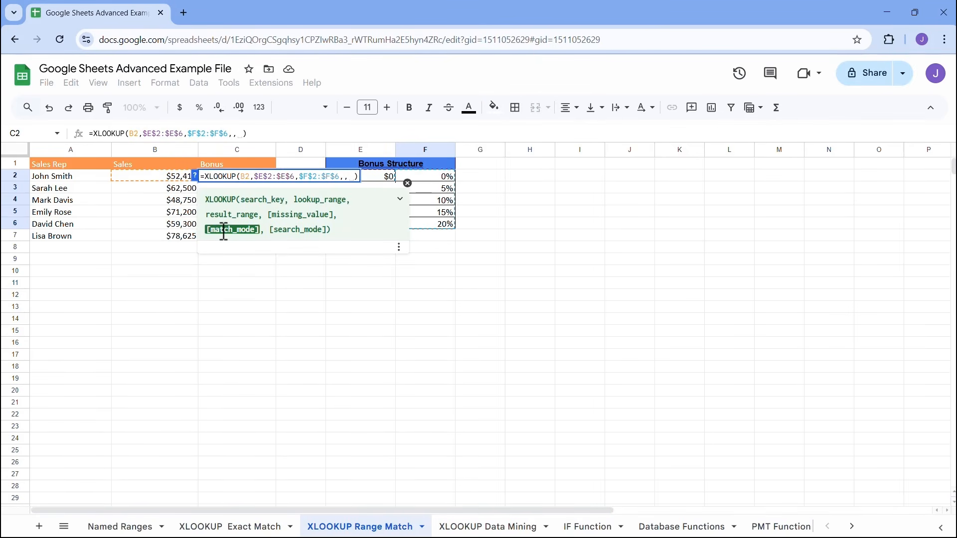
text(0)
key(Return)
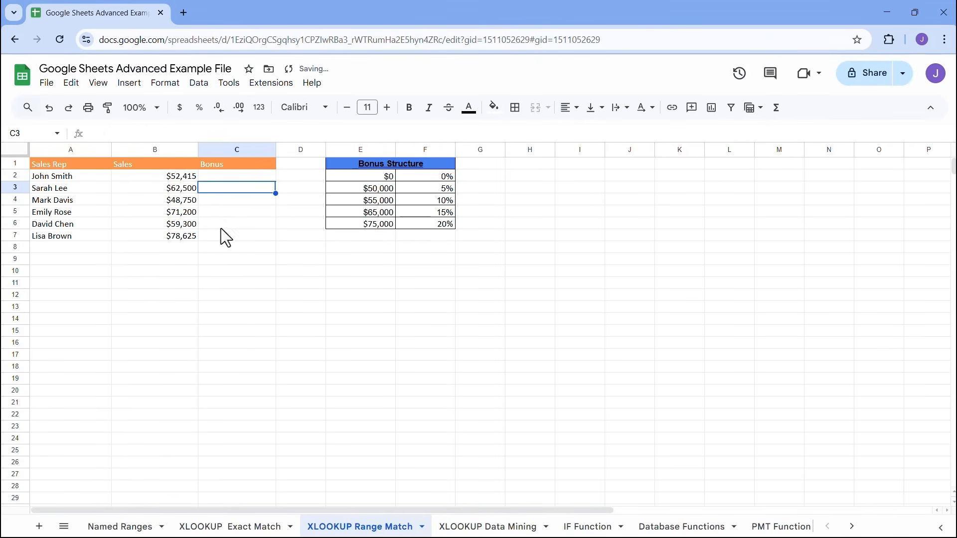
- Change the match mode in the C2 XLOOKUP formula to -1 for an exact match or the next smaller value
double_click(241, 175)
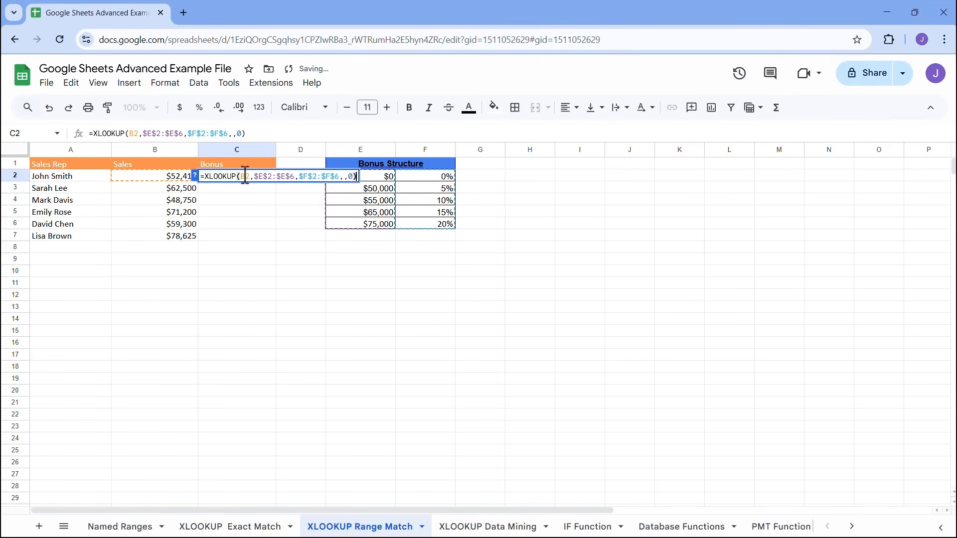
click(356, 180)
key(BackSpace)
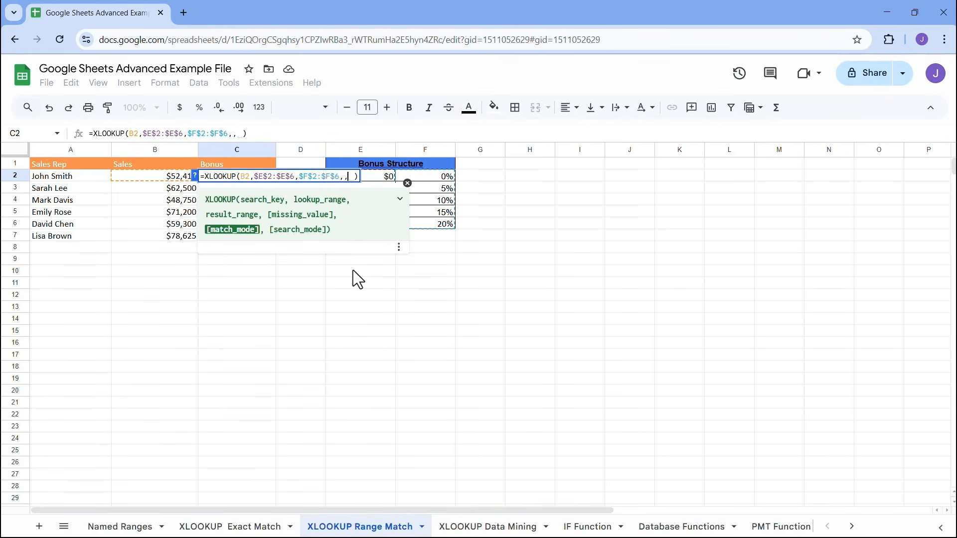
text(-1)
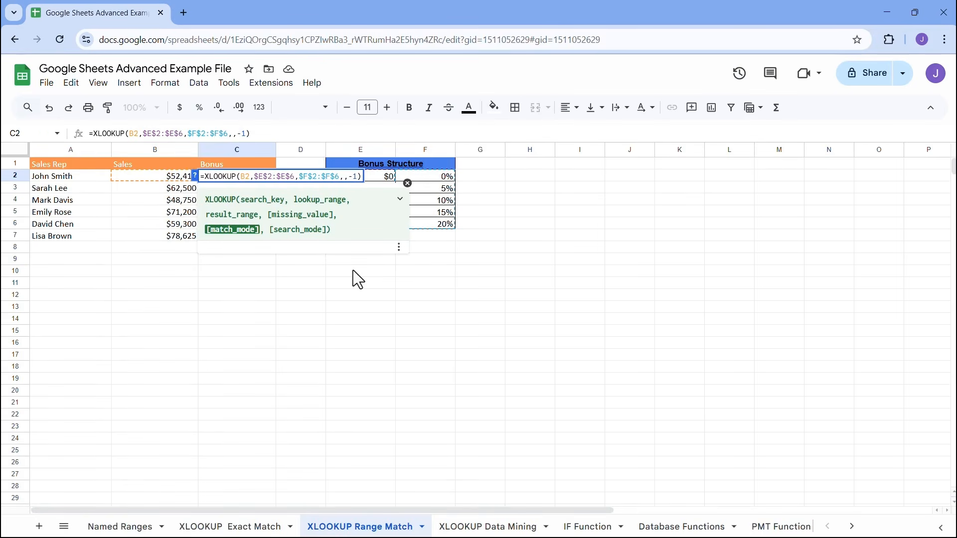
key(Return)
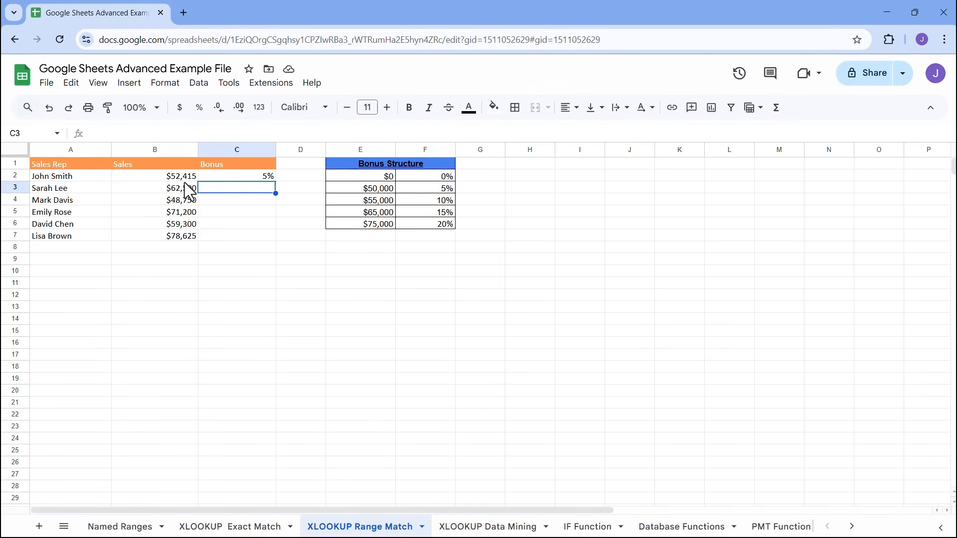
- Try match mode 1 in the C2 XLOOKUP formula to match the next larger value
double_click(248, 176)
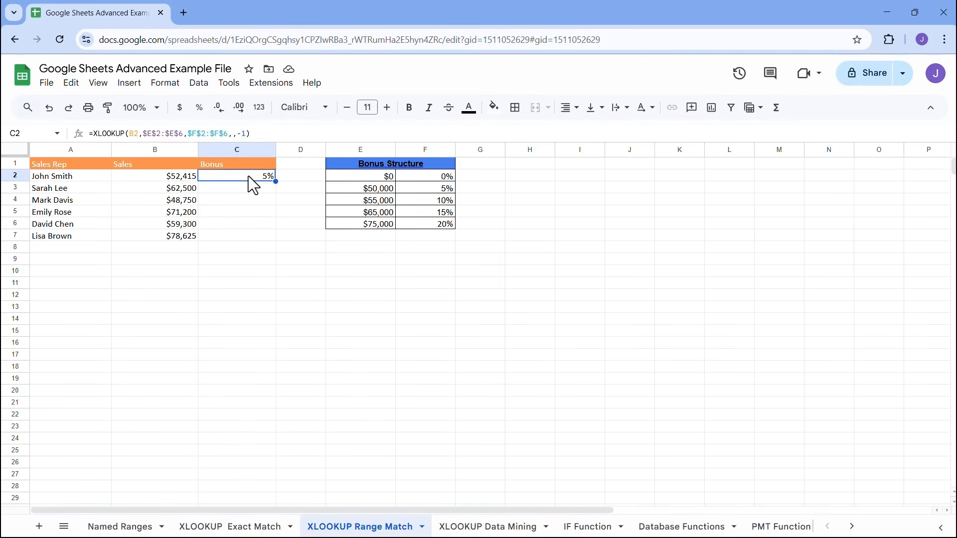
click(353, 177)
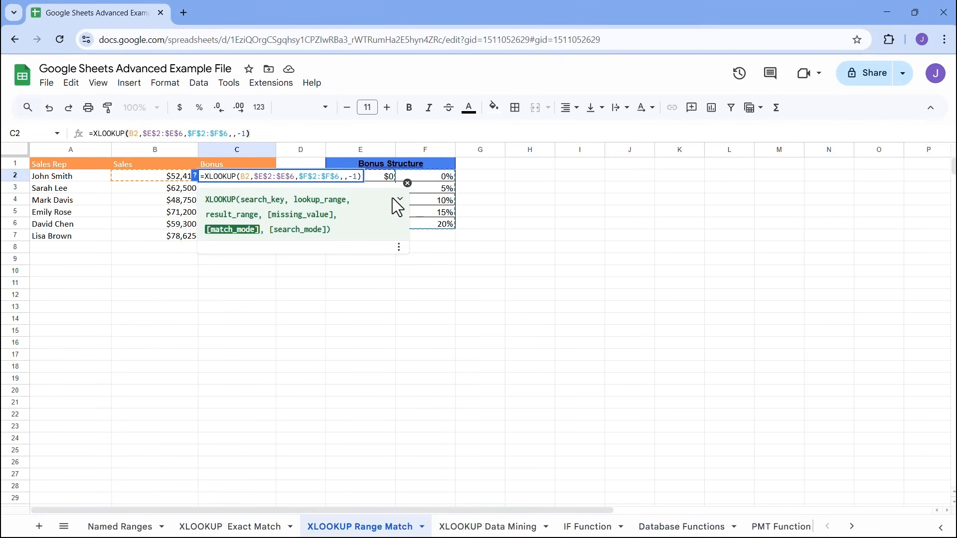
key(BackSpace)
key(Return)
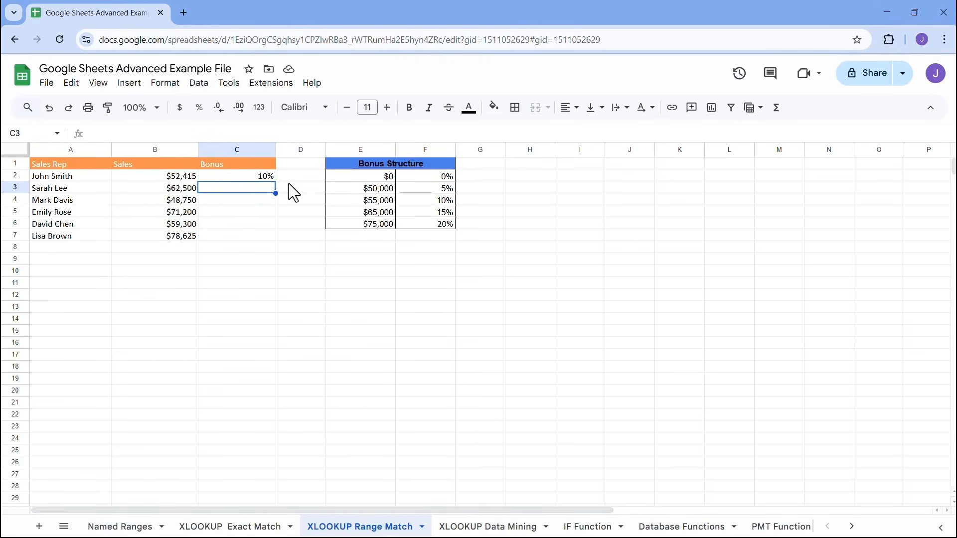
- Restore the match mode of the C2 XLOOKUP formula to -1
double_click(264, 177)
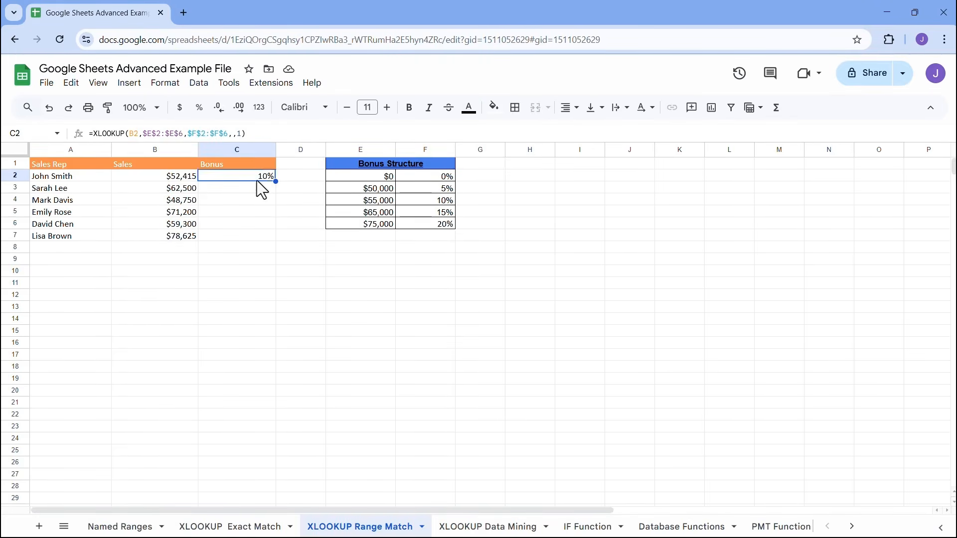
click(348, 178)
text(-)
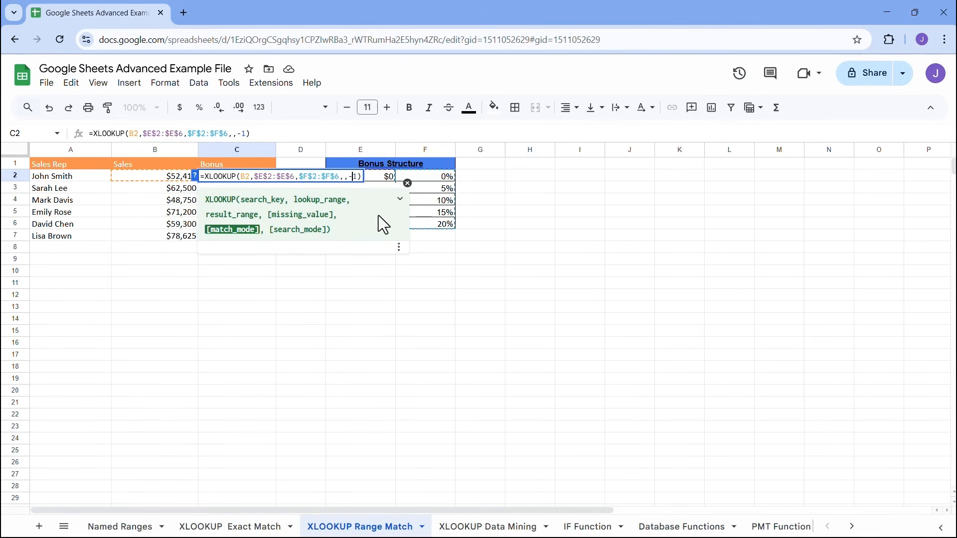
key(Return)
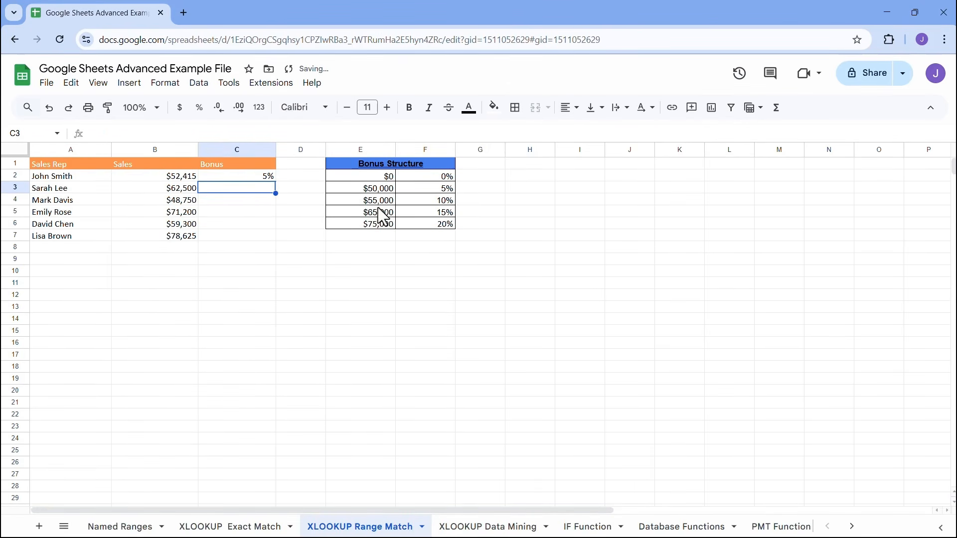
- Fill the C2 bonus formula down through C7 and check the B4 and B3 sales against their bonus tiers
click(262, 178)
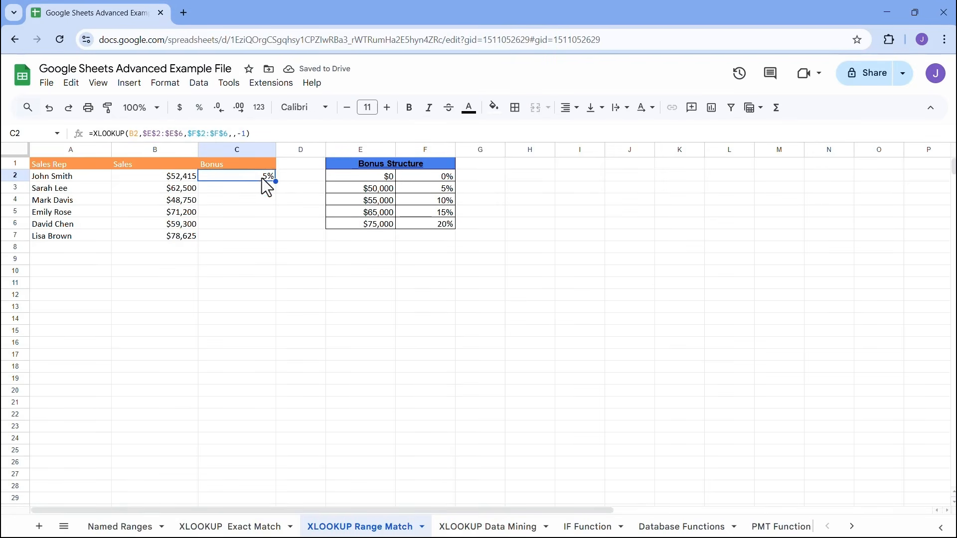
drag(275, 180, 275, 237)
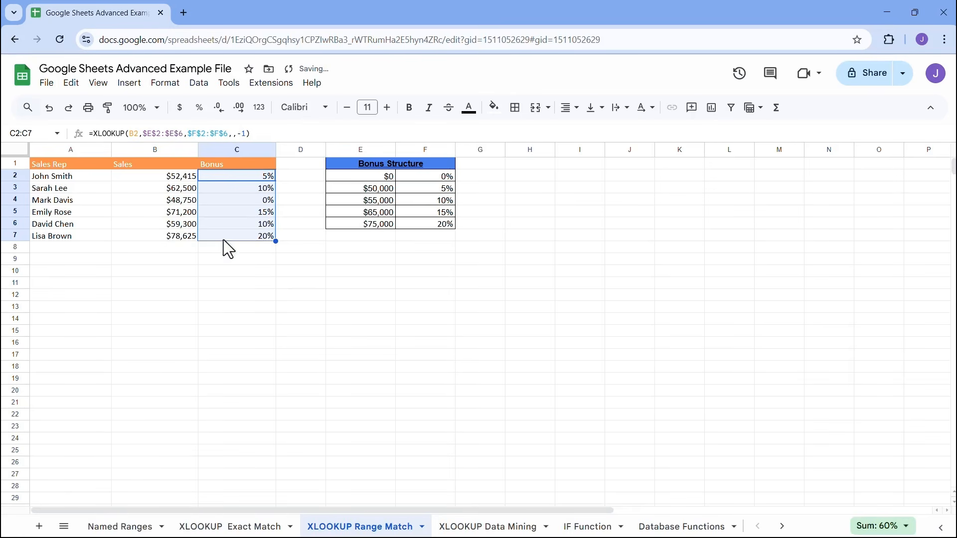
click(181, 204)
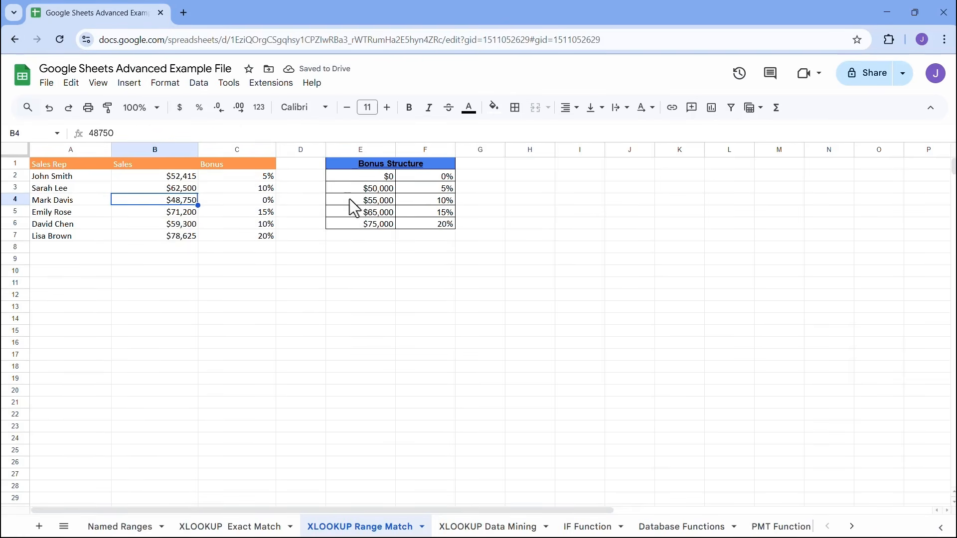
click(257, 204)
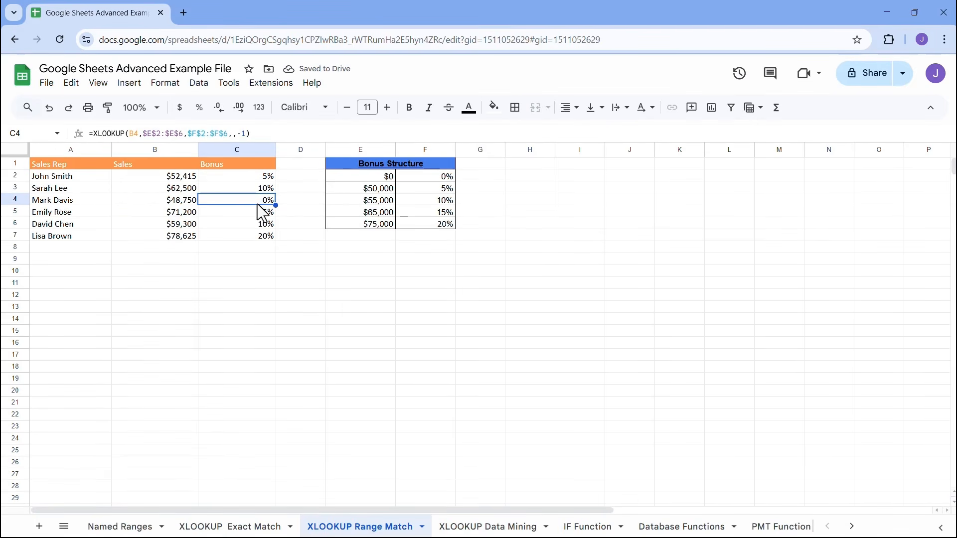
click(187, 192)
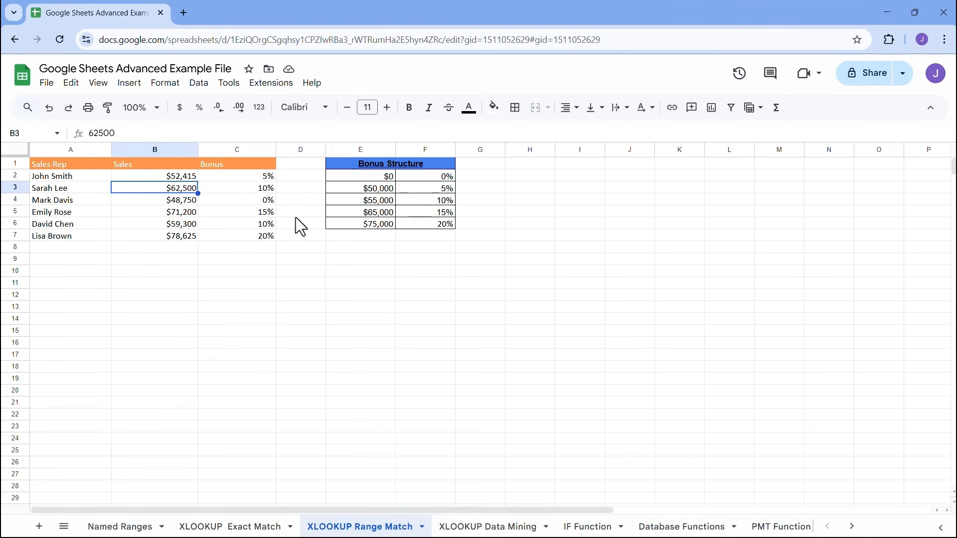
click(316, 248)
click(351, 248)
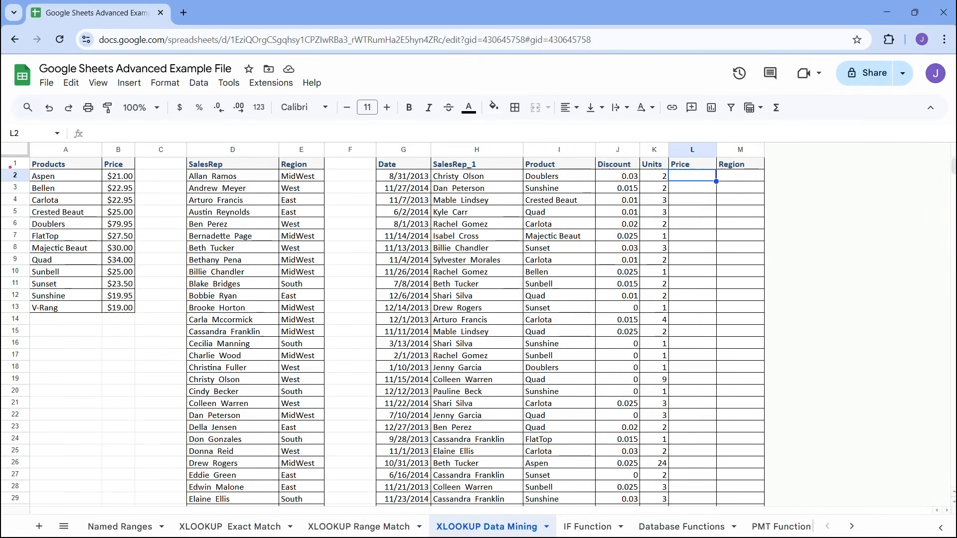
- Examine the XLOOKUP Data Mining sheet's product prices, sales rep regions and sales table columns from Date to Region
drag(29, 155, 137, 314)
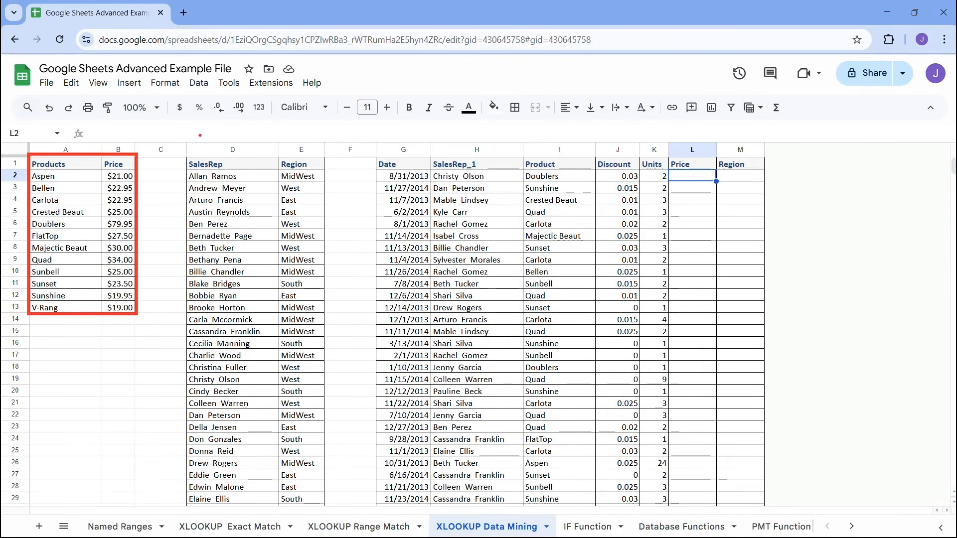
drag(185, 155, 291, 350)
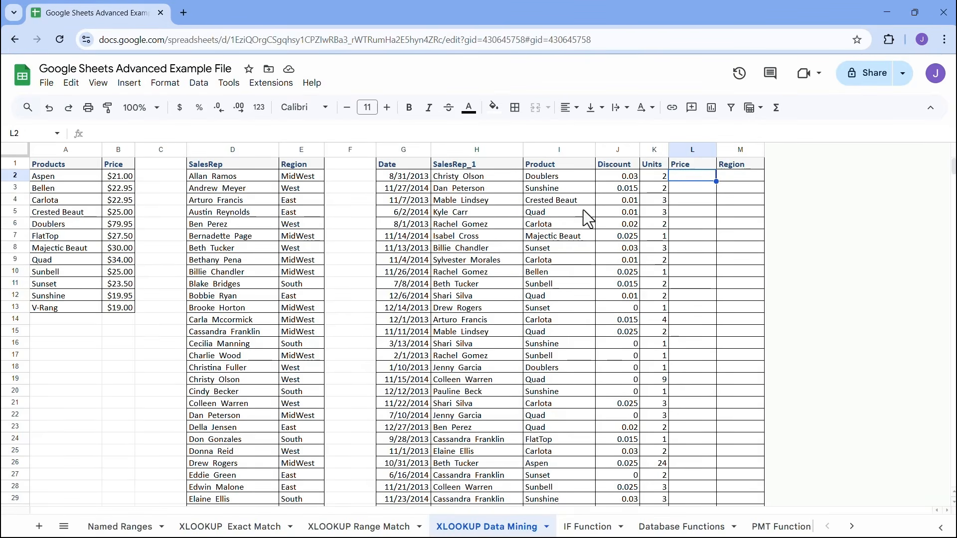
click(411, 177)
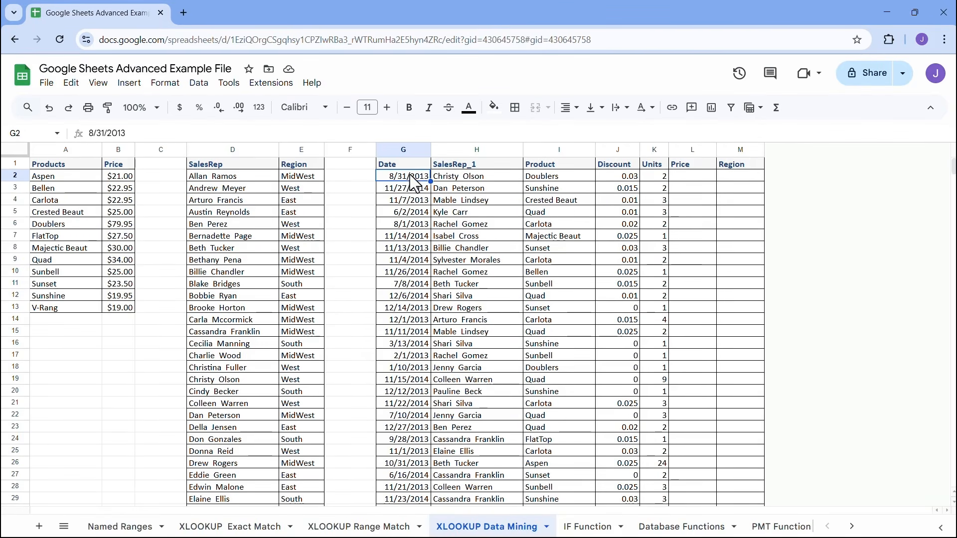
click(492, 176)
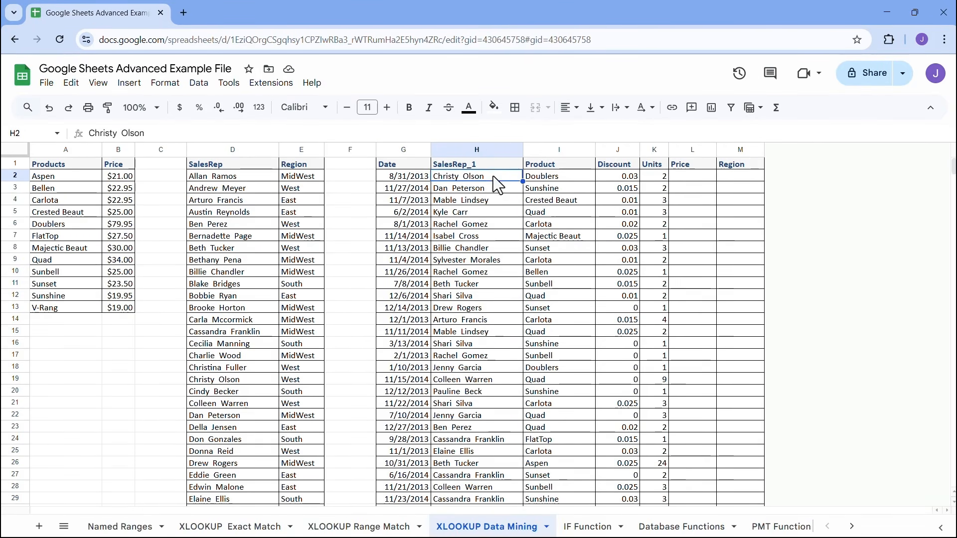
click(556, 176)
click(620, 178)
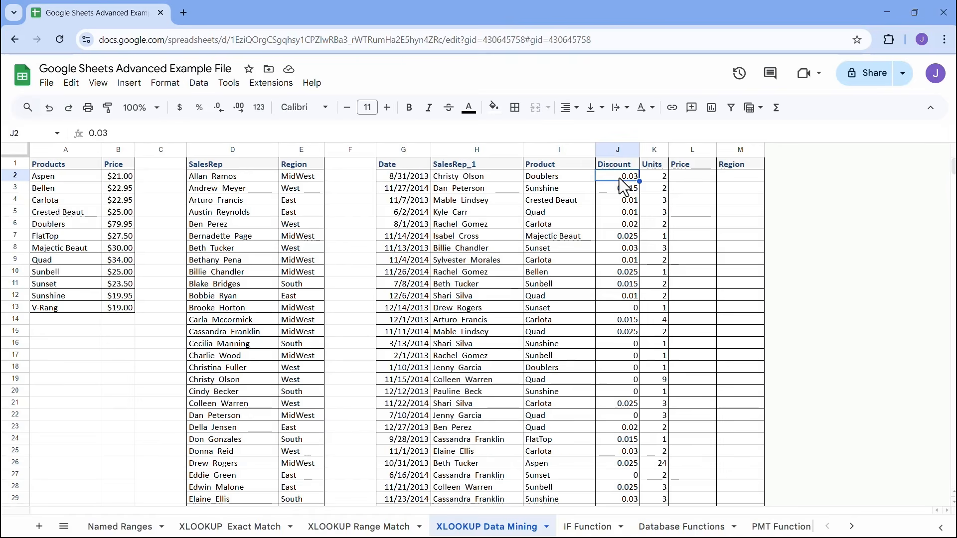
click(659, 178)
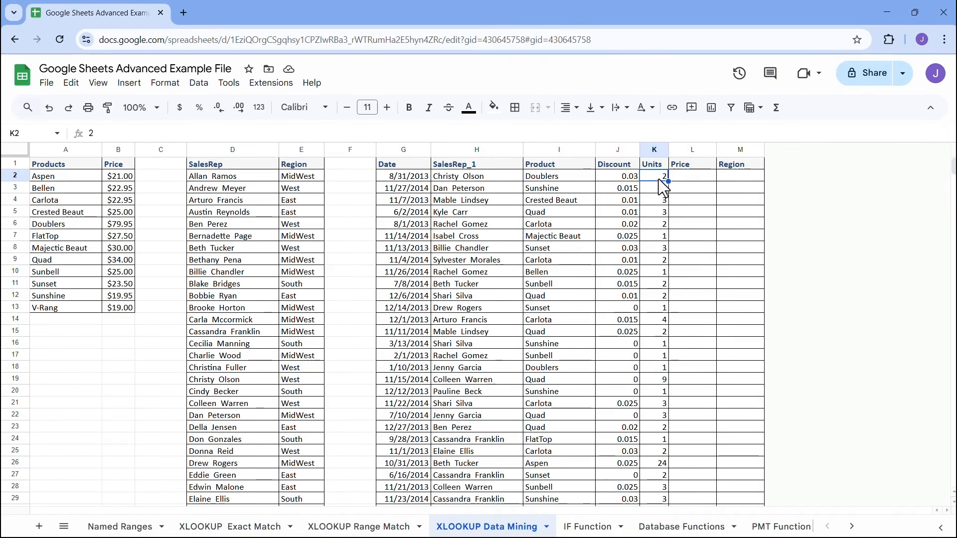
click(697, 178)
click(745, 178)
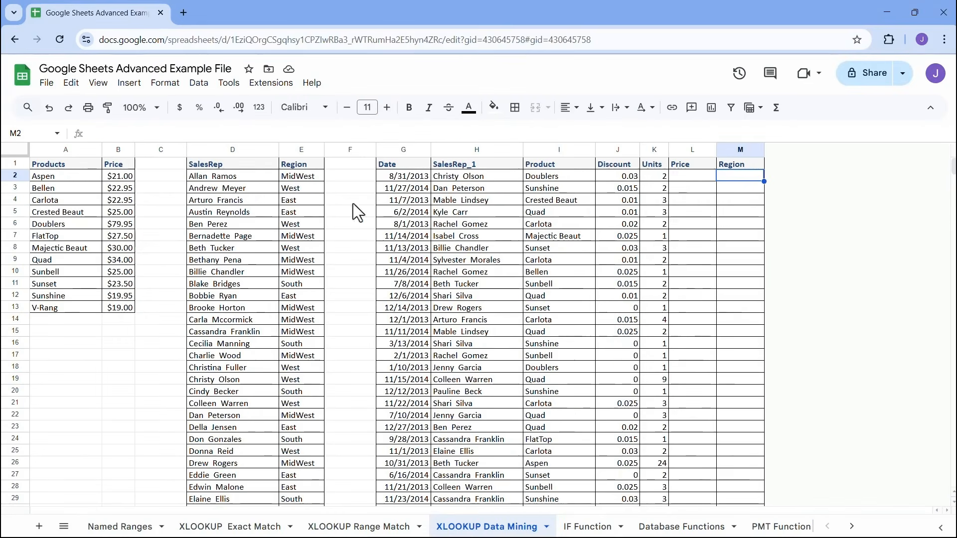
- Enter 79.95 in L2 and 23.50 in L3 as manual prices in the sales table
click(691, 181)
text(79.95)
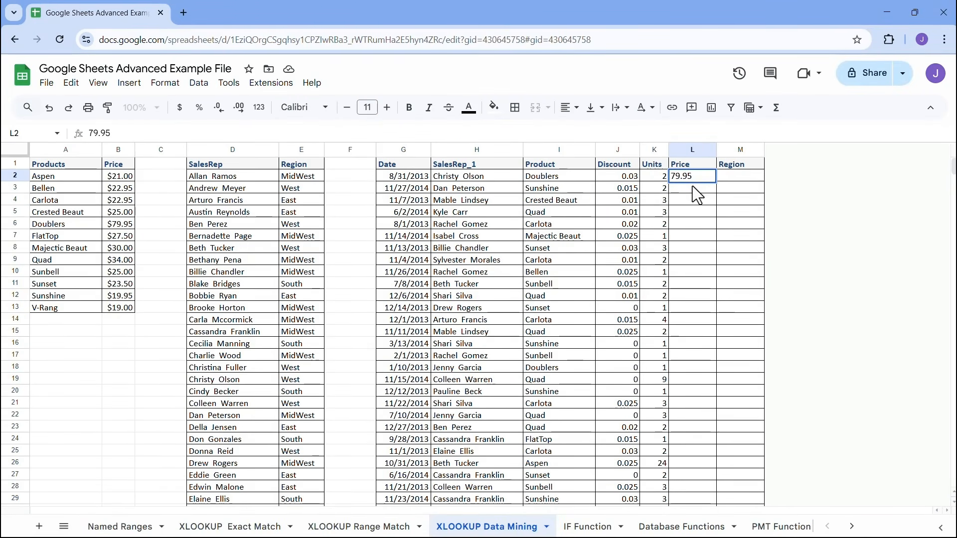
key(Return)
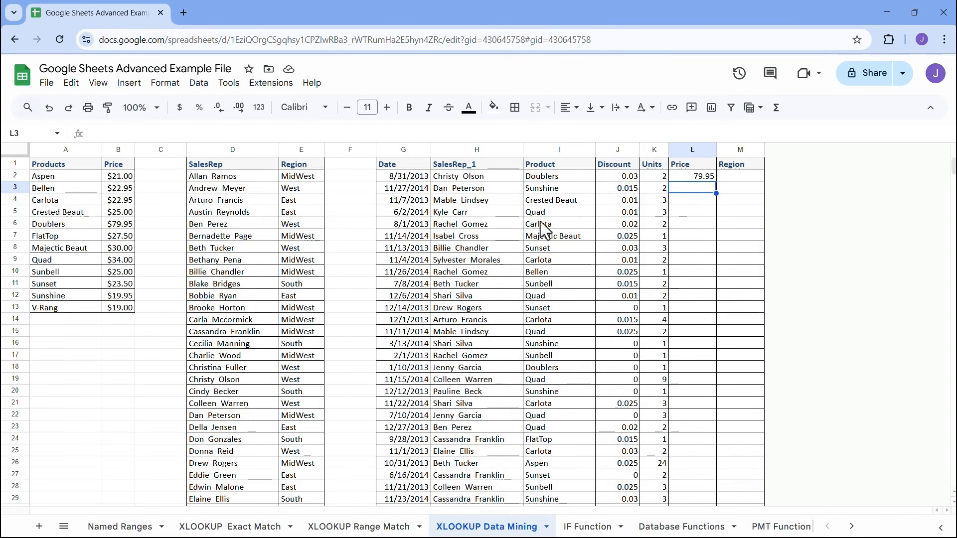
text(23.50)
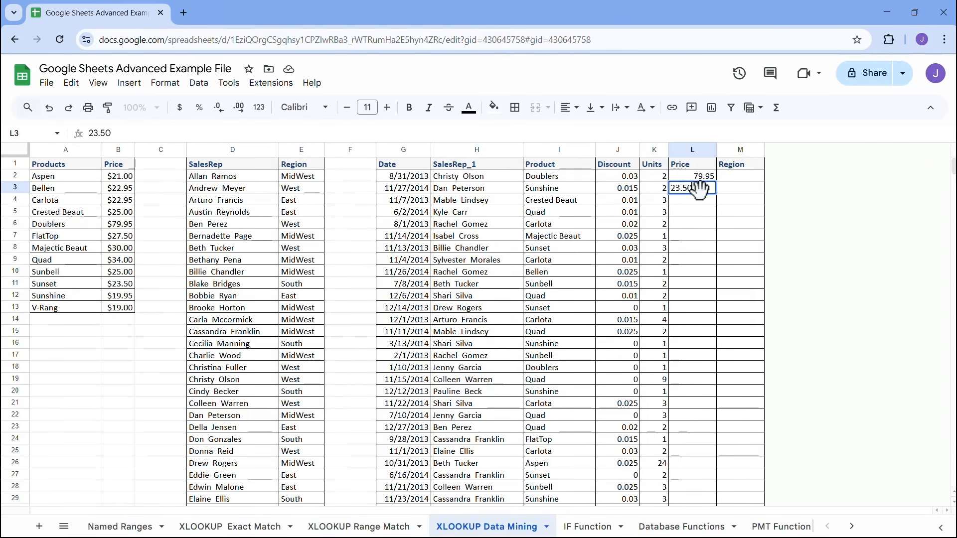
key(Return)
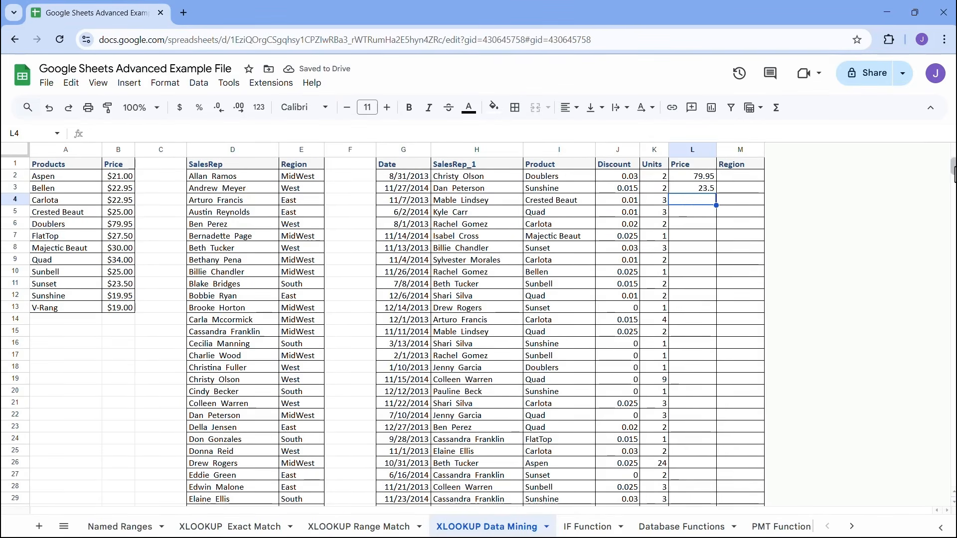
mouse_move(952, 172)
mouse_down()
mouse_move(952, 440)
mouse_move(952, 172)
mouse_up()
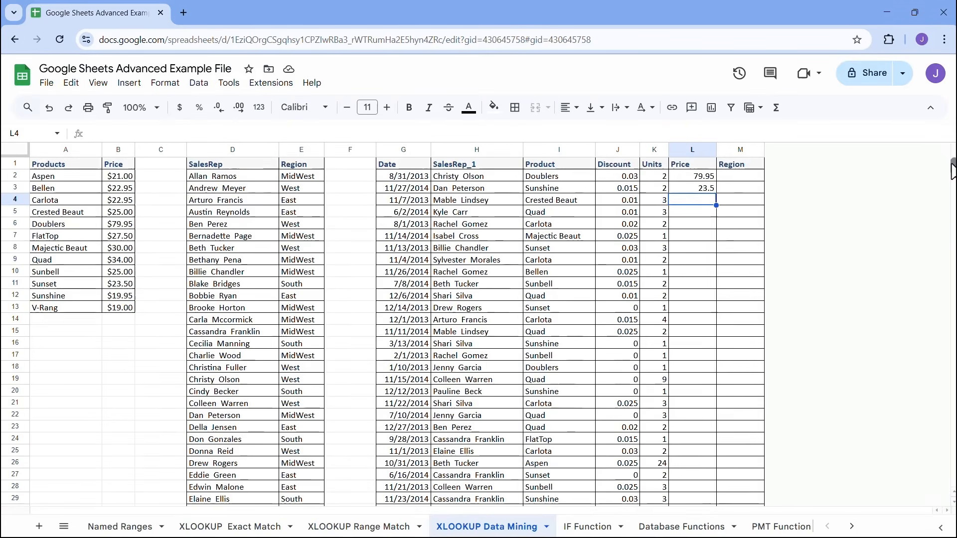
- Clear the manually entered prices from L2:L3
drag(705, 178, 702, 191)
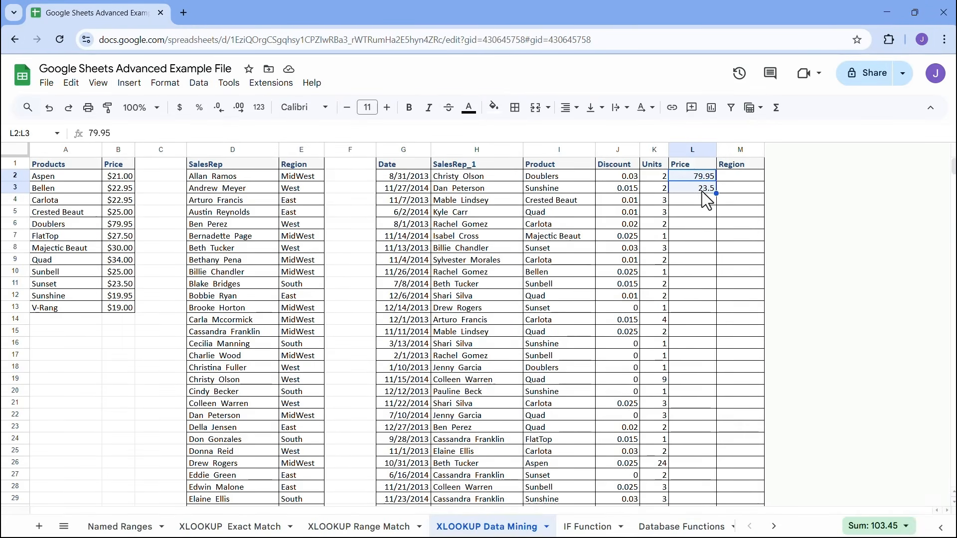
key(Delete)
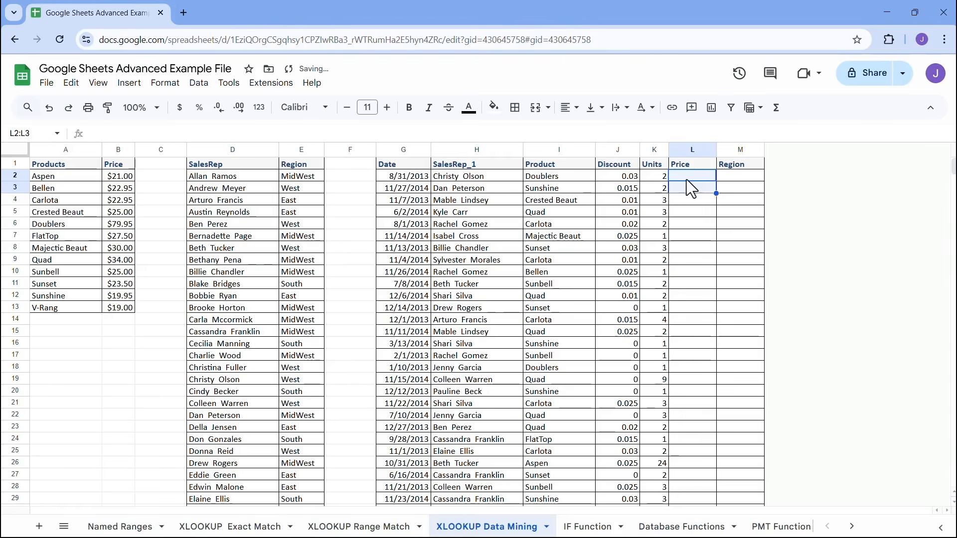
click(686, 180)
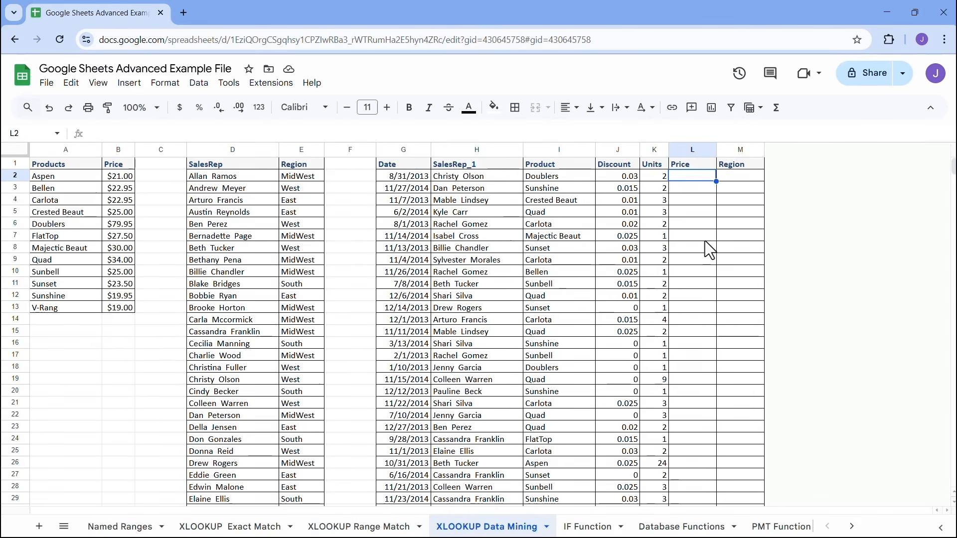
- Compare the sales table's Product column with the Products and Price lookup columns, and select Price cell L2
click(572, 178)
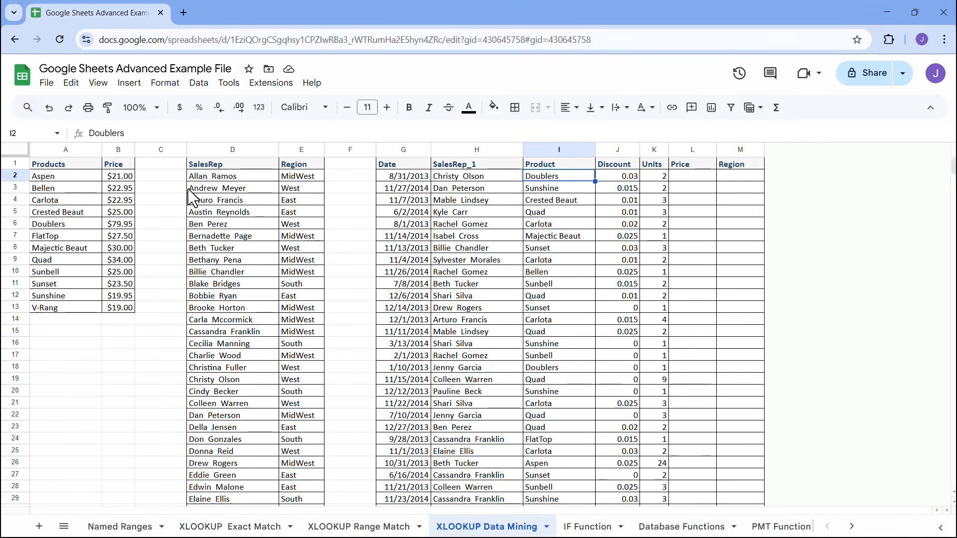
click(69, 174)
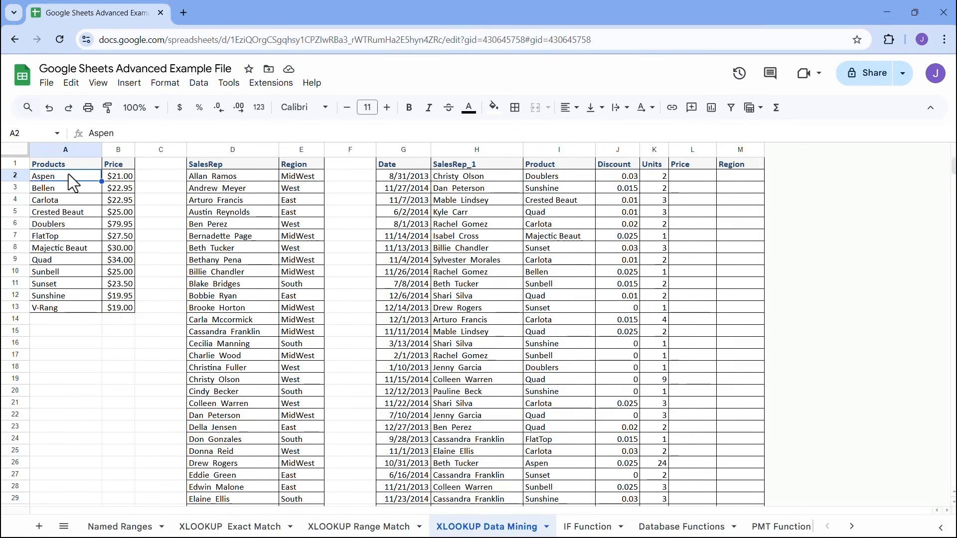
click(127, 180)
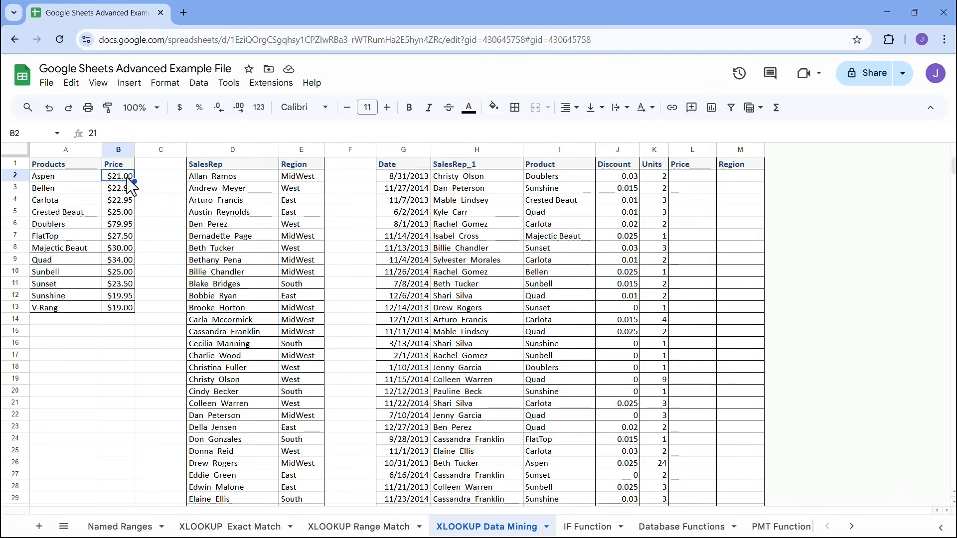
click(687, 178)
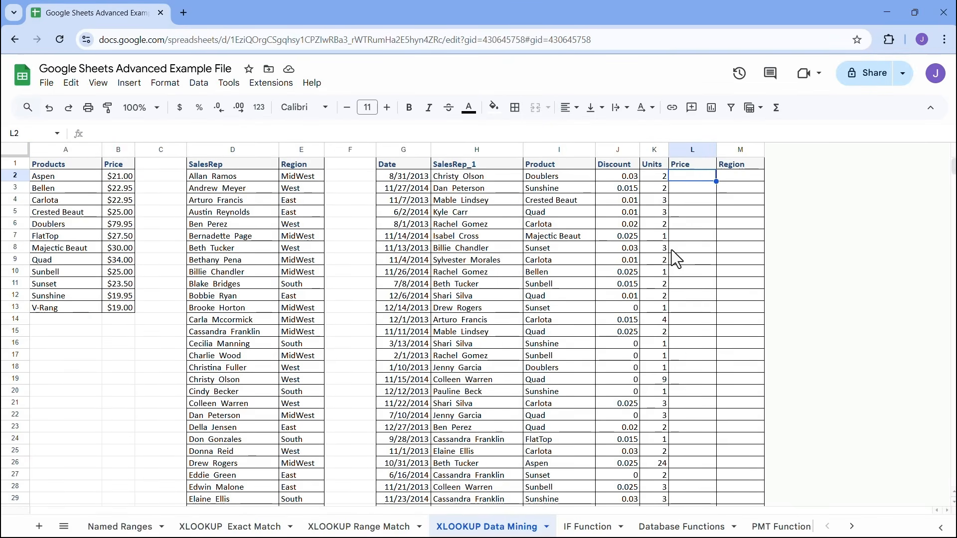
- Enter =XLOOKUP(I2,A:A,B:B) in L2 to return the first sale's product price
text(=xl)
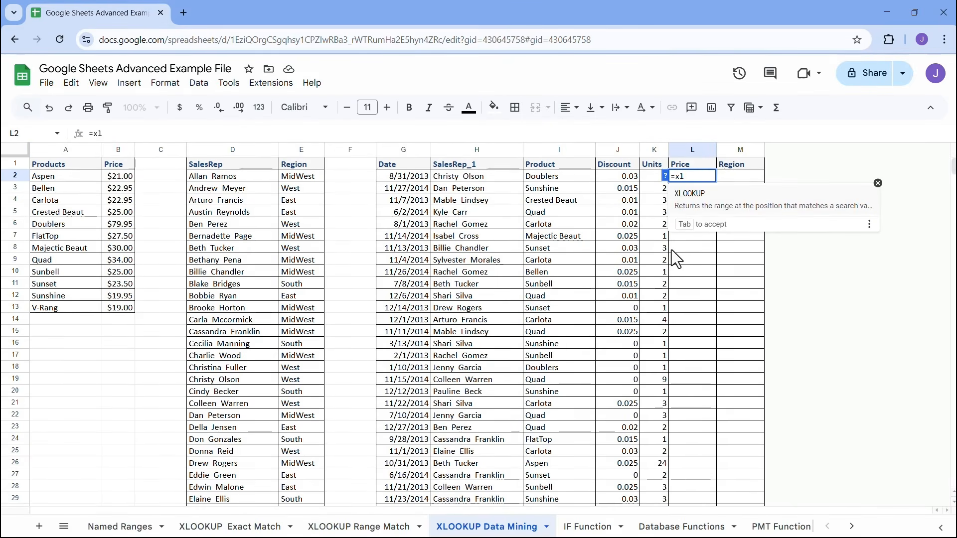
key(Tab)
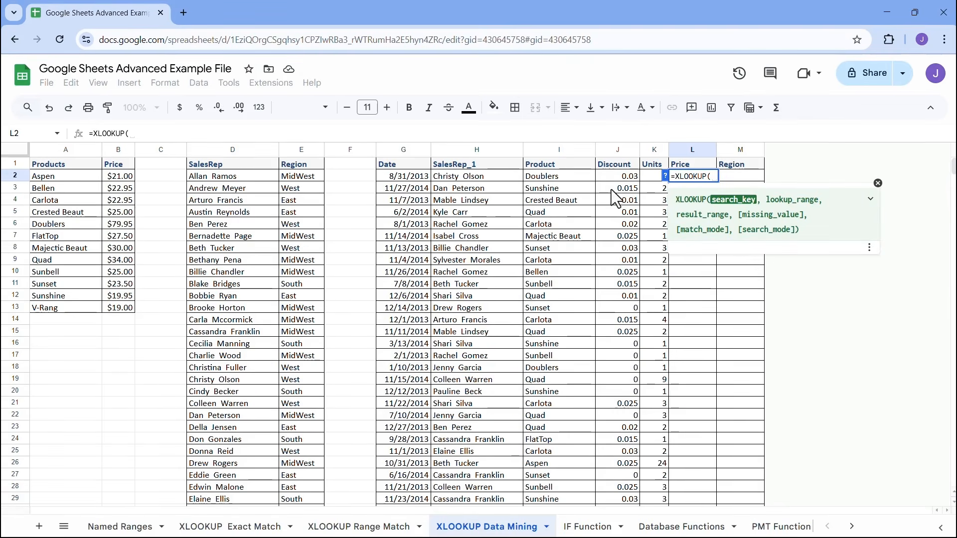
click(557, 176)
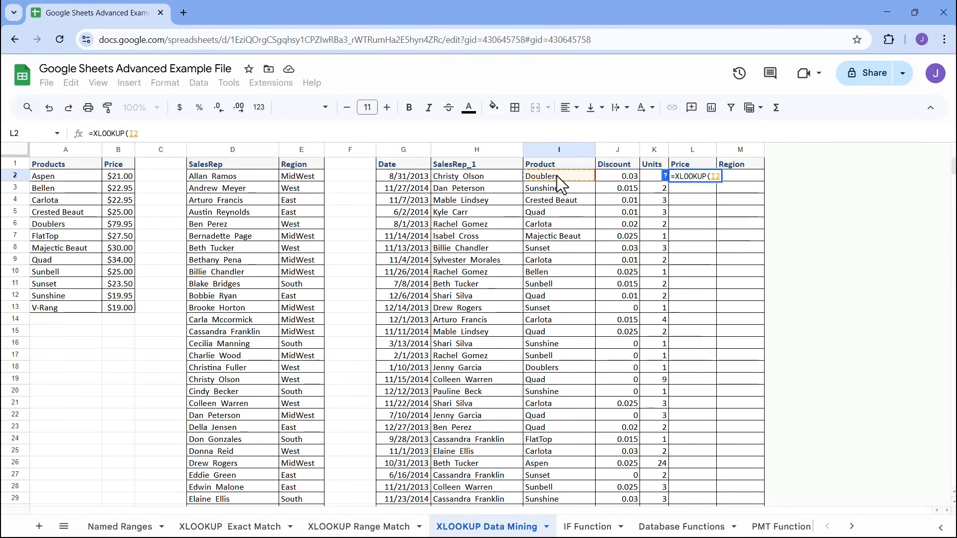
text(,)
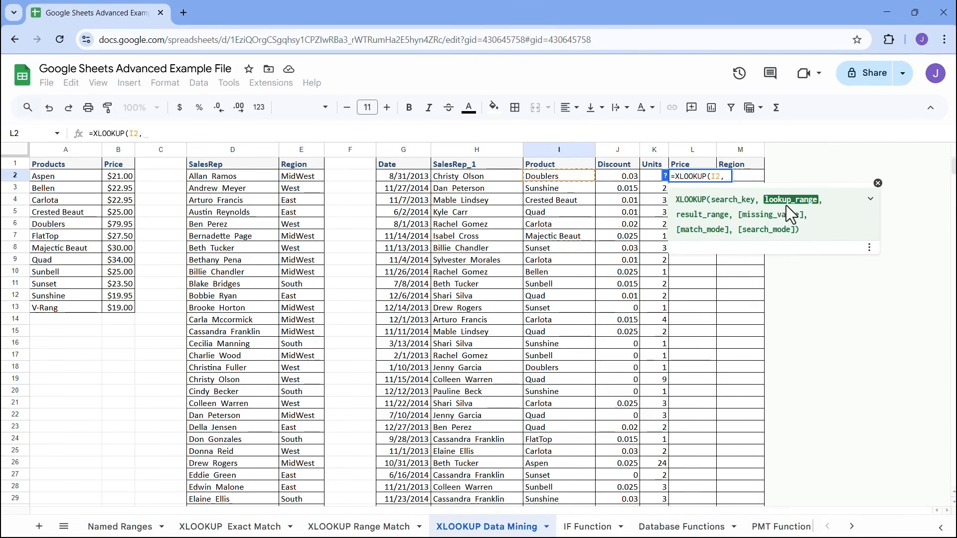
click(65, 151)
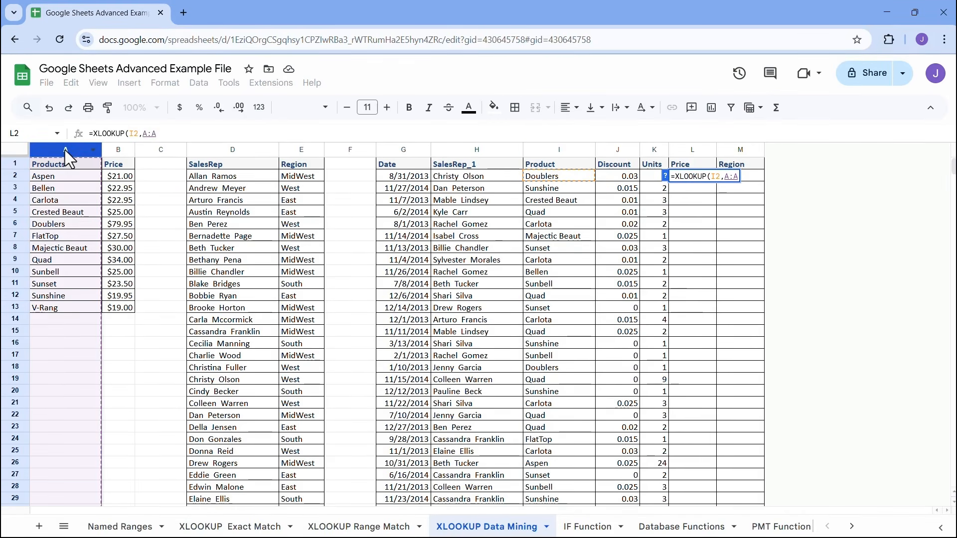
text(,)
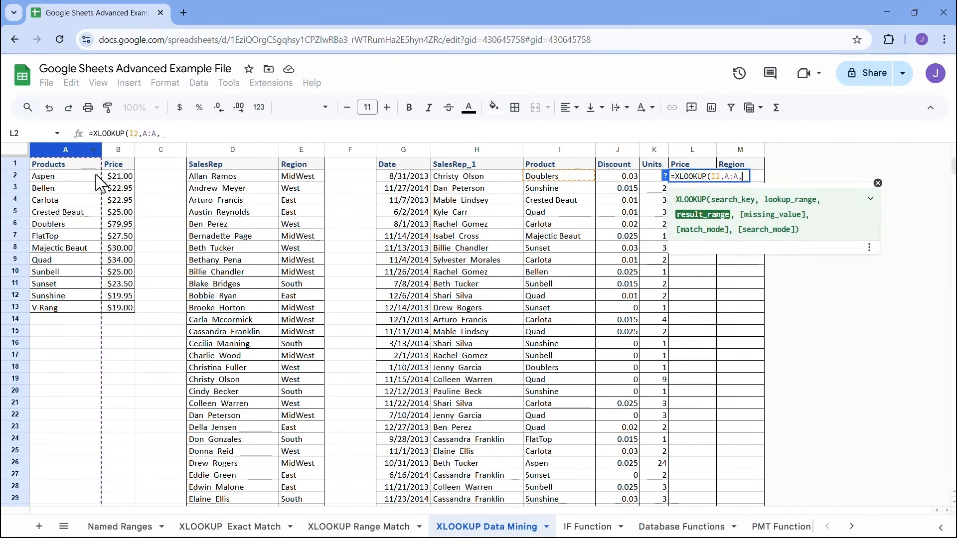
click(120, 152)
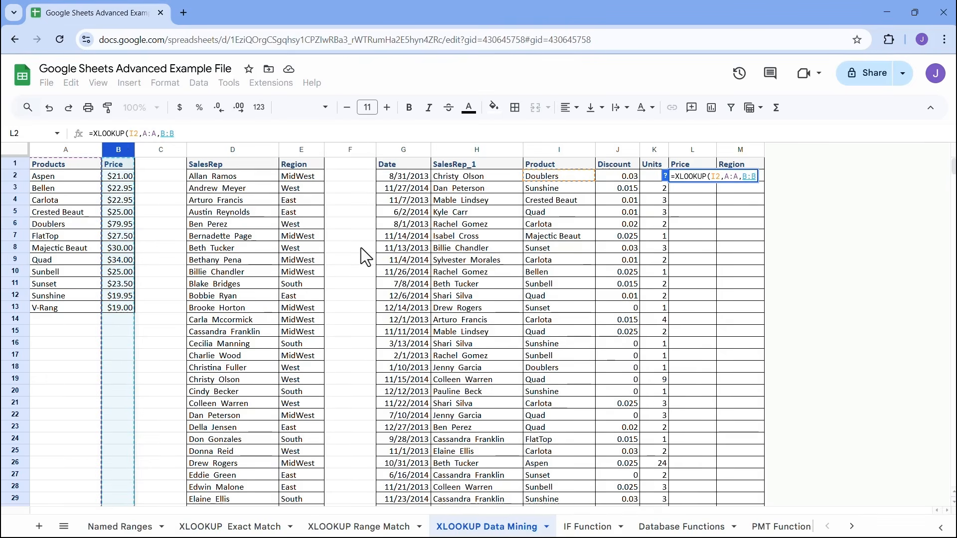
key(Return)
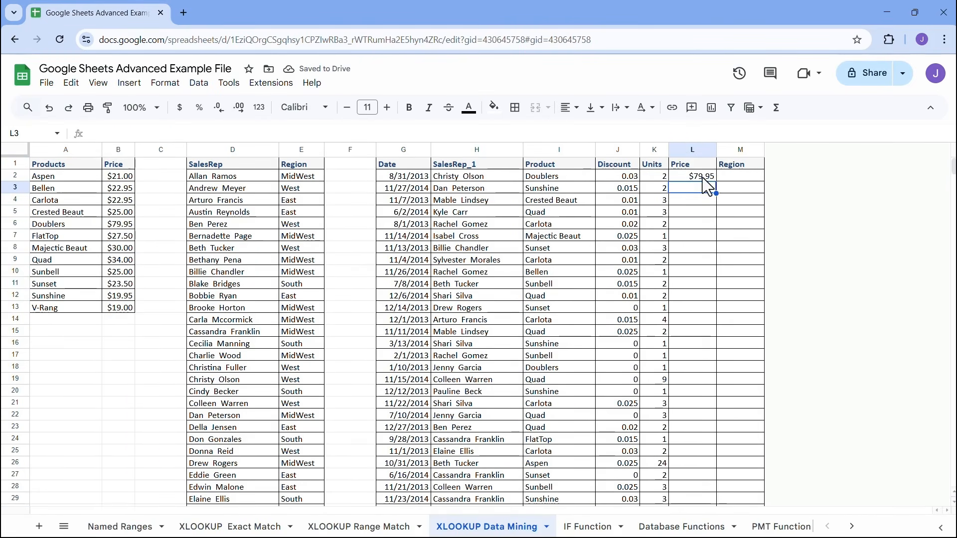
- Reopen the L2 formula, remove its ranges and set the lookup range to the absolute reference $A$2:$A$13
click(701, 177)
double_click(701, 177)
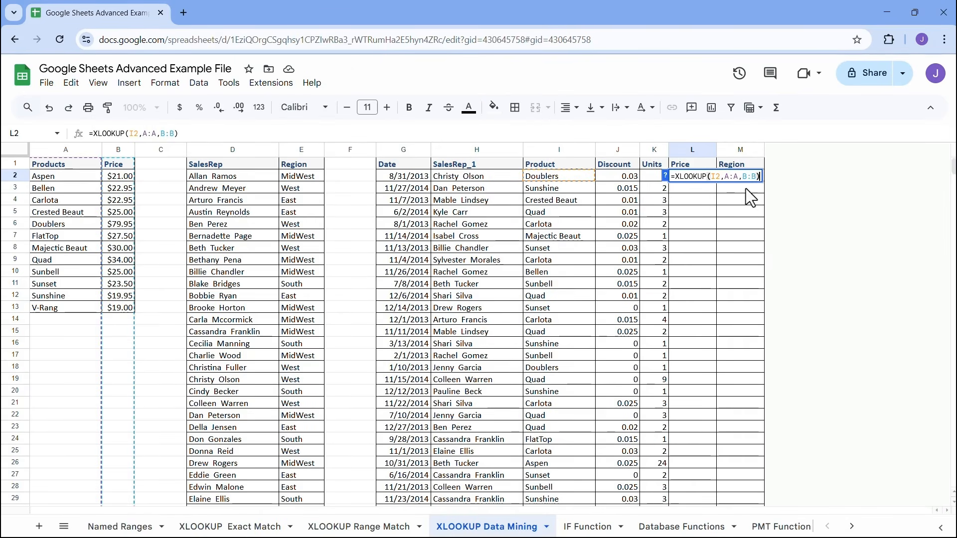
key(BackSpace)
key(BackSpace)
key(BackSpace)
key(BackSpace)
key(BackSpace)
key(BackSpace)
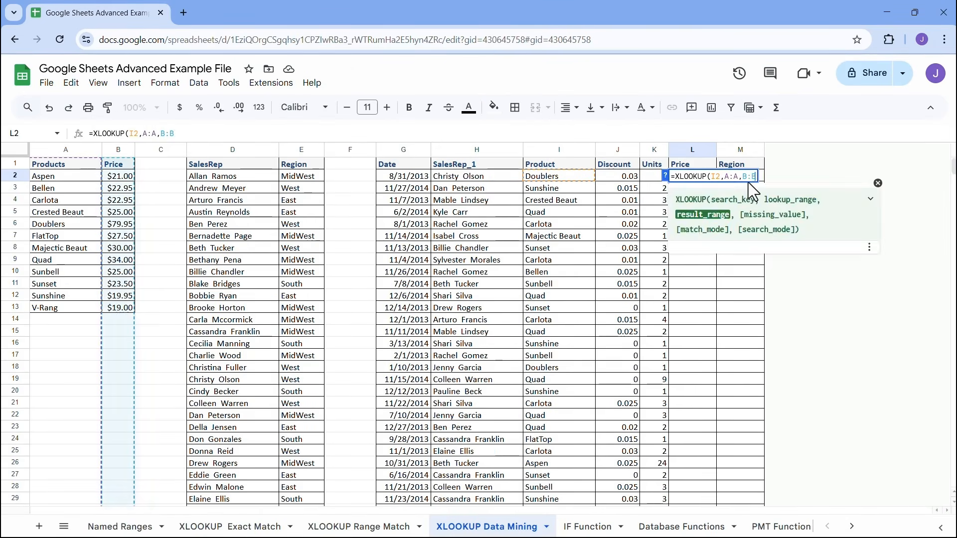
key(BackSpace)
key(BackSpace)
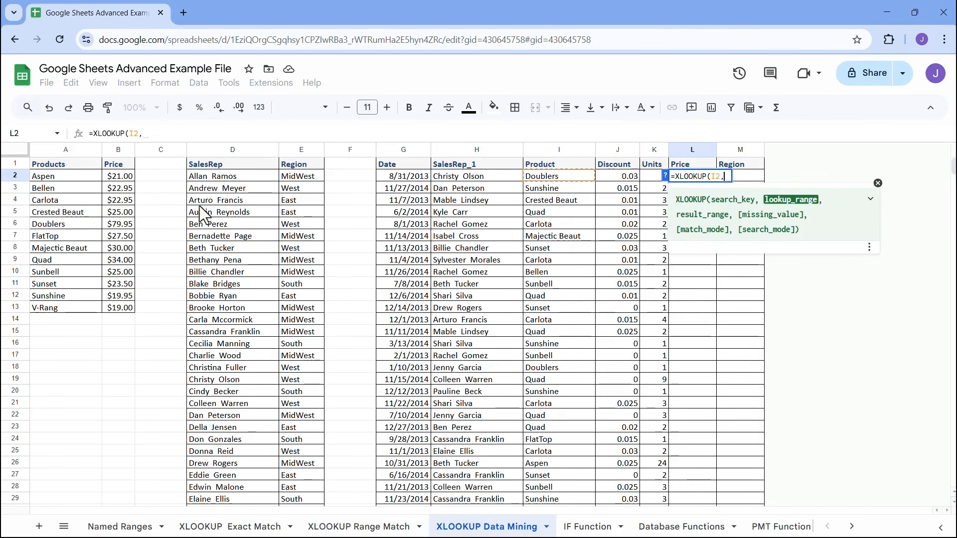
drag(74, 175, 61, 313)
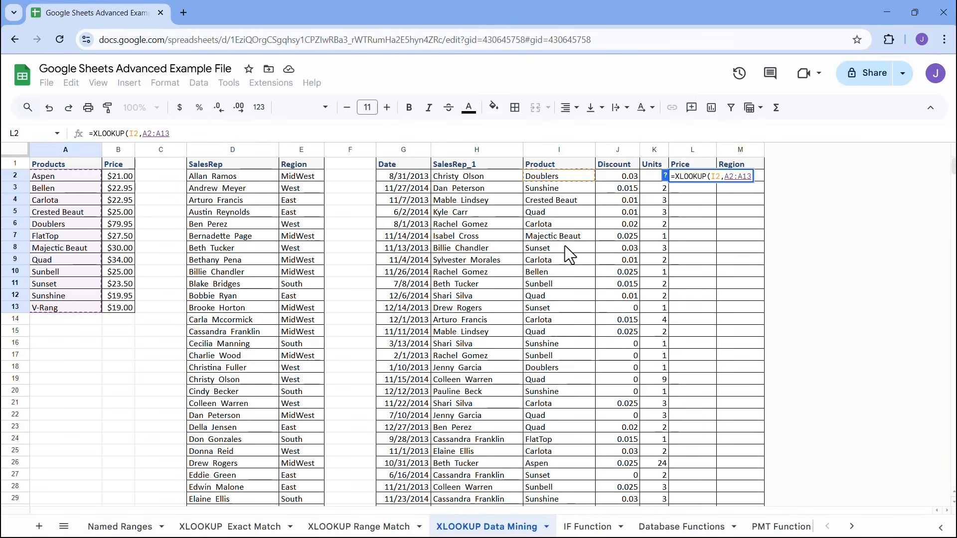
key(F4)
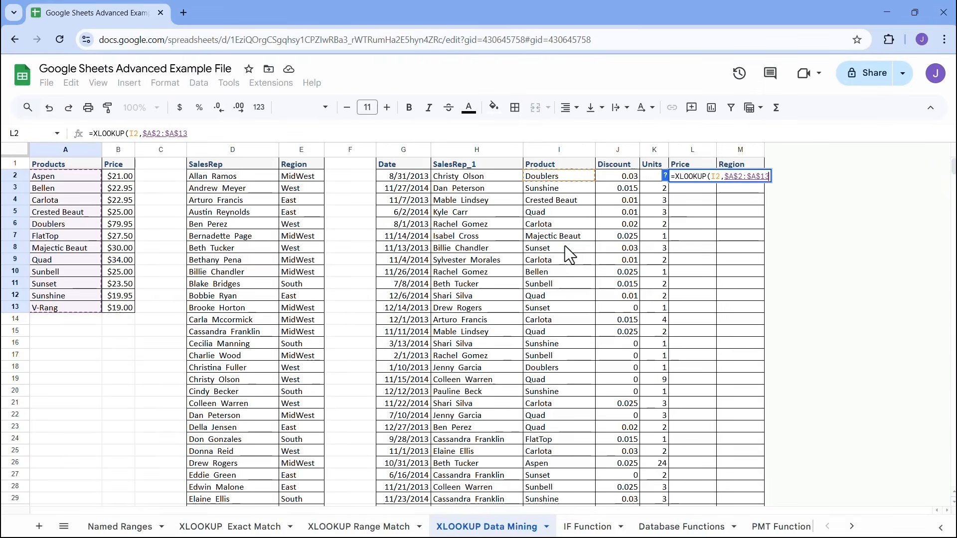
- Restore the L2 formula to =XLOOKUP(I2,A:A,B:B), using whole columns instead of the absolute range
key(BackSpace)
key(BackSpace)
key(BackSpace)
key(BackSpace)
key(BackSpace)
key(BackSpace)
key(BackSpace)
key(BackSpace)
key(BackSpace)
key(BackSpace)
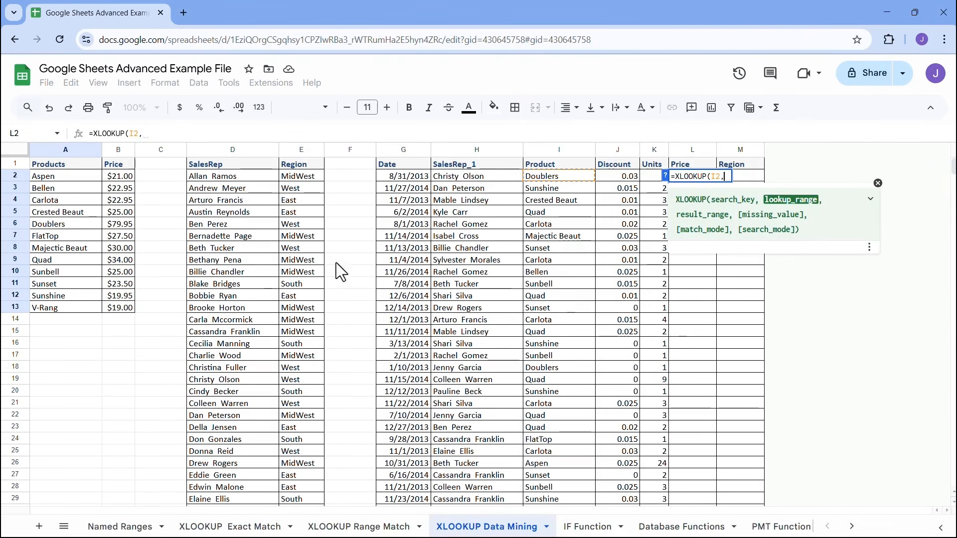
click(67, 154)
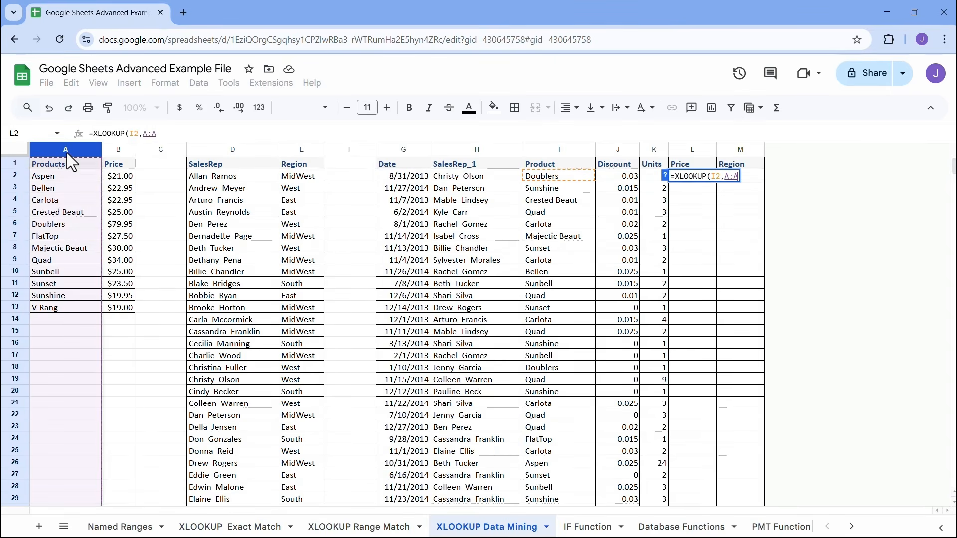
text(,)
click(118, 154)
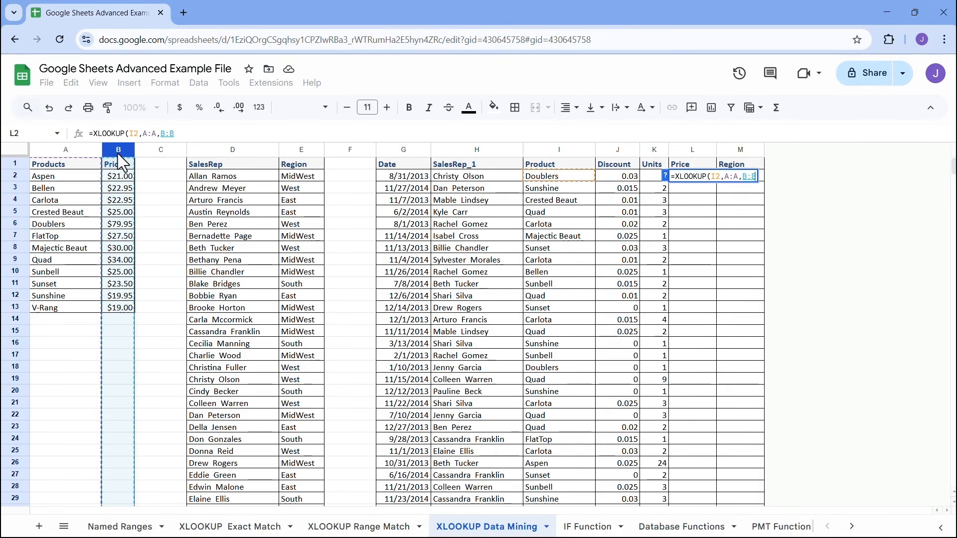
text(,)
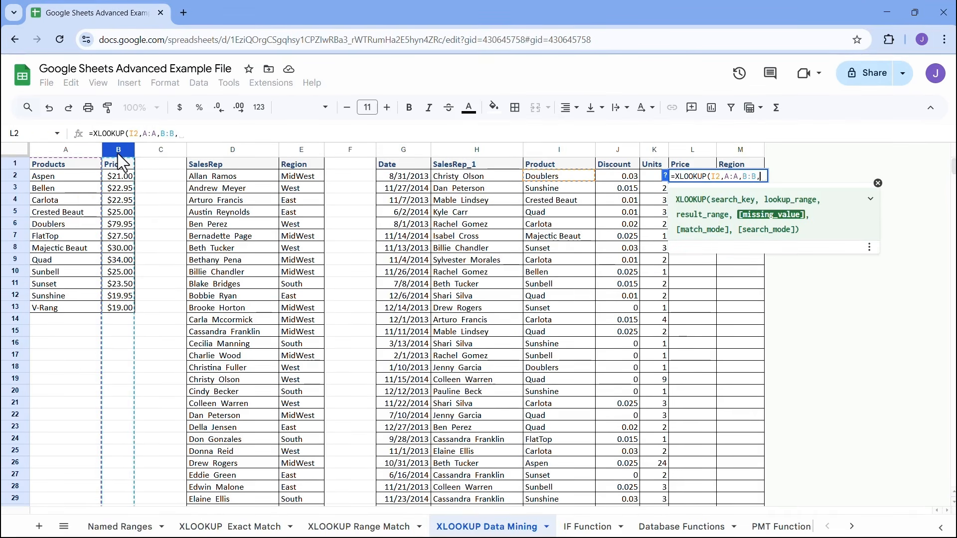
key(BackSpace)
key(Return)
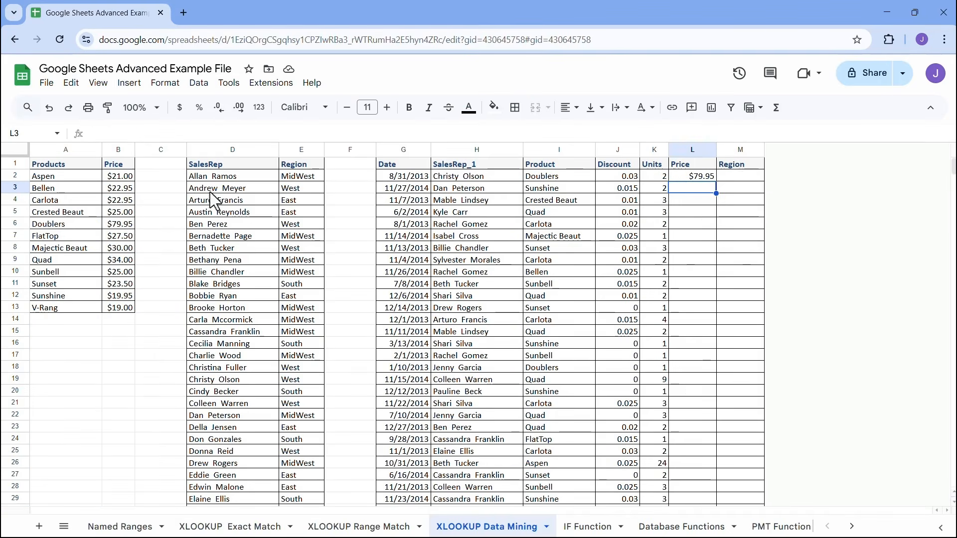
- Copy the L2 price formula down the entire Price column of the sales table and check the filled rows
click(704, 177)
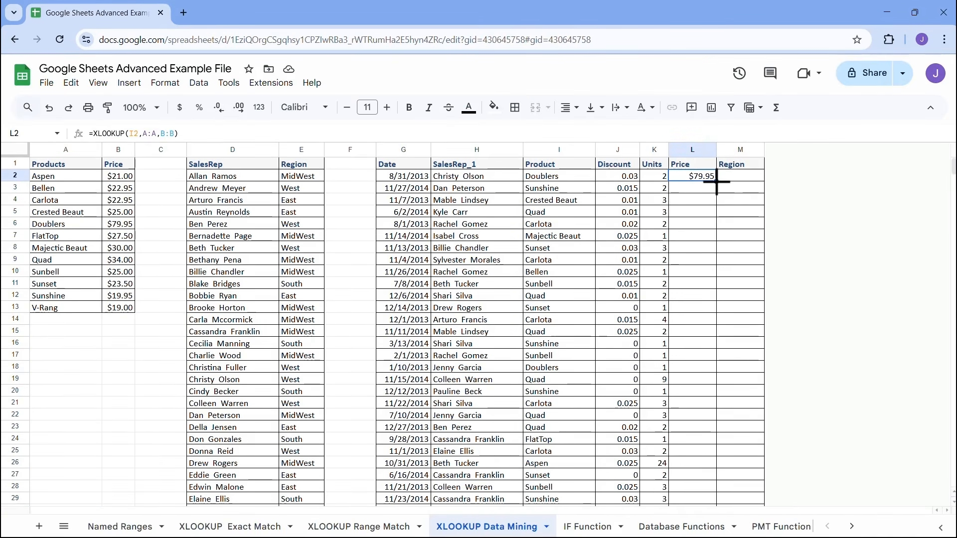
double_click(716, 181)
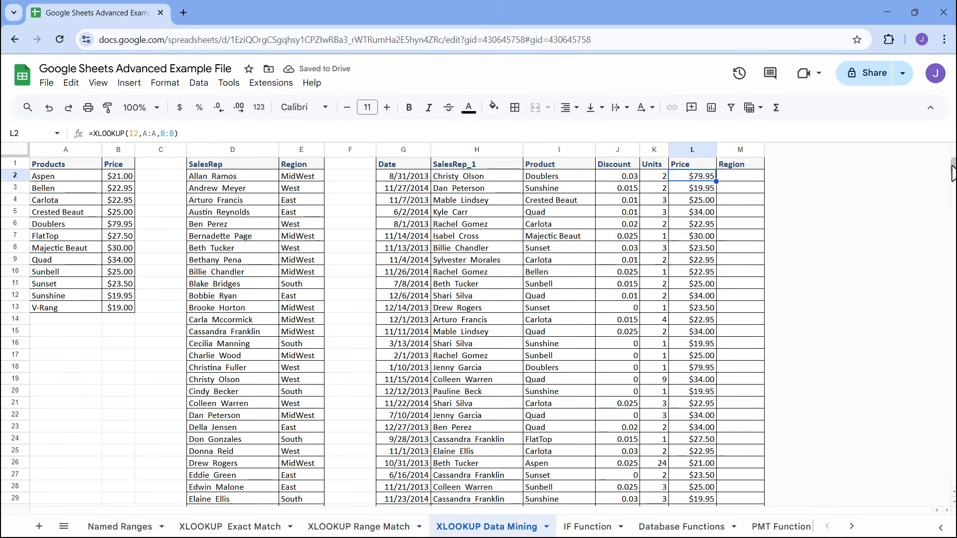
mouse_move(952, 167)
mouse_down()
mouse_move(952, 371)
mouse_move(952, 167)
mouse_up()
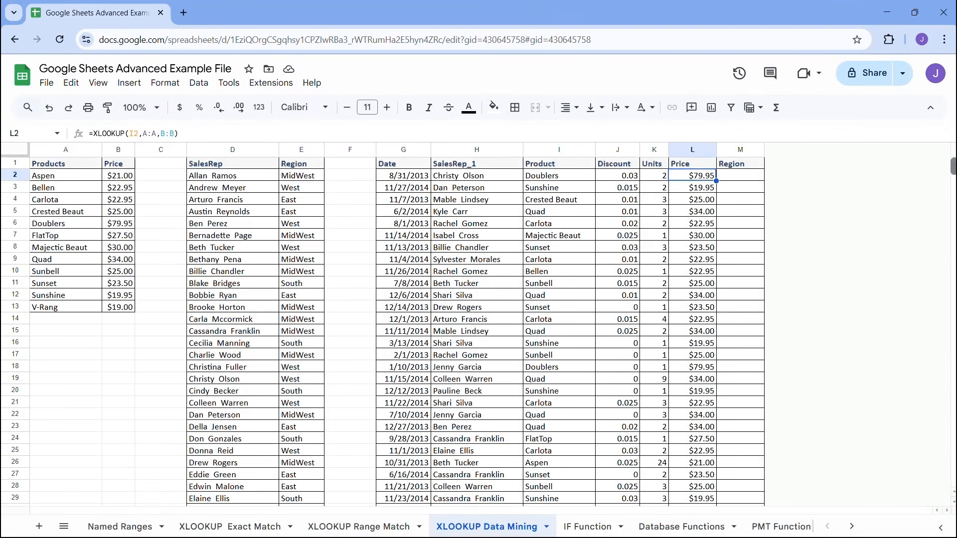
click(743, 176)
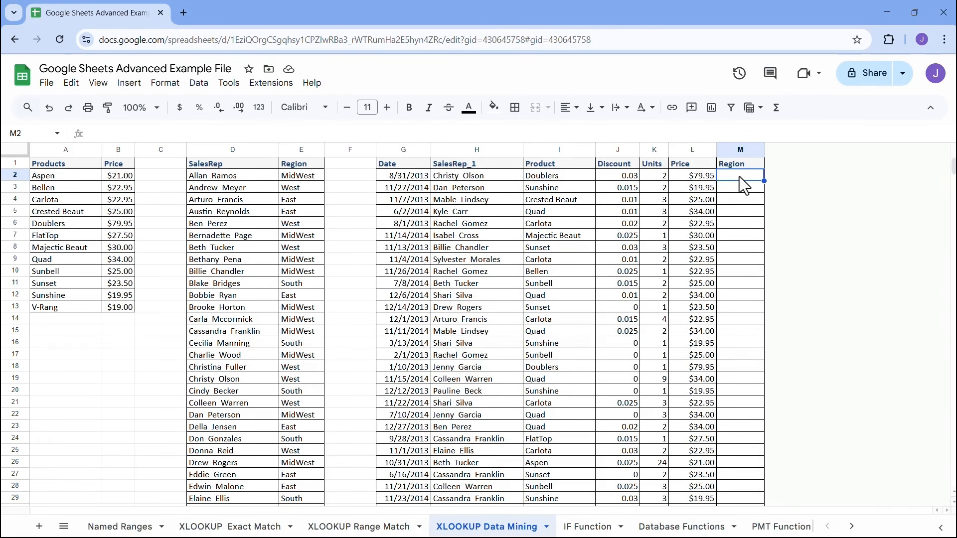
text(=xlo)
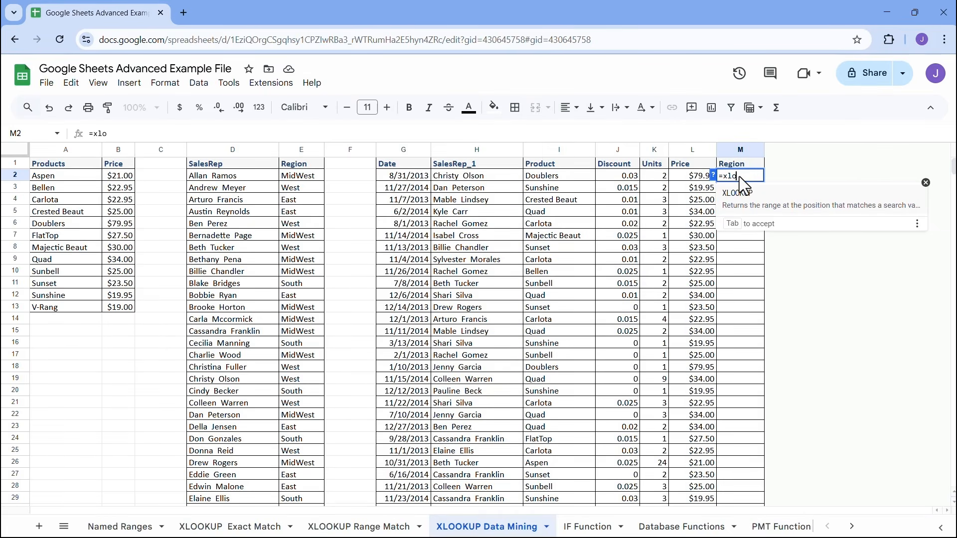
key(BackSpace)
key(BackSpace)
key(BackSpace)
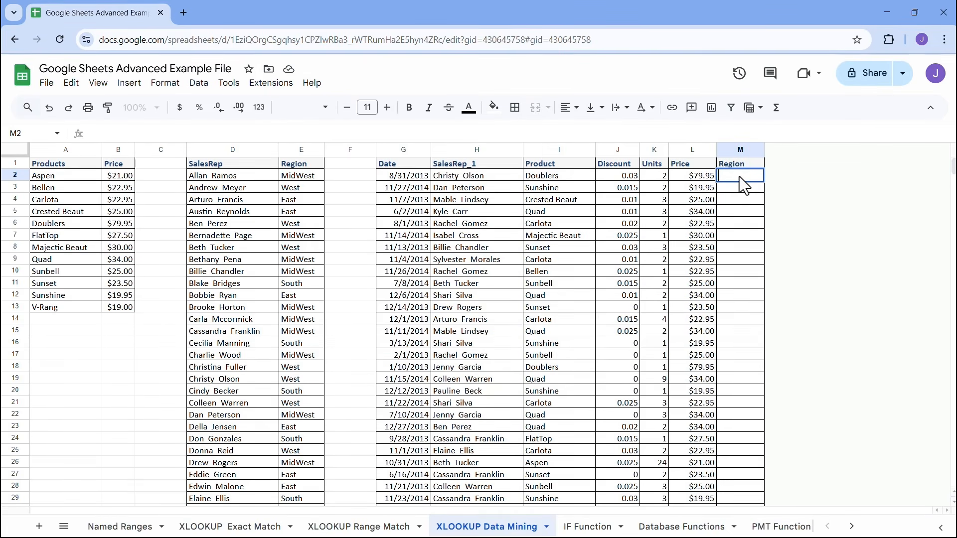
key(Escape)
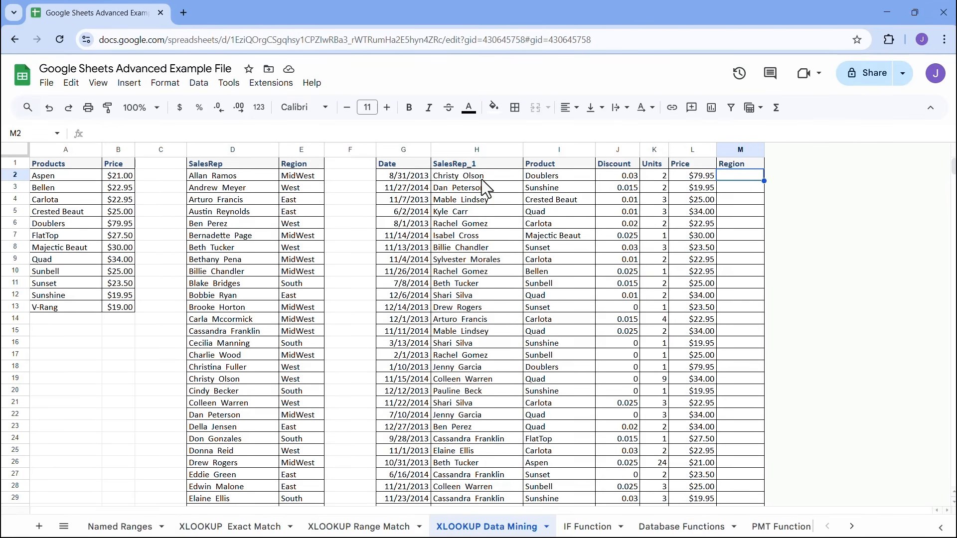
- Locate the first sale's rep from H2 in the SalesRep lookup column and read the matching region
click(460, 177)
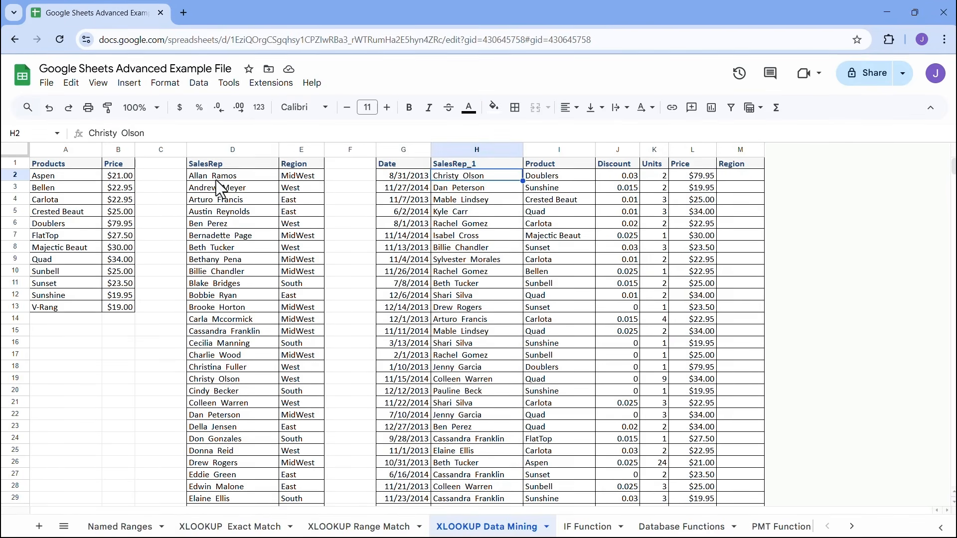
click(232, 384)
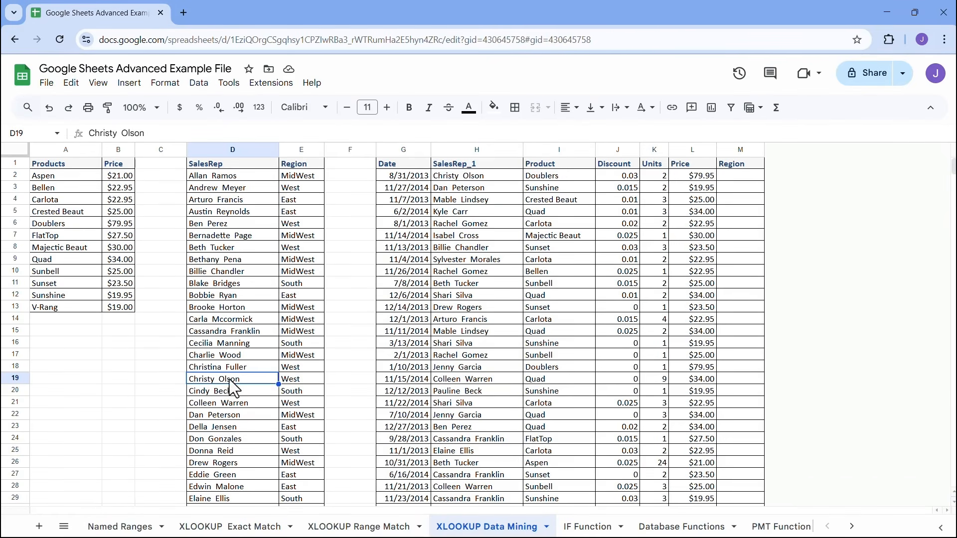
click(311, 382)
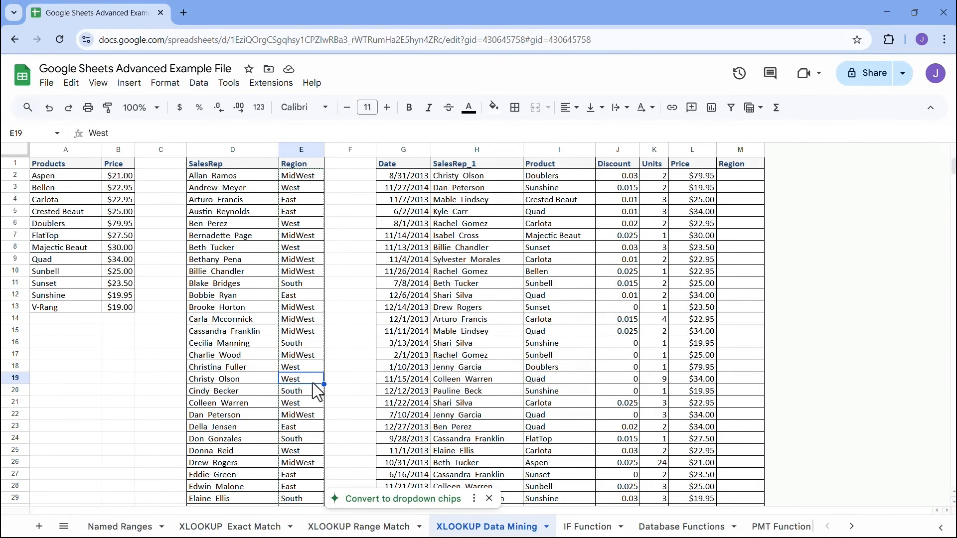
- Try entering West manually as the first sale's region in M2
click(743, 174)
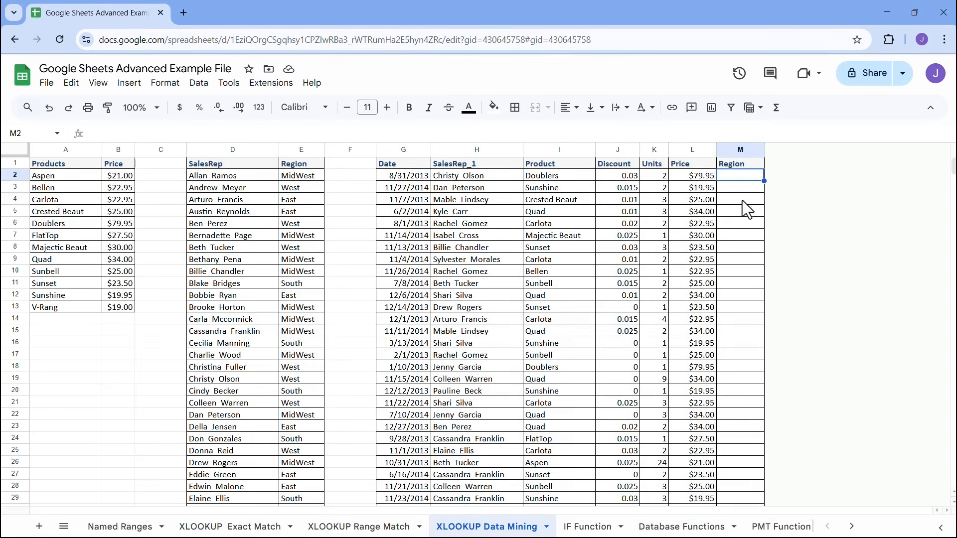
text(West)
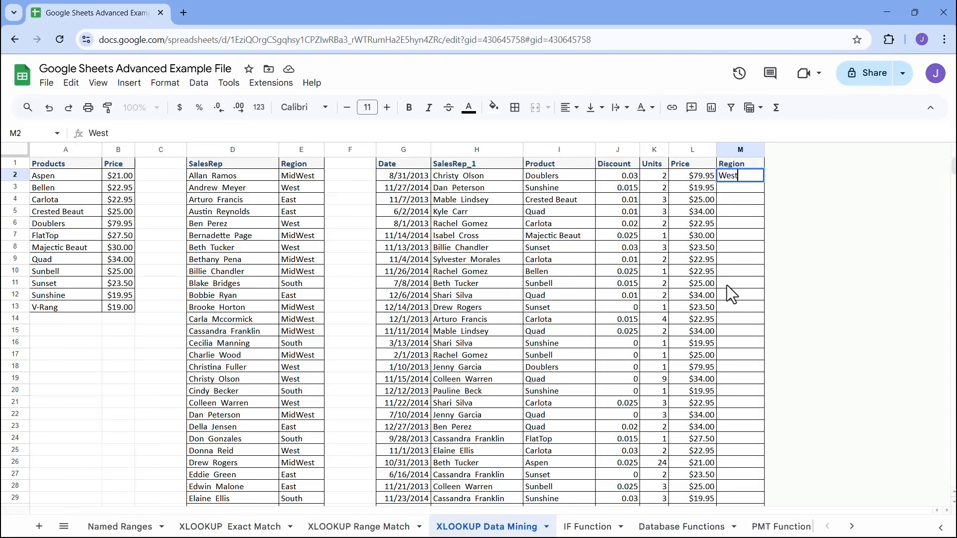
key(BackSpace)
key(BackSpace)
key(BackSpace)
key(BackSpace)
key(Escape)
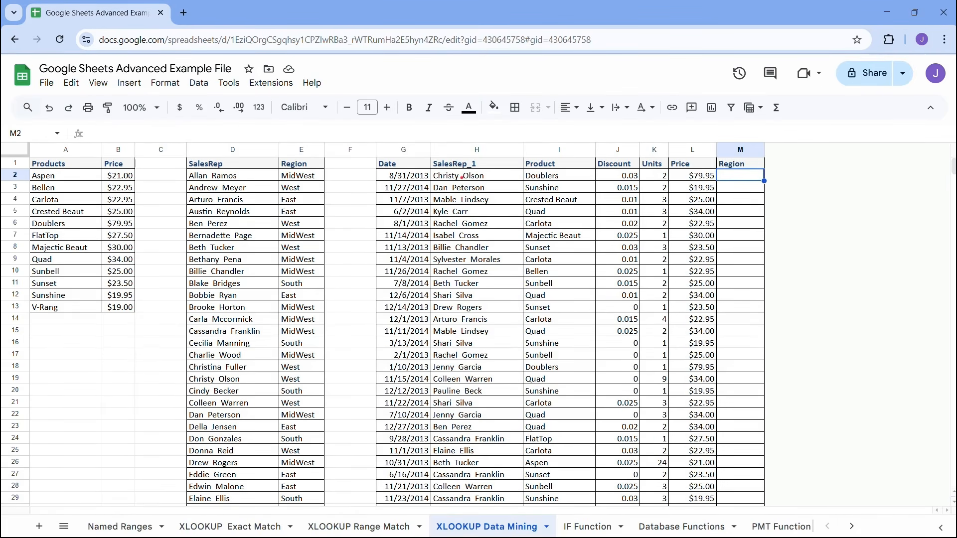
- Look up the first sale's region in M2 with =XLOOKUP(H2,D:D,E:E), using the whole SalesRep and Region columns
drag(429, 168, 523, 182)
text(=XLOOKUP()
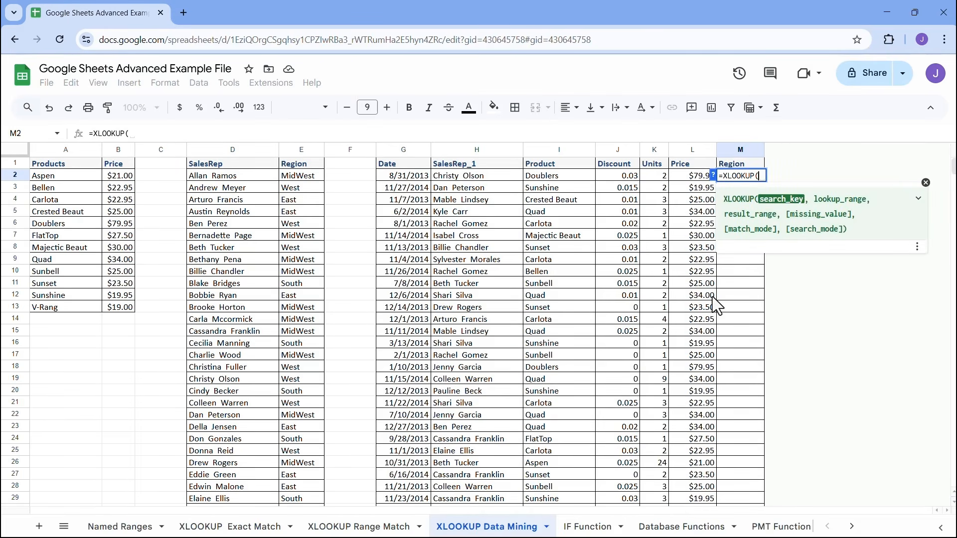
click(477, 176)
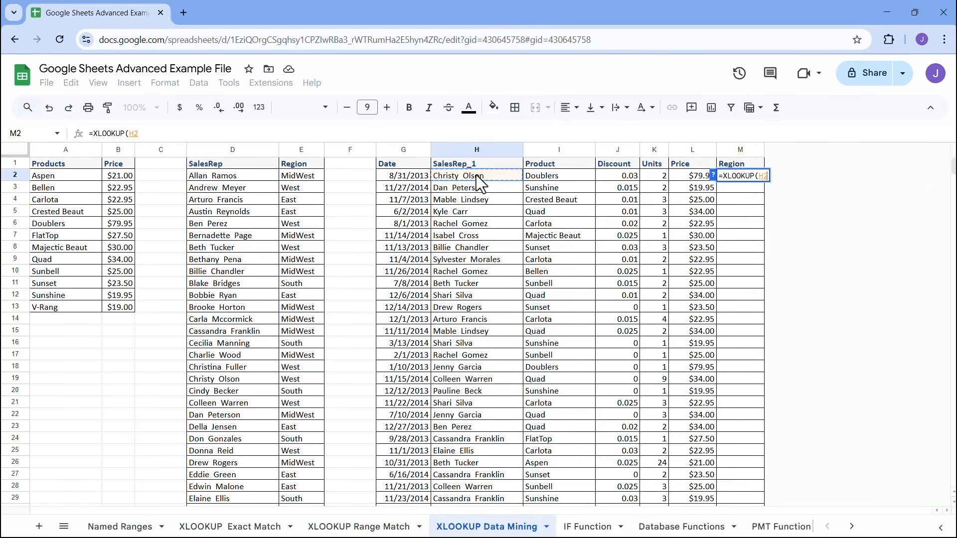
text(,)
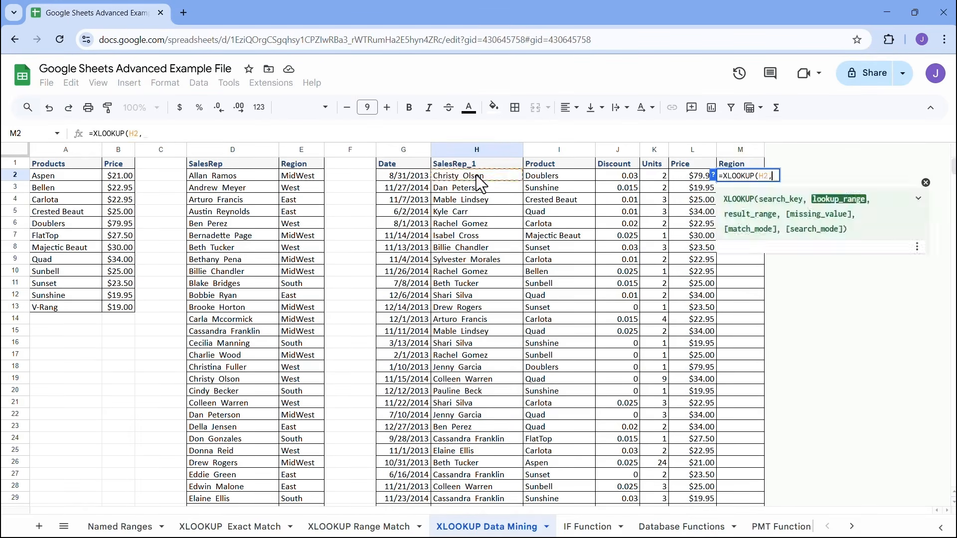
click(231, 152)
text(,)
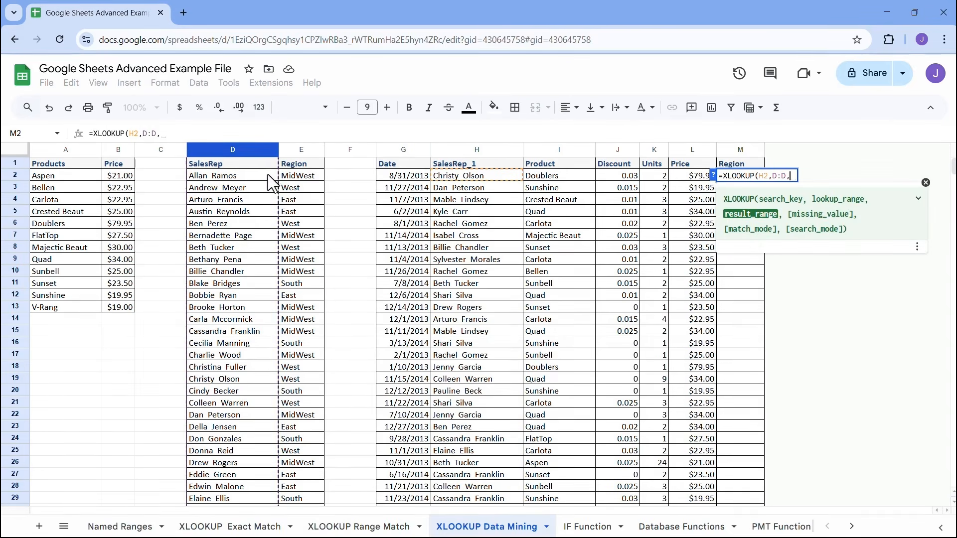
click(301, 152)
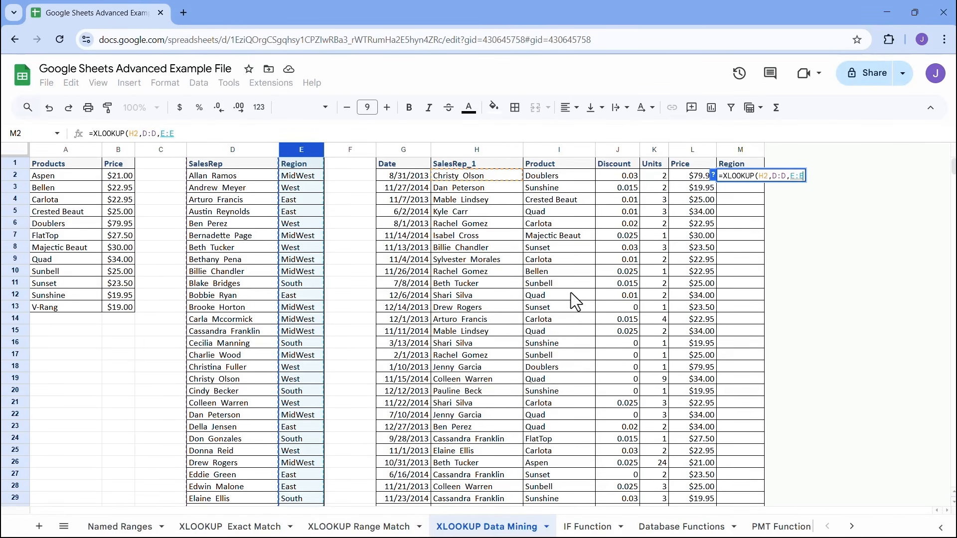
key(Return)
- Copy the M2 region formula down the entire Region column of the sales table and check the filled rows
click(753, 175)
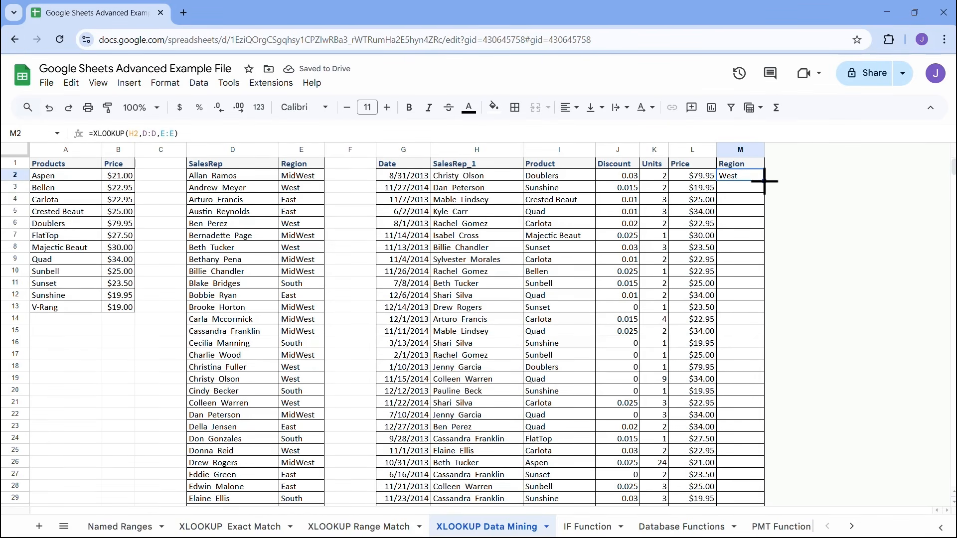
double_click(764, 181)
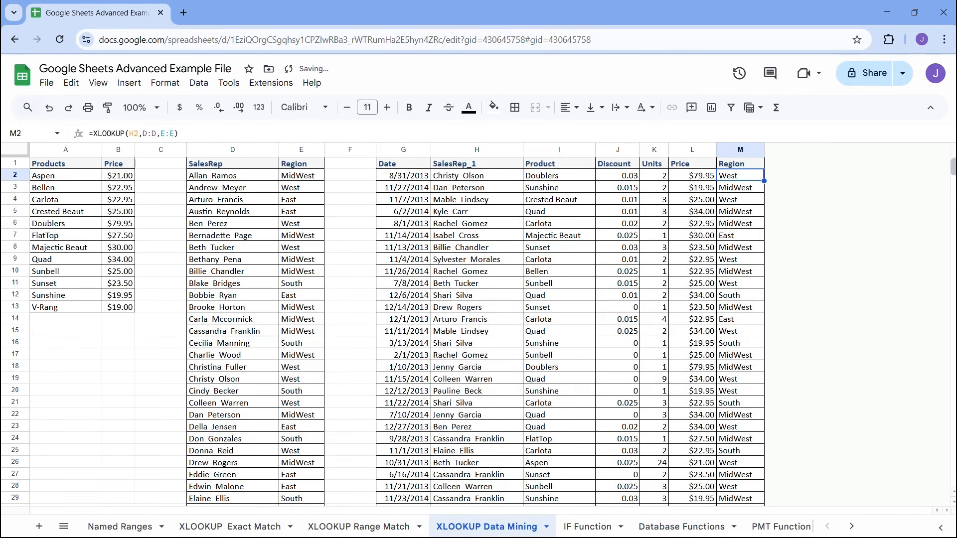
mouse_move(952, 168)
mouse_down()
mouse_move(953, 293)
mouse_move(952, 164)
mouse_up()
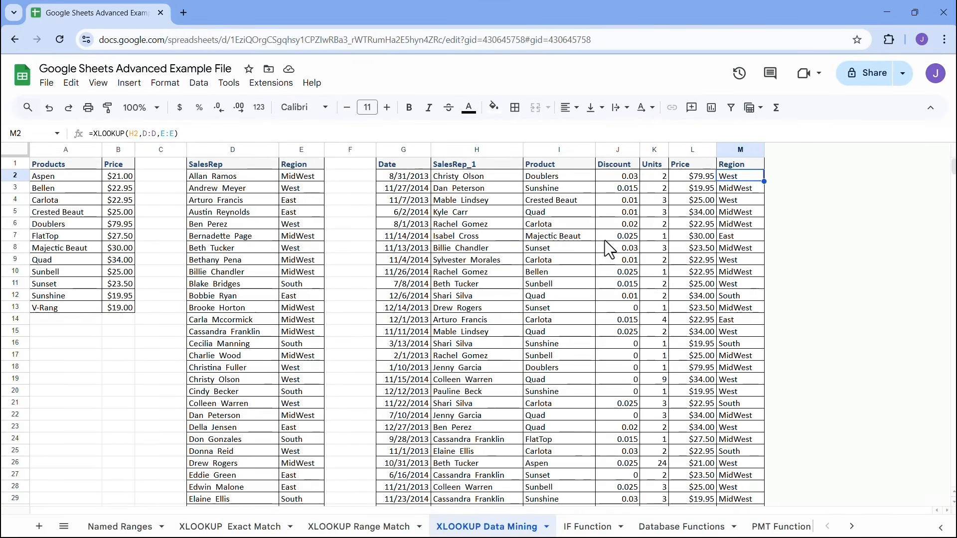
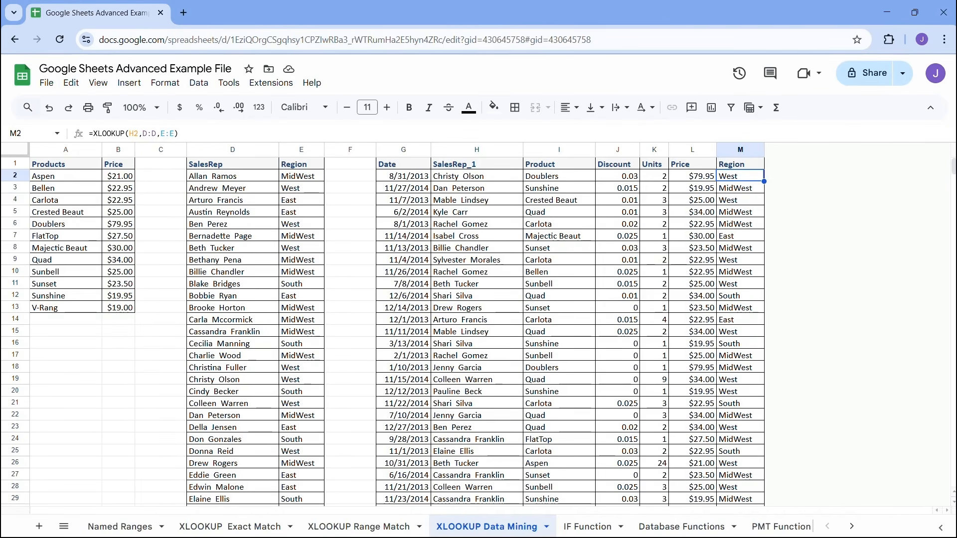
- Insert a column after the sales table's Region column, head it "Price with Discount" and fit its width to the heading
right_click(740, 149)
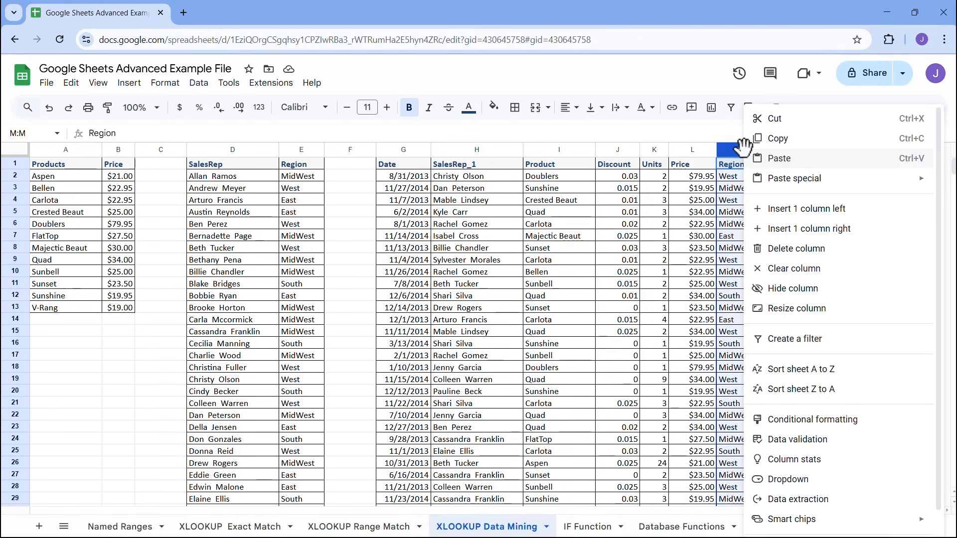
click(811, 232)
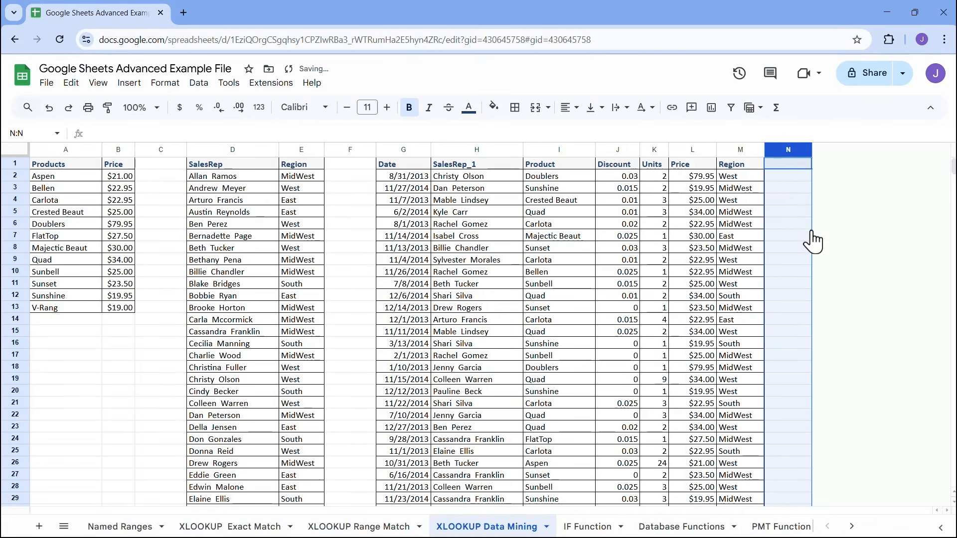
click(780, 165)
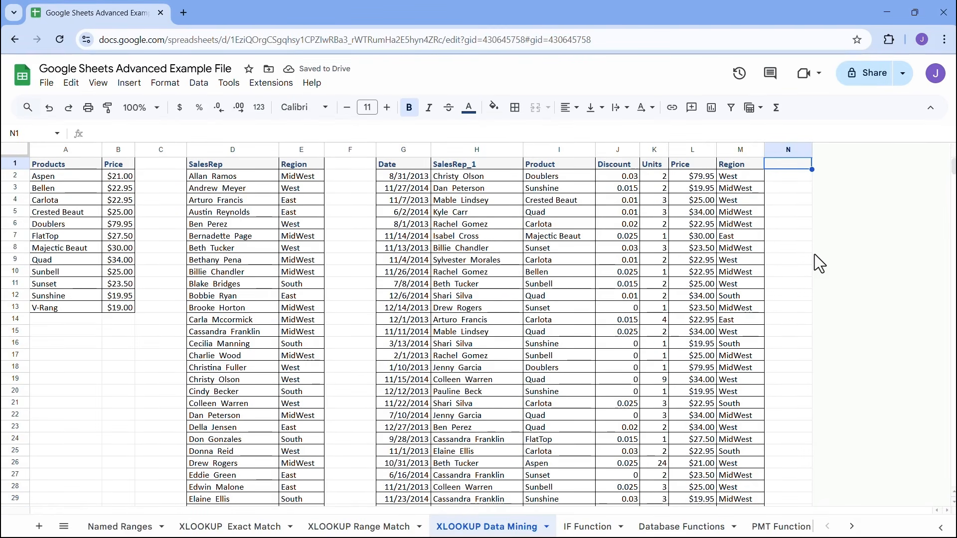
text(Price with )
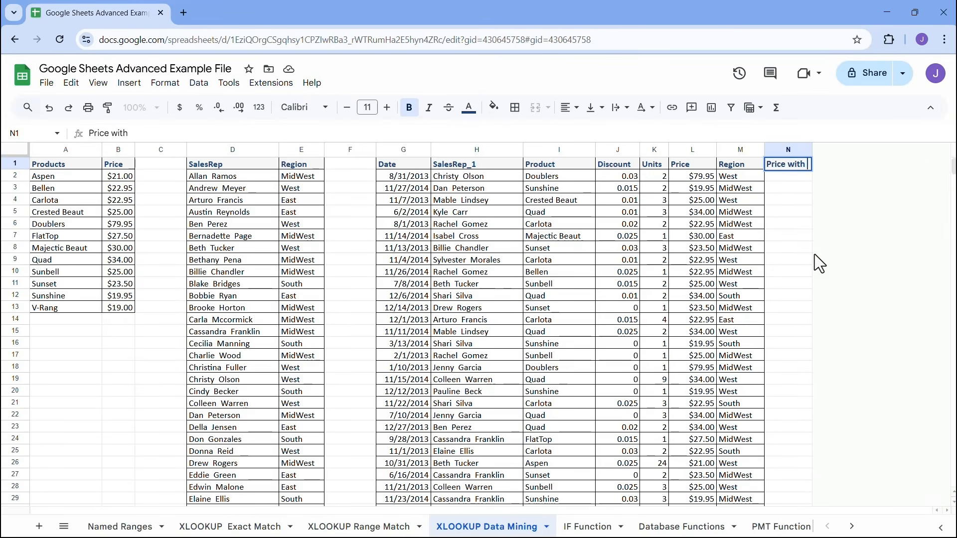
text(Discount)
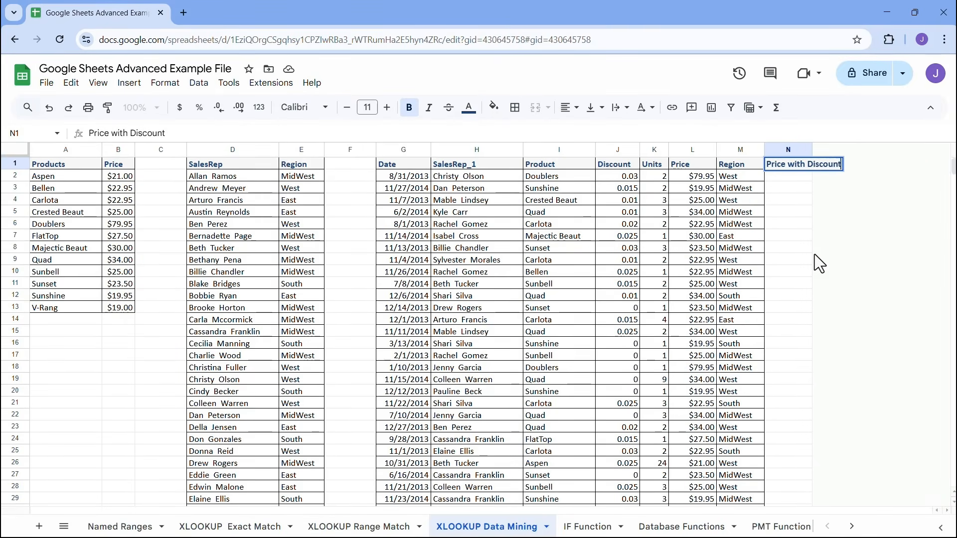
key(Return)
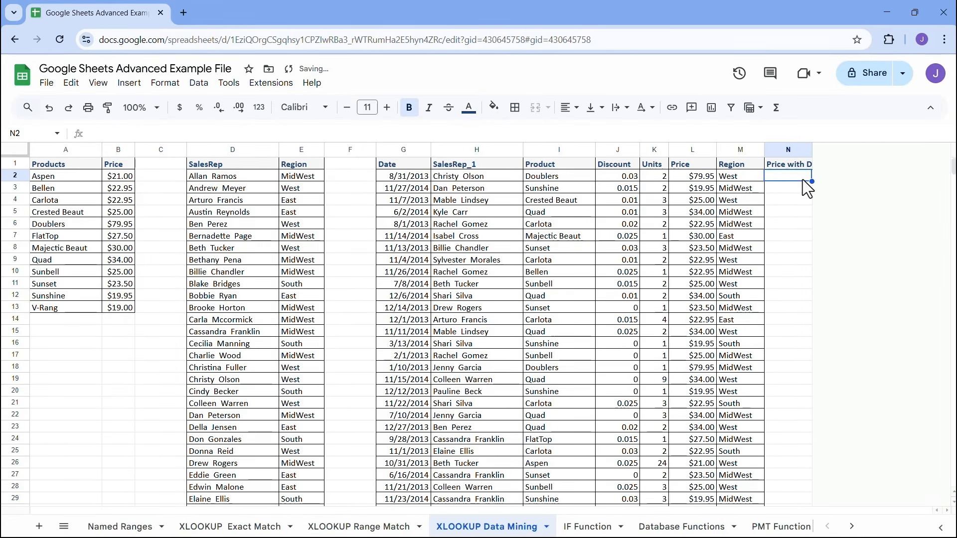
double_click(812, 147)
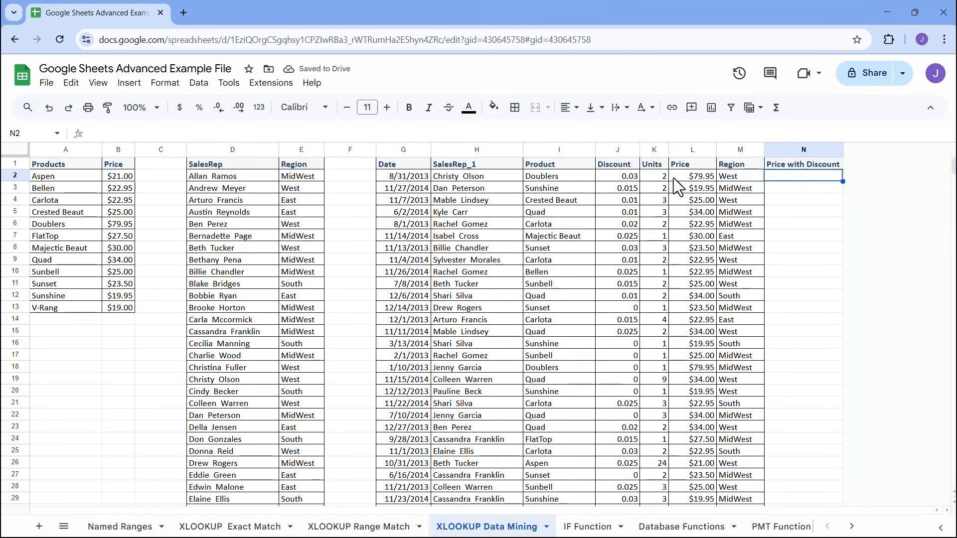
- Try calculating the first sale's discounted price in N2 with =L2*J2, and clear the attempt
click(695, 178)
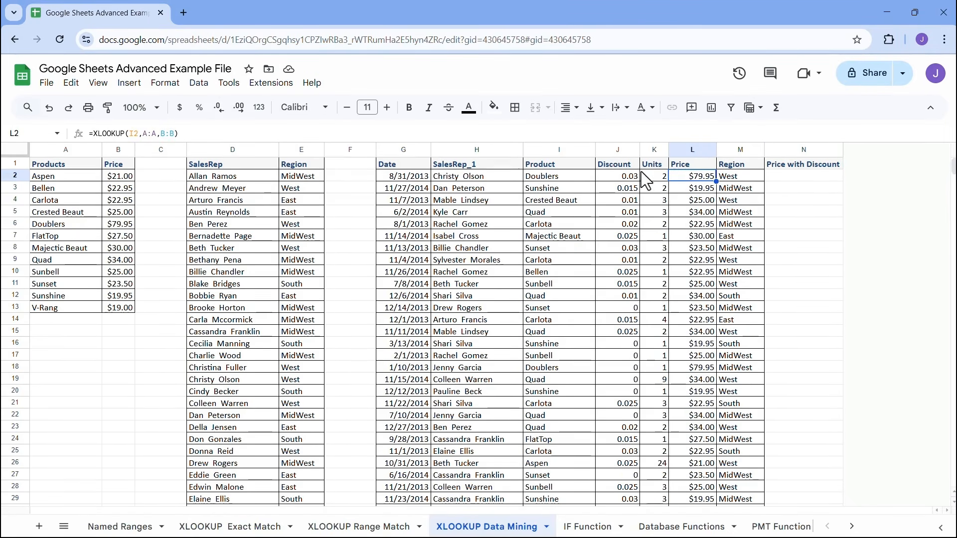
click(781, 178)
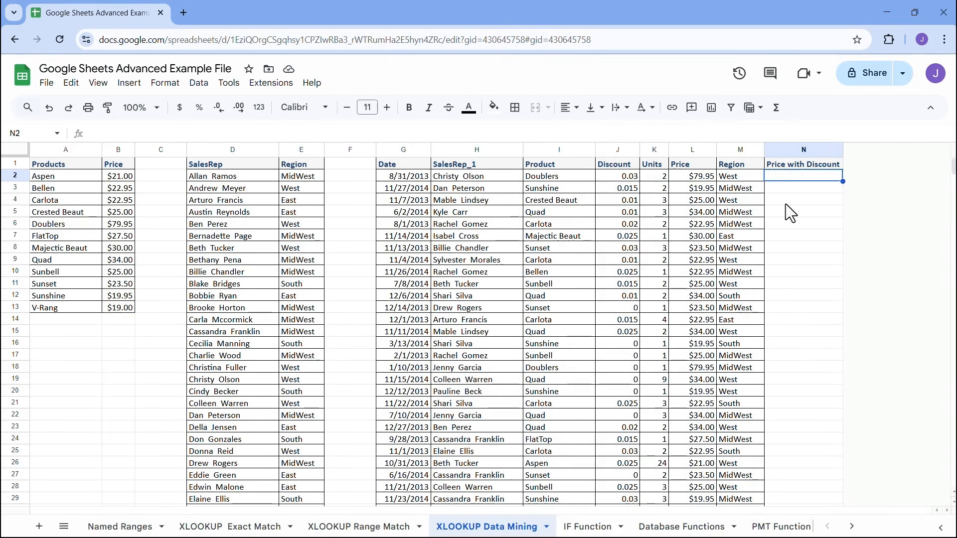
text(=)
click(688, 177)
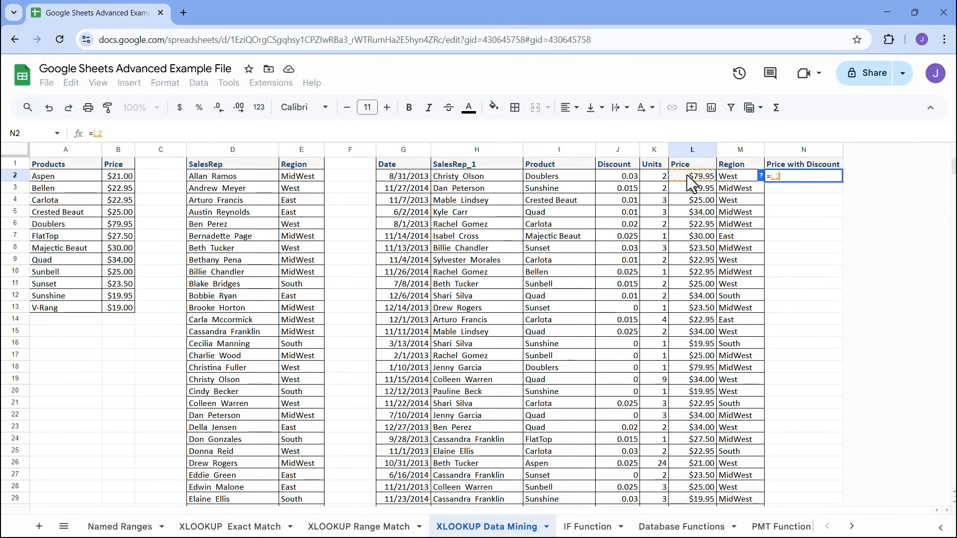
text(*)
click(629, 178)
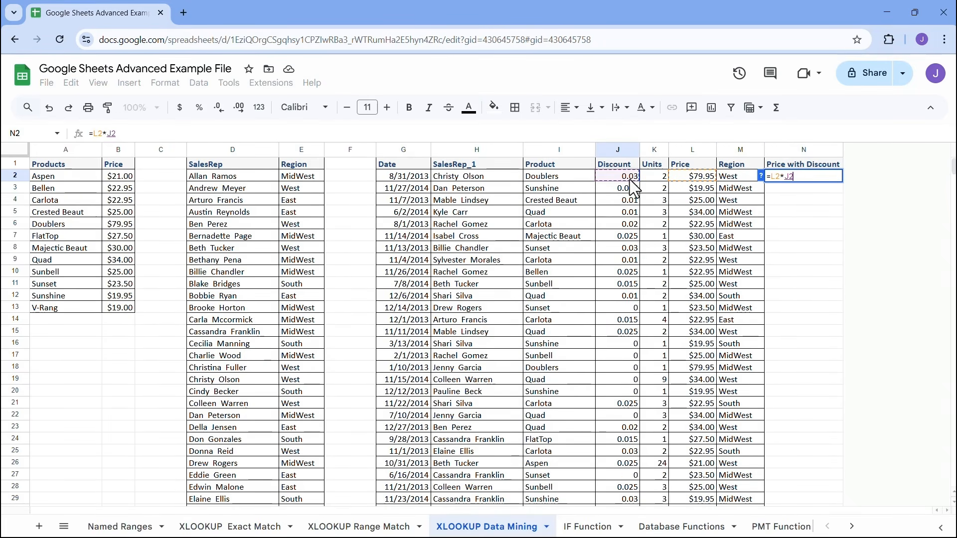
key(Return)
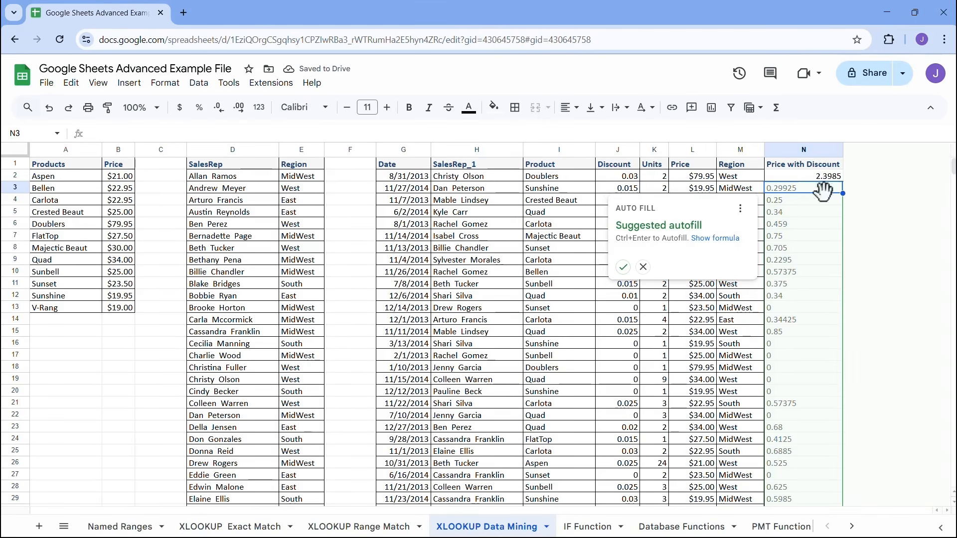
click(812, 177)
key(Delete)
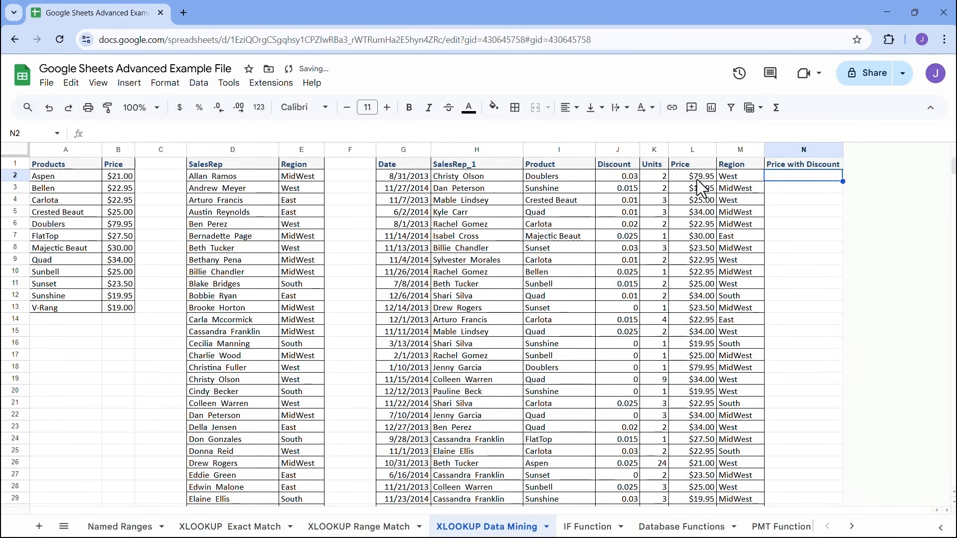
- Calculate the discounted price in N2 with =L2-(L2*J2) and copy the formula down the Price with Discount column
text(=)
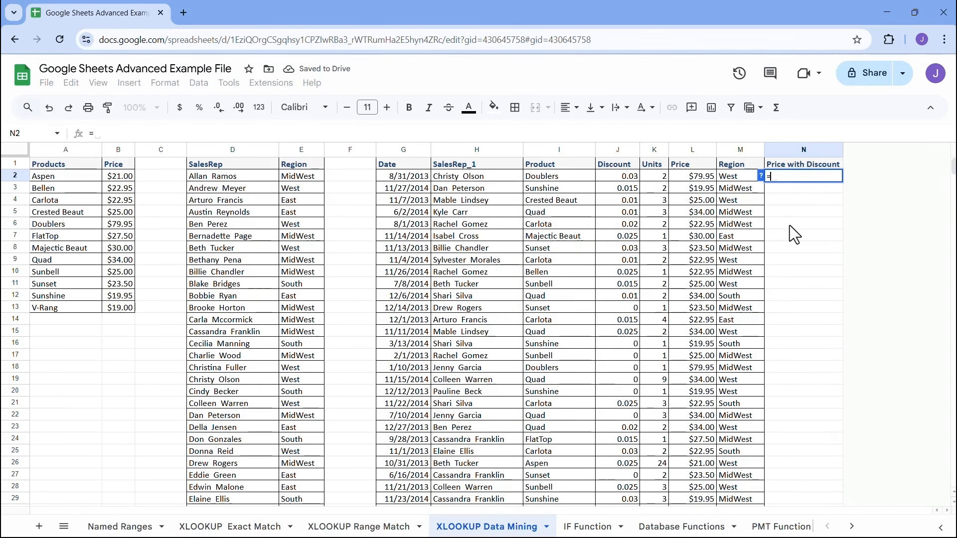
click(695, 175)
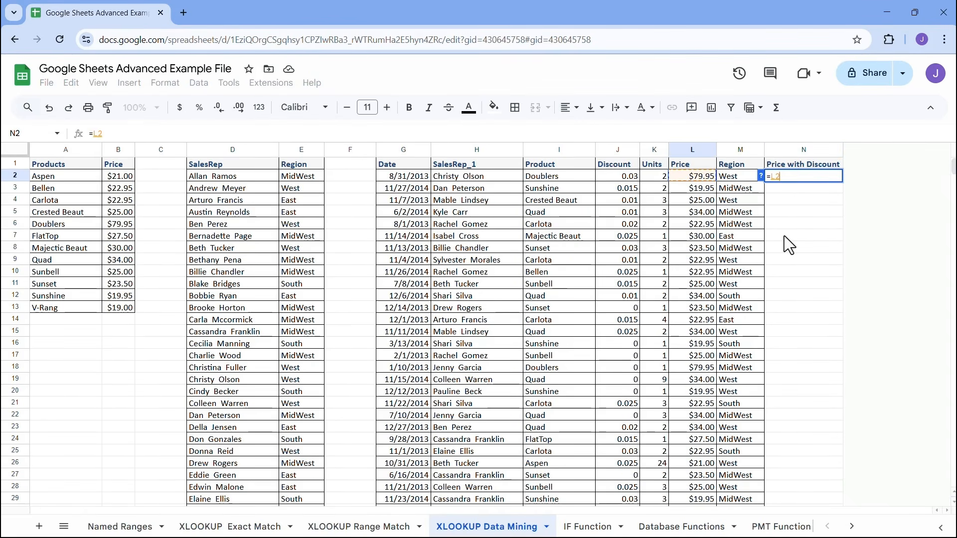
text(-)
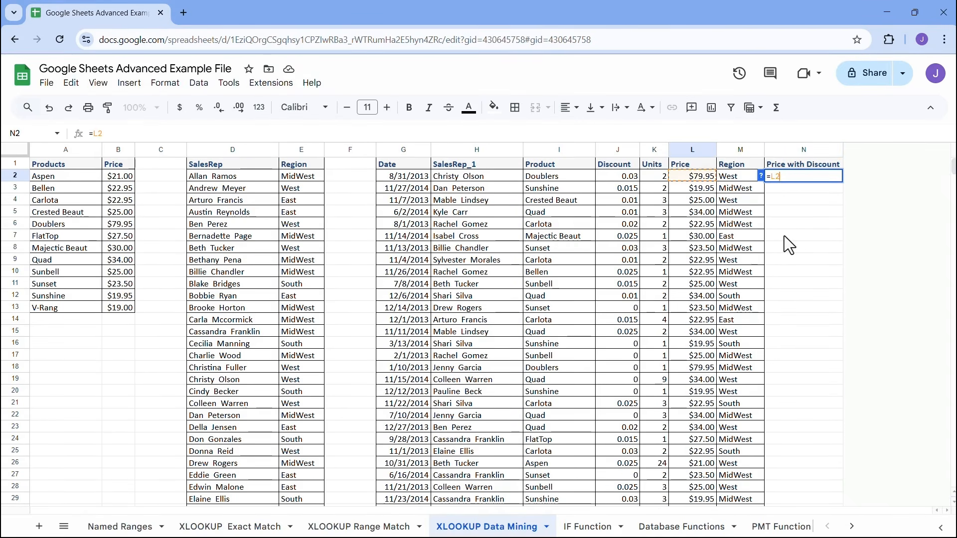
text(()
click(692, 177)
text(*)
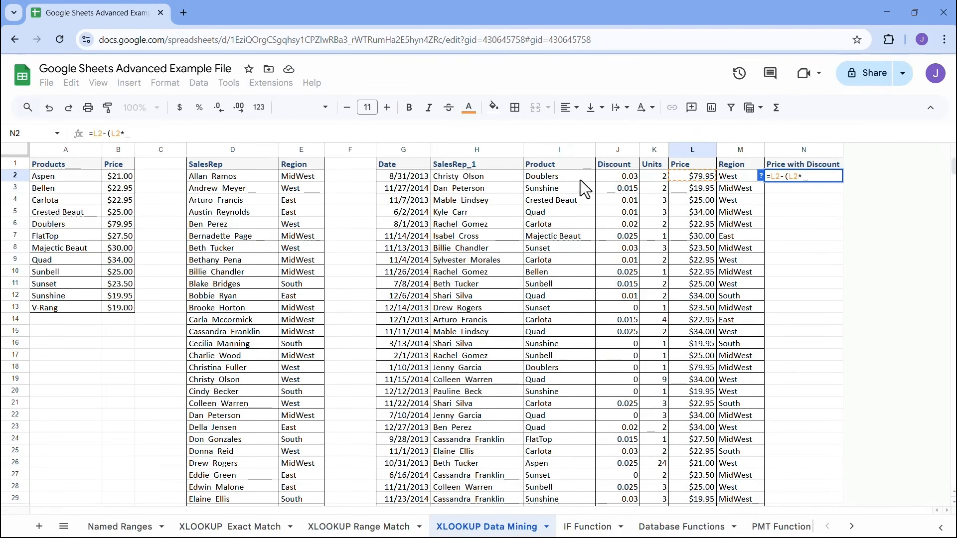
click(619, 176)
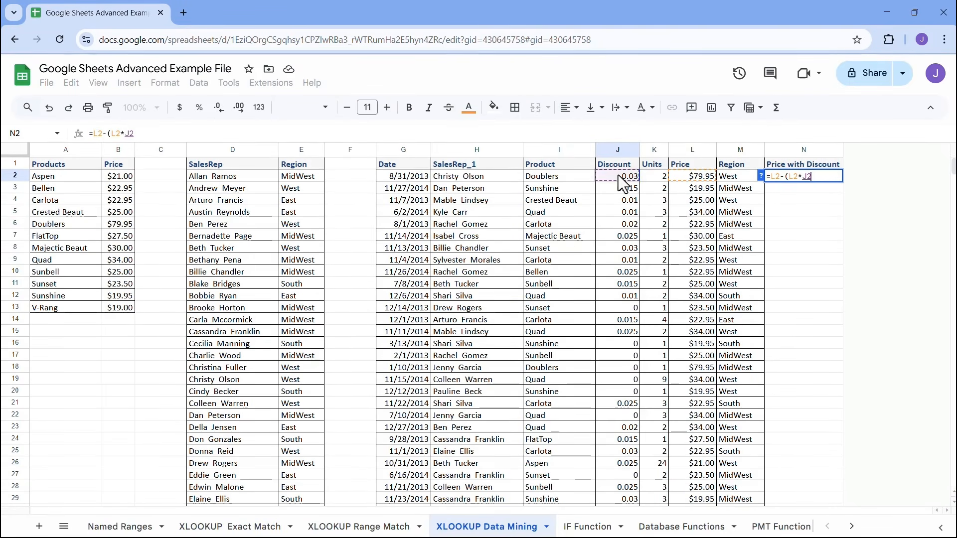
text())
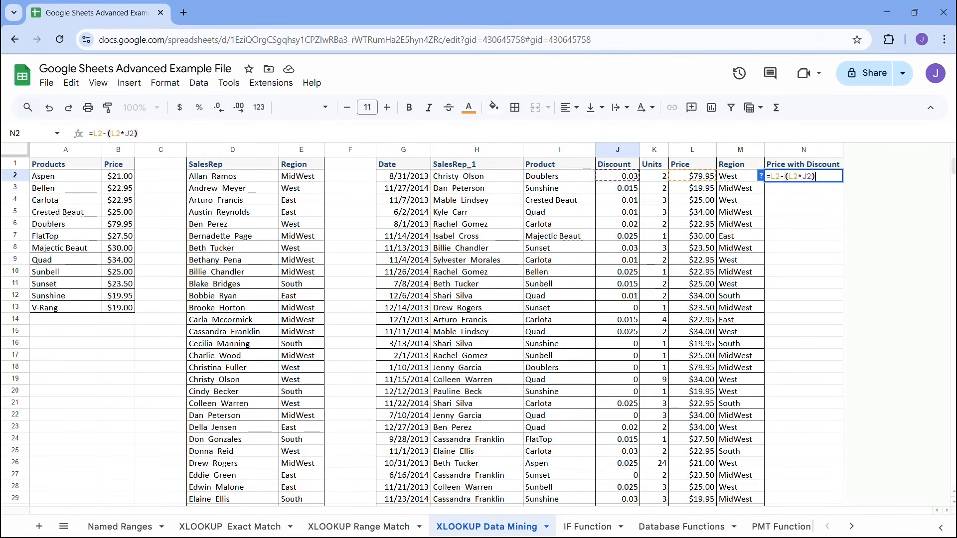
key(Return)
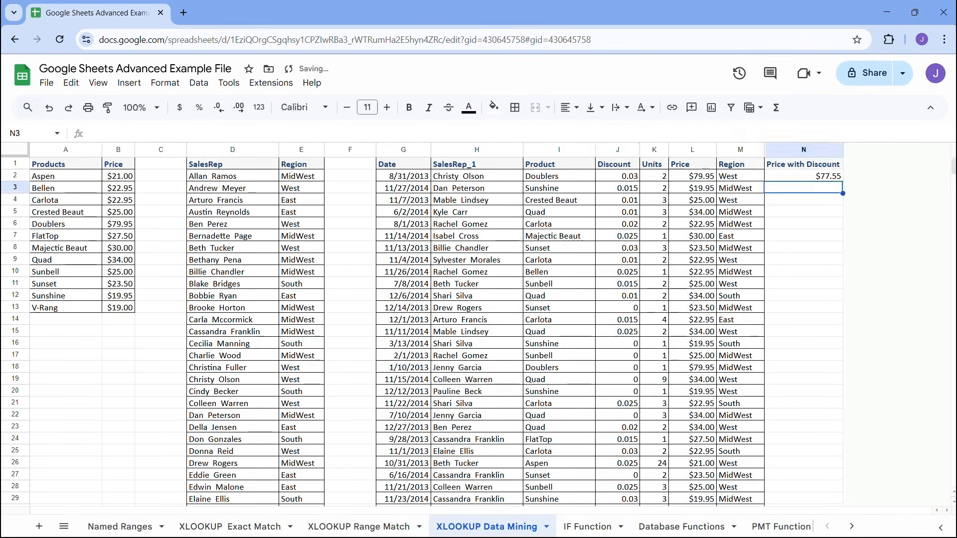
click(833, 177)
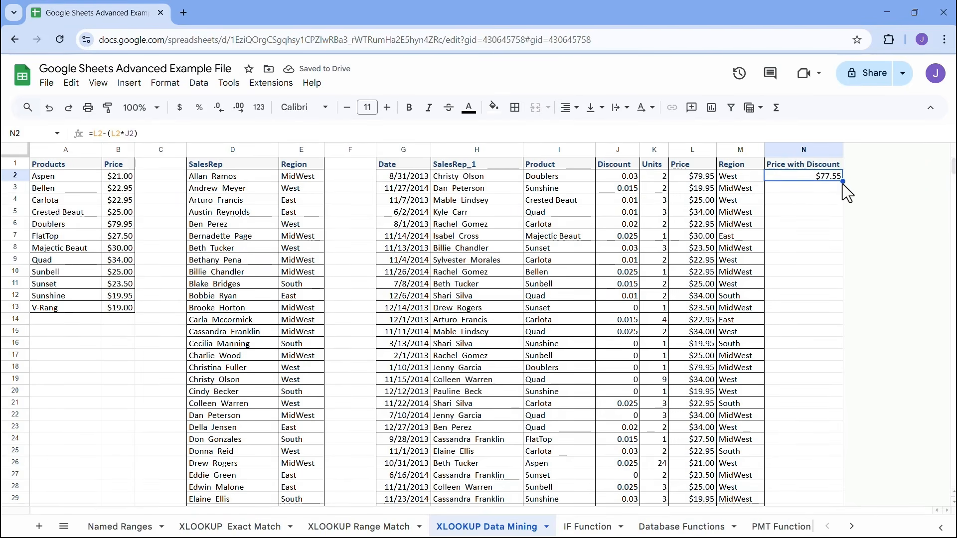
double_click(841, 180)
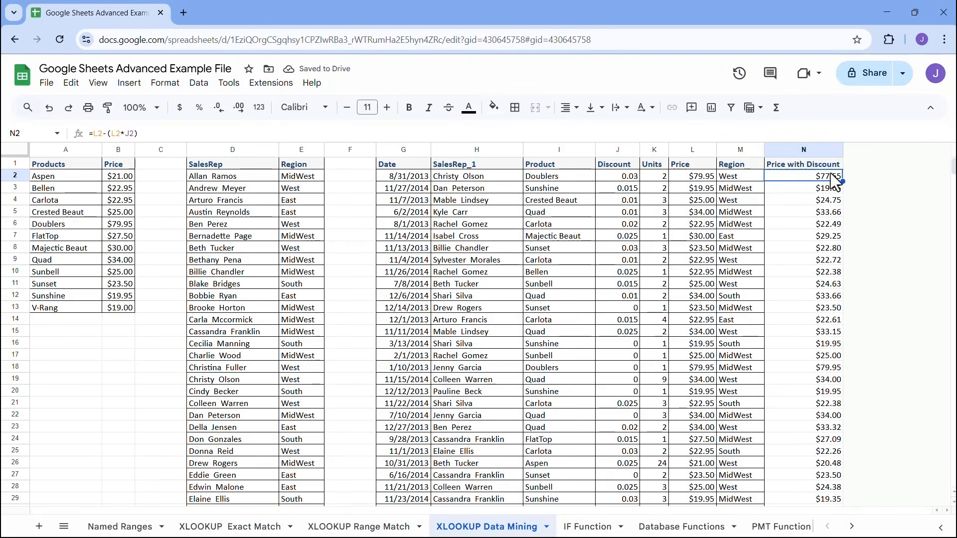
- Insert a column after the sales table's Price with Discount column and head it "Total Sales"
right_click(817, 149)
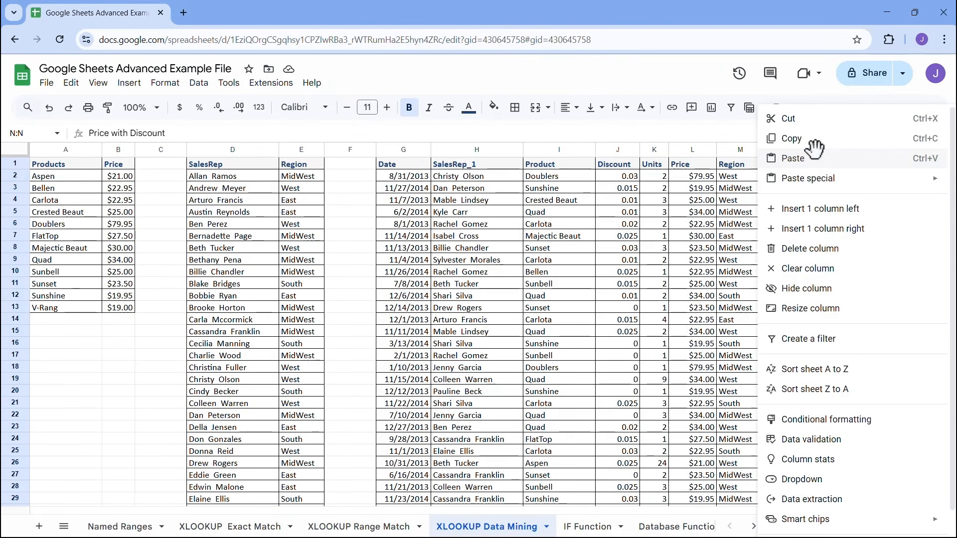
click(825, 229)
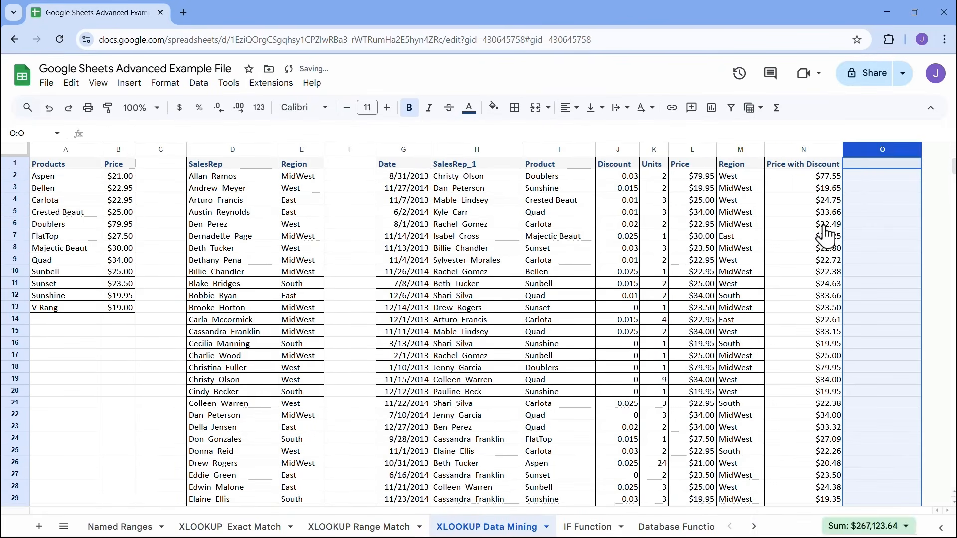
click(862, 166)
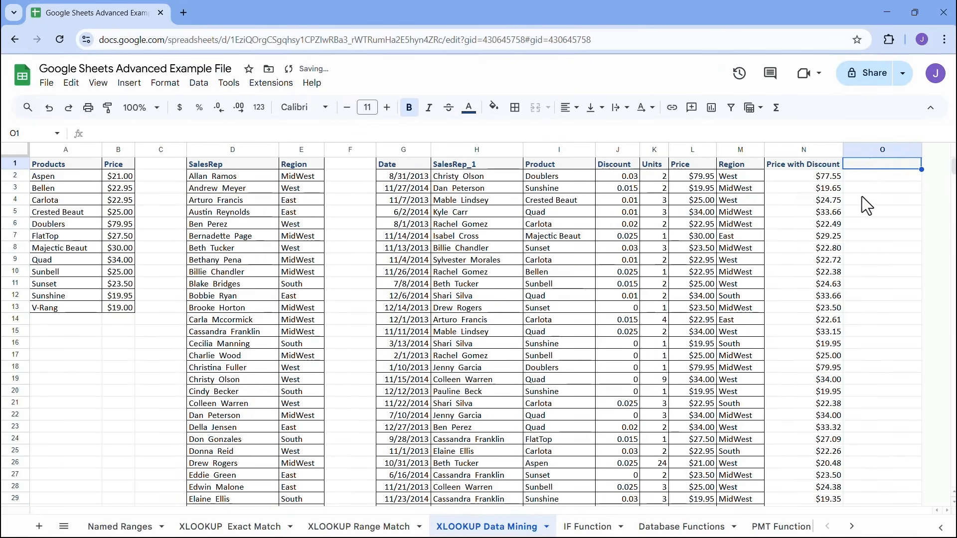
text(Total Sales)
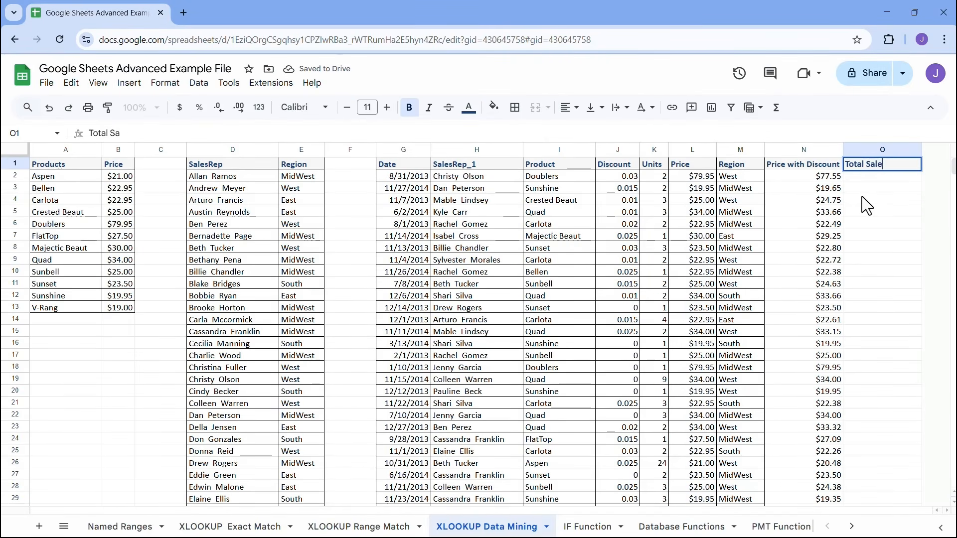
- Calculate the first sale's total in O2 with =N2*K2 and autofill the formula down the Total Sales column
click(861, 176)
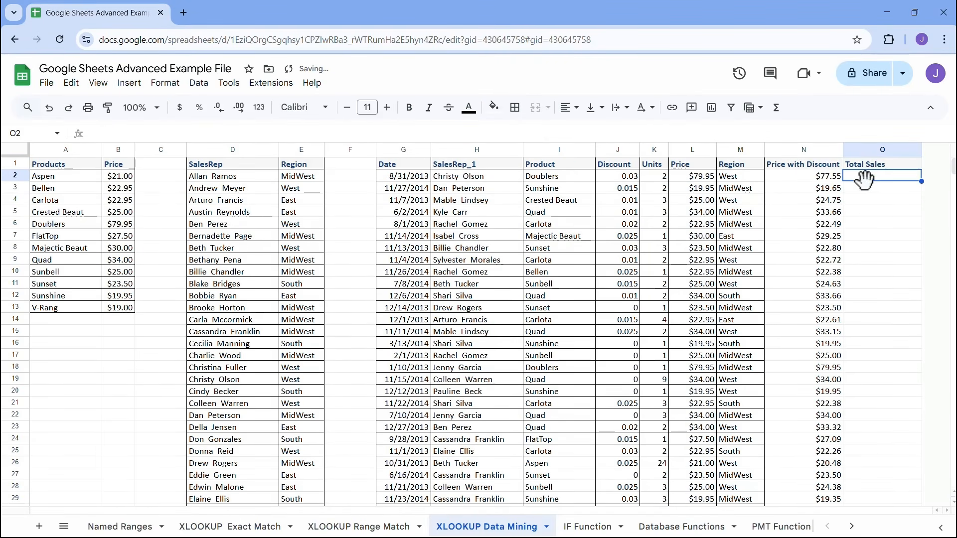
text(=)
click(818, 177)
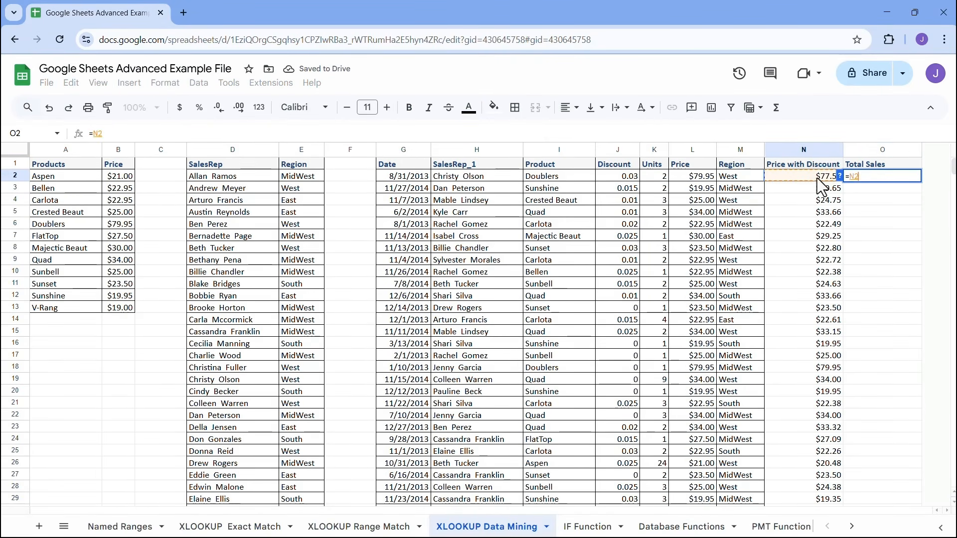
text(*)
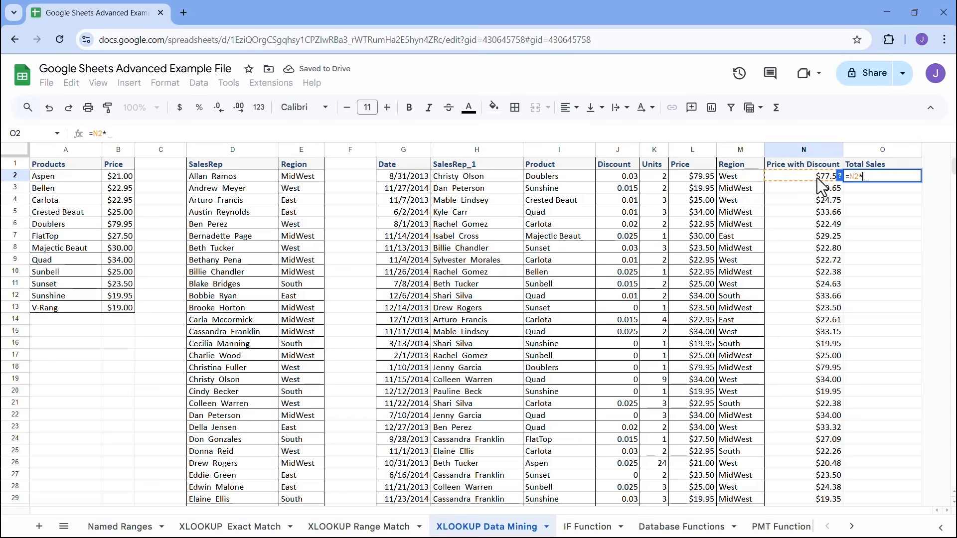
click(656, 177)
key(Return)
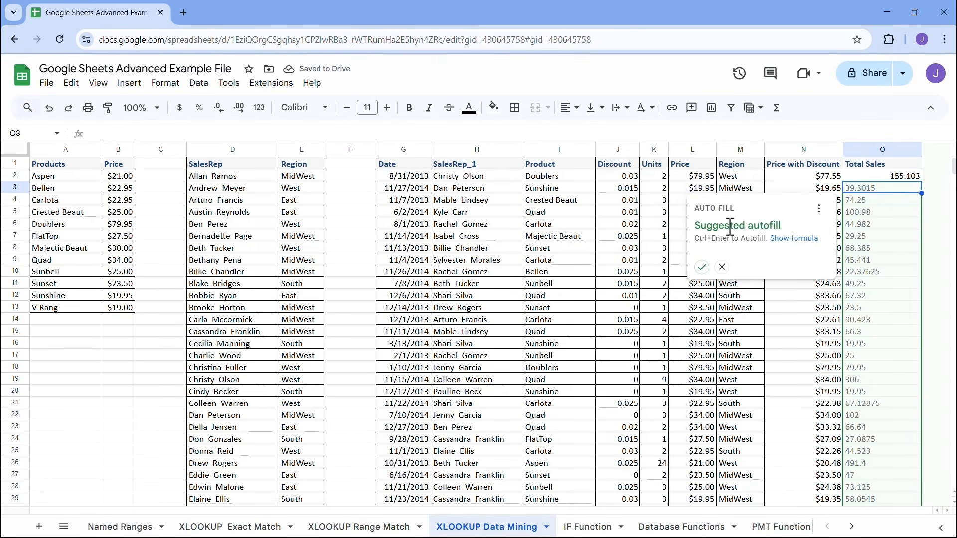
click(702, 269)
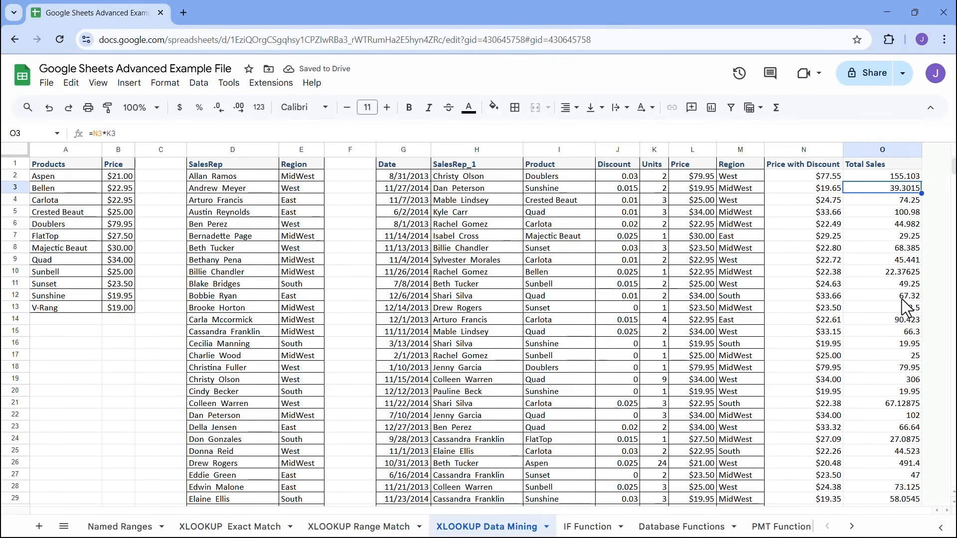
- Apply all borders to the Price with Discount and Total Sales columns from their headings down to the last row
right_click(883, 150)
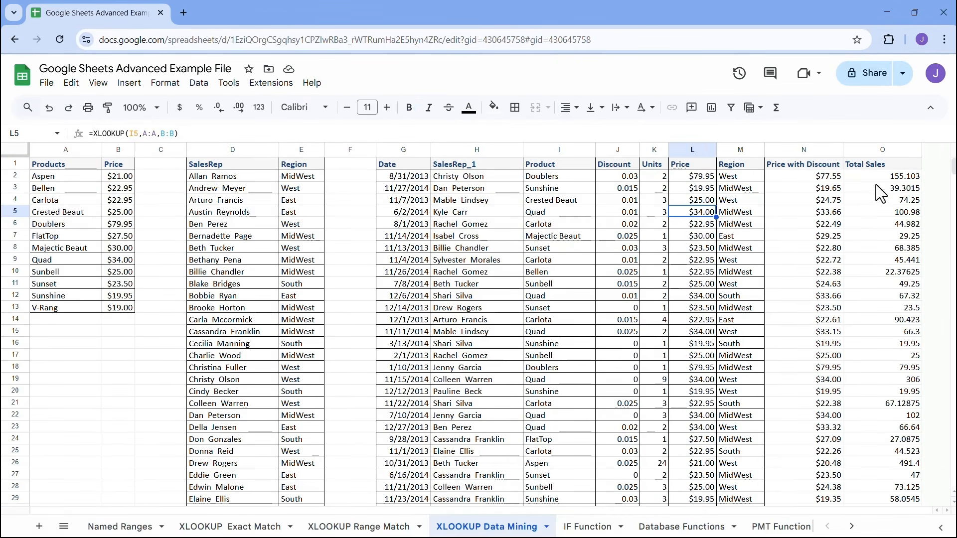
click(799, 175)
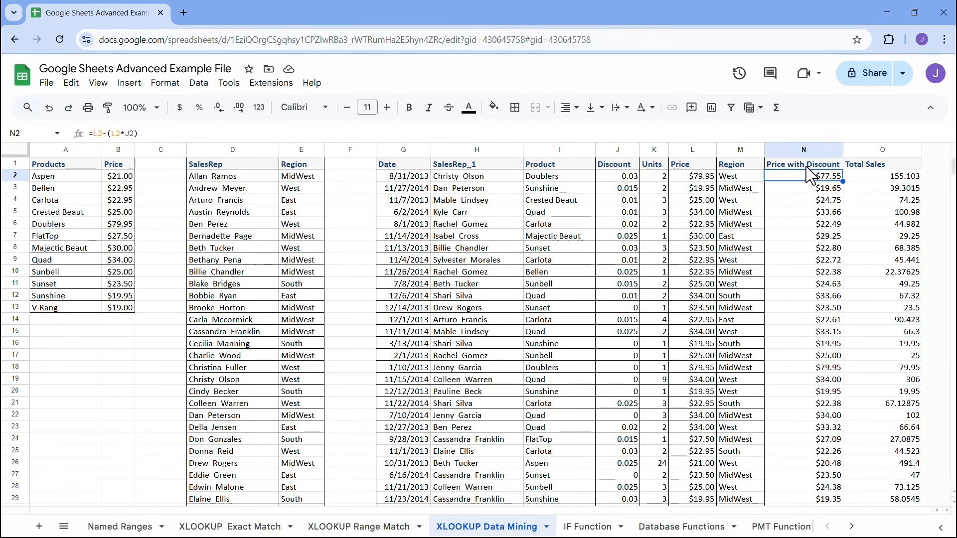
click(806, 166)
key(shift+Right)
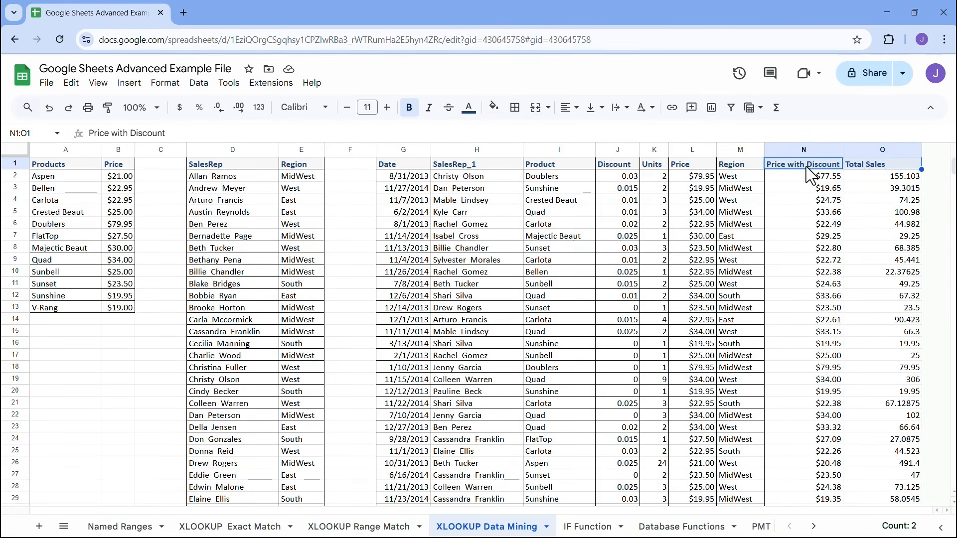
key(ctrl+shift+Down)
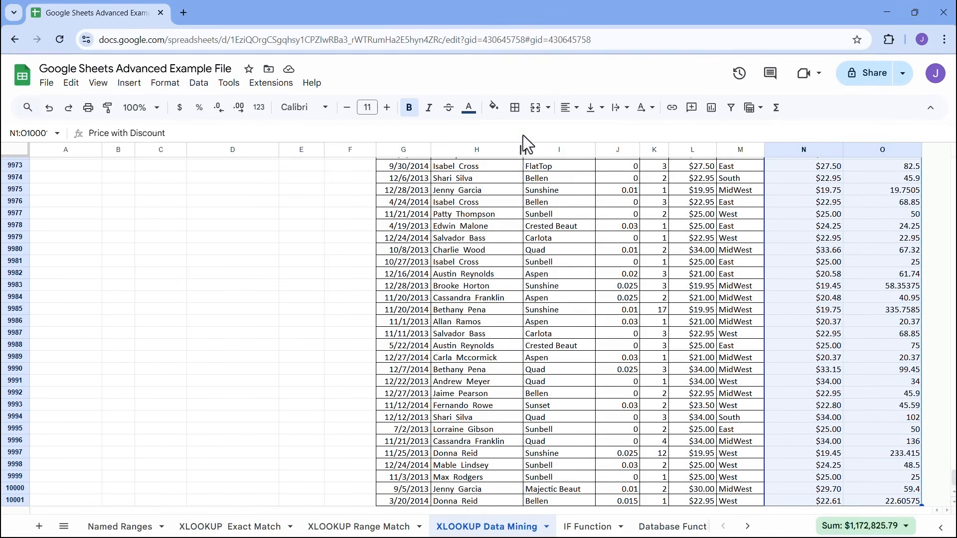
click(515, 107)
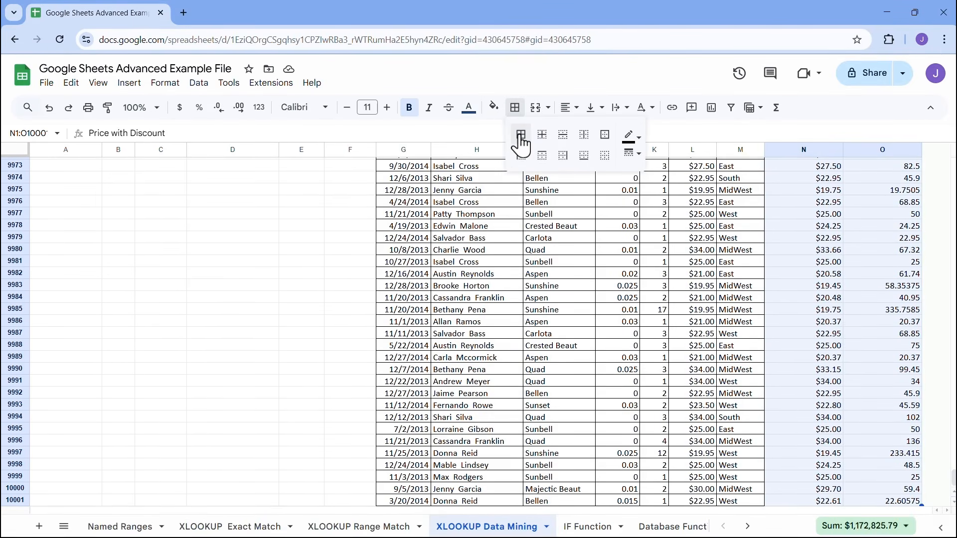
click(521, 141)
click(819, 291)
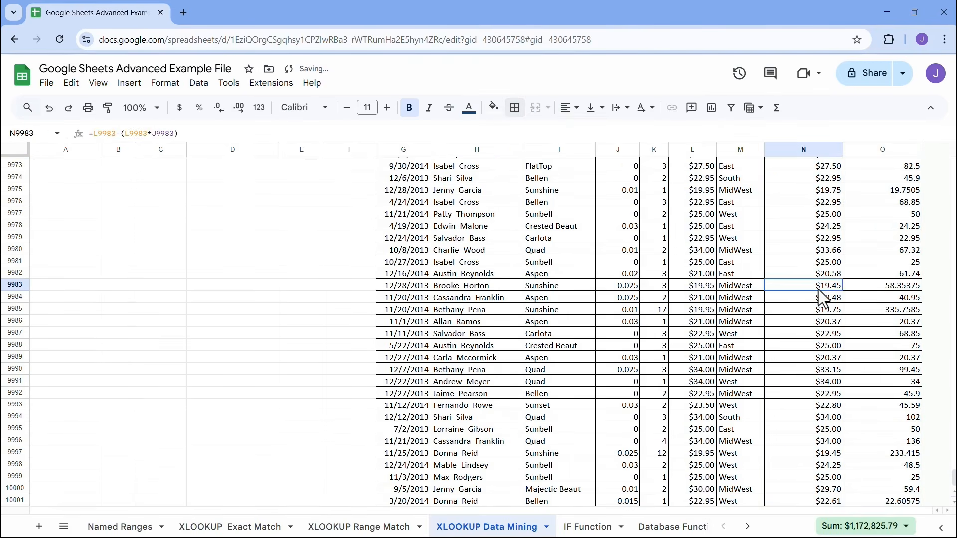
key(ctrl+Home)
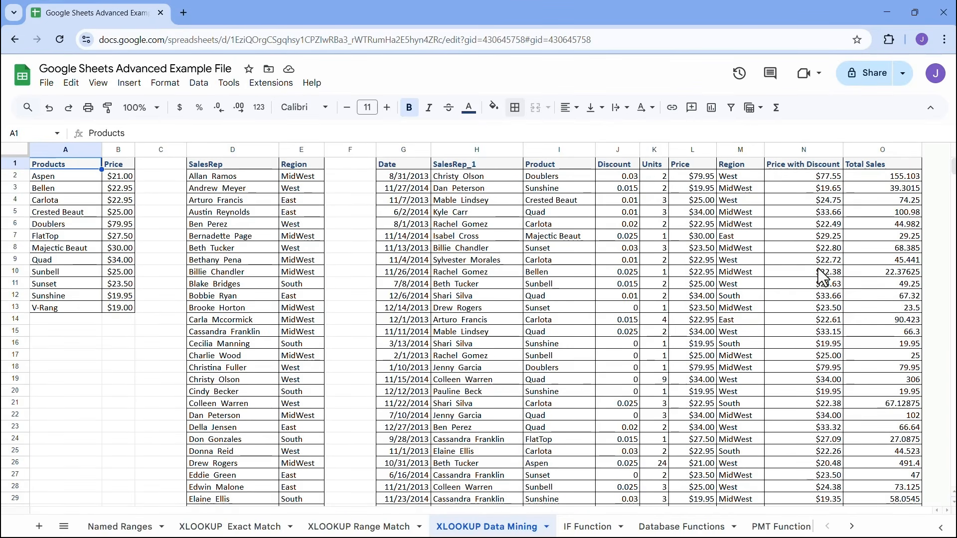
- Format all Total Sales values from O2 down to the last row as currency
click(873, 175)
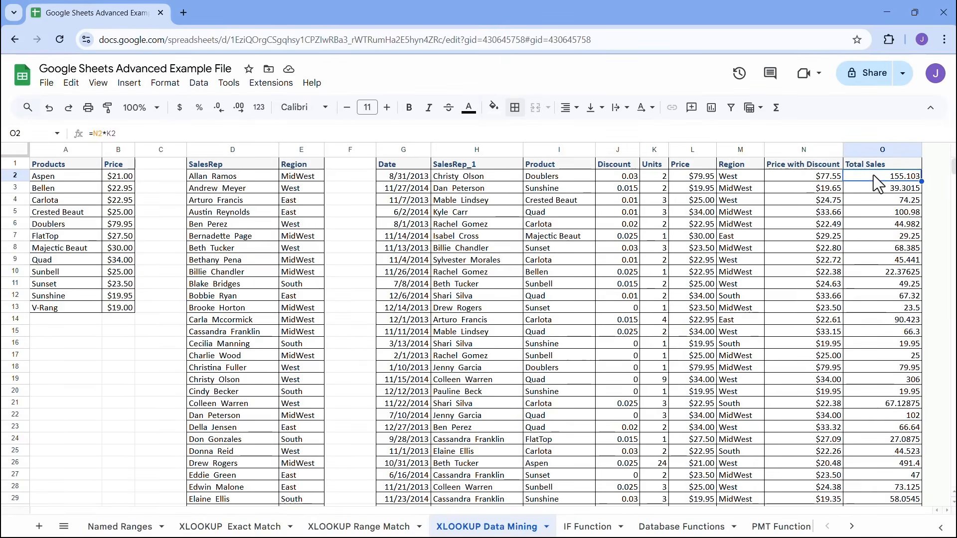
key(ctrl+shift+Down)
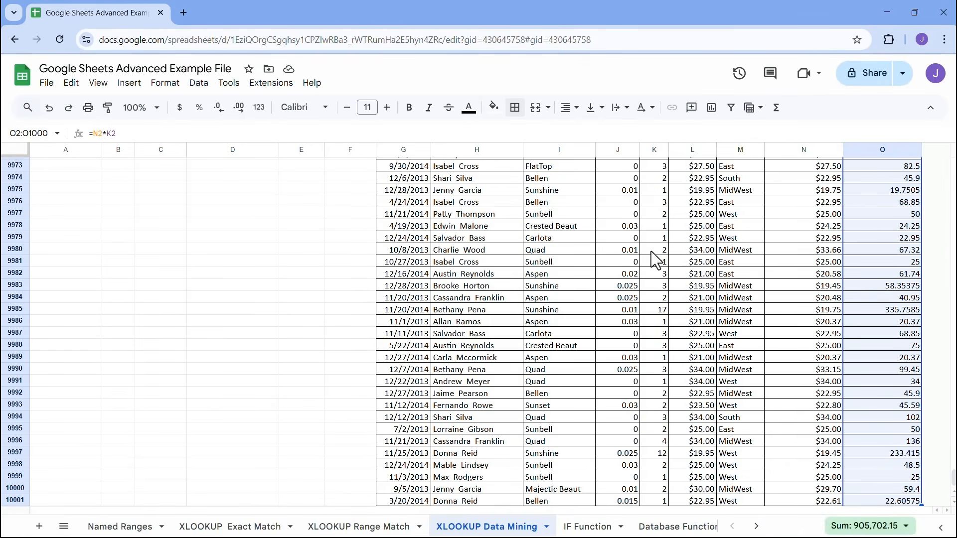
click(180, 107)
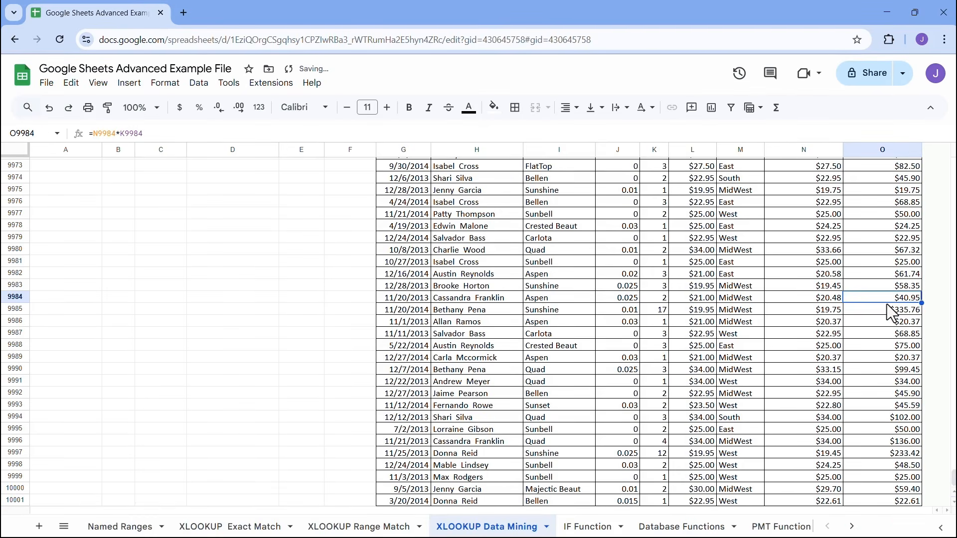
key(ctrl+Home)
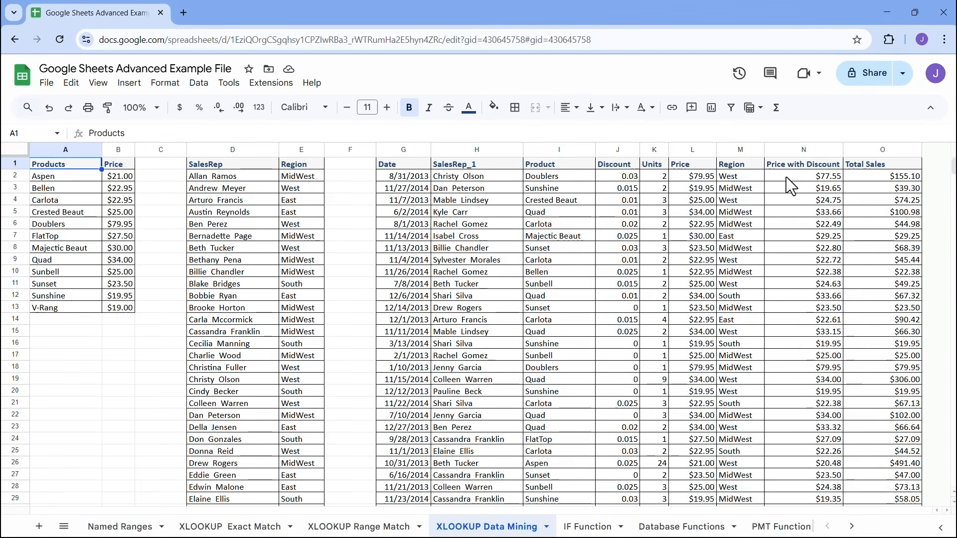
- Practise selecting the Price with Discount and Total Sales columns from headings to last row, and return to the sheet's start
drag(793, 166, 819, 400)
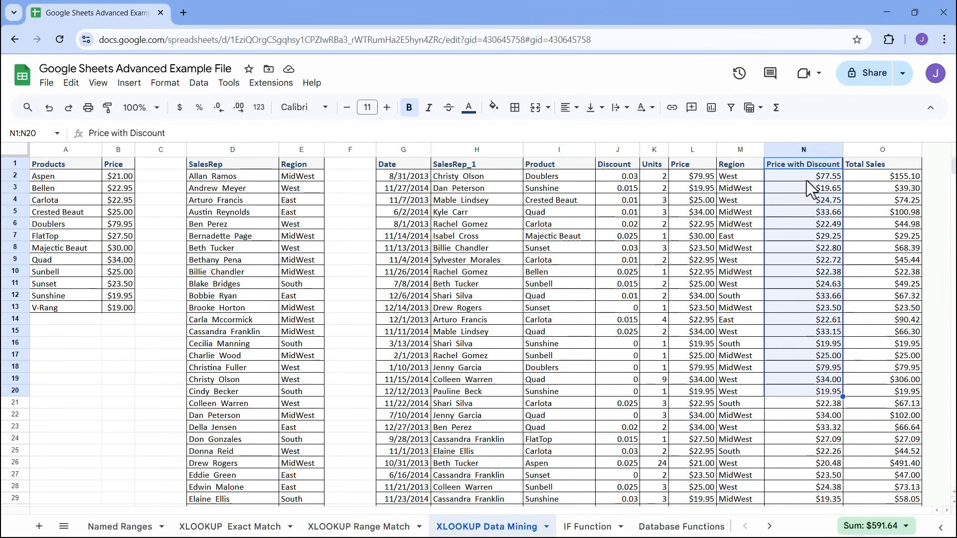
click(807, 166)
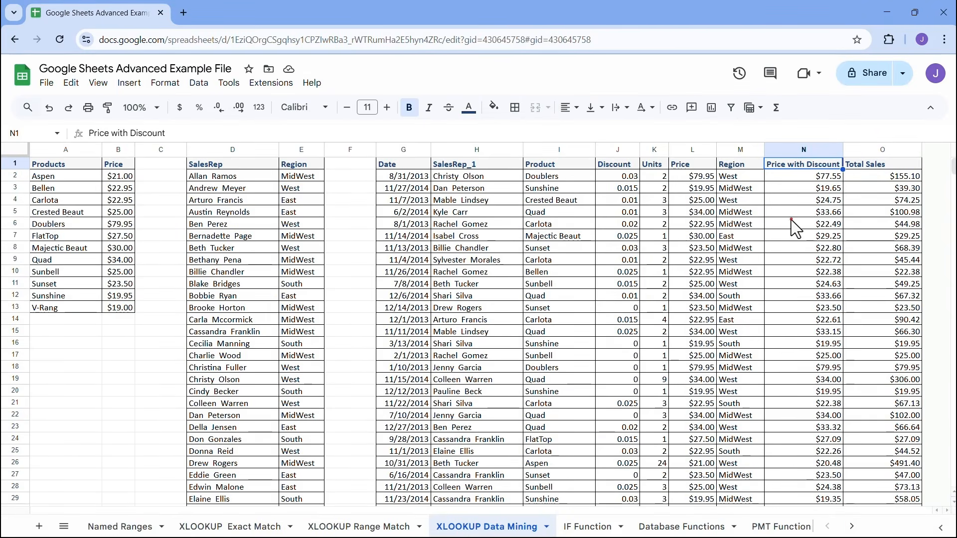
text(ctrl)
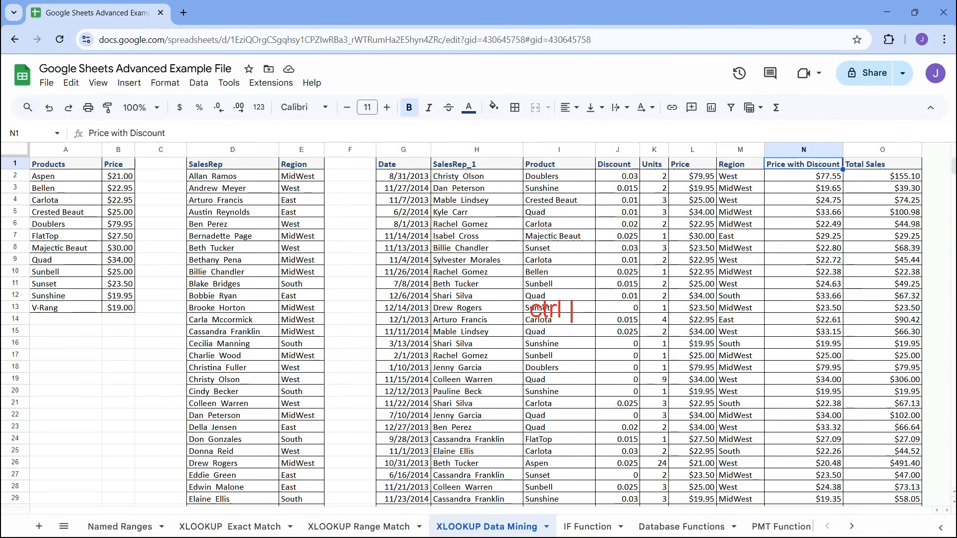
text( + shift down)
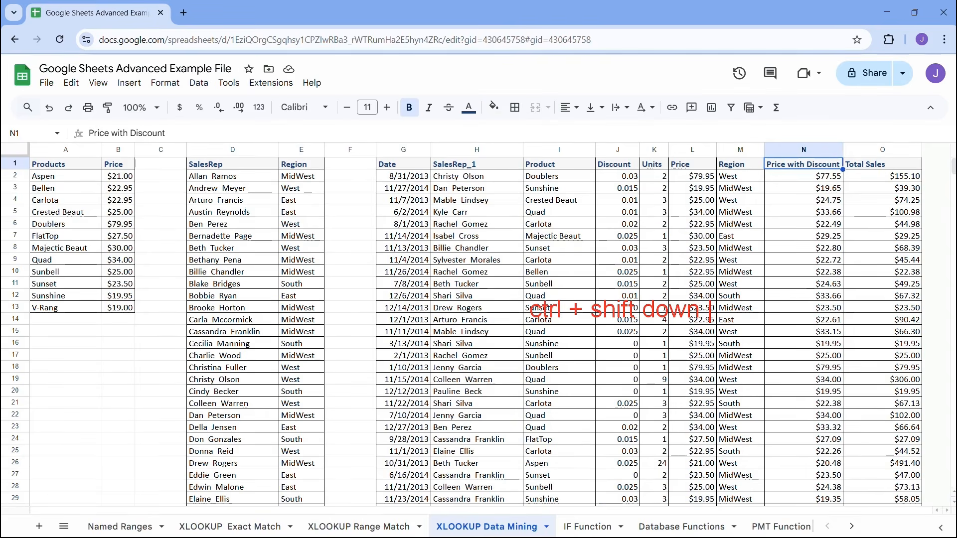
key(Escape)
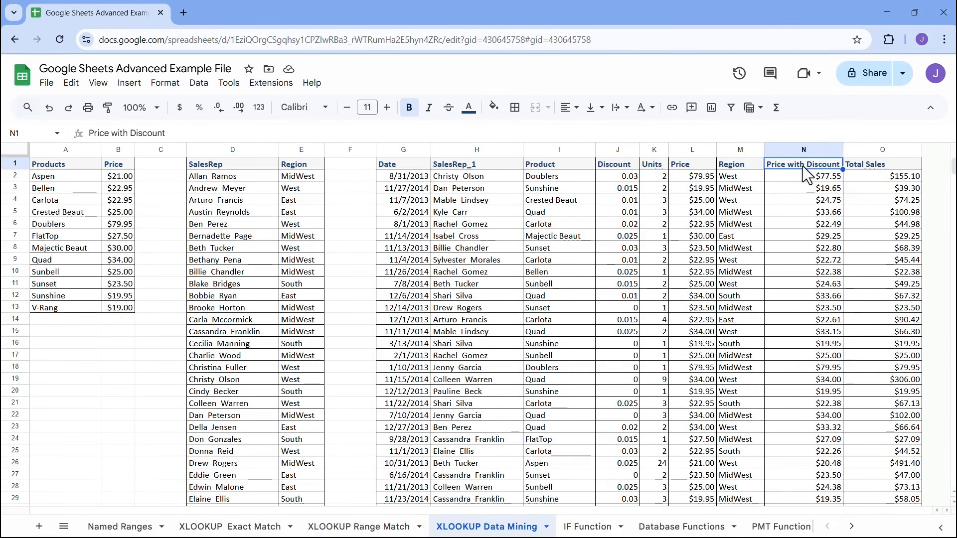
key(ctrl+shift+Down)
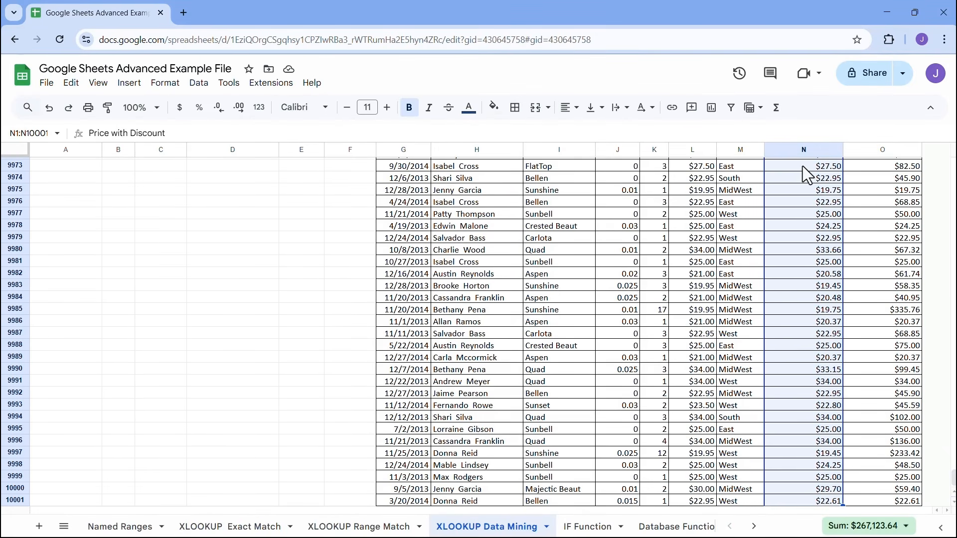
key(shift+Right)
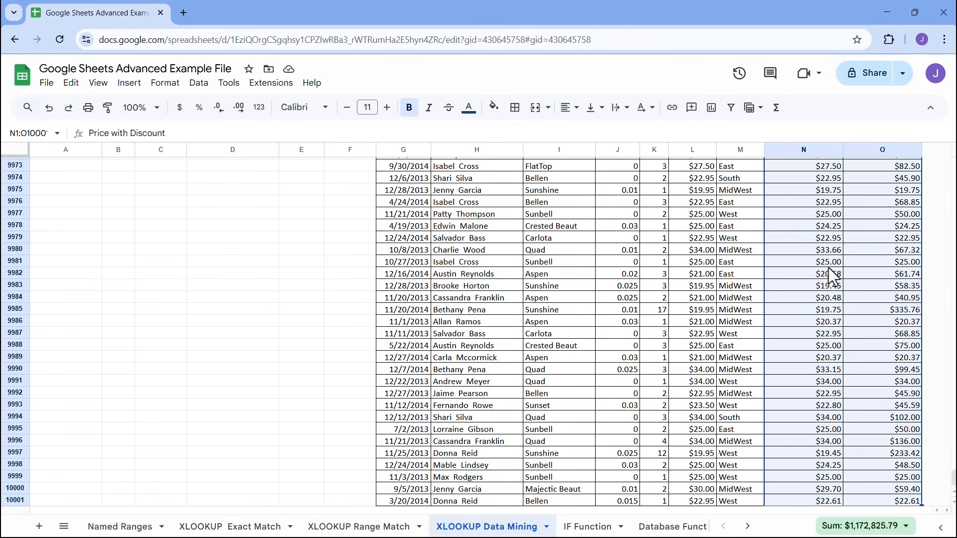
text(Ctrl +)
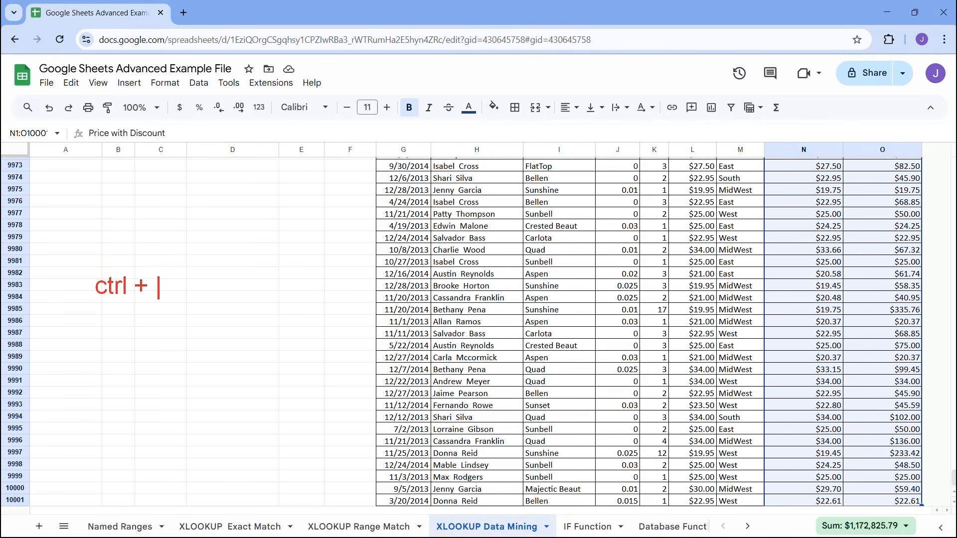
text( home)
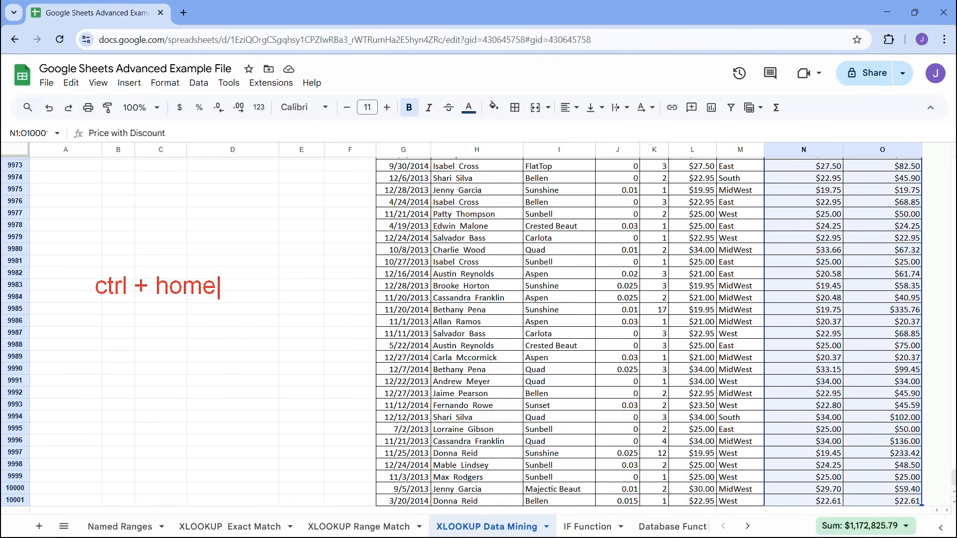
key(ctrl+Home)
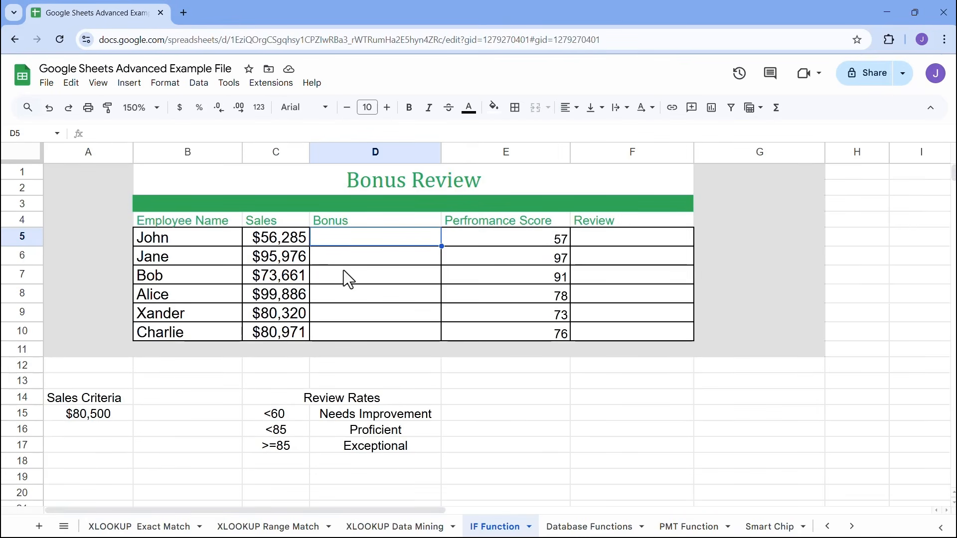
- Start an IF formula in D5 that tests whether the first employee's sales meet the threshold, C5>=80500
text(=if)
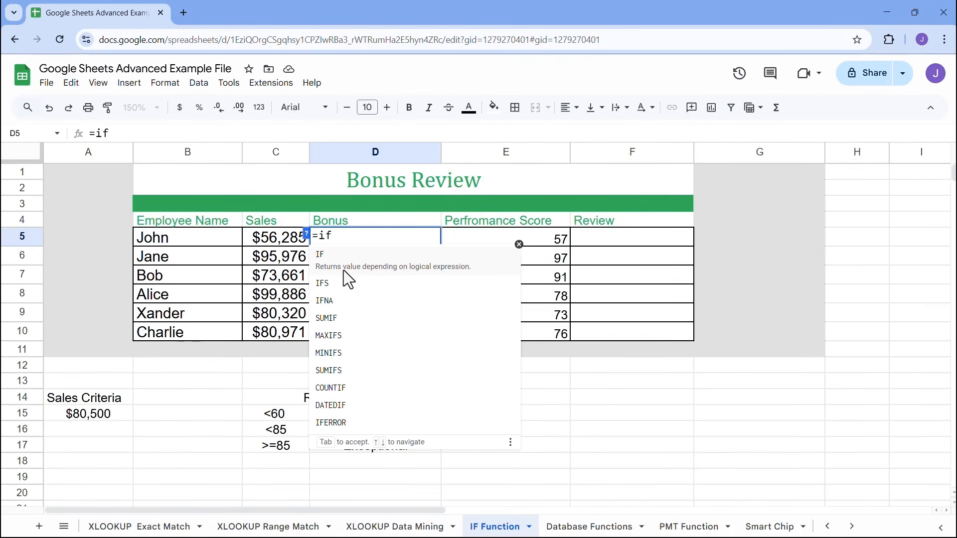
key(Tab)
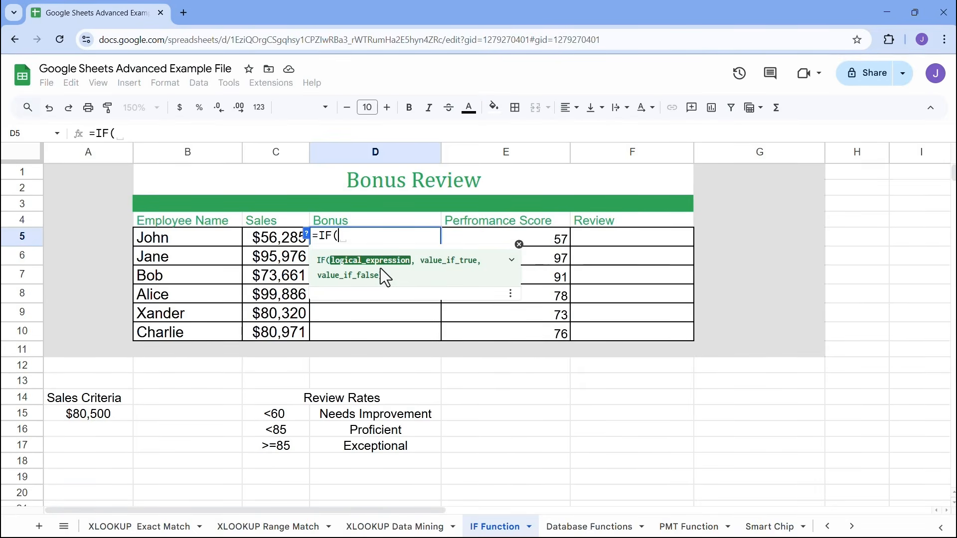
click(276, 238)
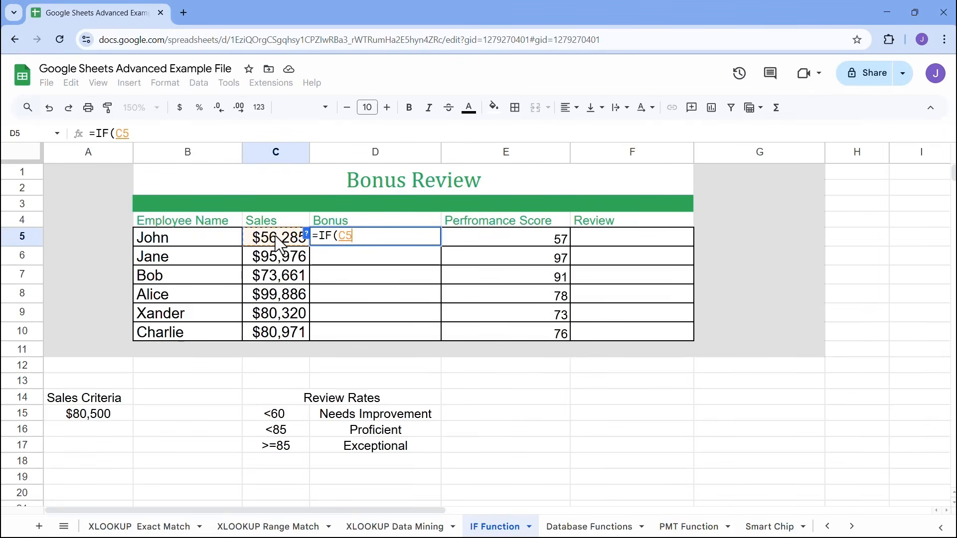
text(>=)
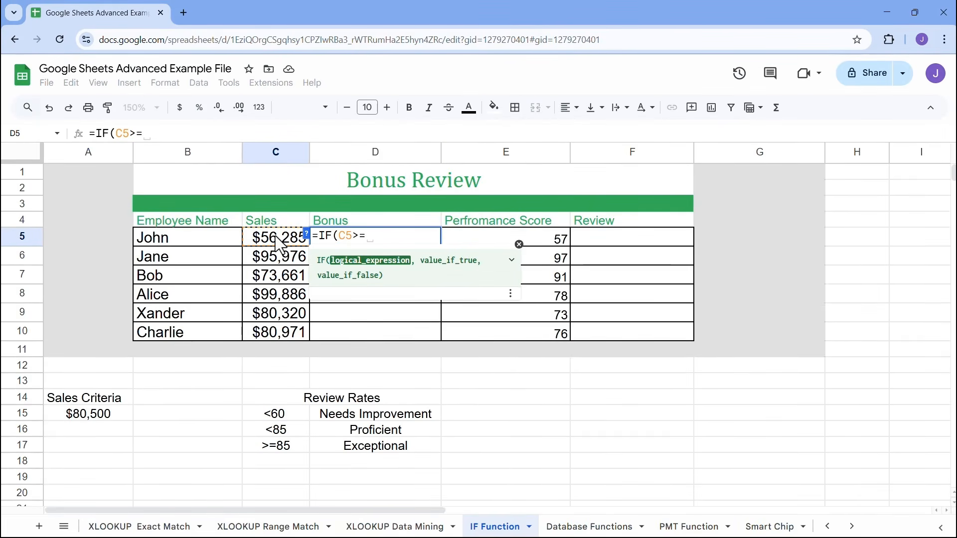
text(80)
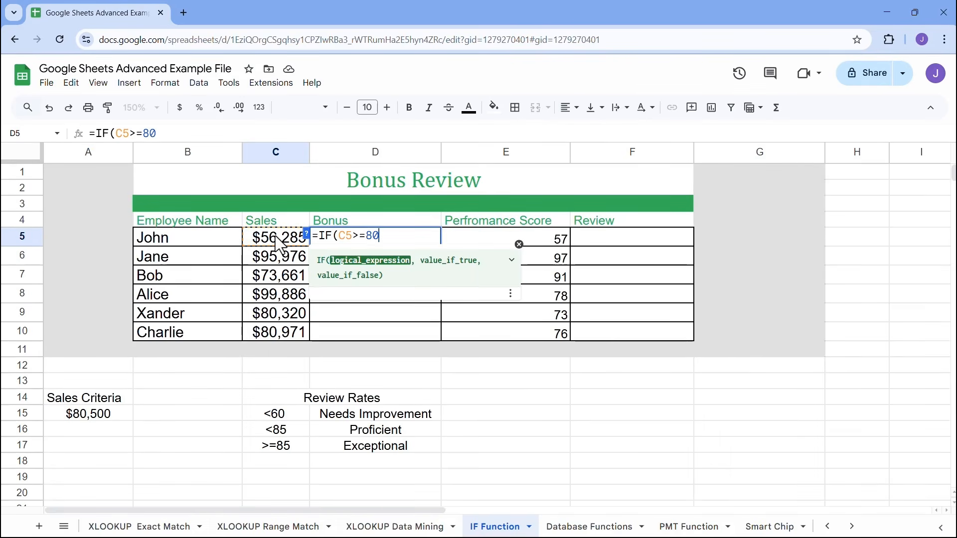
text(500)
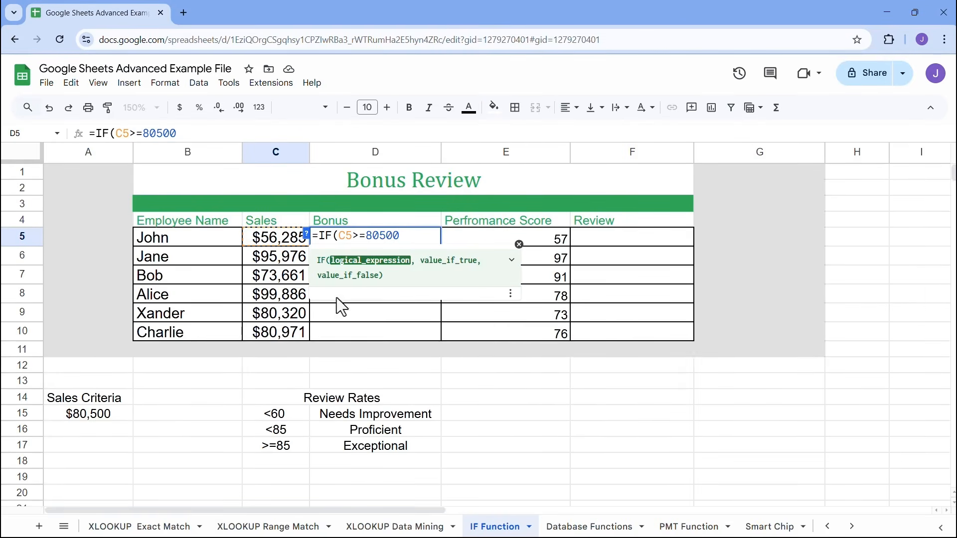
- Replace 80500 in the D5 formula's test with an absolute reference to the Sales Criteria cell, $A$15
drag(400, 237, 371, 237)
key(BackSpace)
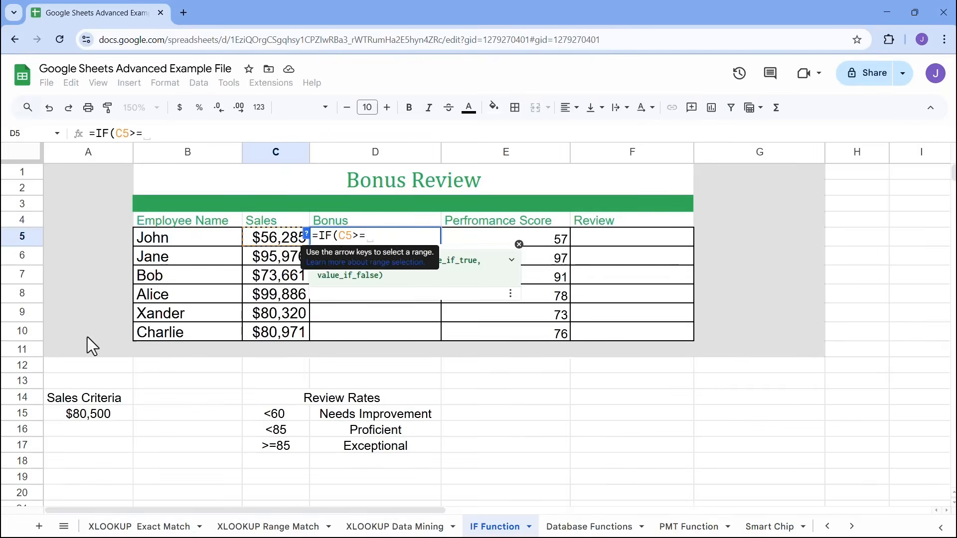
click(102, 420)
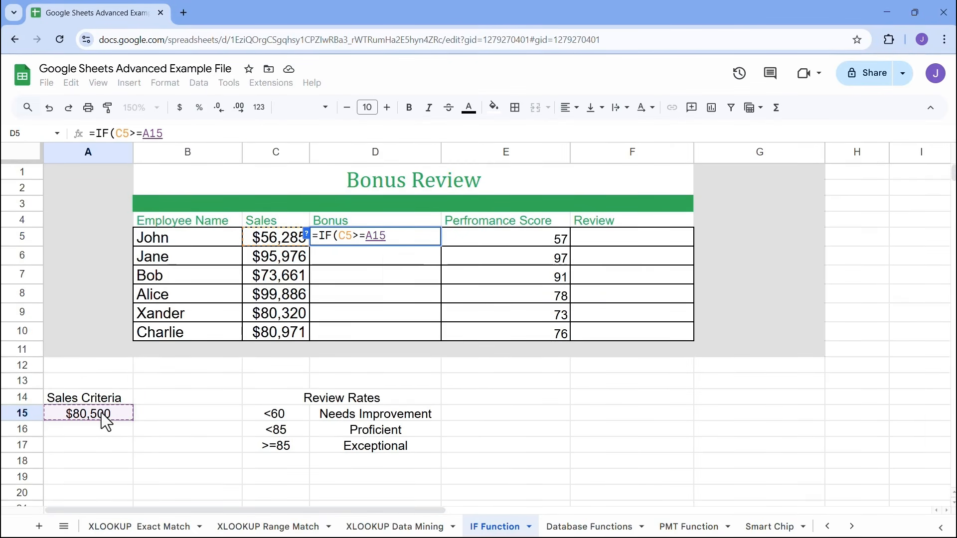
key(F4)
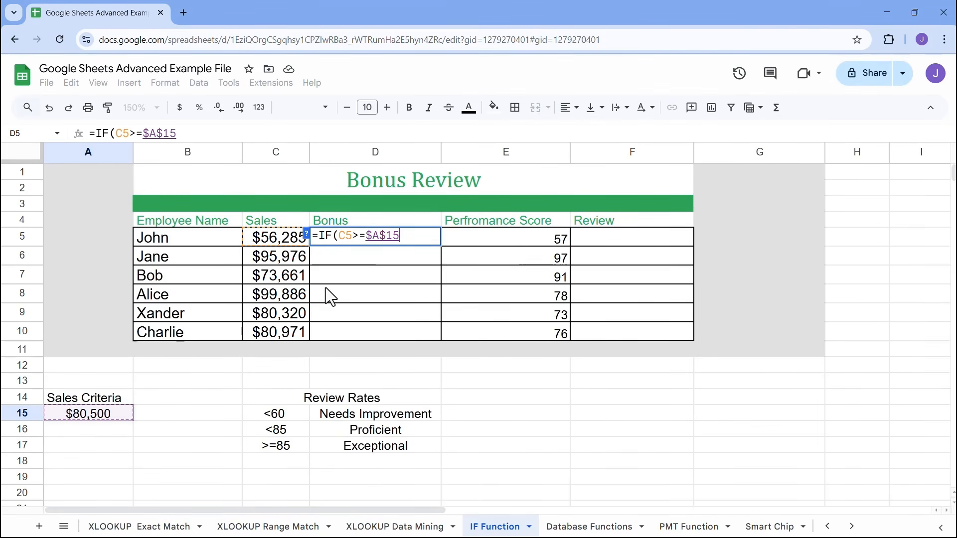
- Complete the D5 formula with "Bonus" if true and "No Bonus" if false, and accept the suggested autofill for the rest of the Bonus column
text(,)
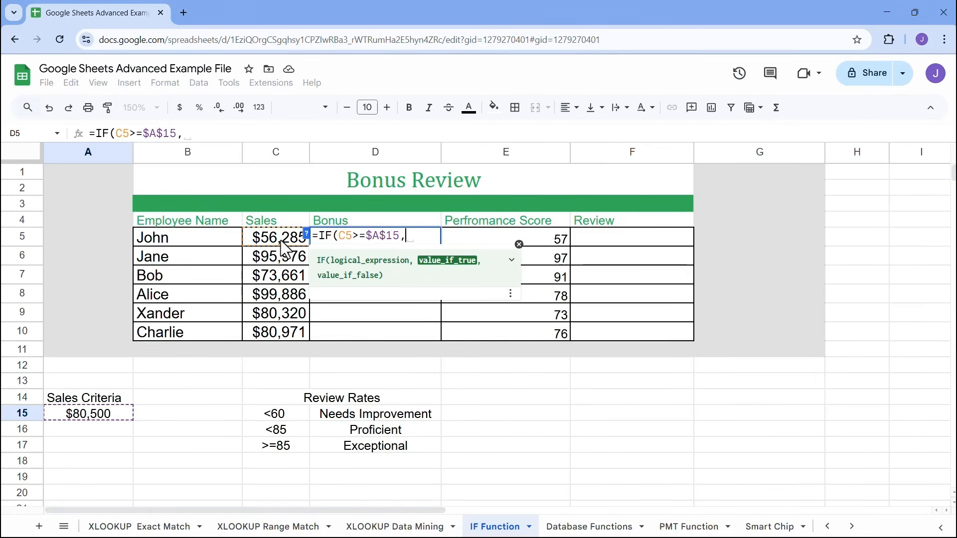
text("Bonus)
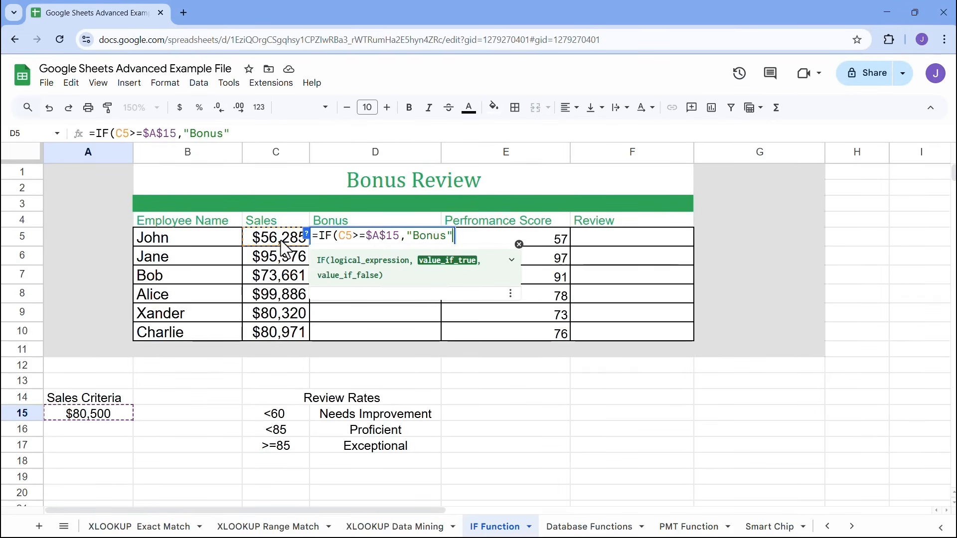
text(, )
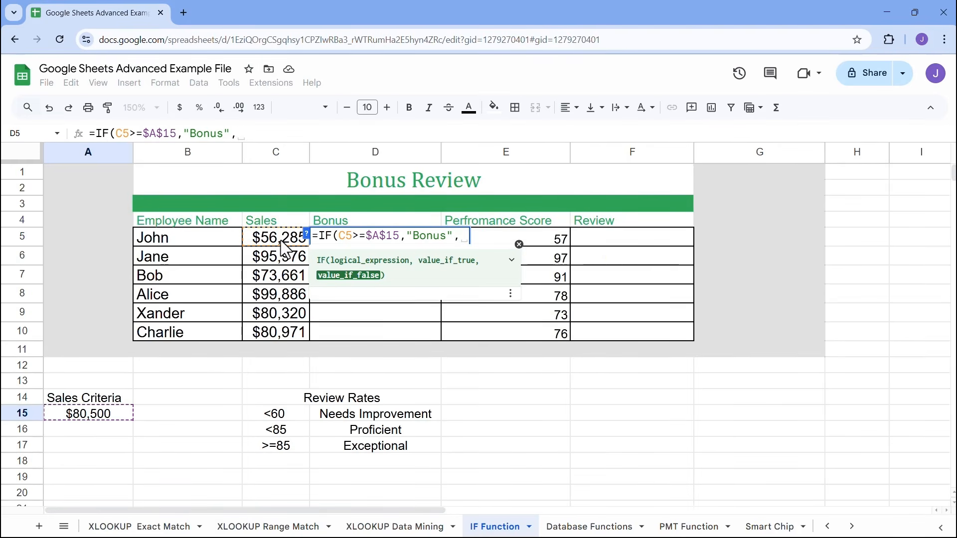
text("No B)
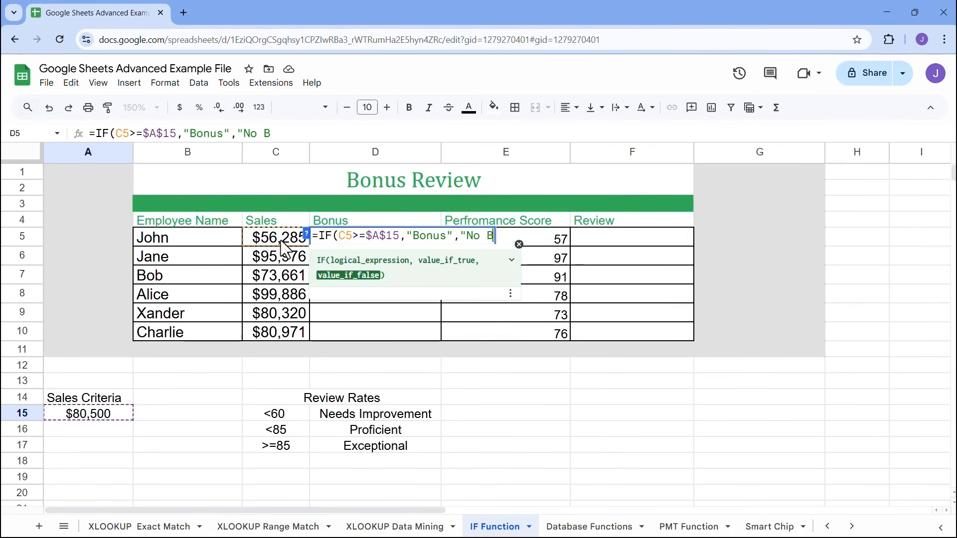
text(onus")
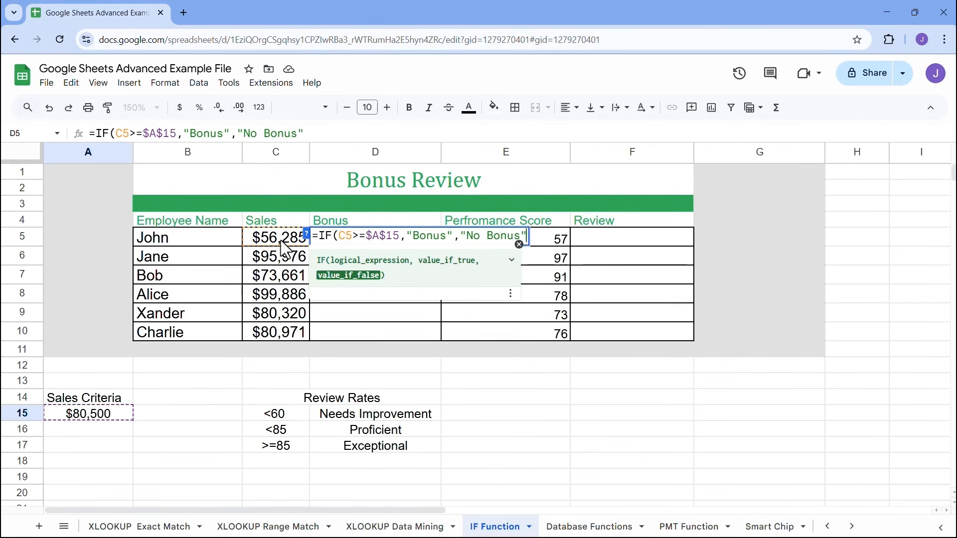
text())
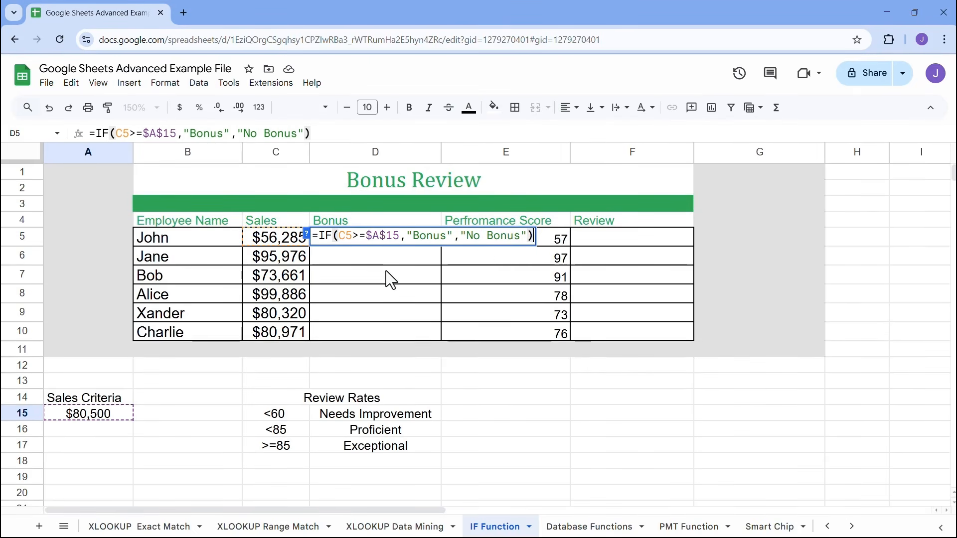
key(Return)
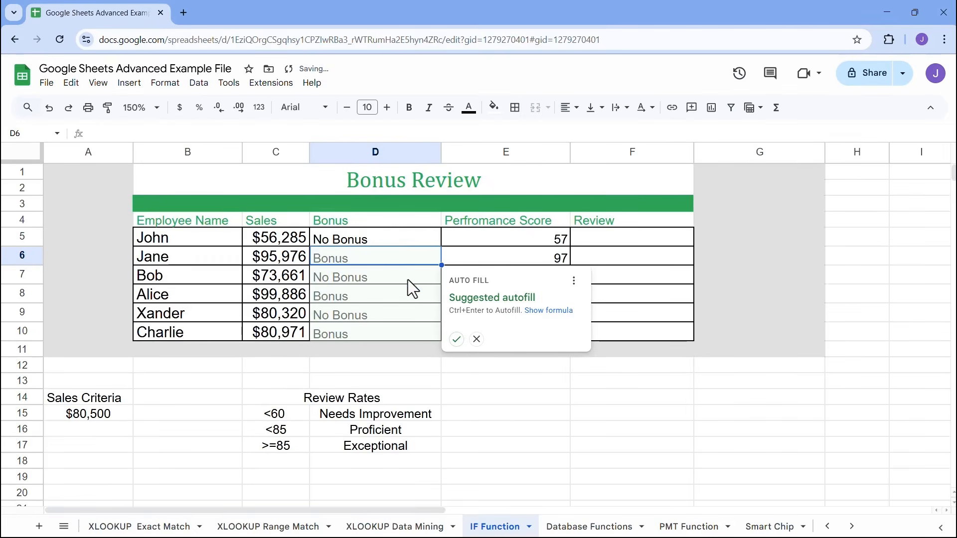
click(456, 340)
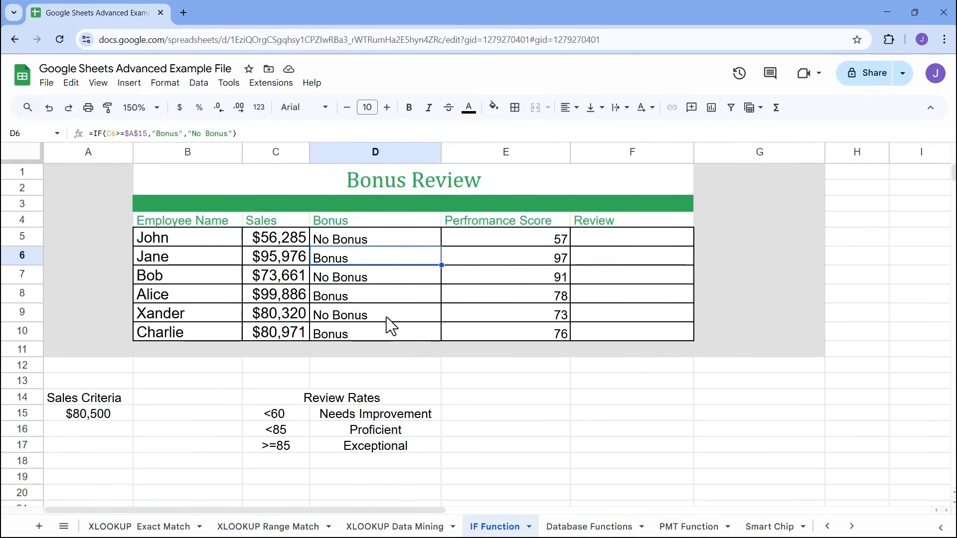
- Change the D5 formula to =IF(C5>=$A$15,C5*5%,0) and fill it down to D10
double_click(378, 237)
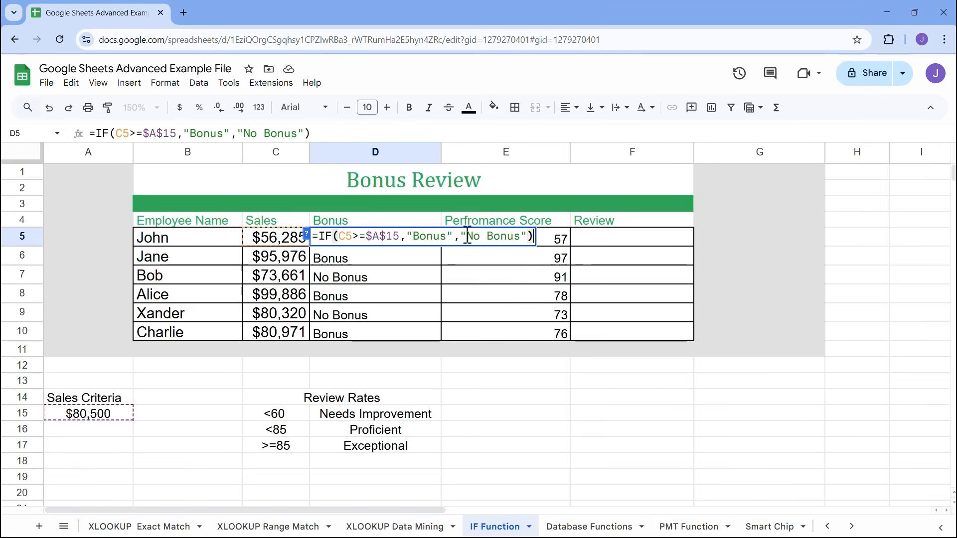
drag(528, 237, 411, 232)
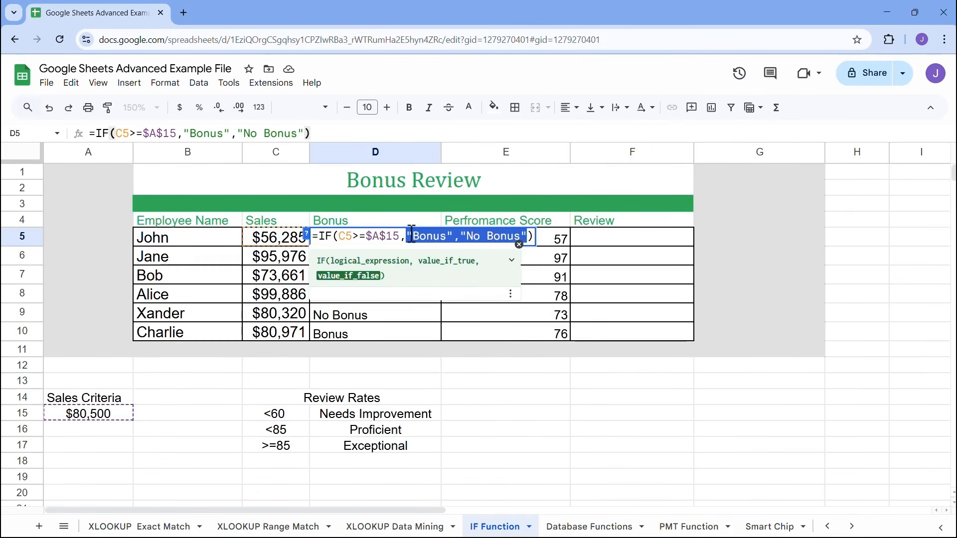
key(BackSpace)
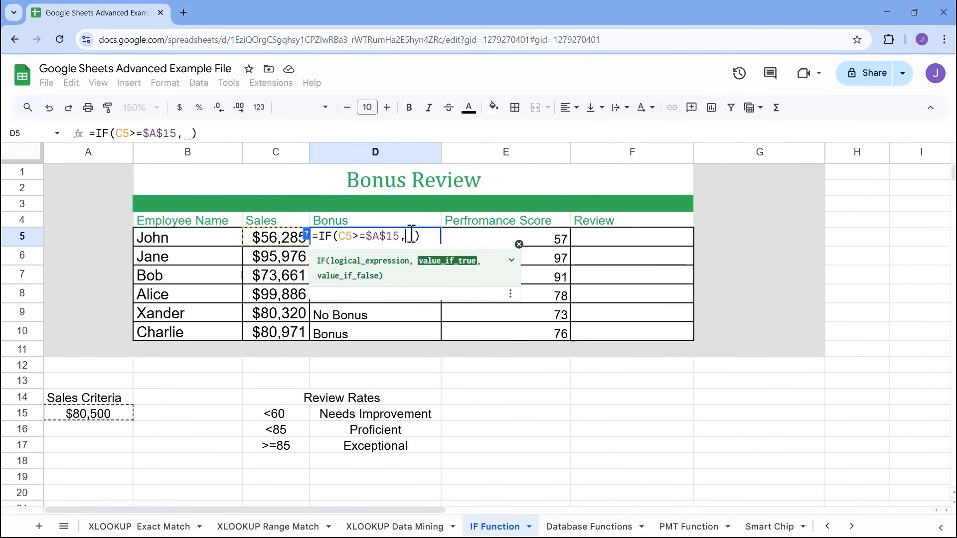
click(264, 242)
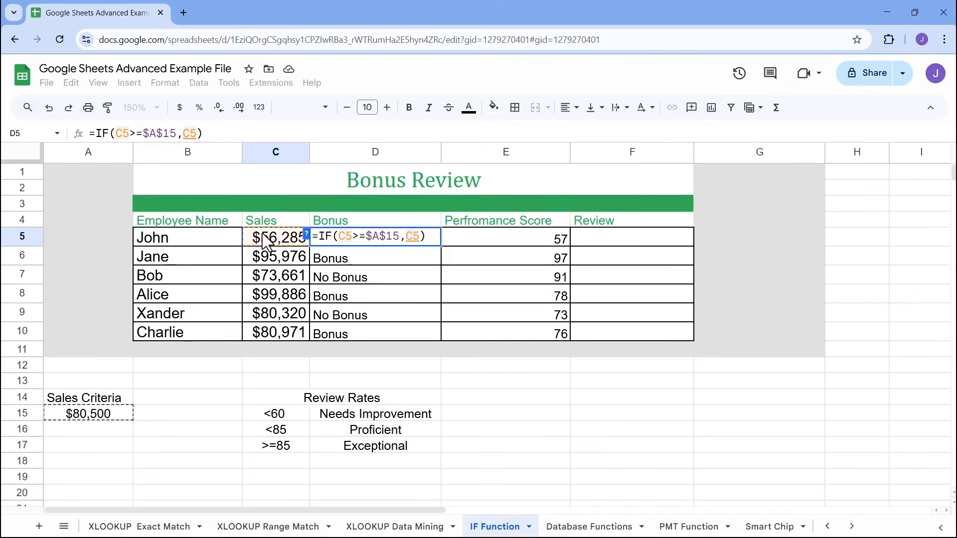
text(*5%)
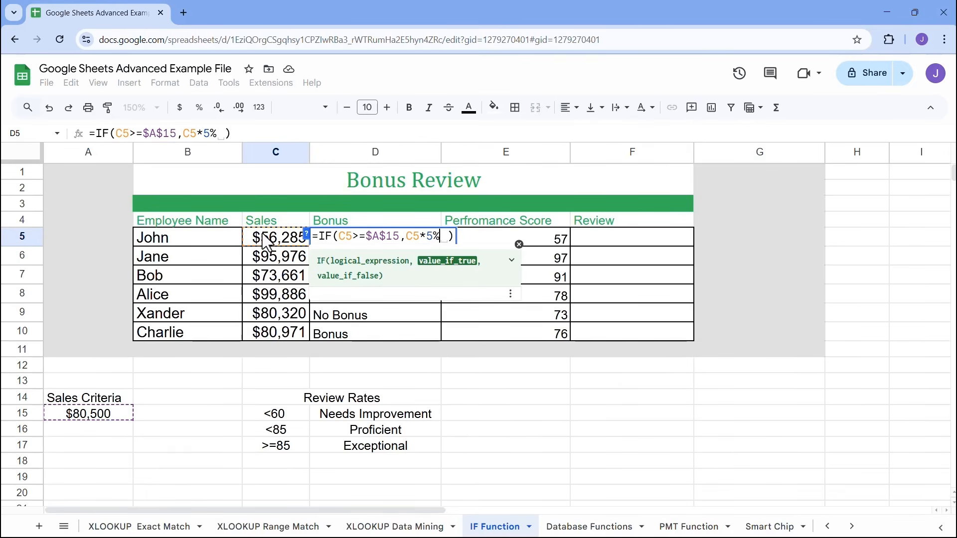
text(,)
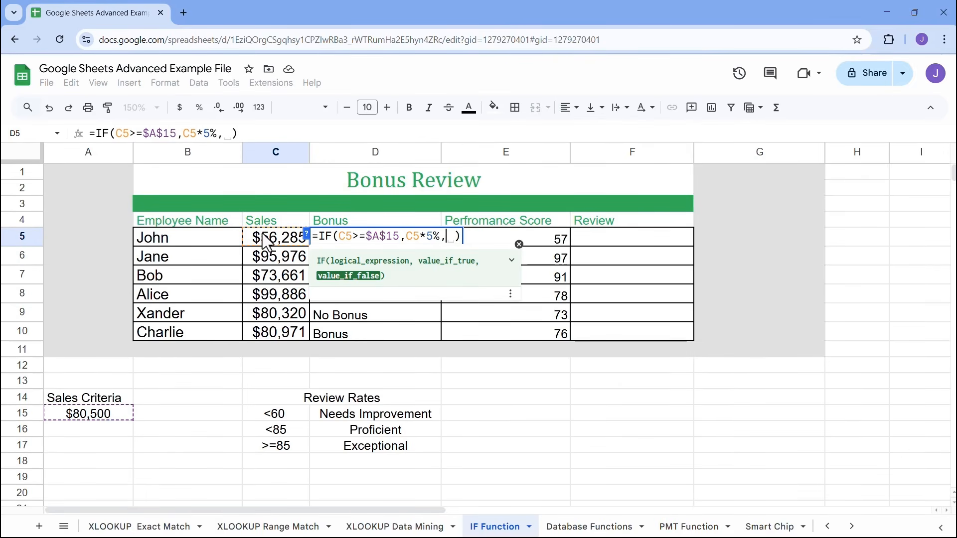
text(0)
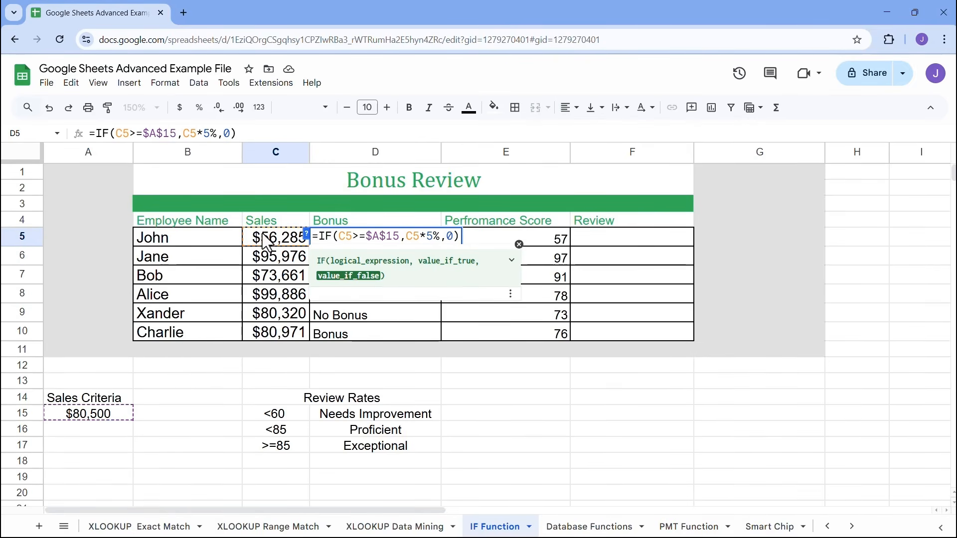
key(Return)
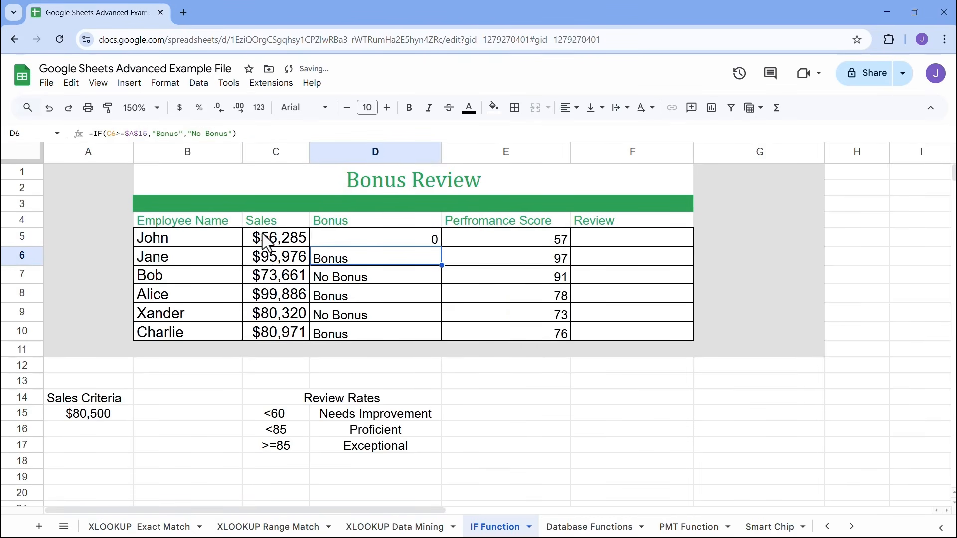
click(416, 240)
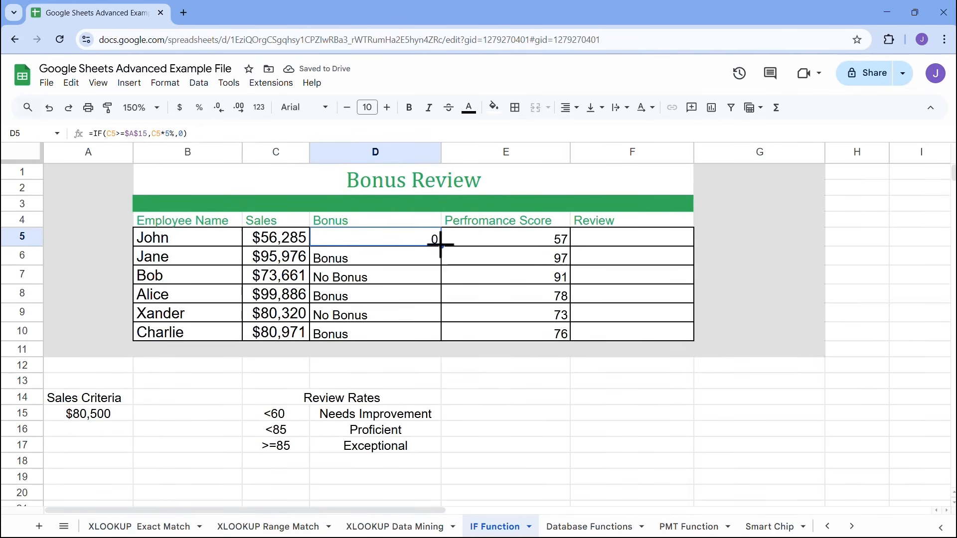
drag(440, 244, 436, 331)
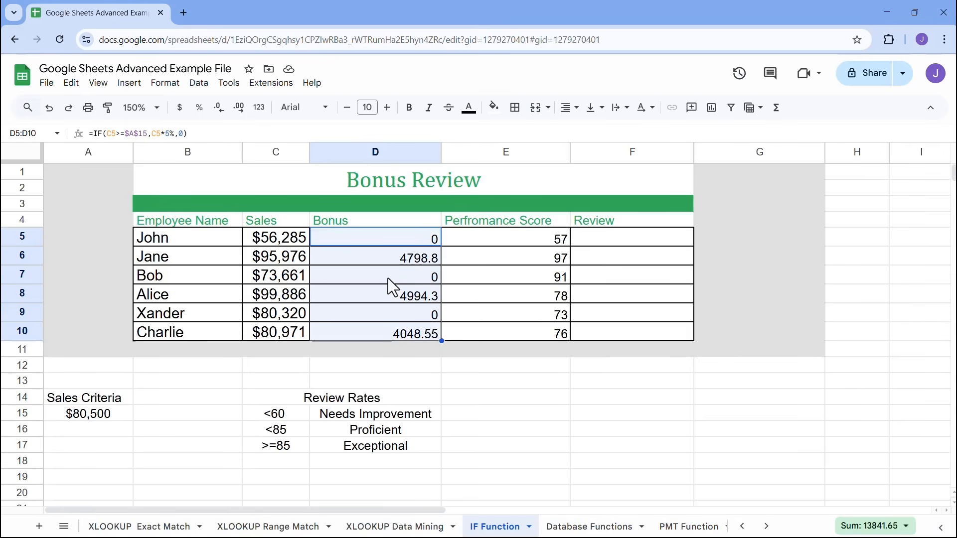
- Format the bonus values in D5:D10 as currency and make column D slightly narrower
click(180, 107)
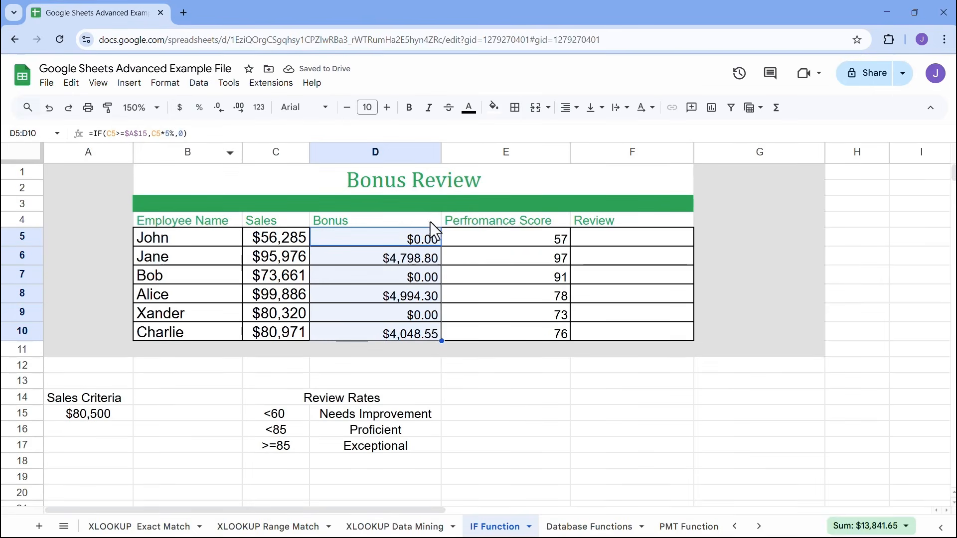
drag(441, 152, 429, 152)
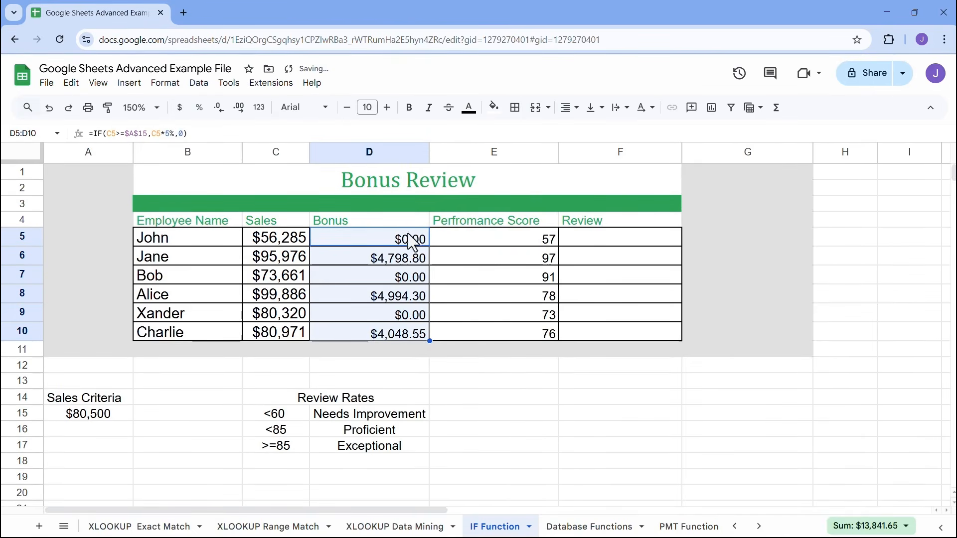
click(492, 238)
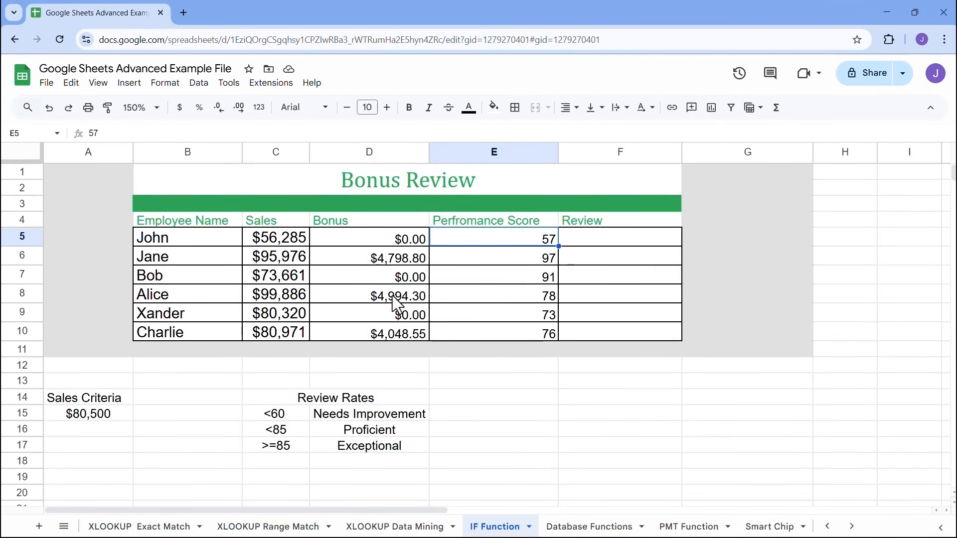
- Replace the value-if-false in the D5 bonus formula with the text "No Bonus"
double_click(375, 239)
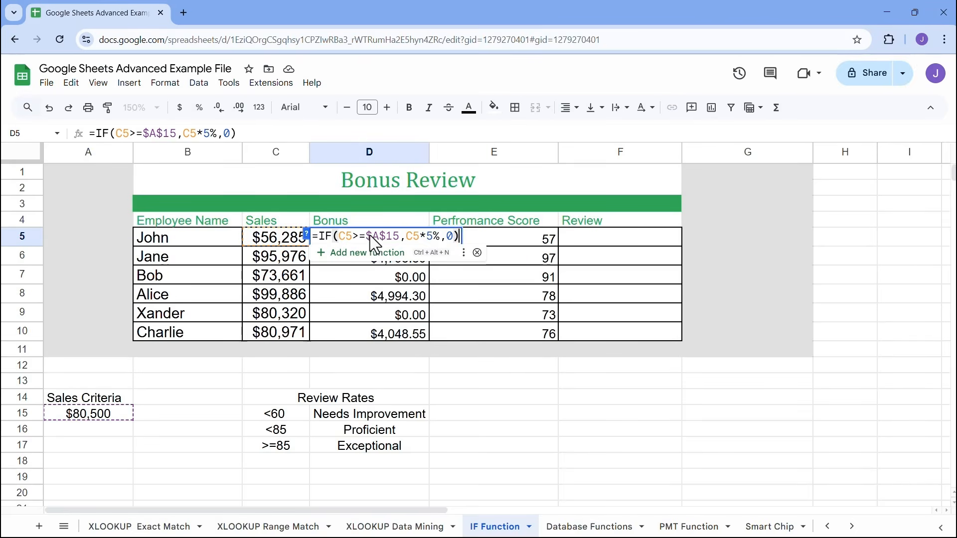
click(455, 237)
key(BackSpace)
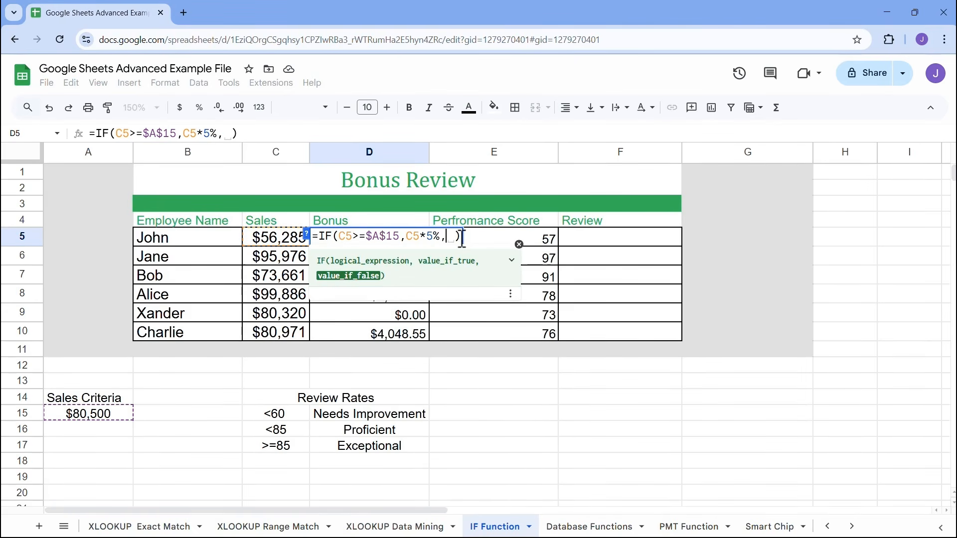
text("No Bonu)
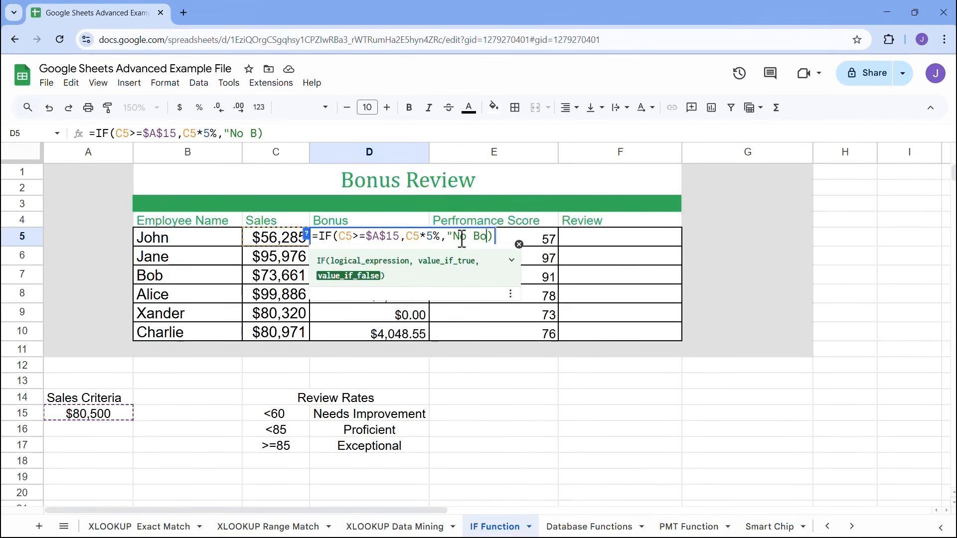
text(s")
key(Return)
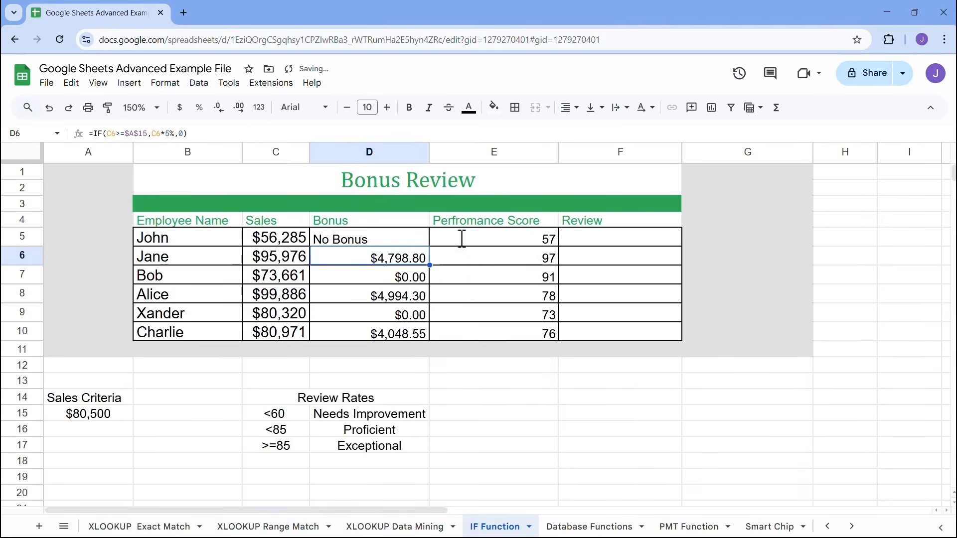
- Fill the updated D5 bonus formula down through D10
click(423, 240)
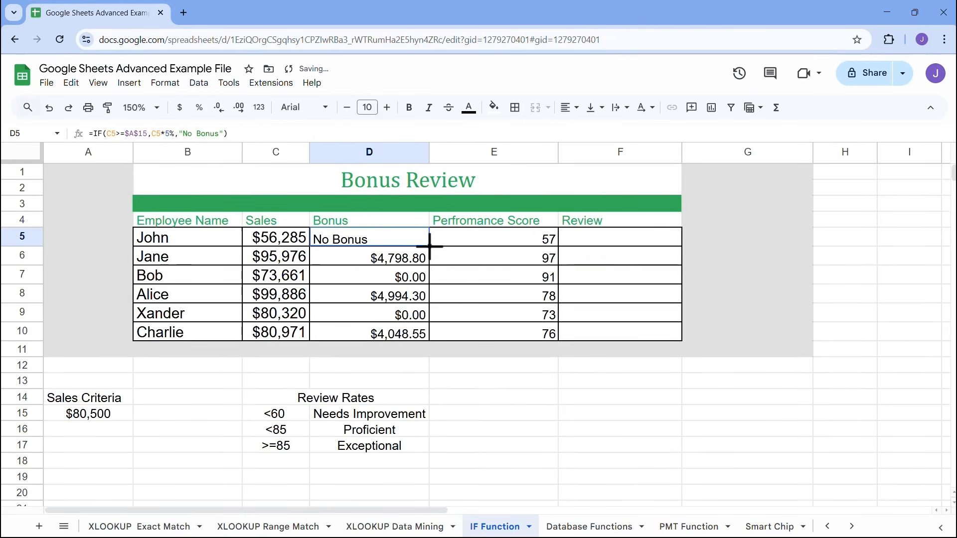
drag(429, 246, 429, 332)
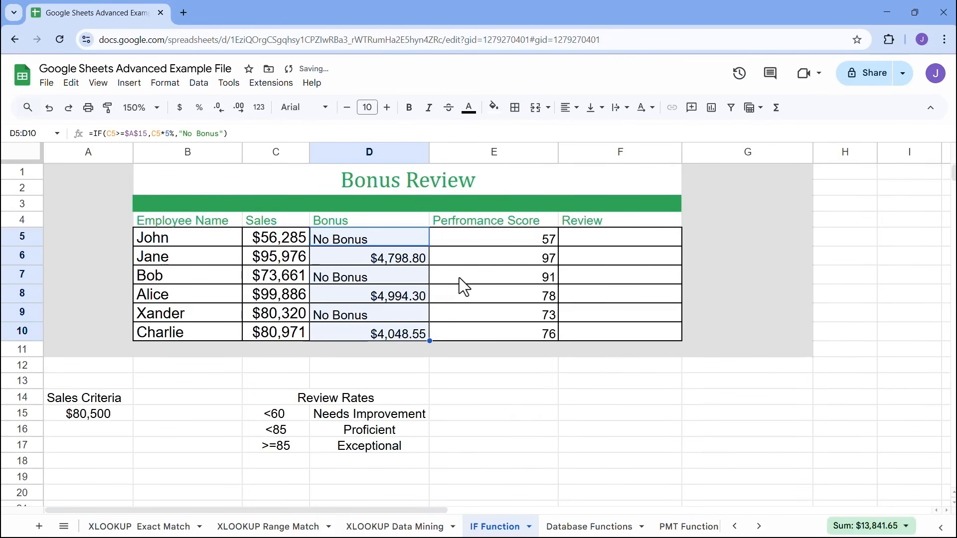
click(408, 263)
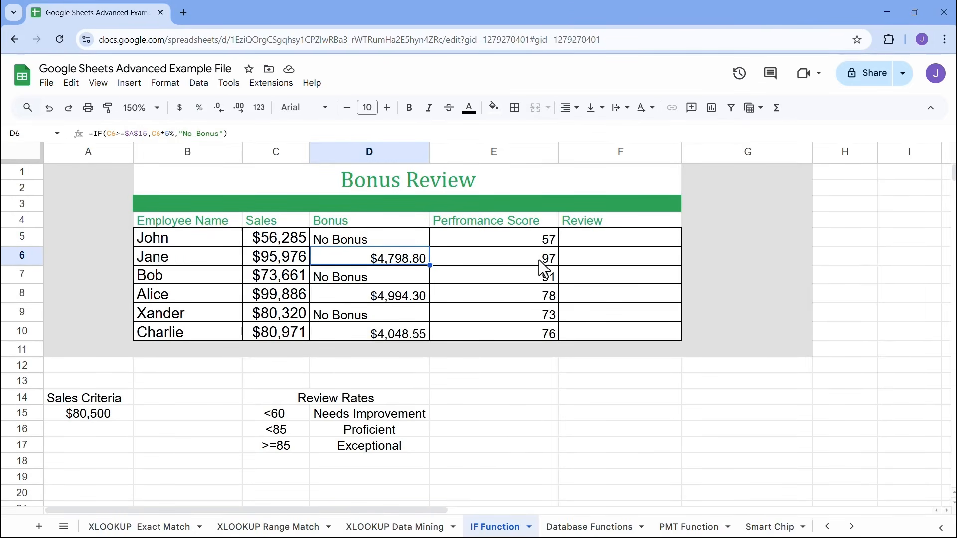
drag(428, 211, 558, 343)
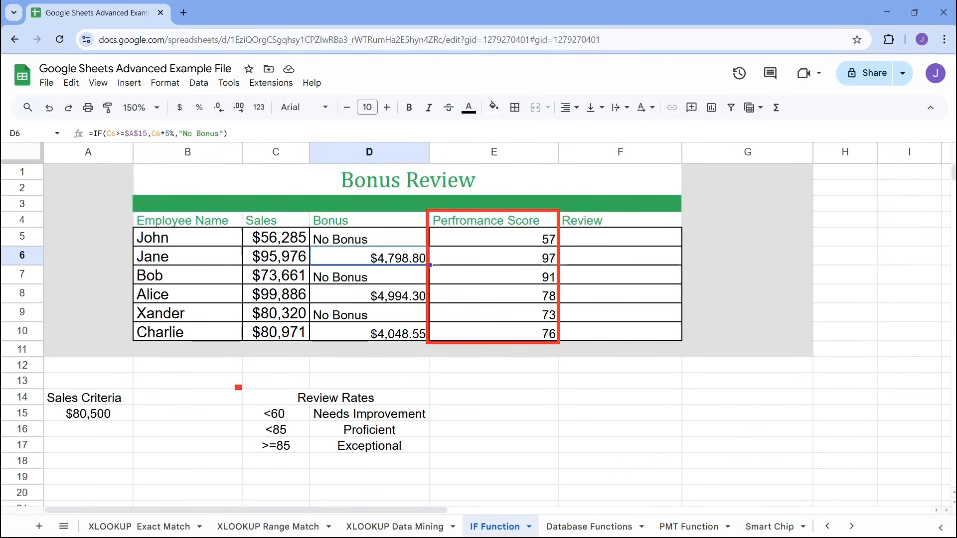
mouse_move(235, 384)
mouse_down()
mouse_move(448, 465)
mouse_move(437, 464)
mouse_up()
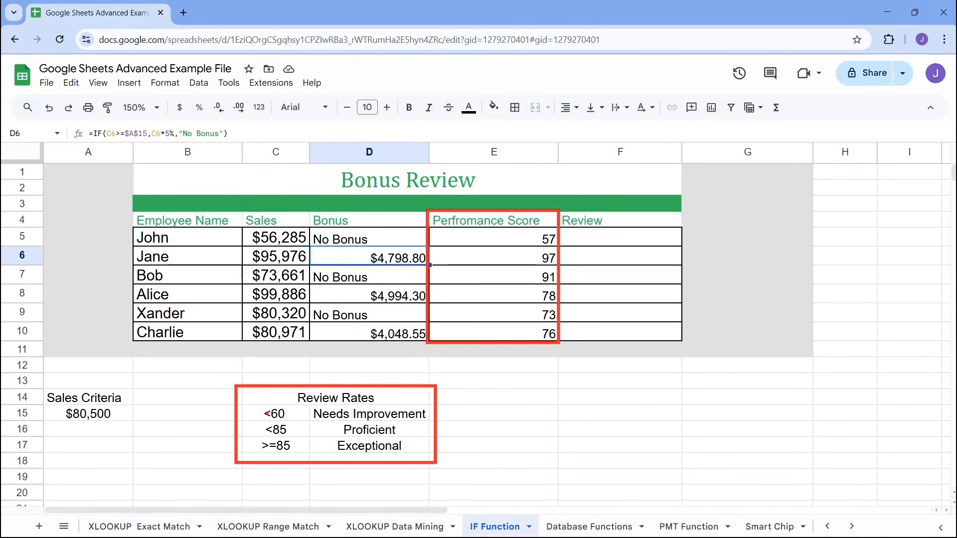
drag(228, 413, 258, 414)
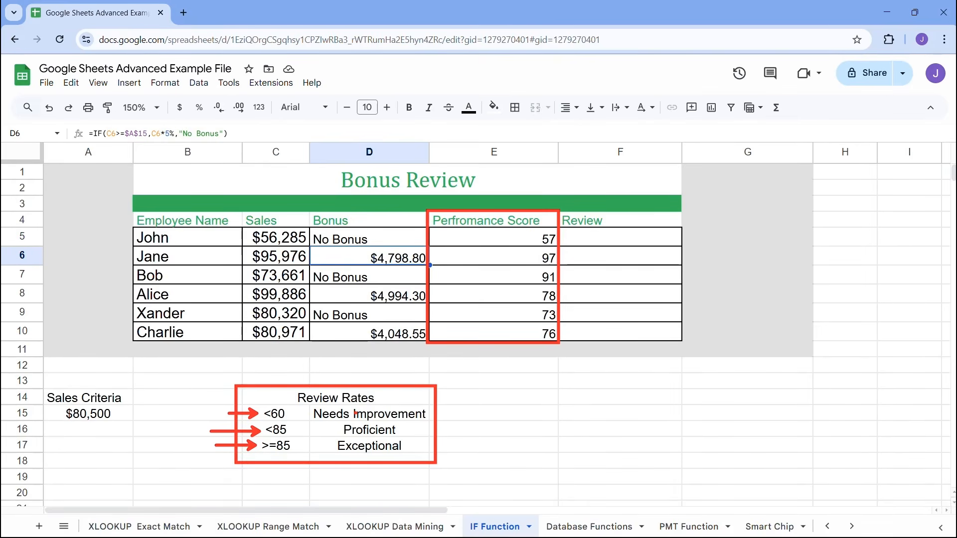
key(Escape)
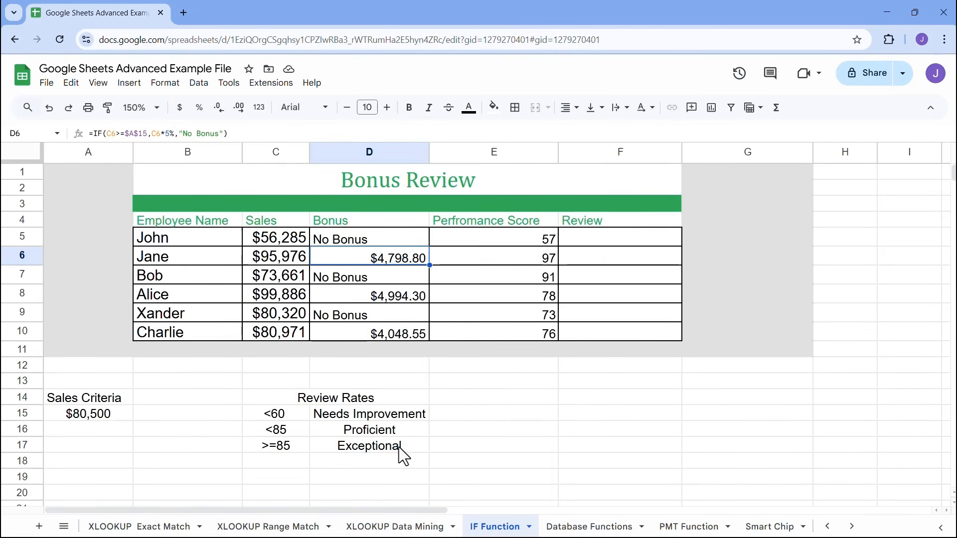
- Start an IFS formula in F5, the first cell of the Review column
click(594, 240)
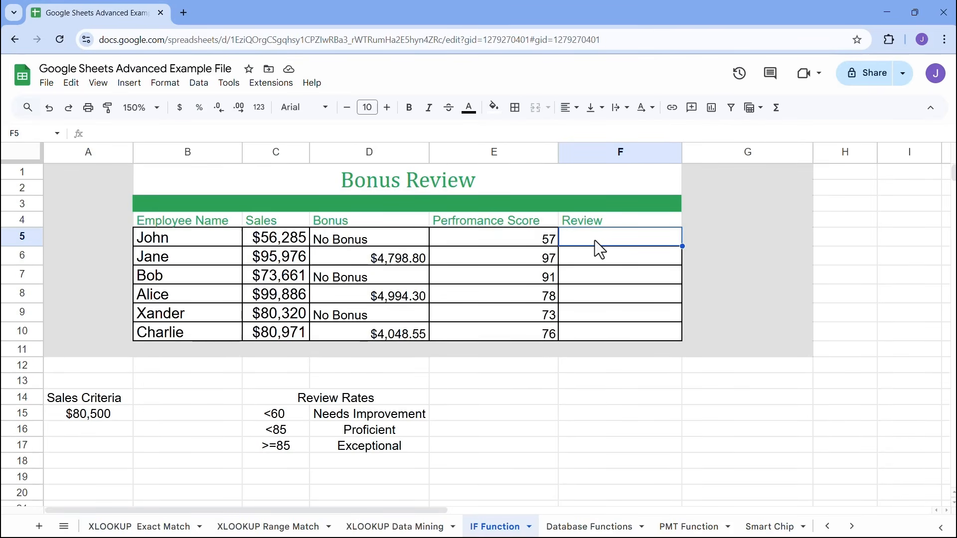
text(=if)
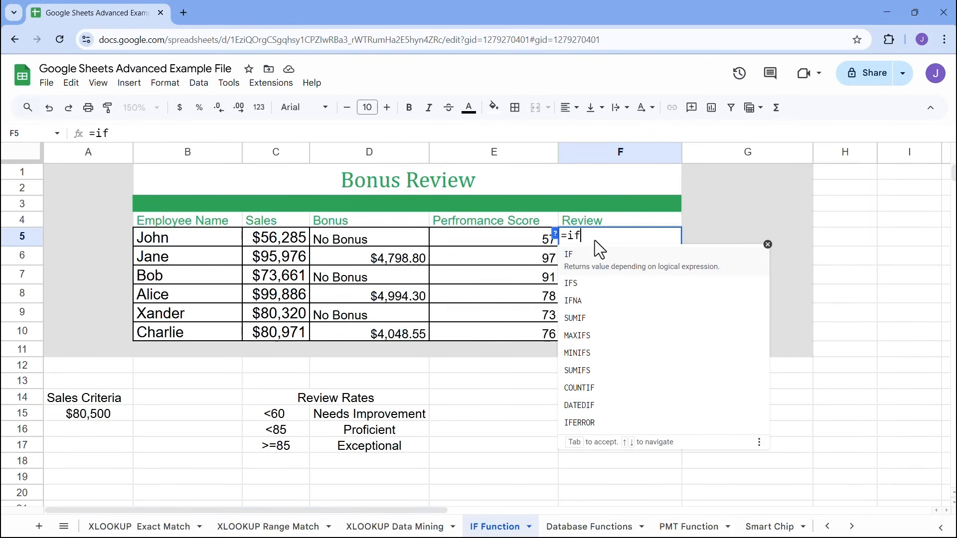
text(s)
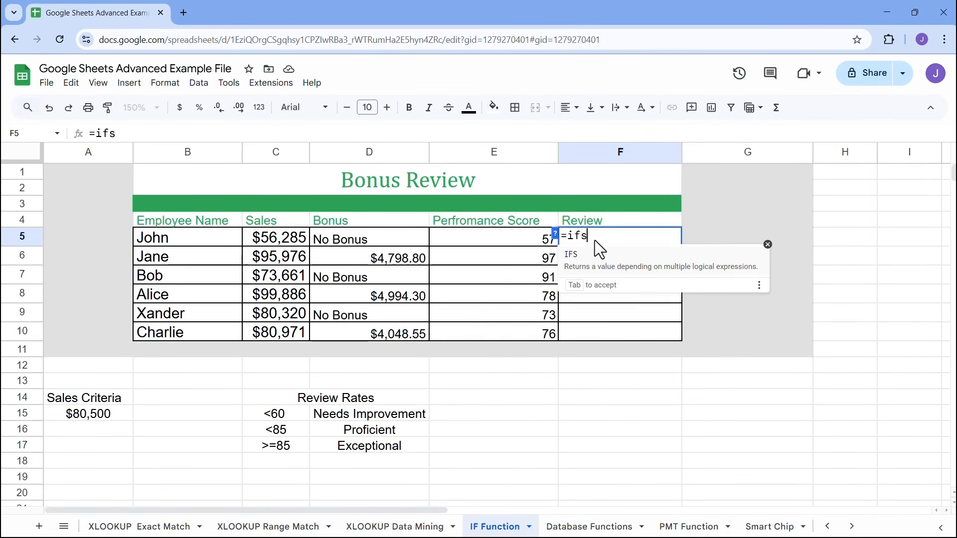
key(Tab)
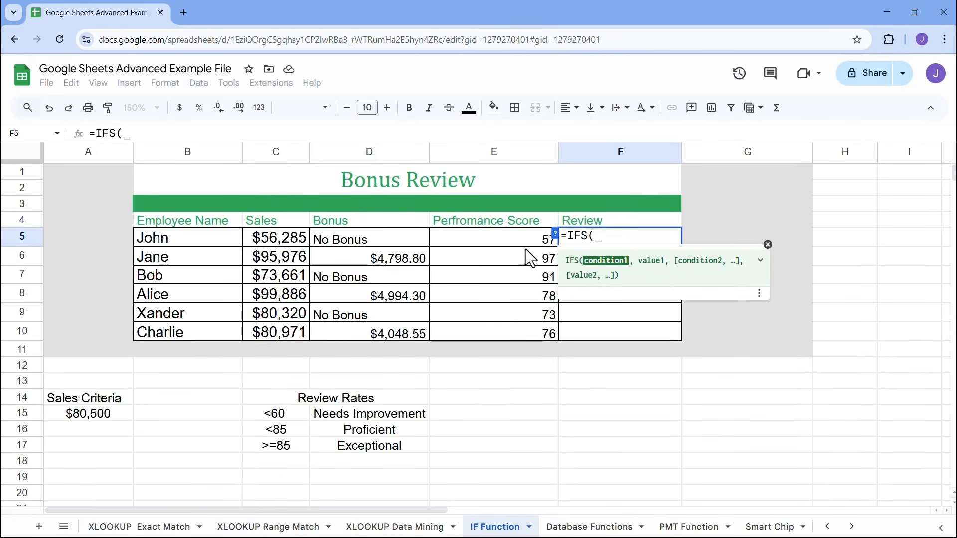
- Add the first IFS condition in F5, testing E5<60 and returning the Needs Improvement rating through the absolute reference $D$15
click(518, 236)
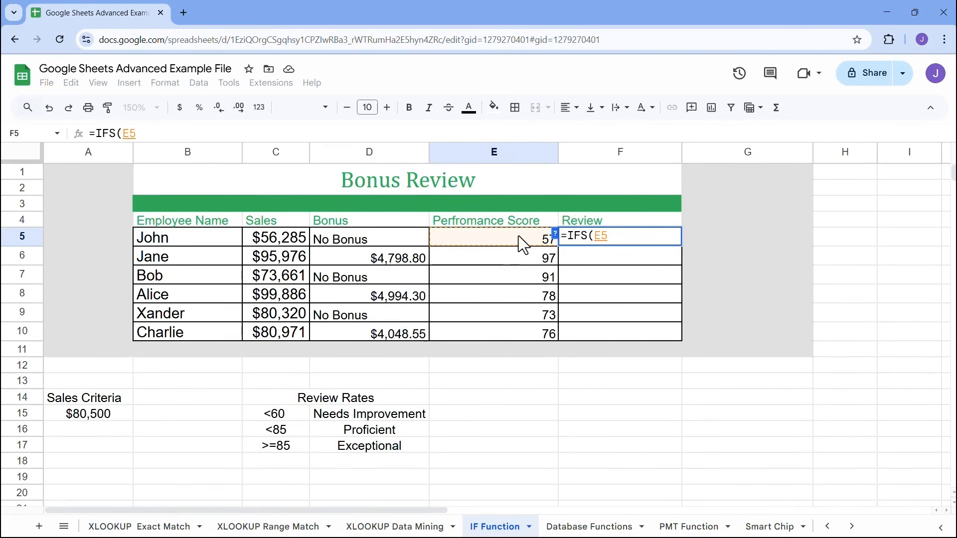
text(<60)
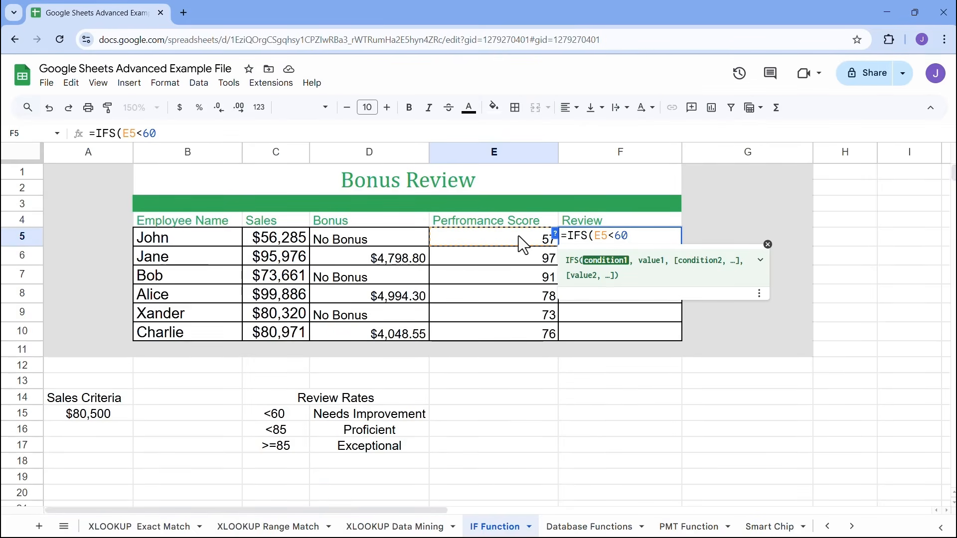
text(,)
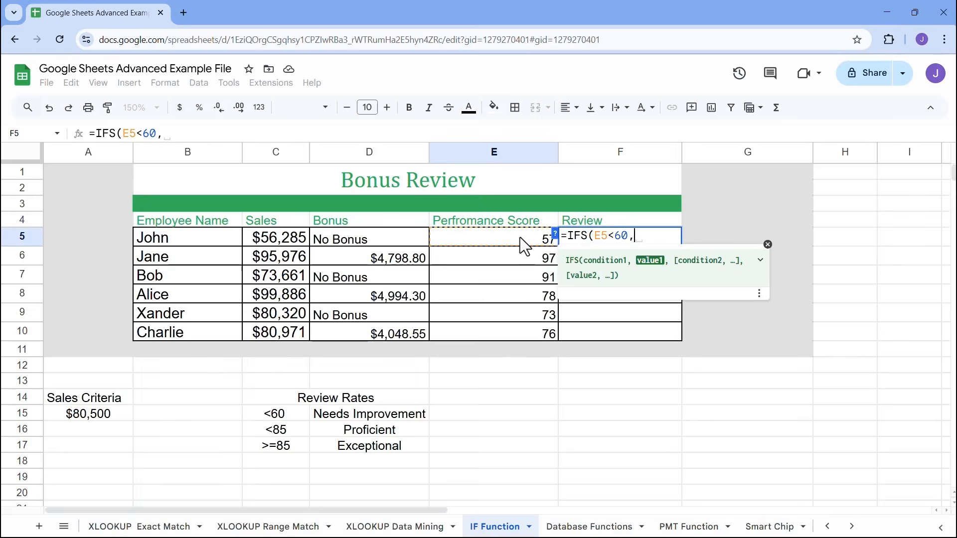
click(390, 415)
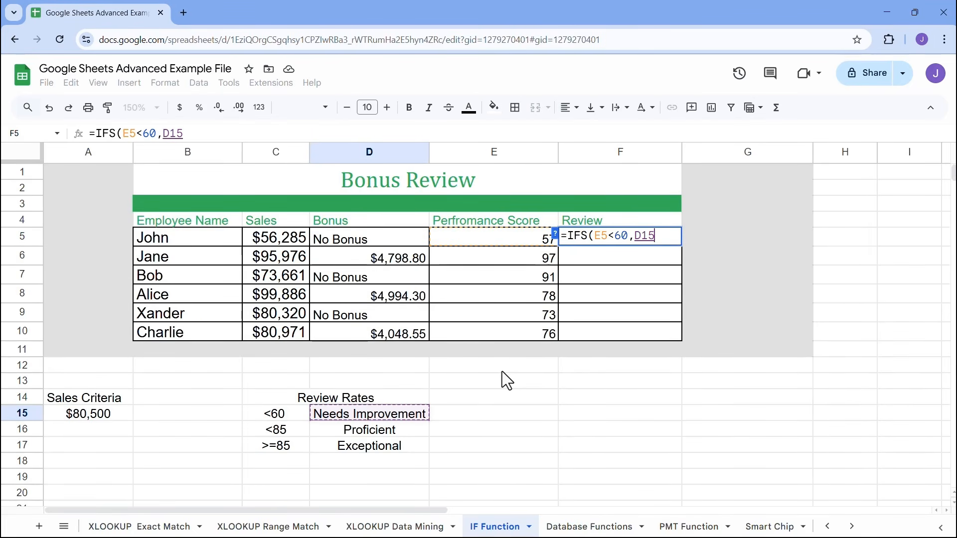
key(F4)
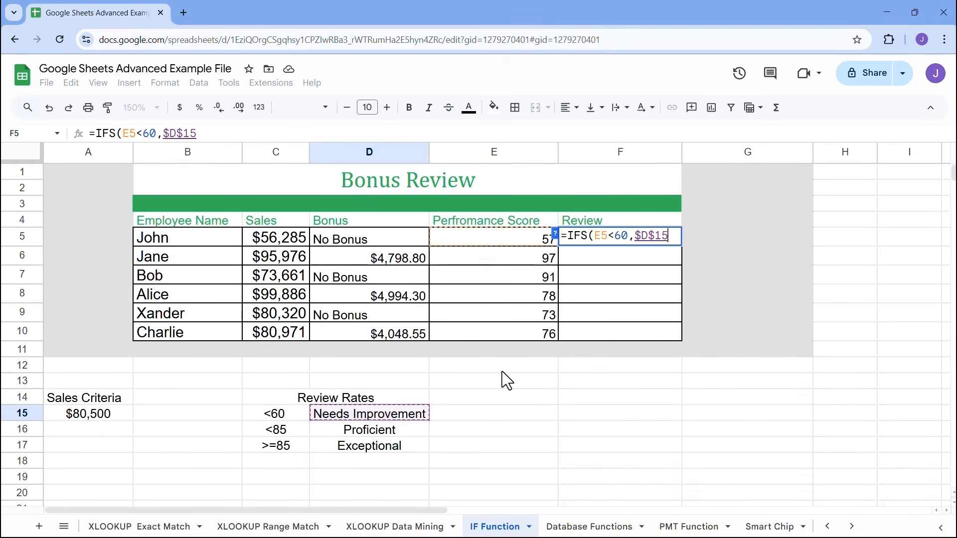
text(,)
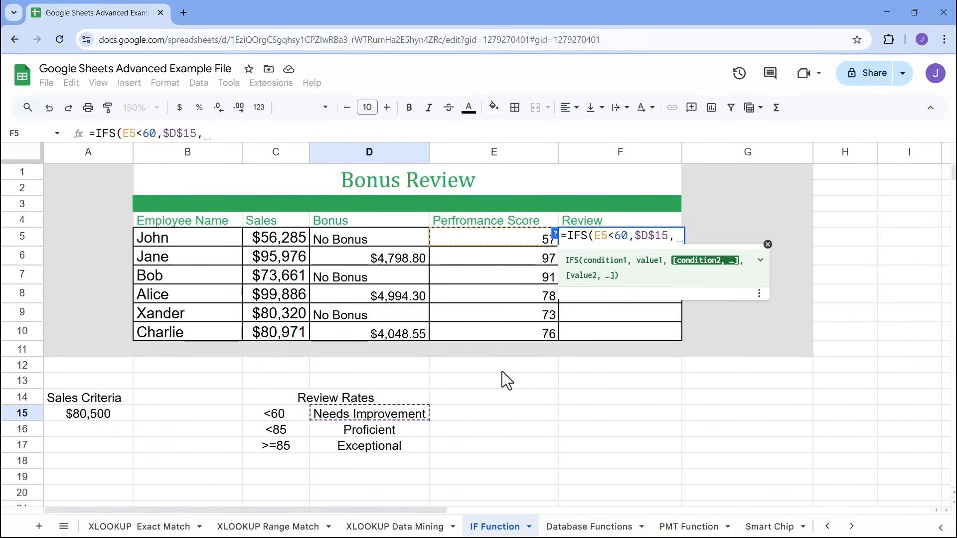
- Add the second IFS condition E5<85, returning the Proficient rating through the absolute reference $D$16
click(512, 235)
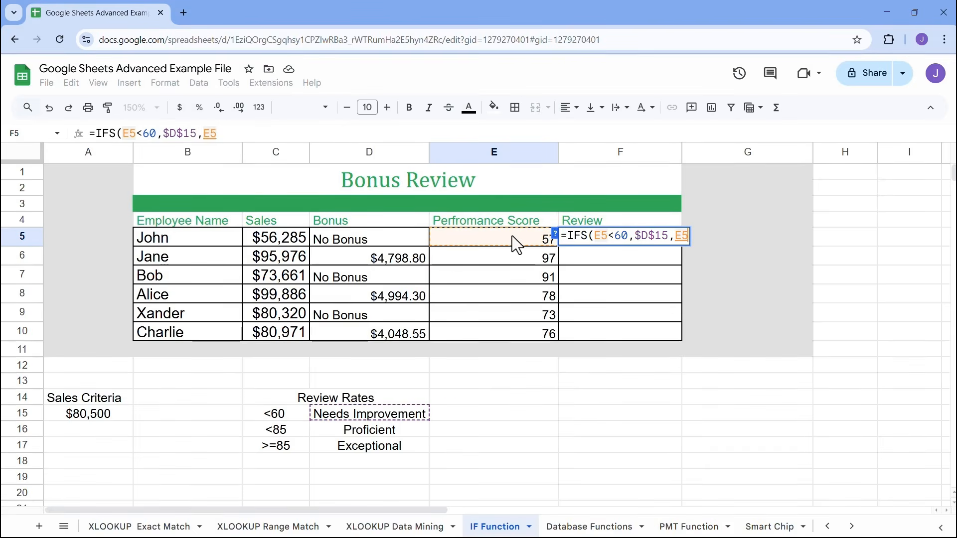
text(<85)
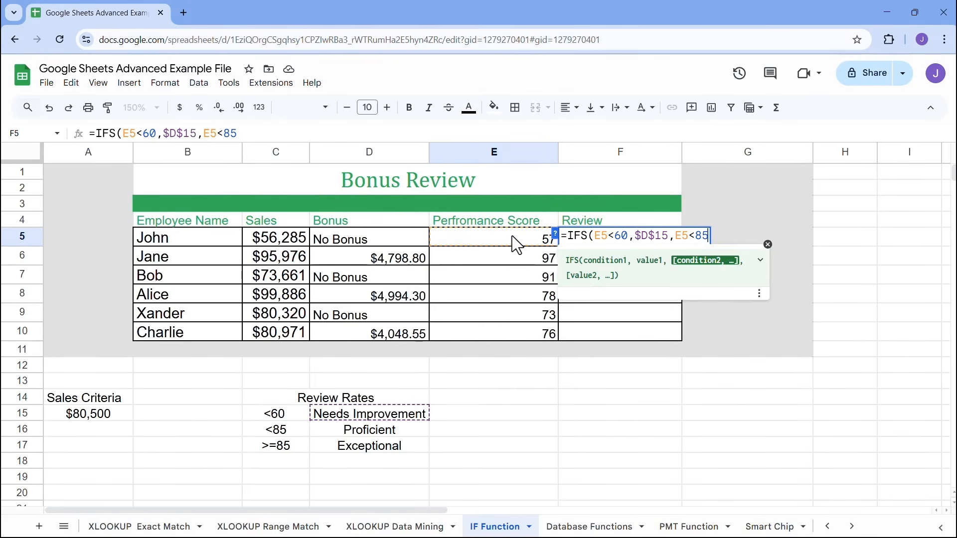
text(,)
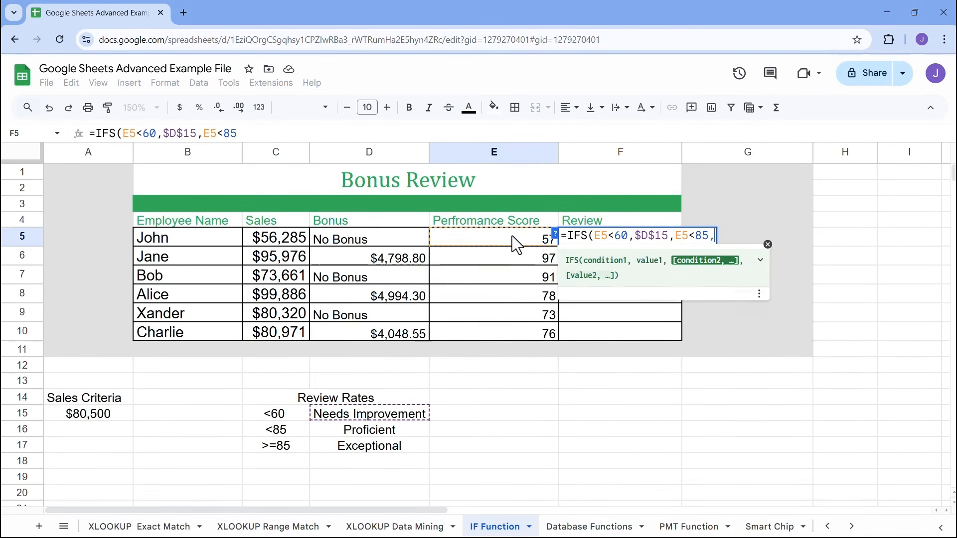
click(385, 437)
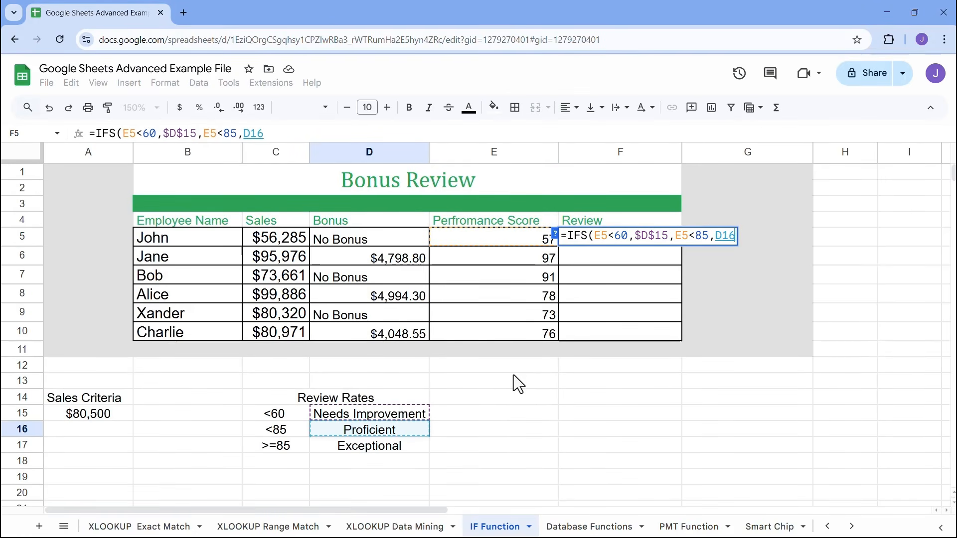
key(F4)
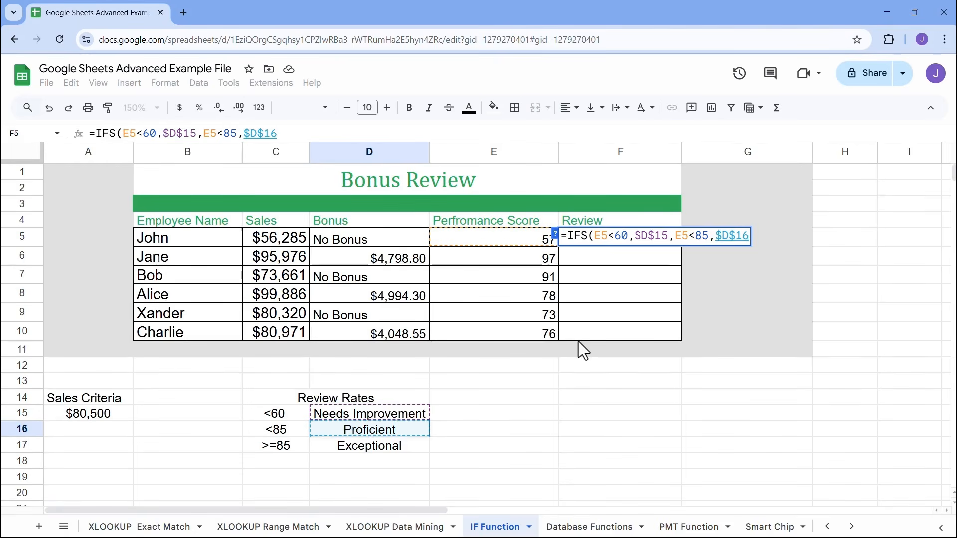
text(,)
- Complete the IFS formula with E5>=85 returning $D$17, and accept the suggested autofill for the remaining Review cells
click(510, 241)
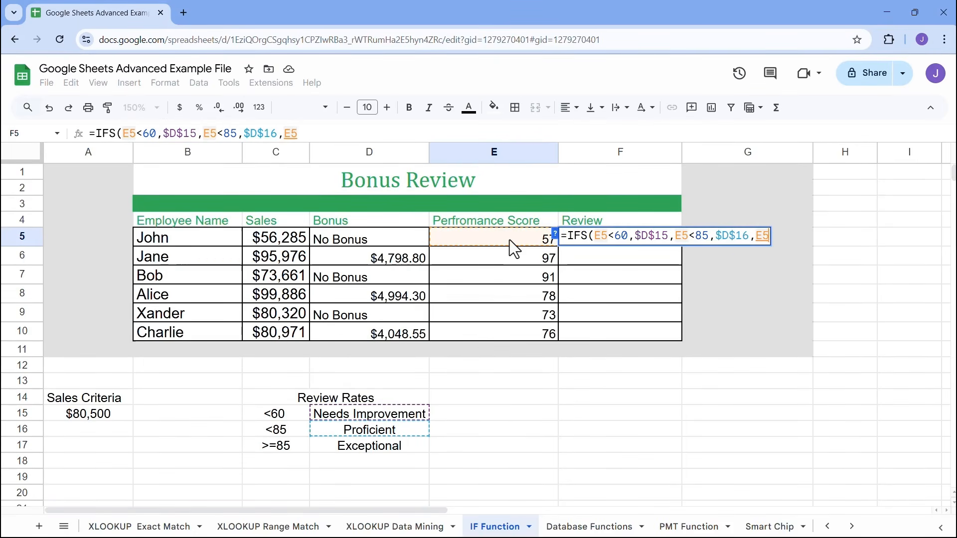
text(>=)
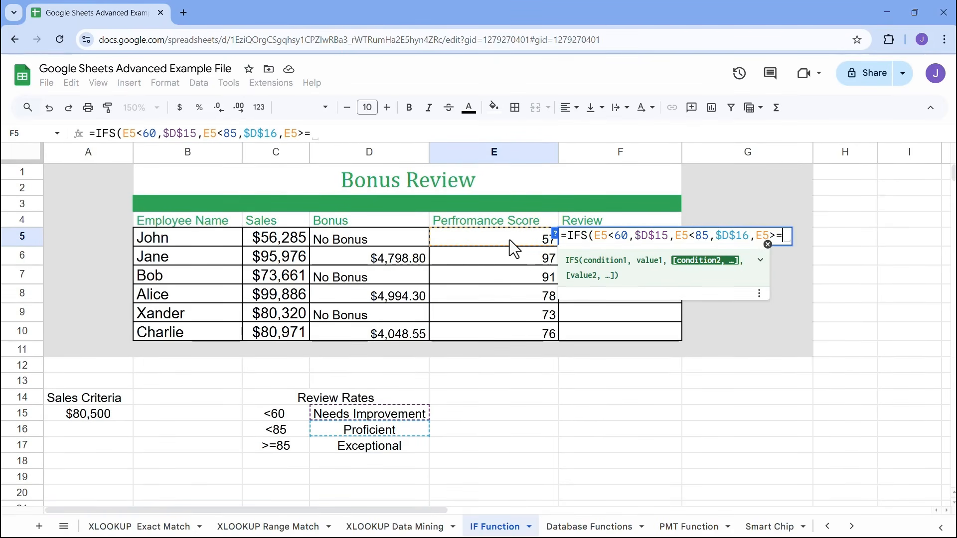
text(85,)
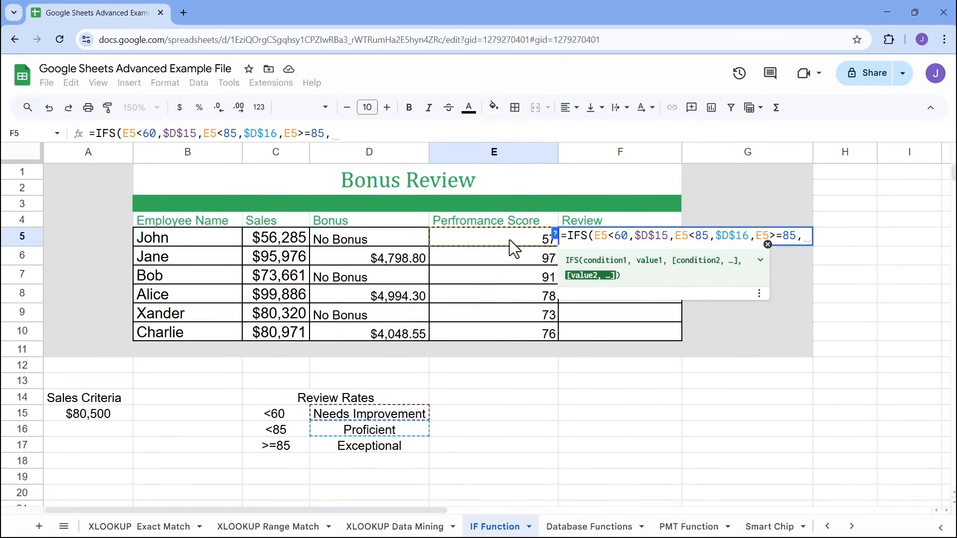
click(397, 450)
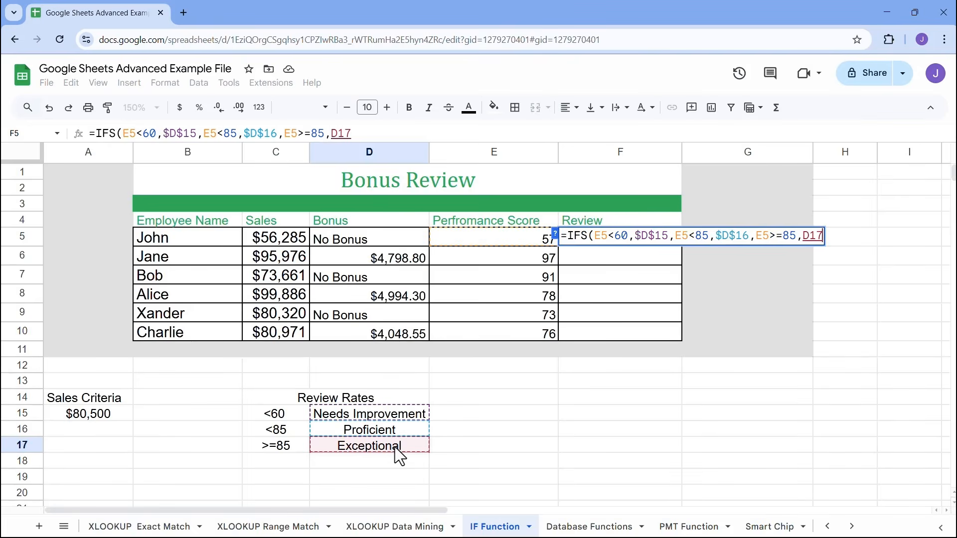
key(F4)
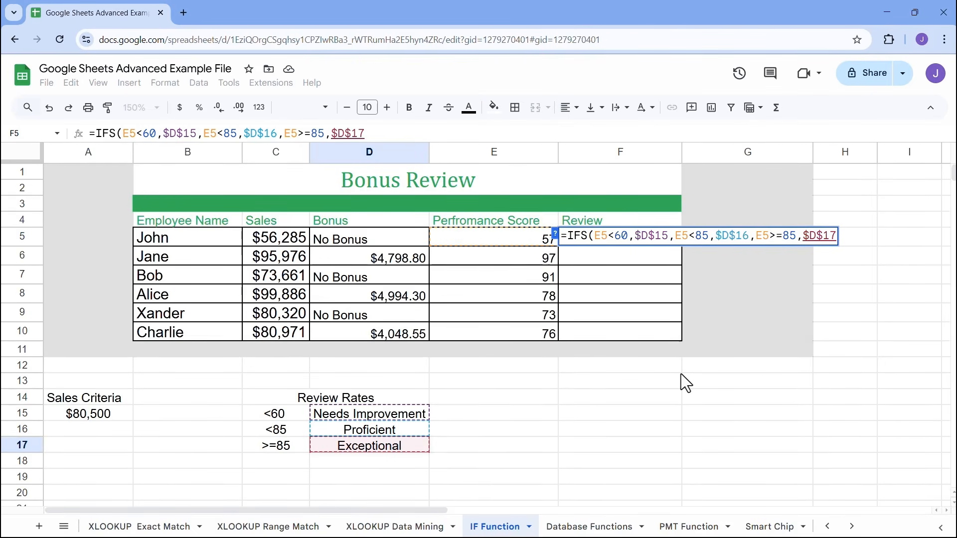
text())
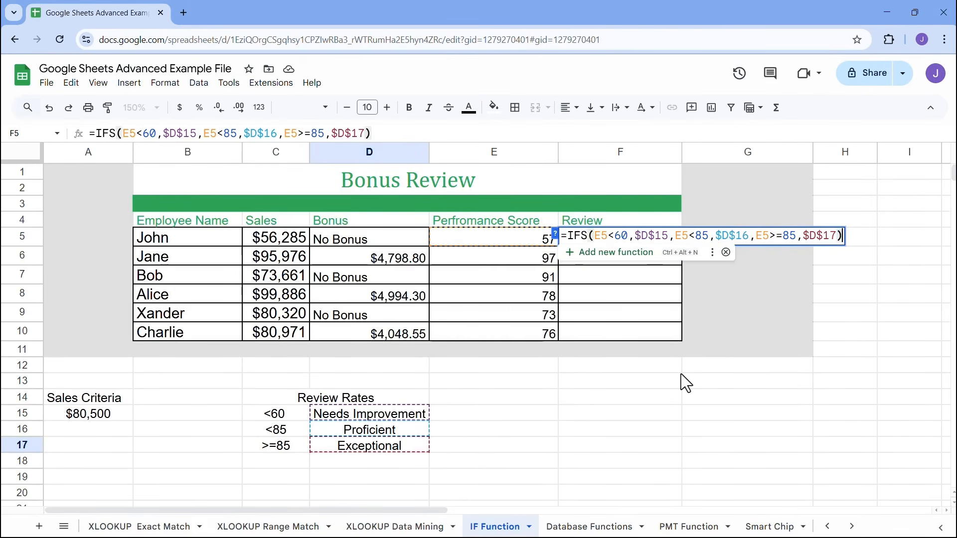
key(Return)
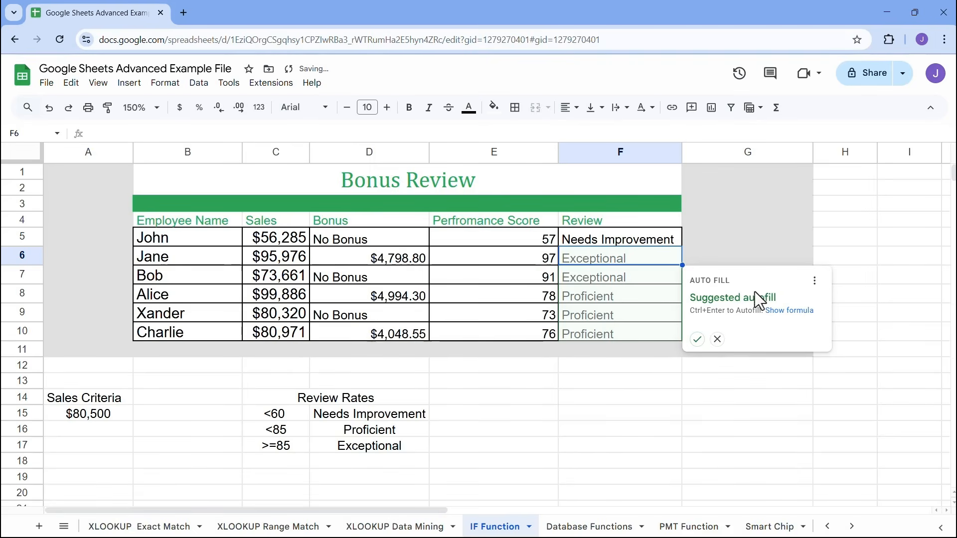
click(699, 341)
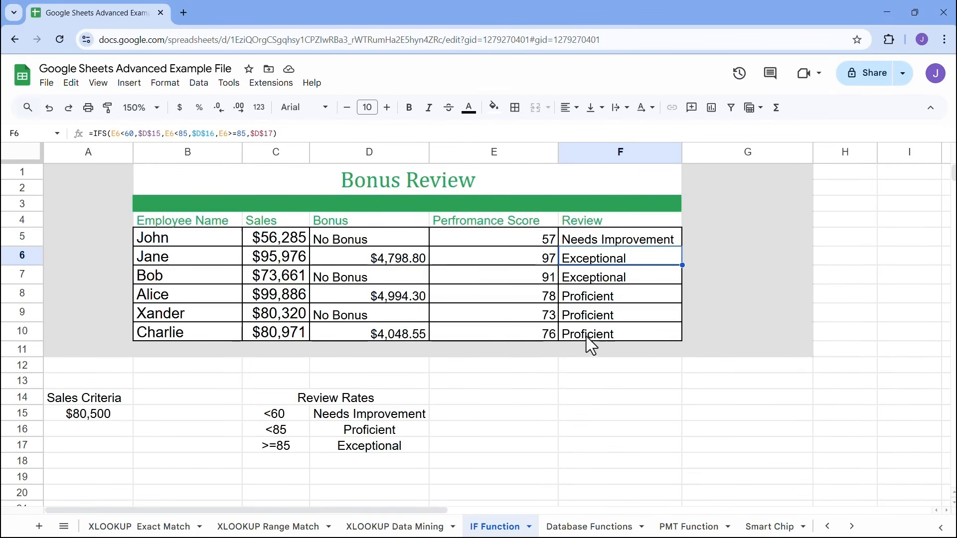
- Set the performance score in E9 to 59 to test the review formula
click(501, 312)
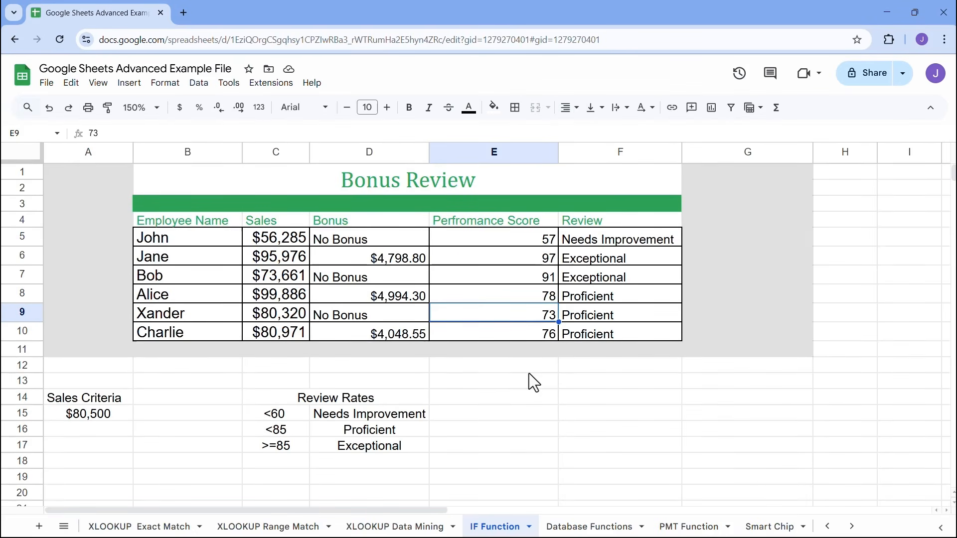
text(60)
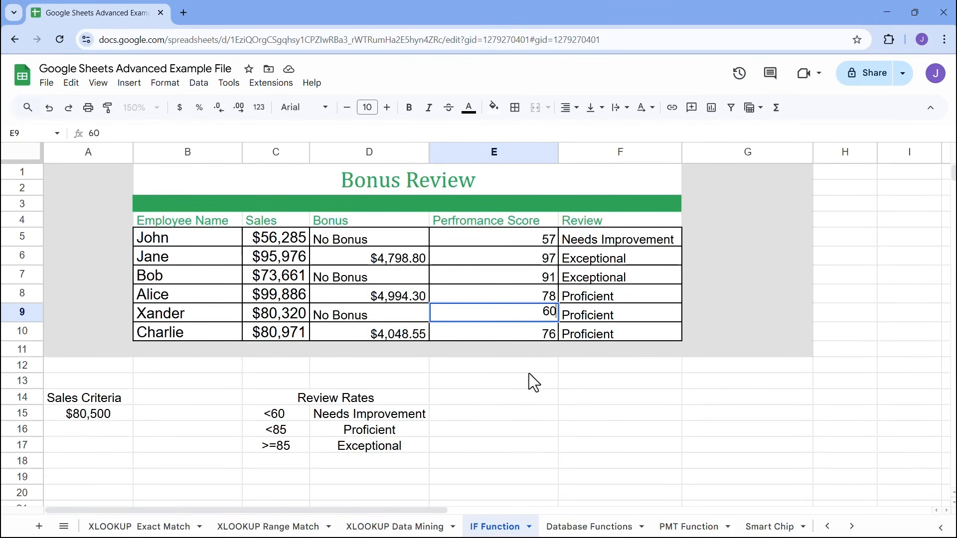
key(BackSpace)
key(BackSpace)
text(59)
key(Return)
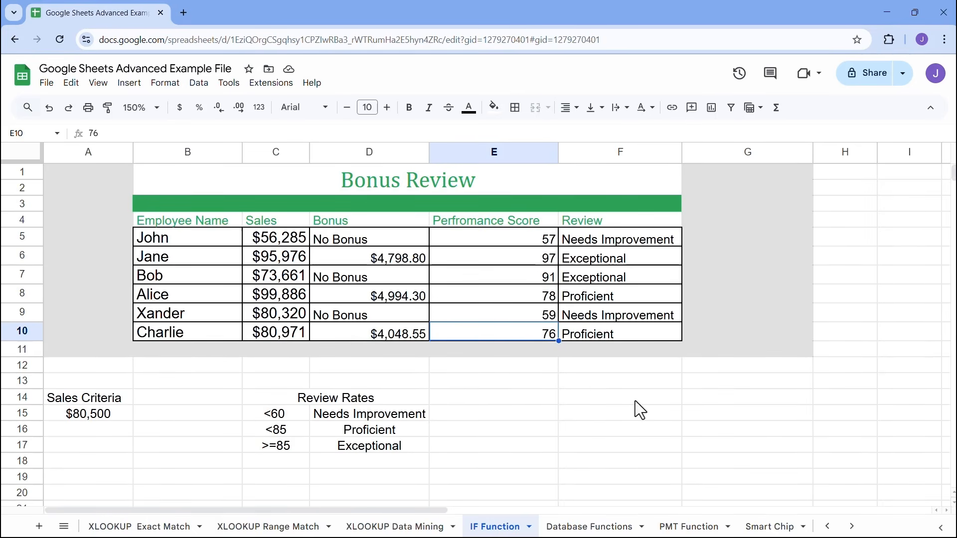
- Set the performance score in E9 back to 73
click(531, 311)
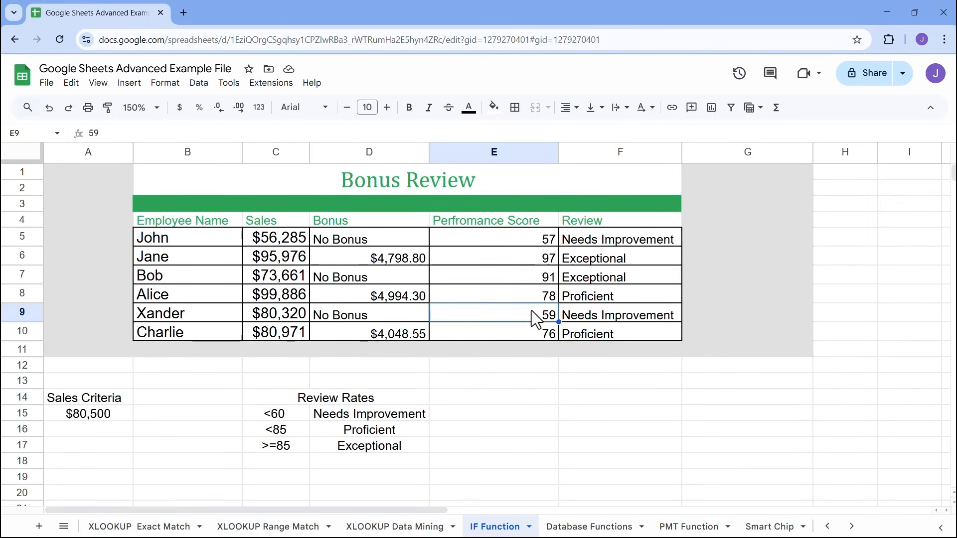
text(73)
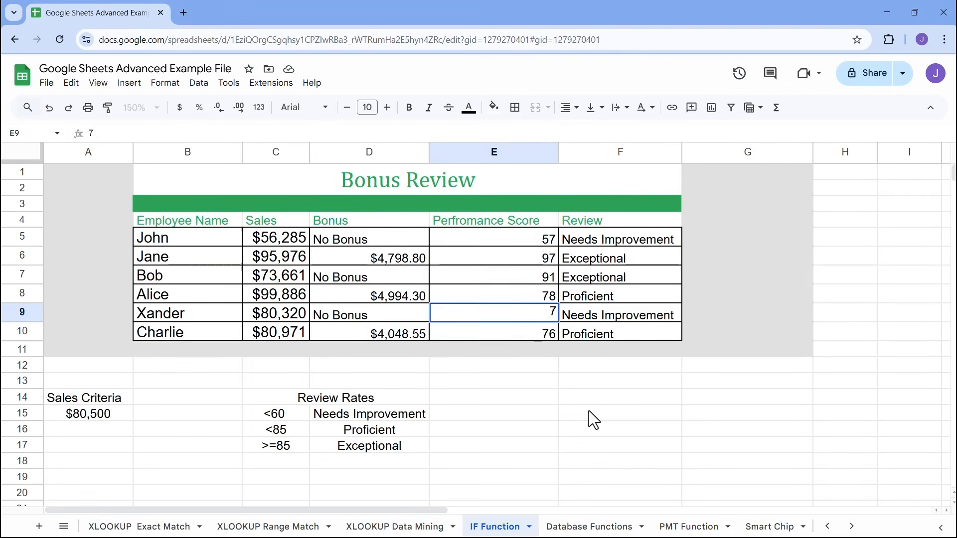
key(Return)
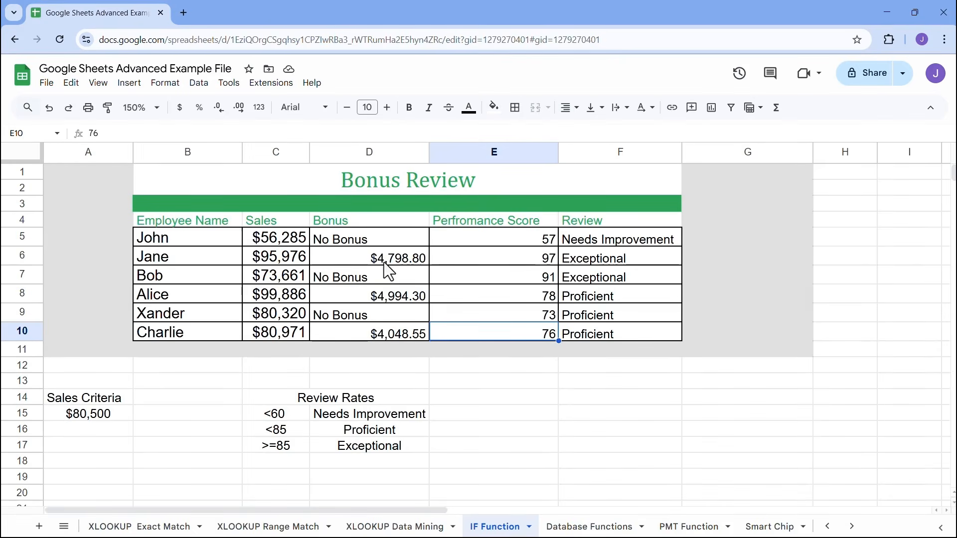
click(361, 240)
double_click(361, 240)
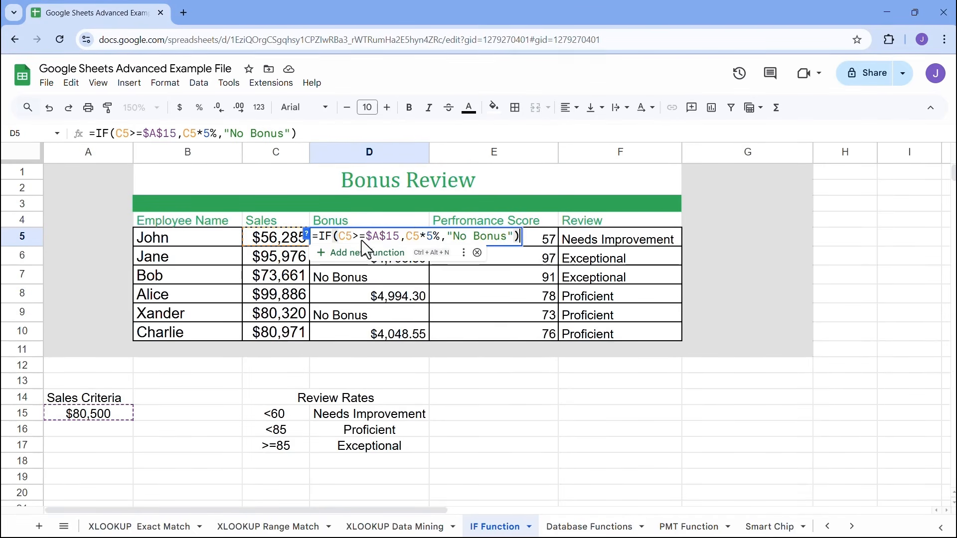
click(407, 236)
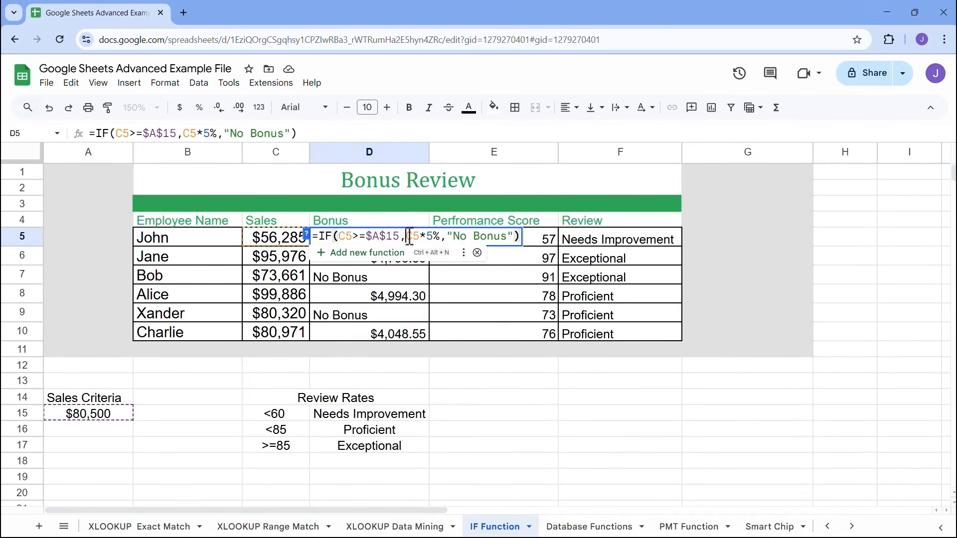
click(286, 241)
click(366, 238)
double_click(367, 238)
click(407, 236)
click(267, 240)
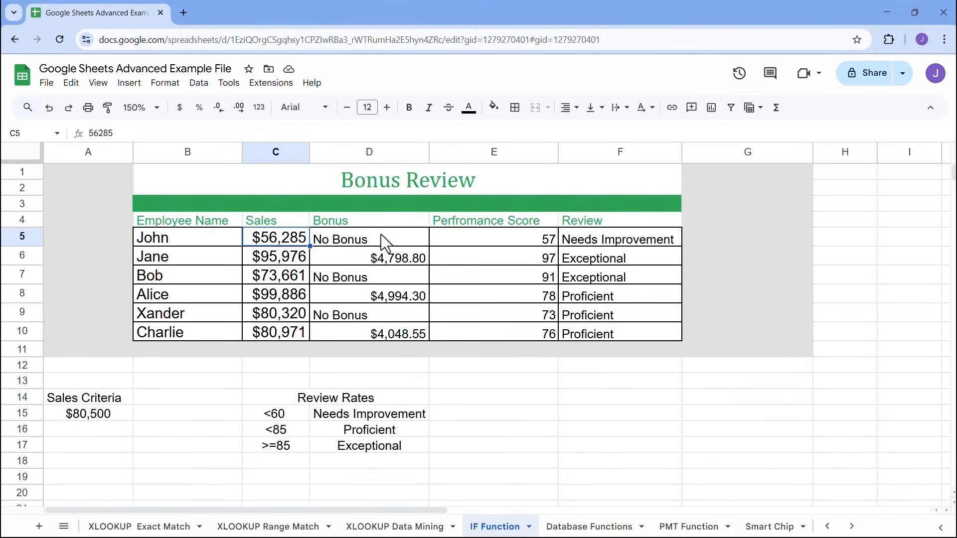
- Change the true result of the Bonus formula in D5 to C5 +(C5*5%) and reselect the cell
click(380, 234)
double_click(381, 234)
click(413, 235)
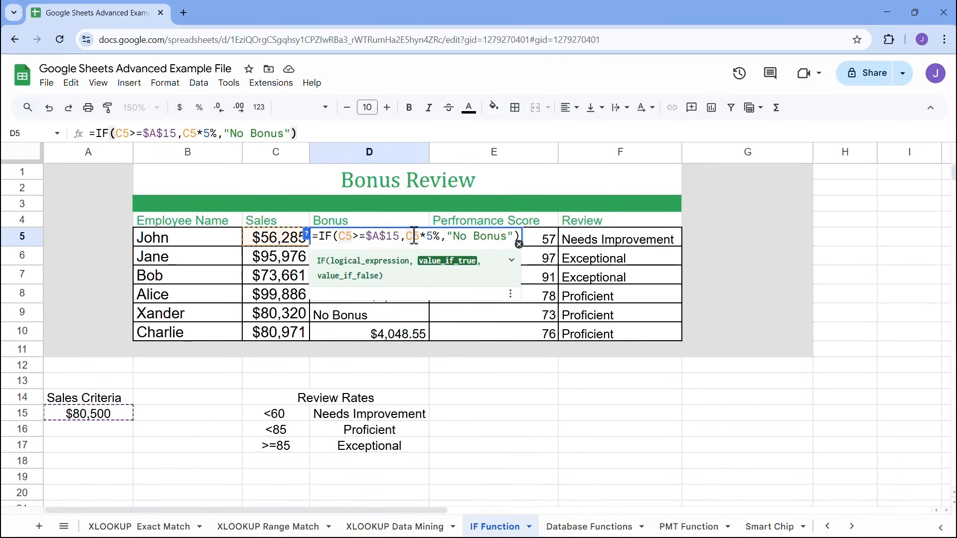
text(C)
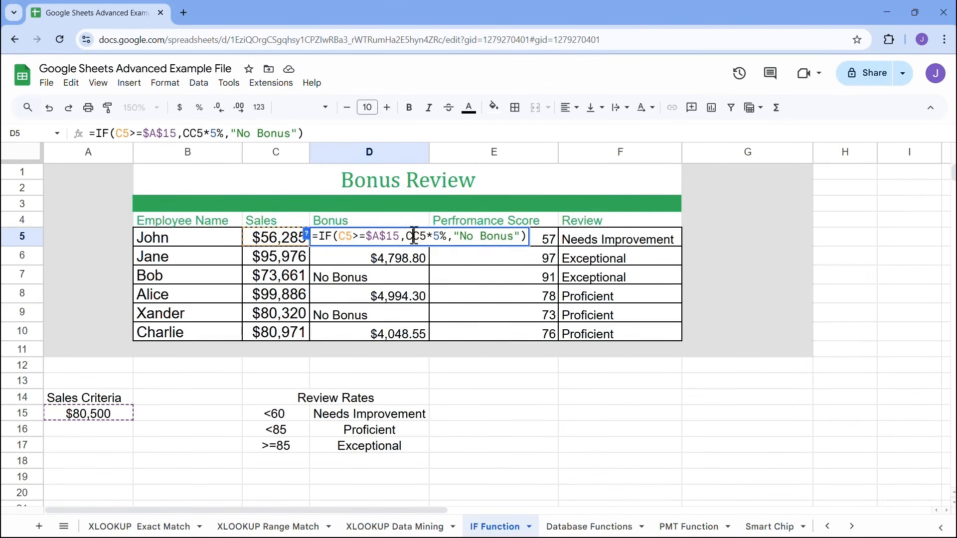
text(5)
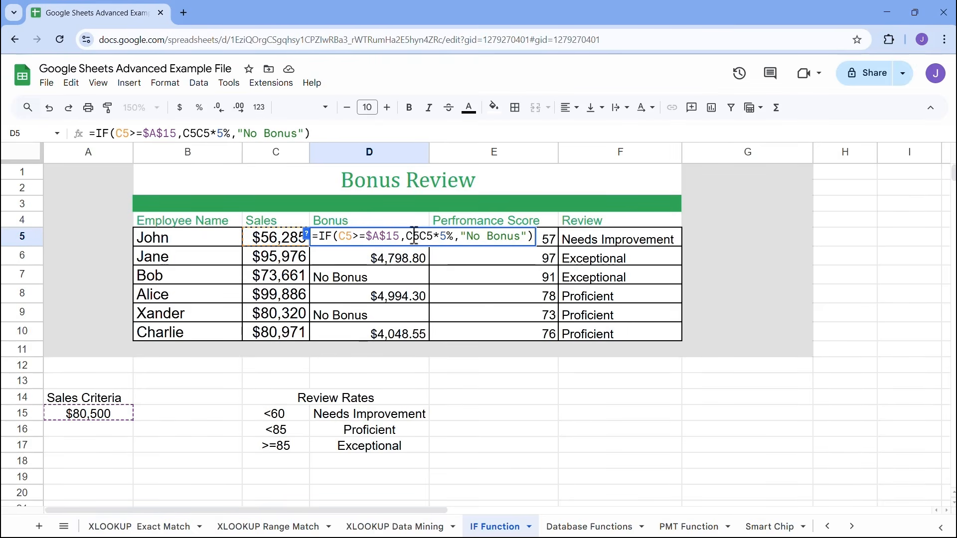
text( +()
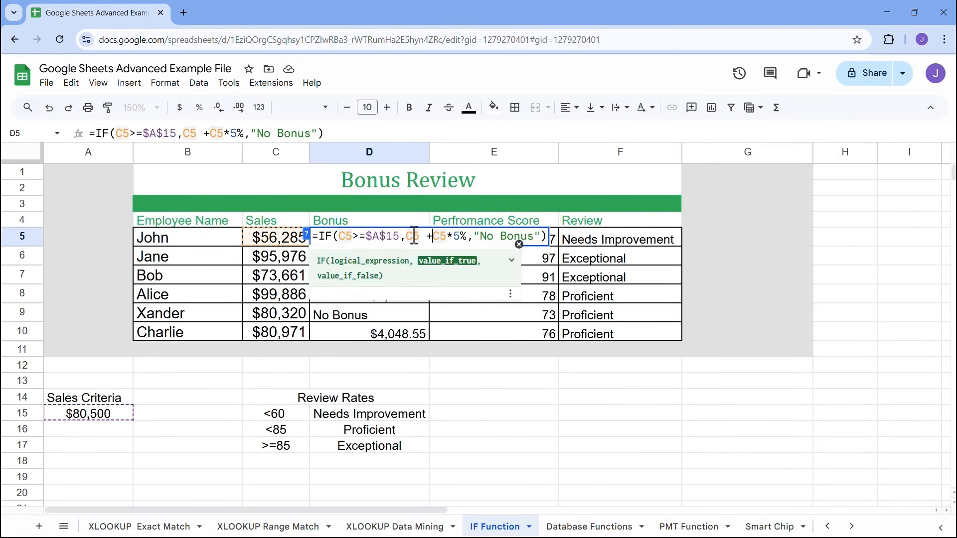
click(474, 236)
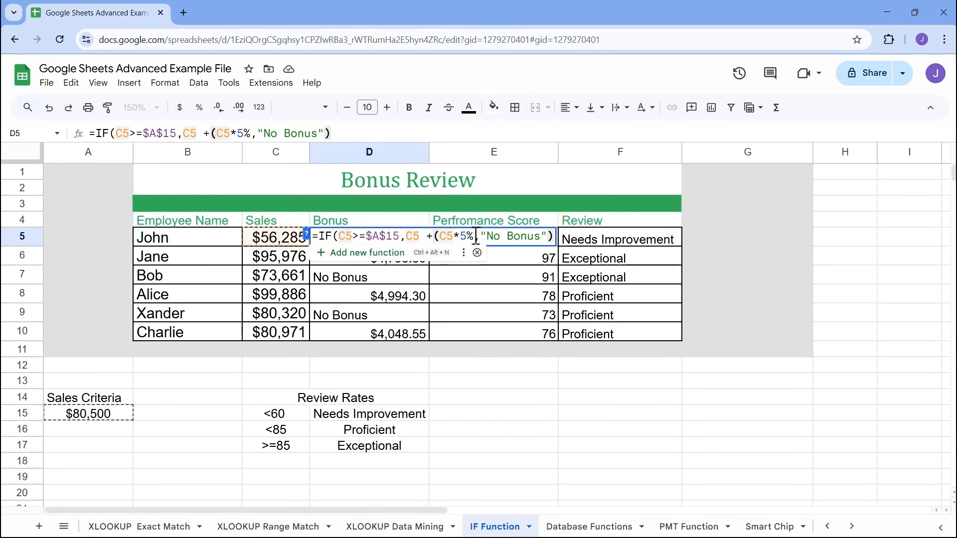
text())
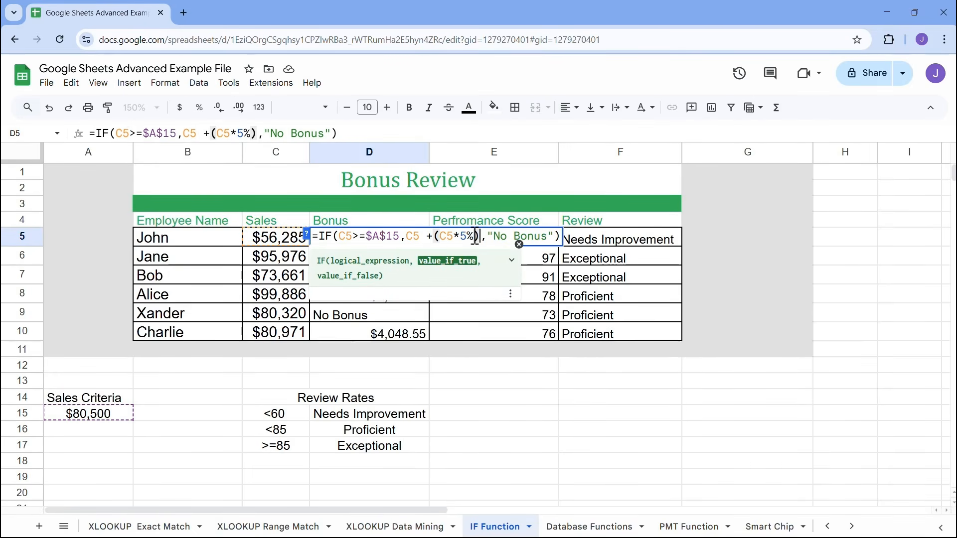
key(Return)
click(421, 242)
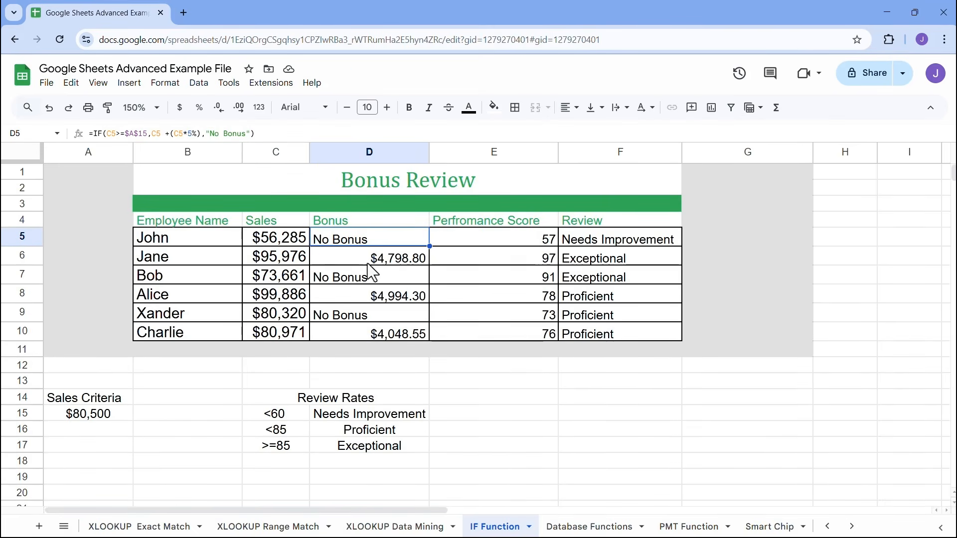
- Fill the D5 Bonus formula down through D10 and inspect the copied formula in D6
drag(430, 245, 417, 336)
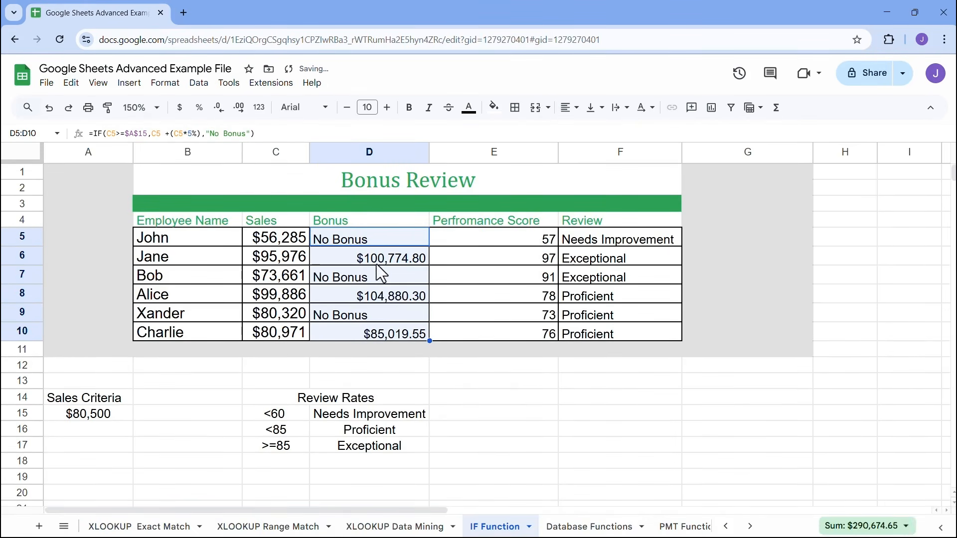
click(398, 296)
double_click(391, 255)
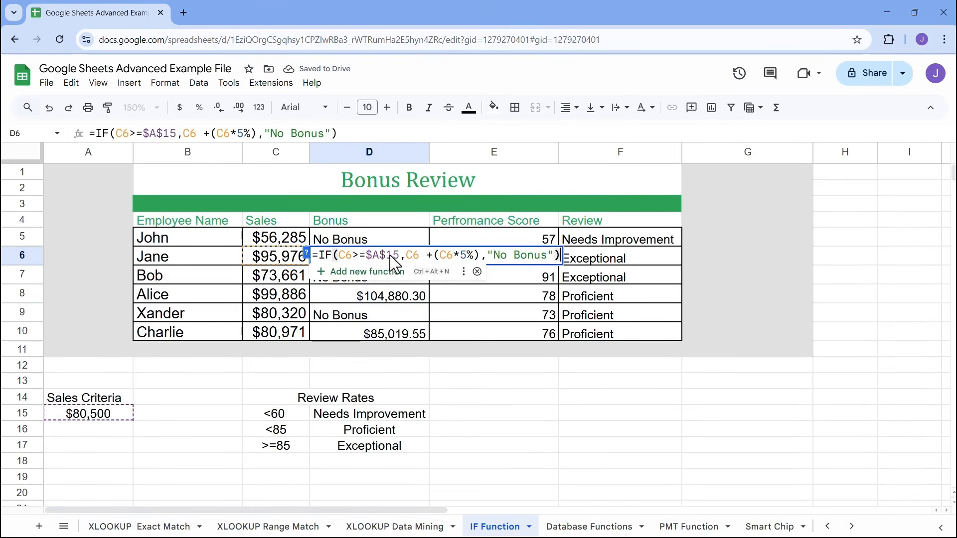
- Change the true result of the D5 Bonus formula to C5*5% and fill the formula down through D10
double_click(391, 239)
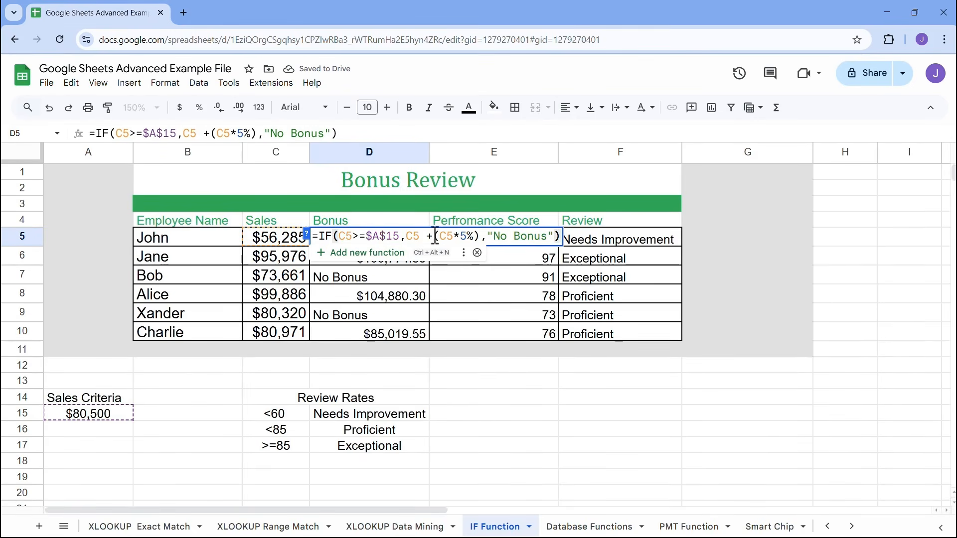
drag(437, 236, 406, 236)
key(BackSpace)
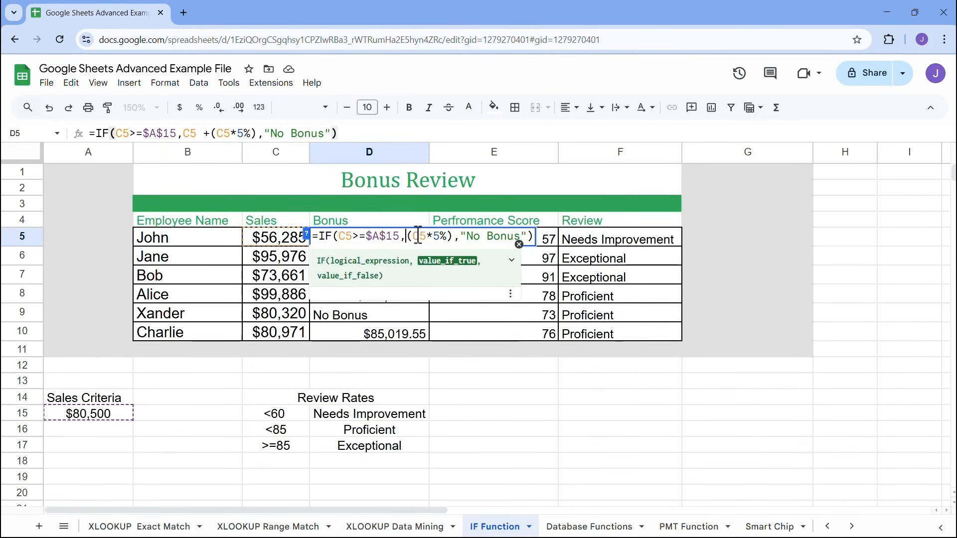
click(417, 237)
key(BackSpace)
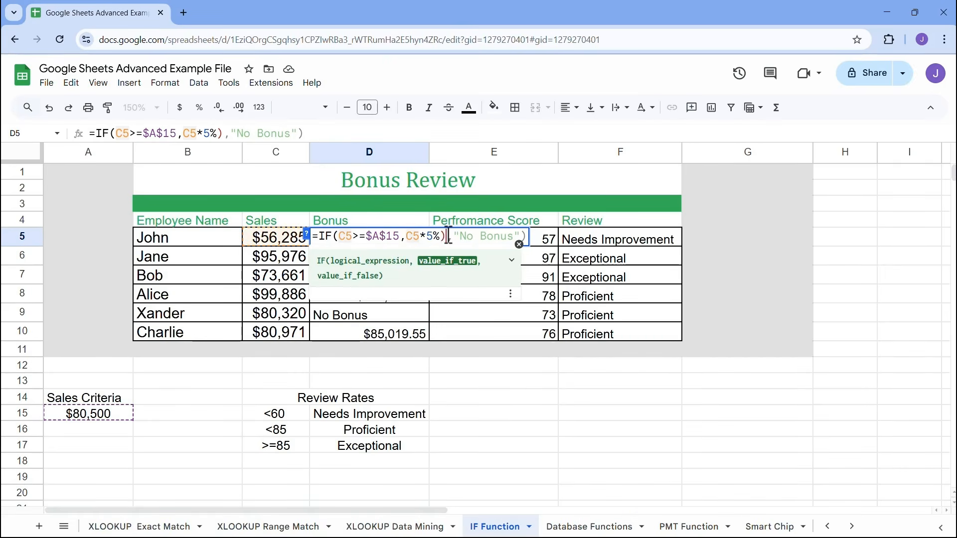
click(447, 237)
key(BackSpace)
key(Return)
key(Up)
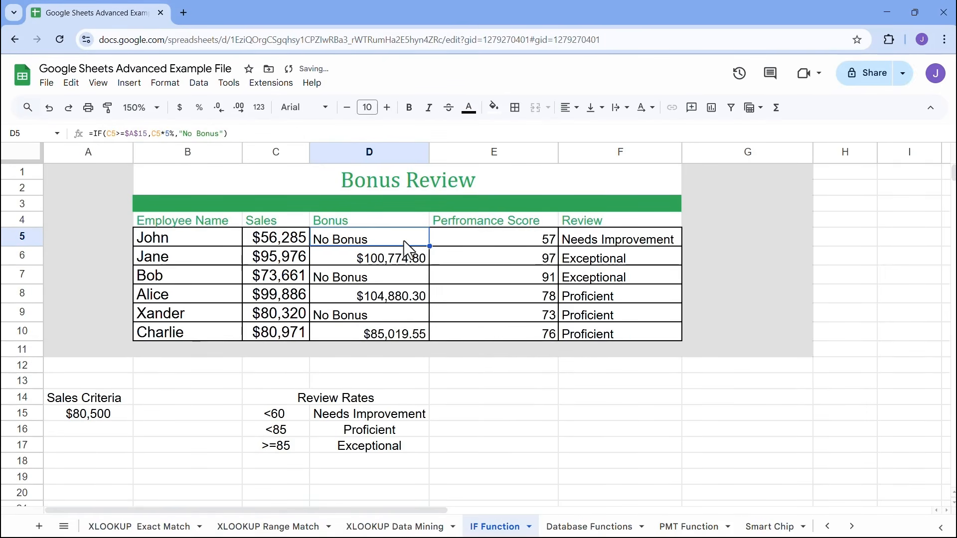
drag(428, 245, 427, 336)
click(463, 301)
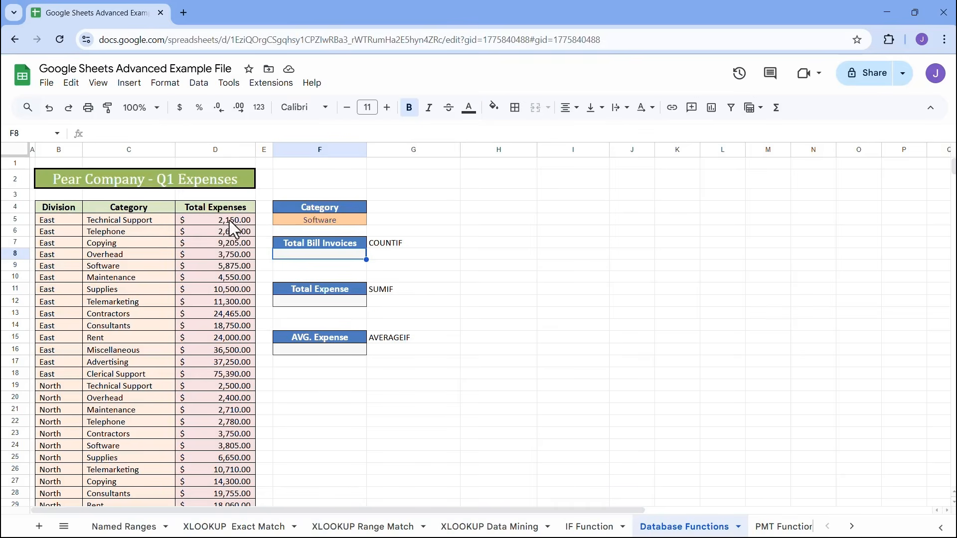
- Look through the Q1 Expenses table and locate each division's Software entry in the Category column
scroll(154, 331, down, 5)
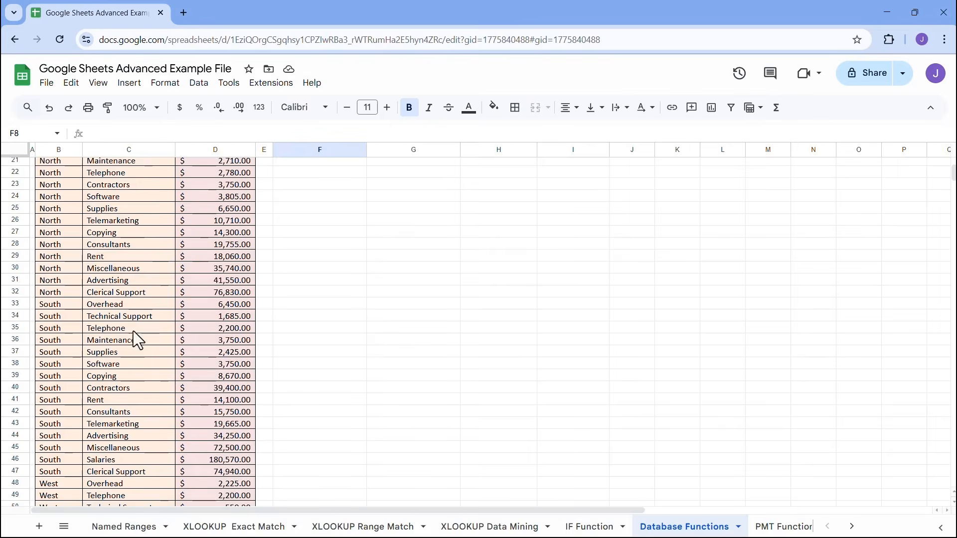
scroll(65, 312, down, 5)
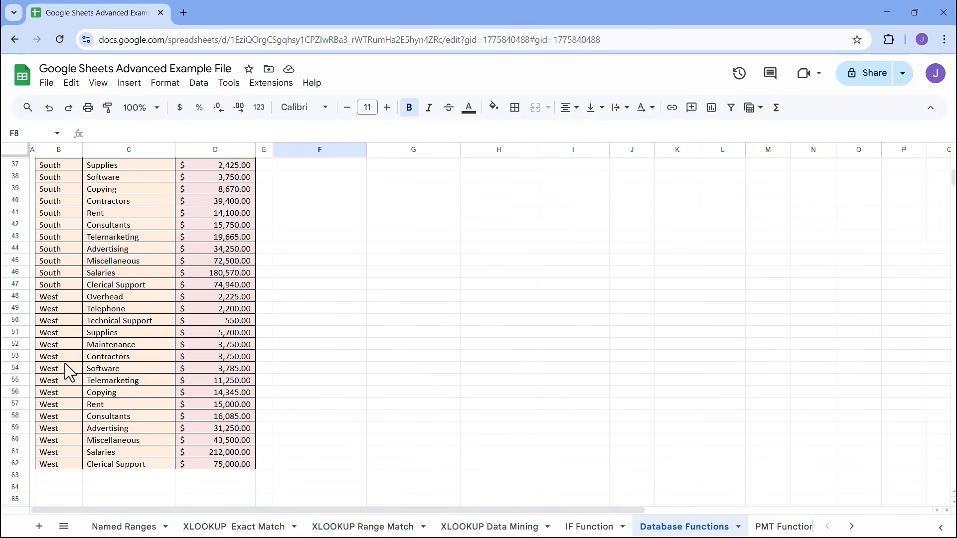
scroll(77, 333, up, 10)
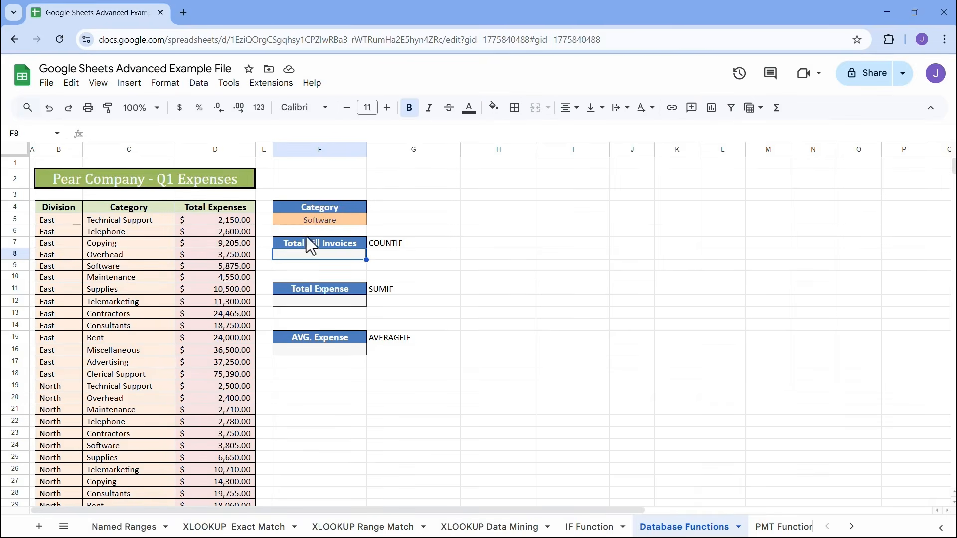
click(127, 265)
scroll(127, 265, down, 1)
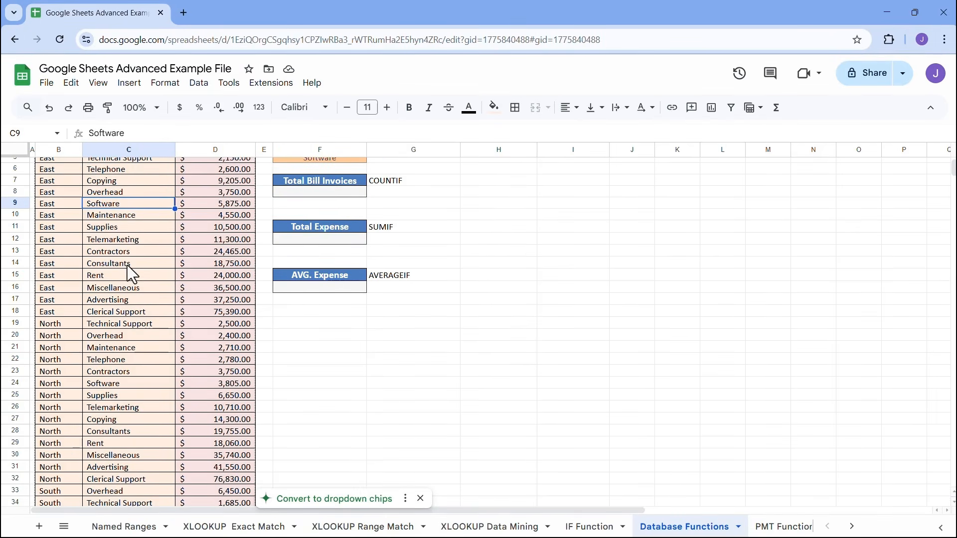
click(119, 383)
scroll(116, 385, down, 2)
scroll(116, 385, down, 2)
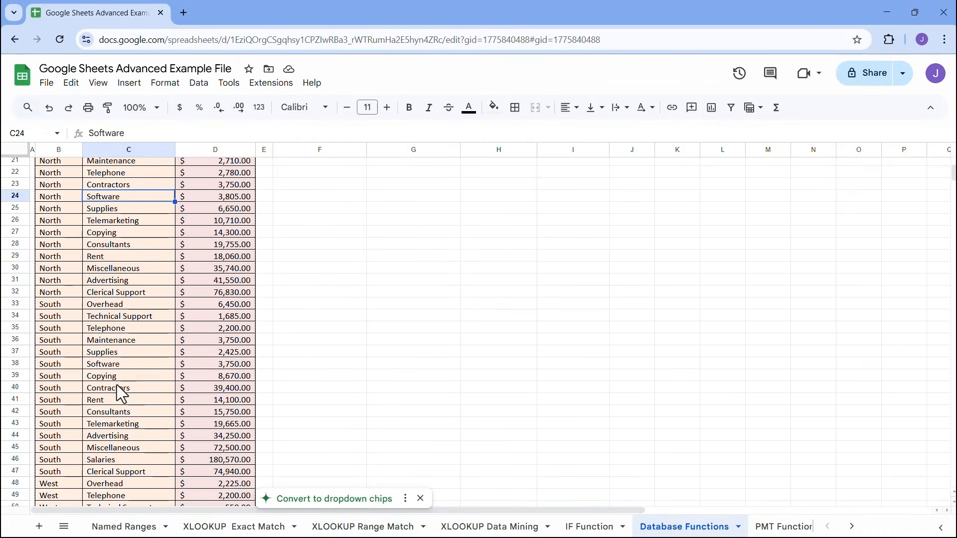
click(118, 368)
scroll(118, 368, down, 2)
scroll(122, 378, down, 2)
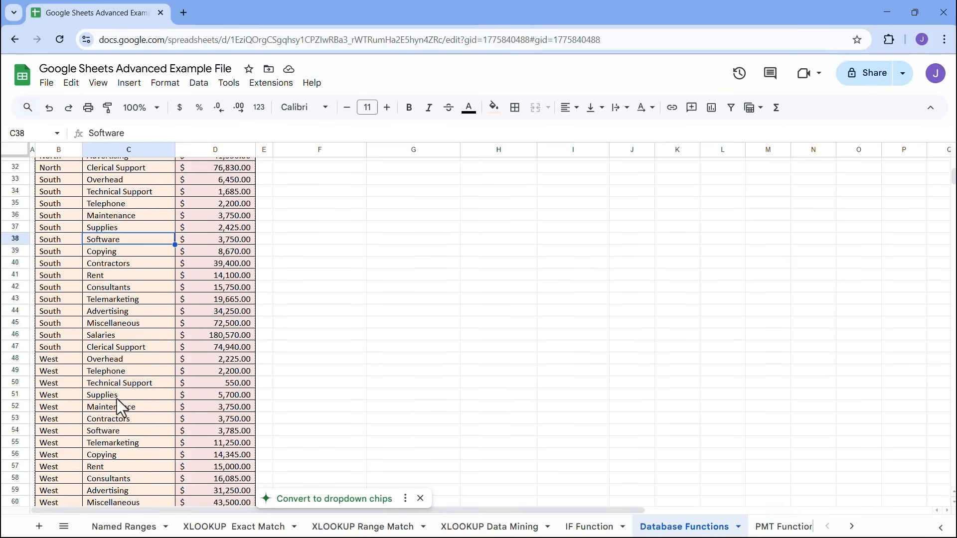
click(114, 426)
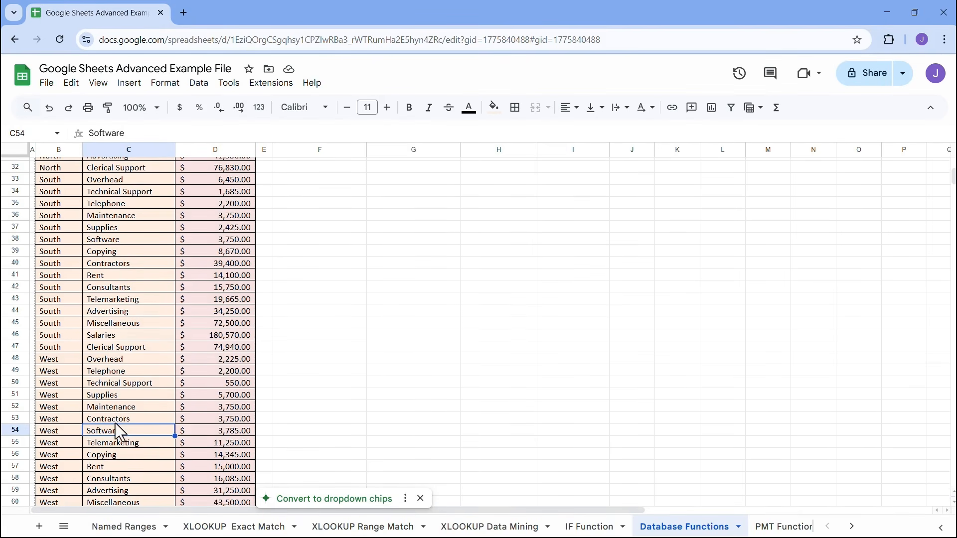
scroll(118, 421, up, 10)
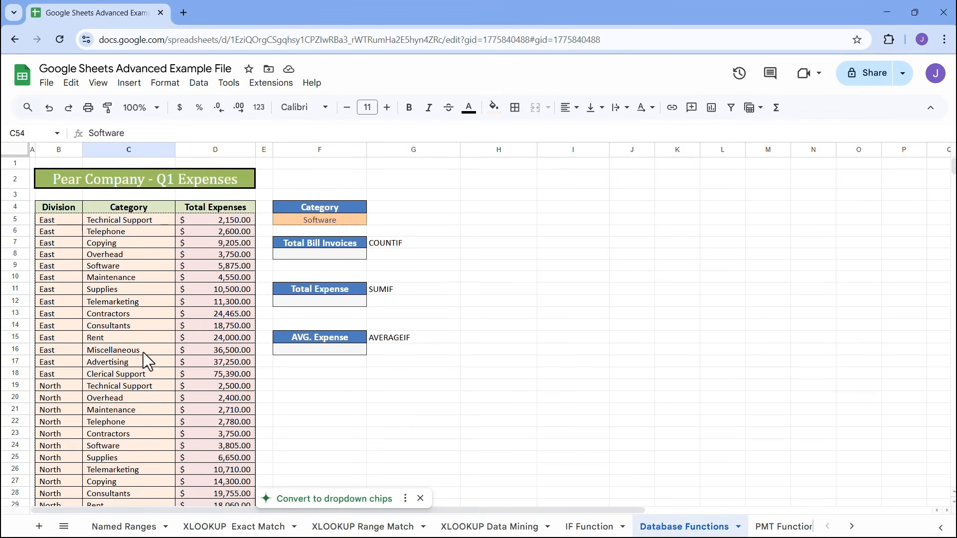
- Enter =COUNTIF(C5:C62,F5) in F8 to count the invoices matching the selected category
click(325, 255)
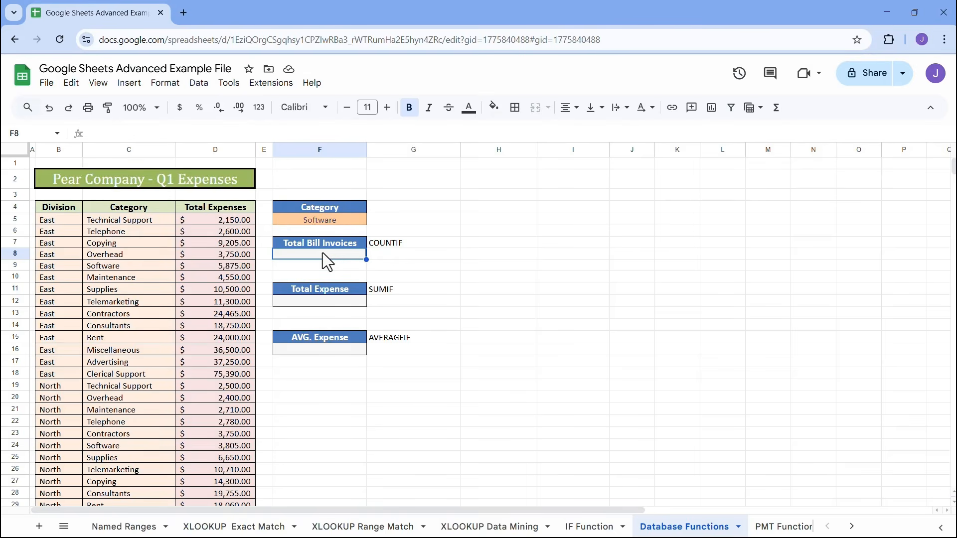
text(=c)
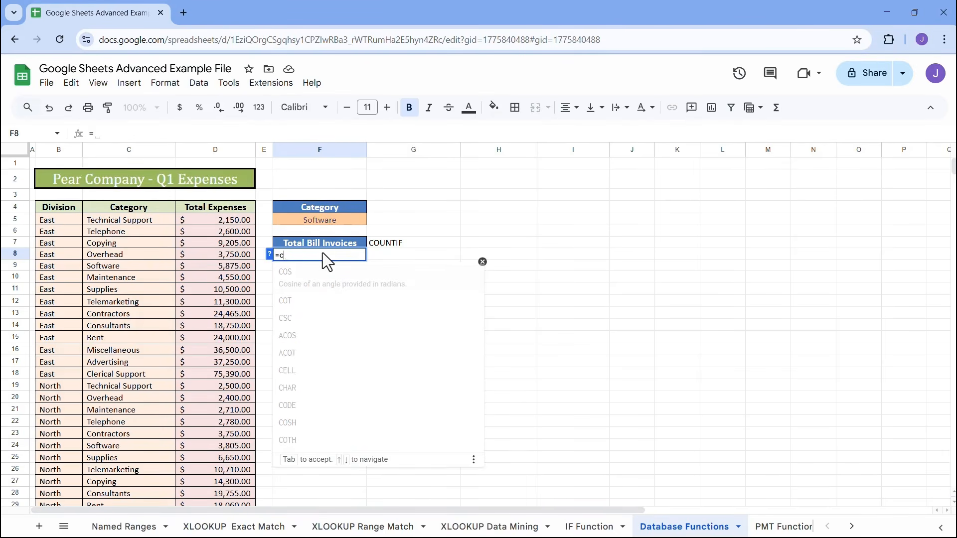
text(ountif)
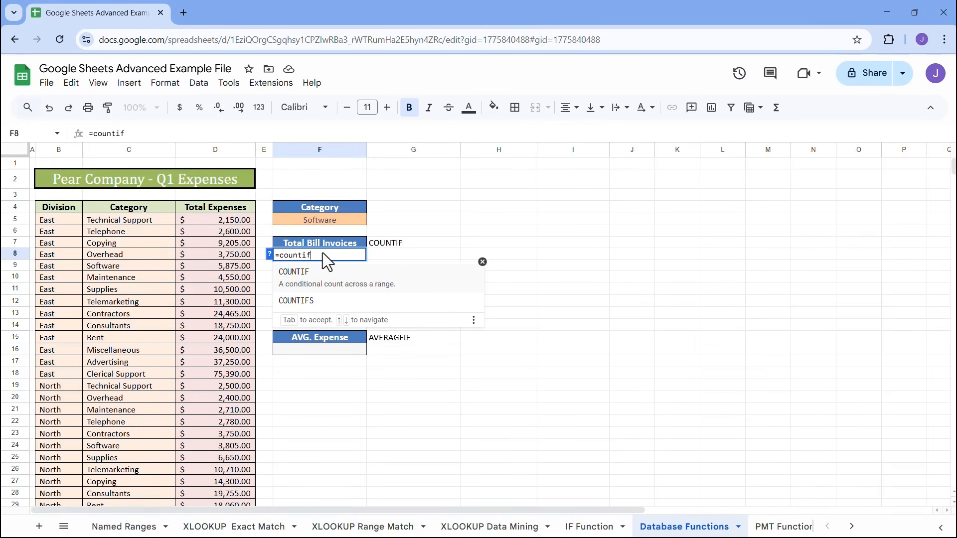
text(s)
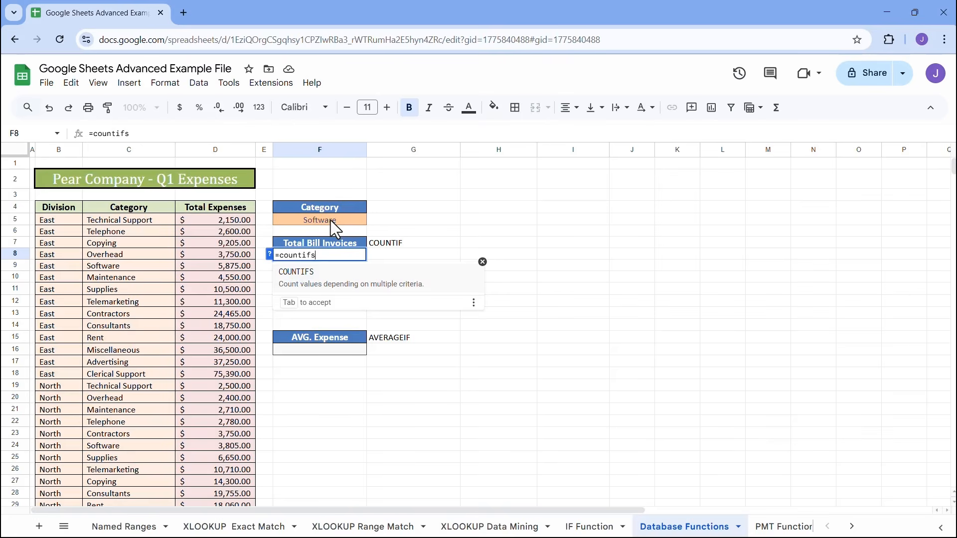
key(BackSpace)
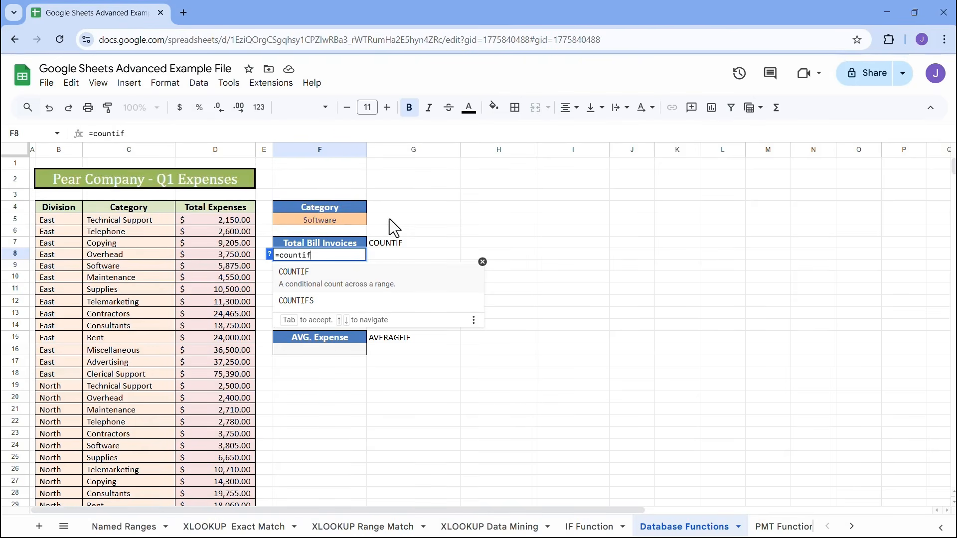
key(Tab)
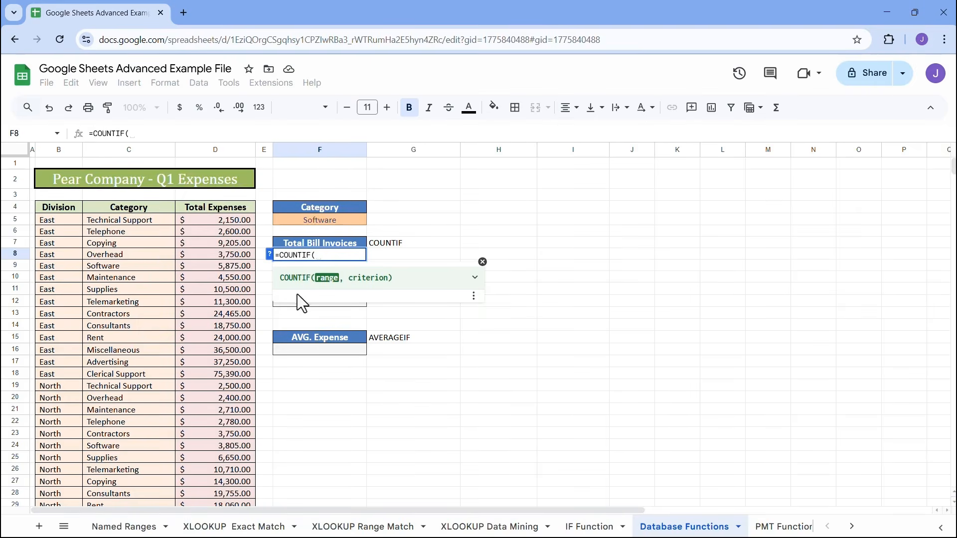
click(135, 220)
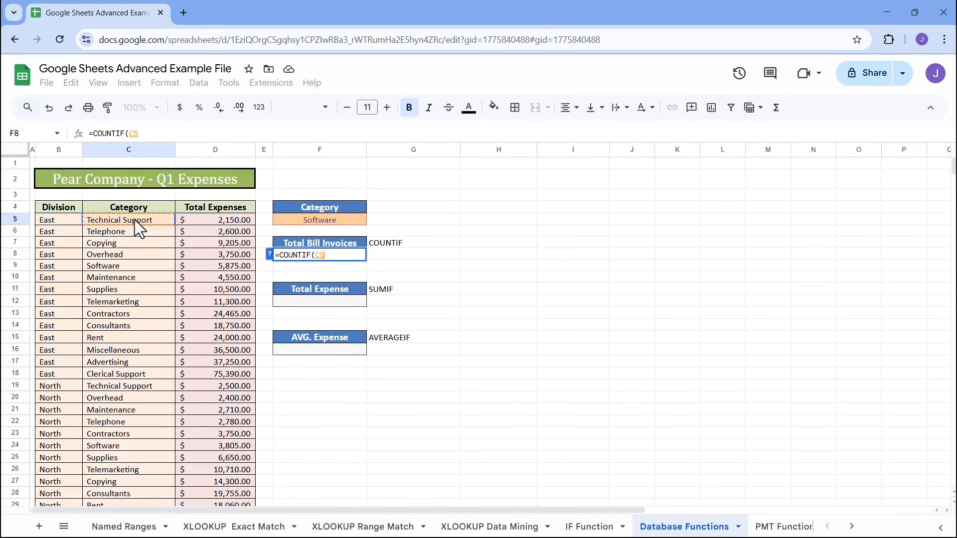
key(ctrl+shift+Down)
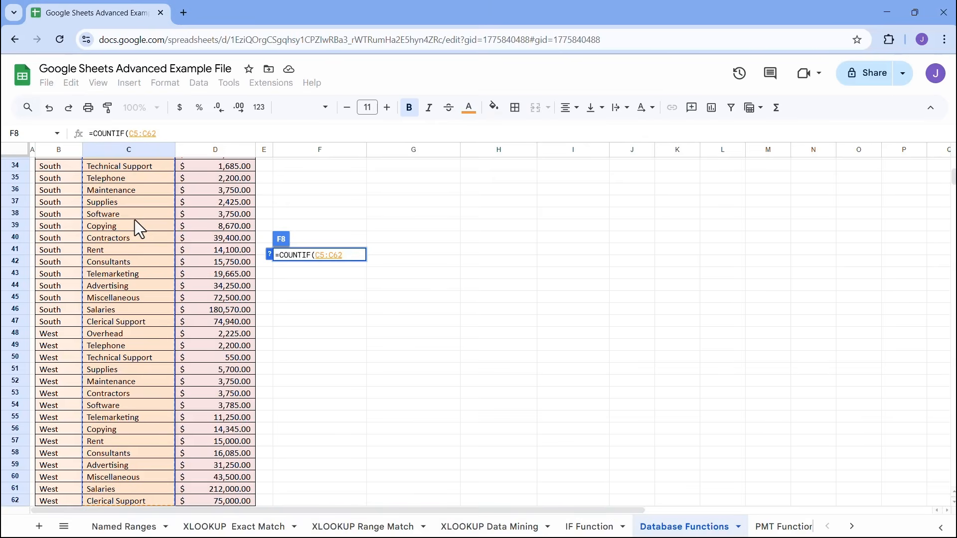
scroll(134, 220, up, 10)
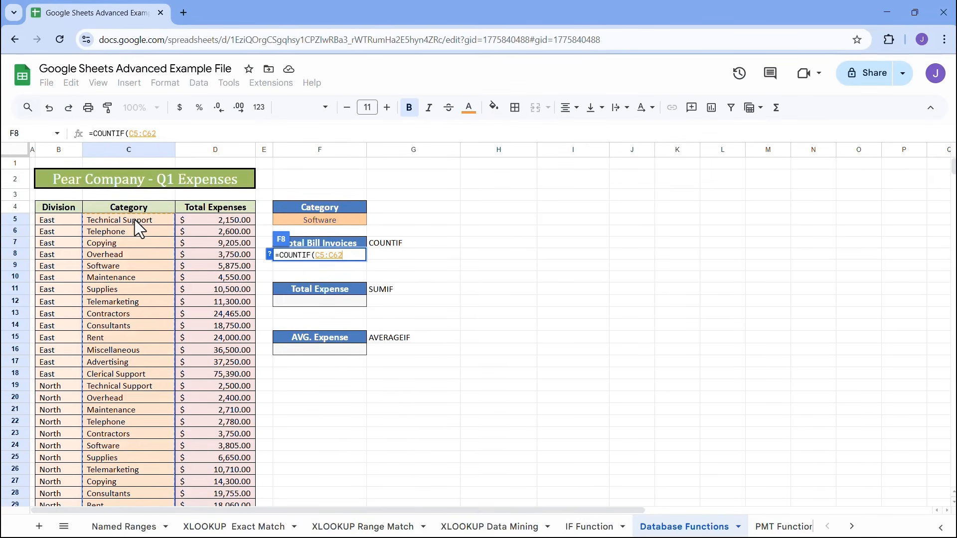
text(,)
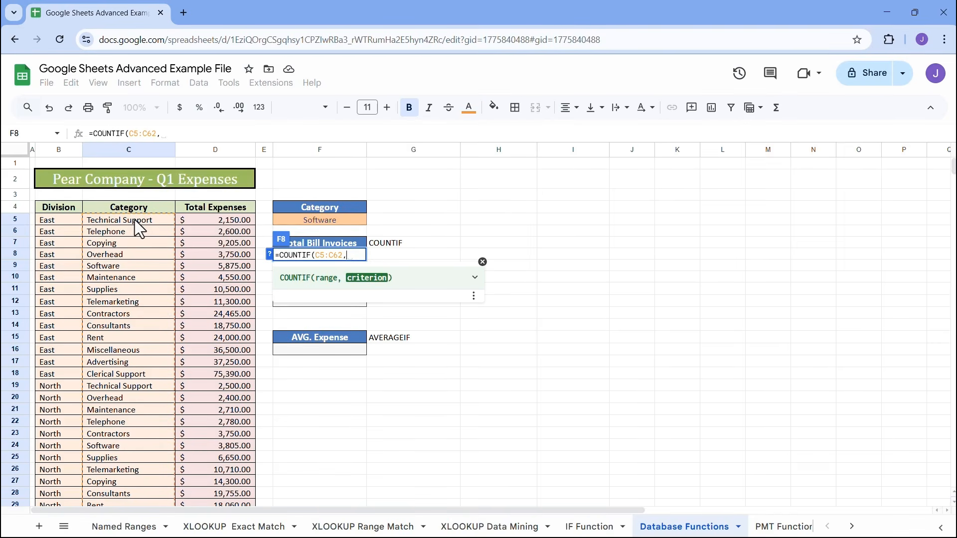
click(325, 220)
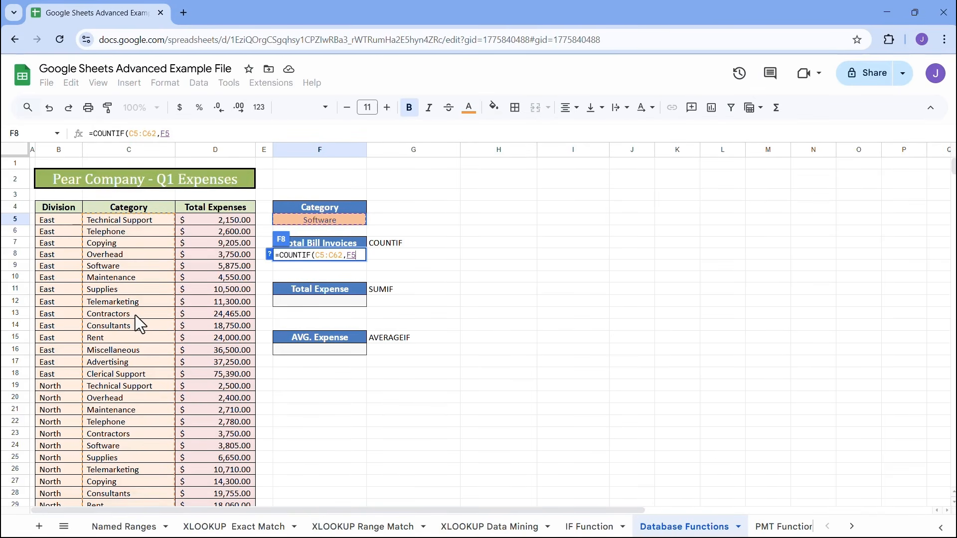
key(Return)
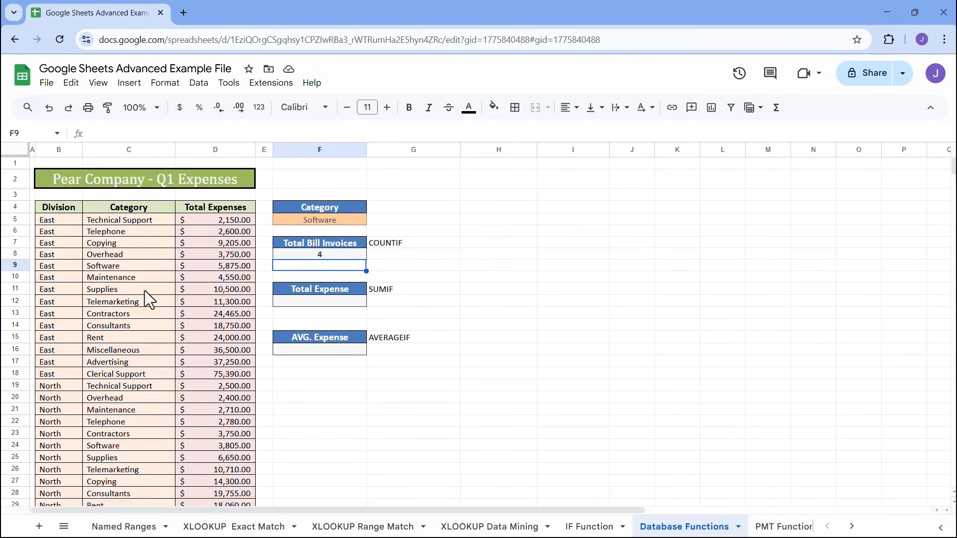
- Set the category in F5 to Rent to test the COUNTIF formula, and reselect the cell
scroll(106, 309, down, 5)
scroll(105, 308, up, 5)
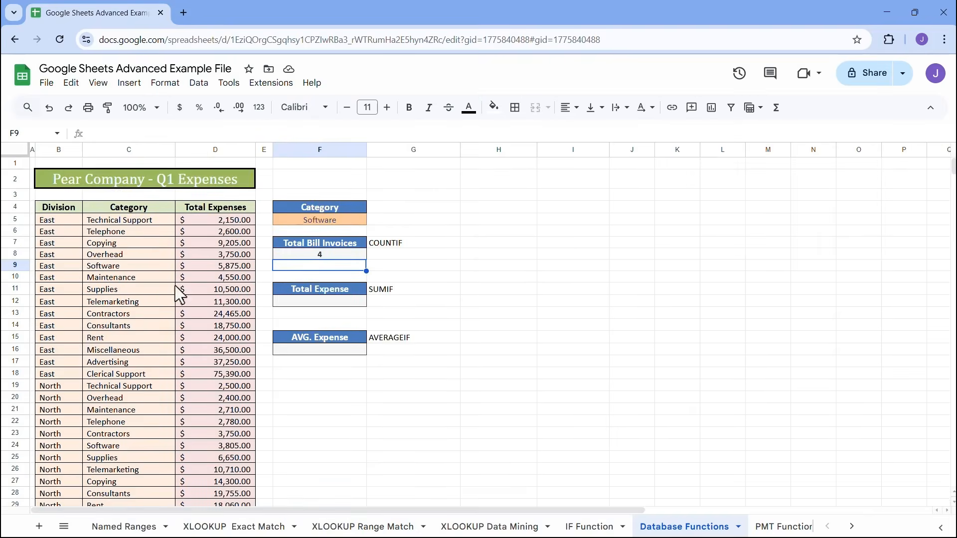
click(333, 219)
text(Rent)
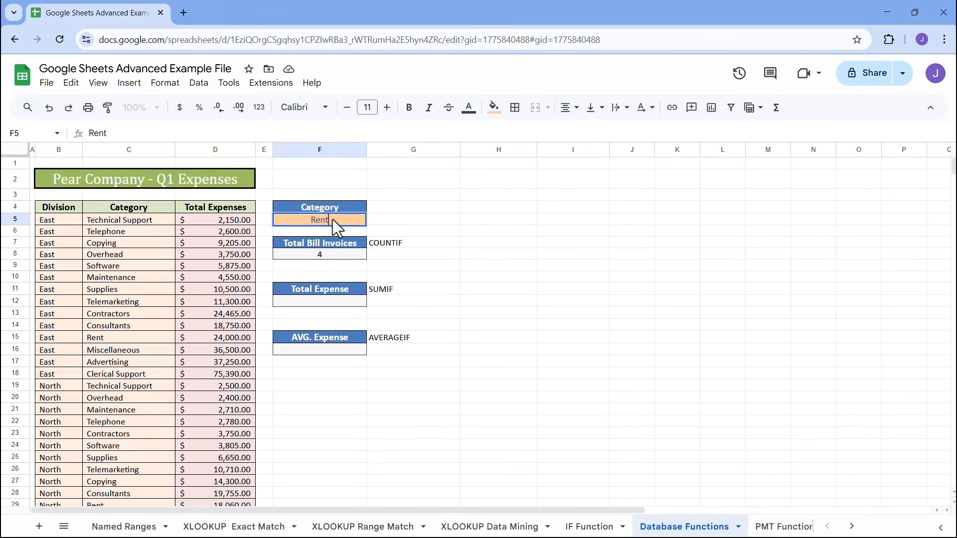
key(alt+Return)
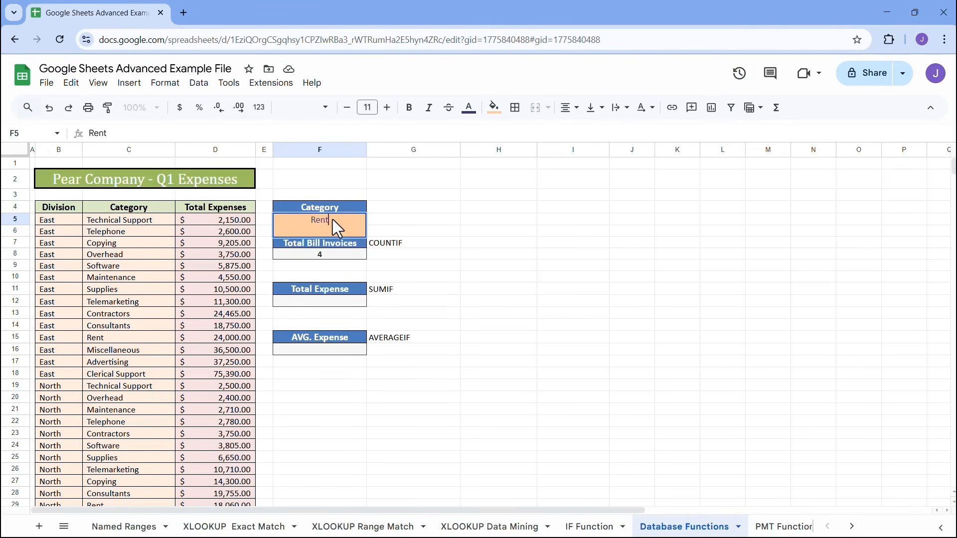
key(Return)
click(333, 219)
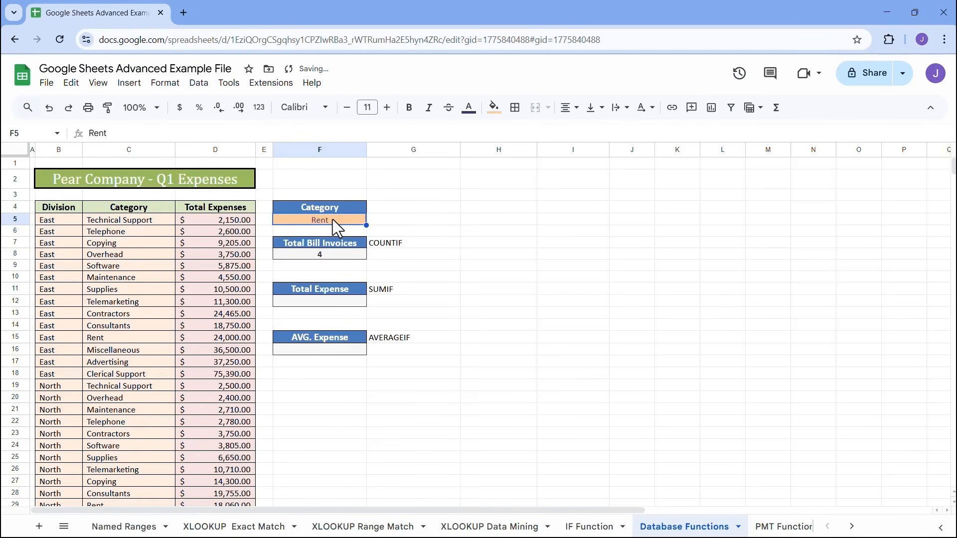
- Look through the Category column to its last row, and set the category in F5 to Salaries to test the COUNTIF formula
scroll(139, 352, down, 12)
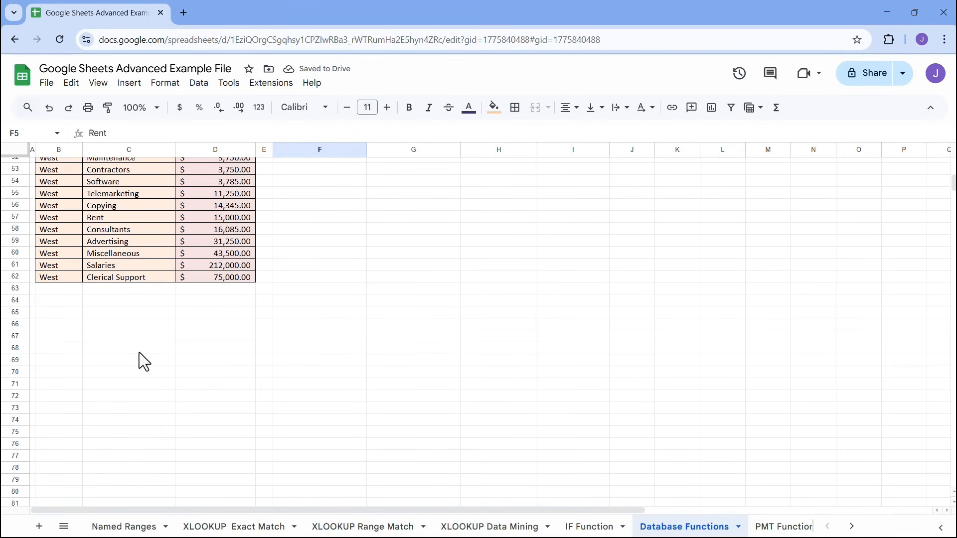
scroll(139, 352, up, 2)
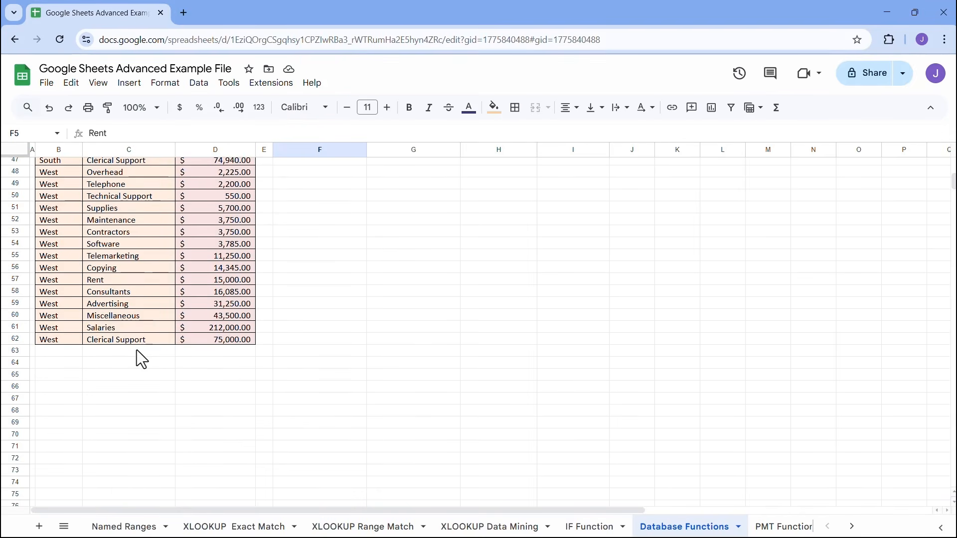
scroll(214, 310, up, 12)
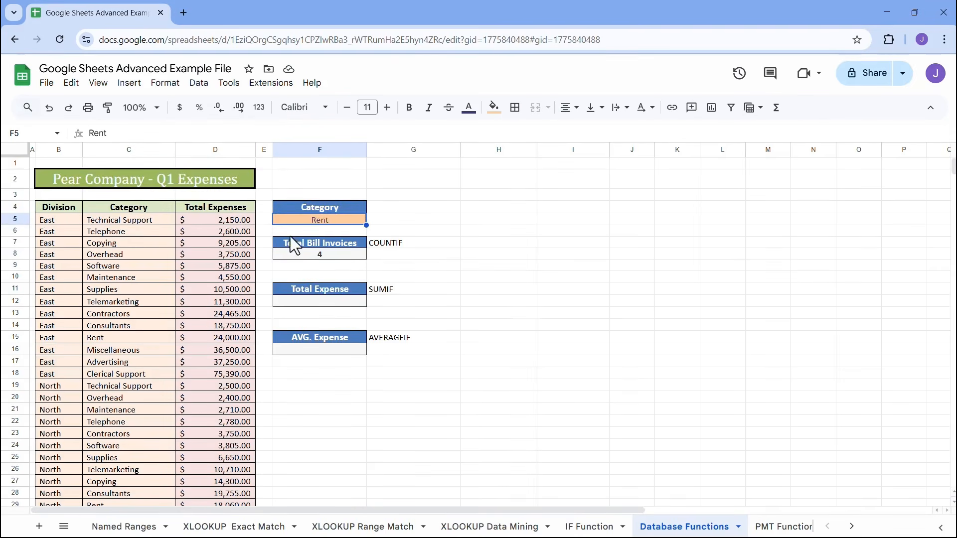
text(Sal)
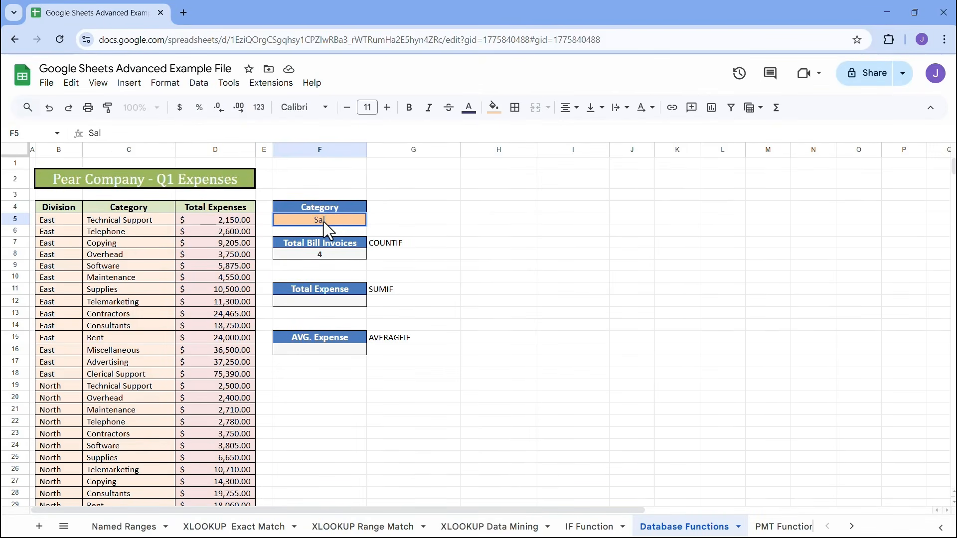
text(aries)
key(Return)
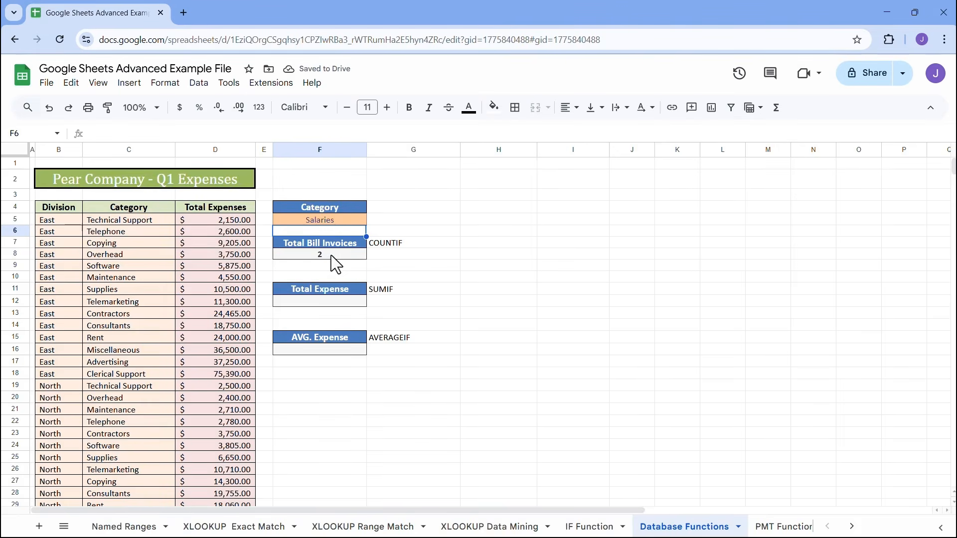
- Set the category in F5 to Software and check the COUNTIF formula in F8
click(337, 221)
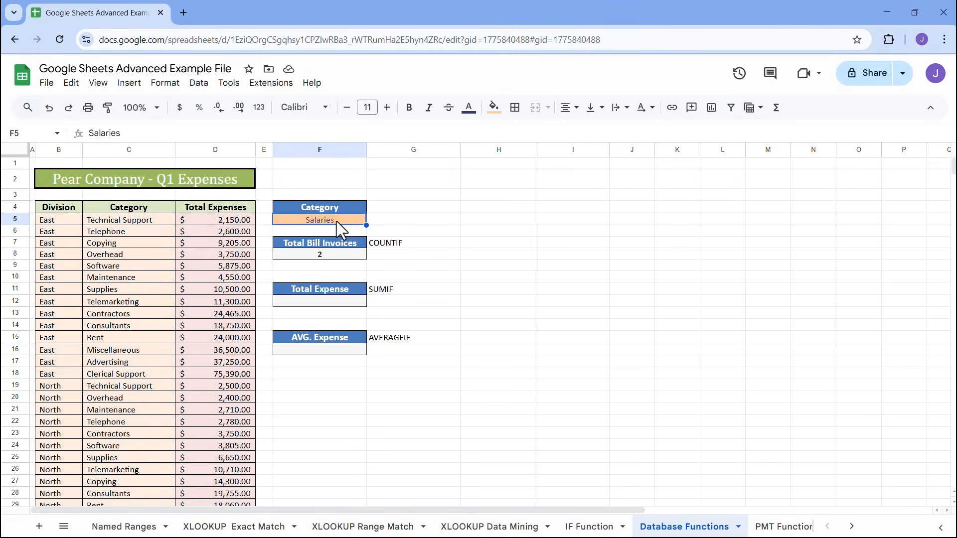
text(Softwa)
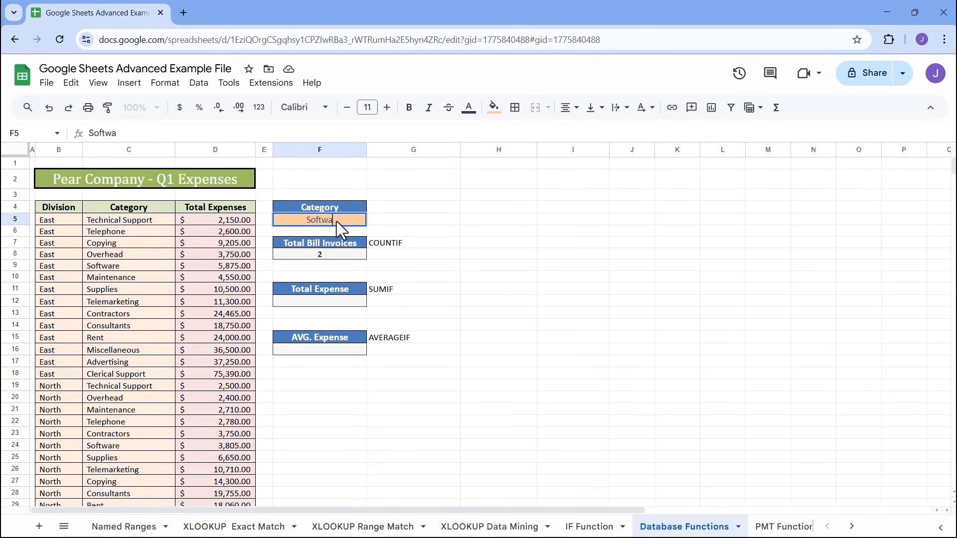
text(re)
key(Return)
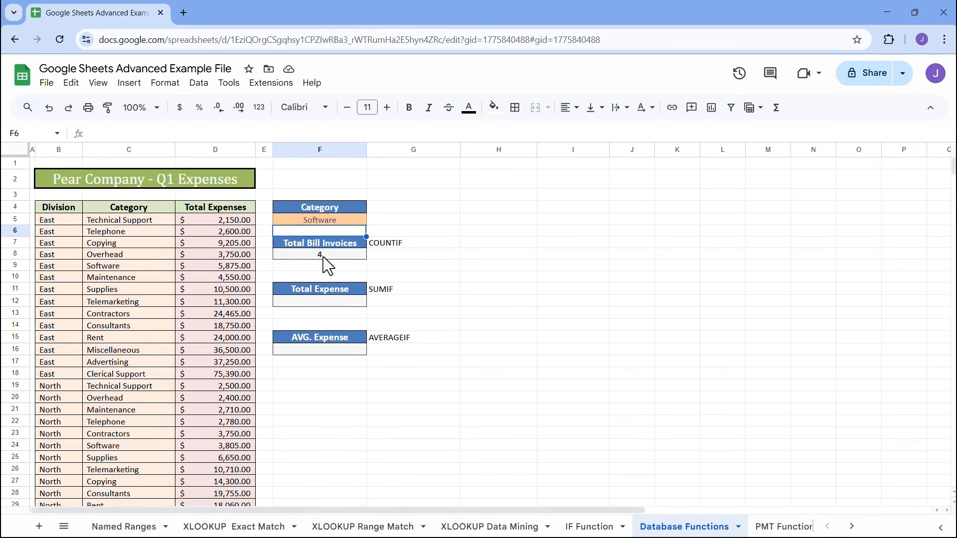
click(324, 256)
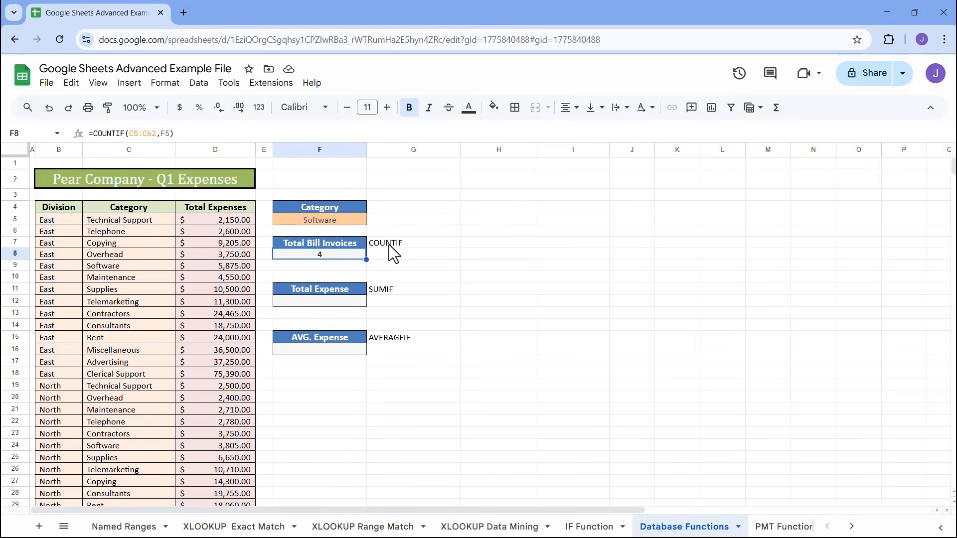
click(343, 302)
click(345, 354)
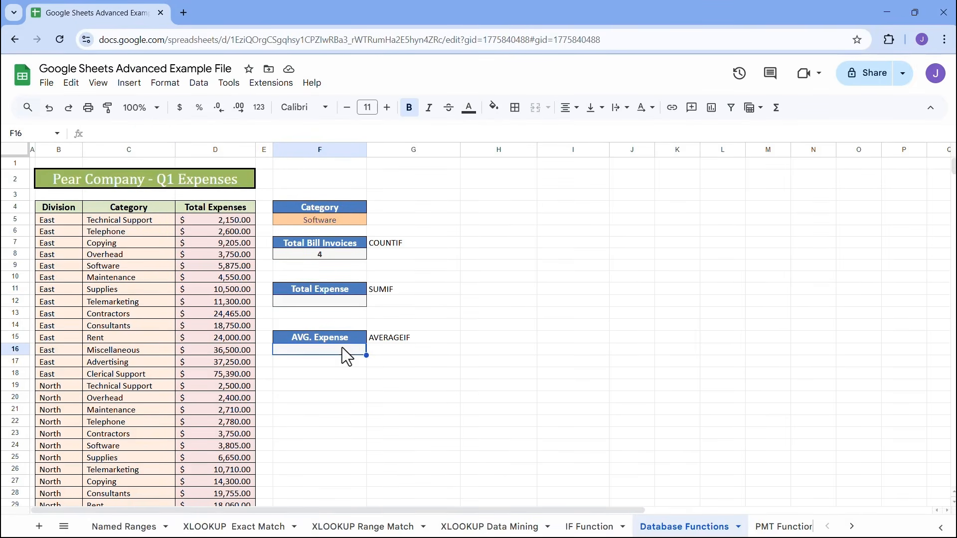
- Start a SUMIF formula in F12 with C5:C62 as the range and F5 as the criterion
click(334, 304)
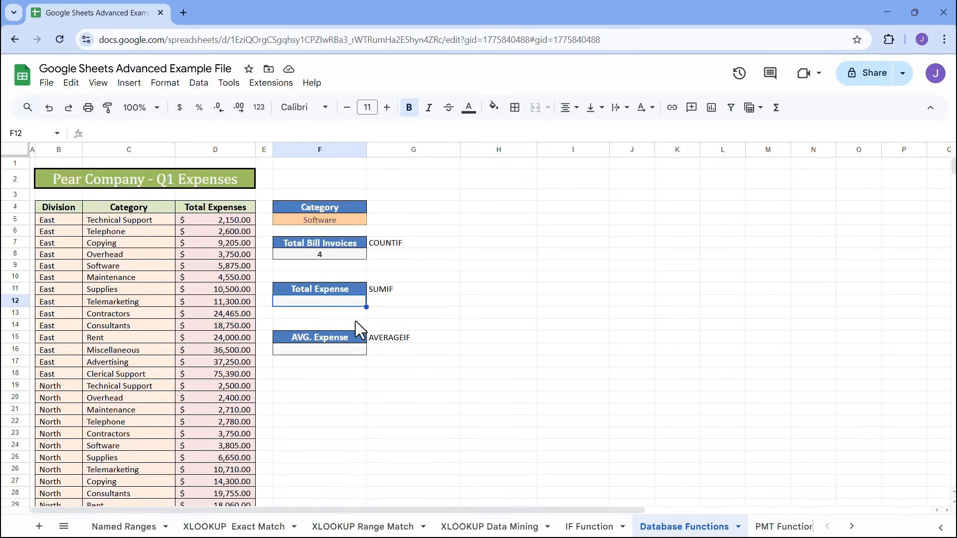
text(=sumif)
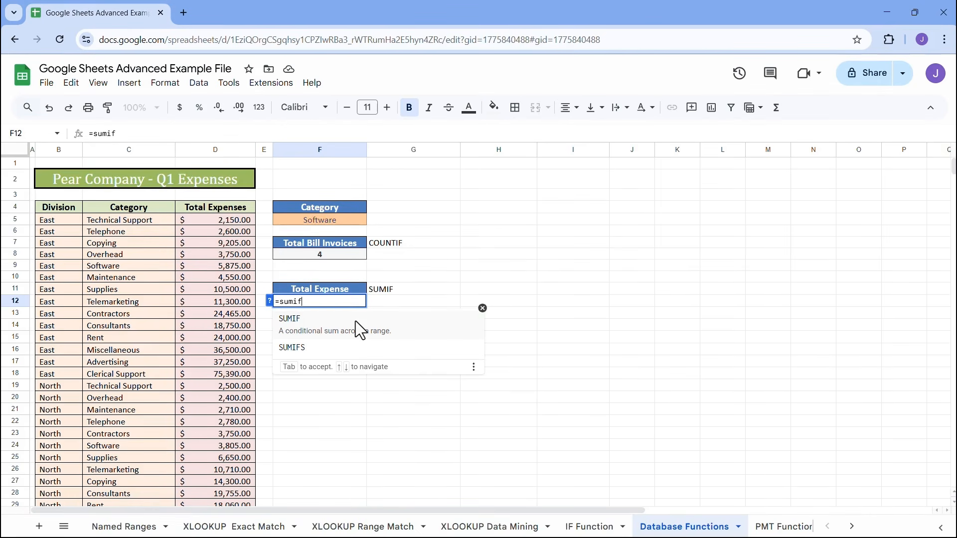
key(Tab)
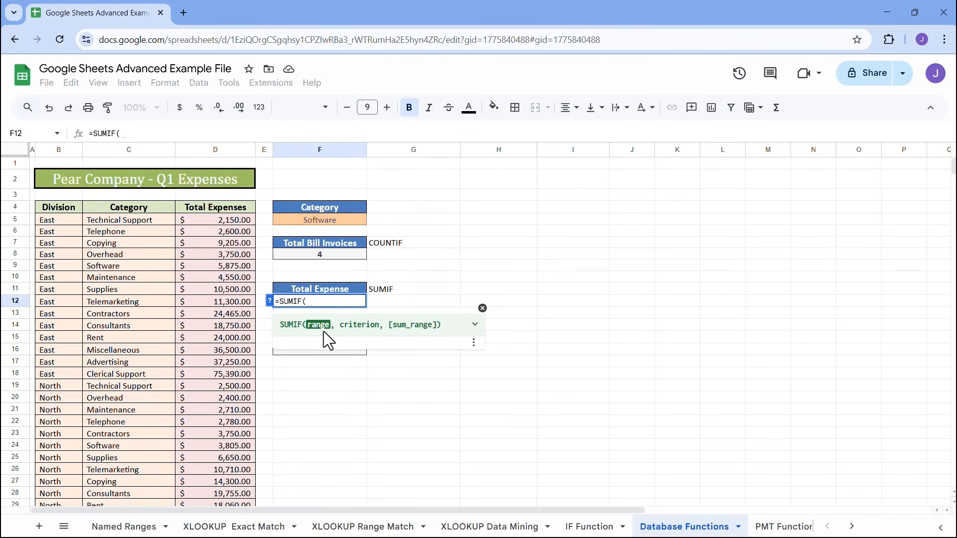
click(130, 222)
key(ctrl+shift+Down)
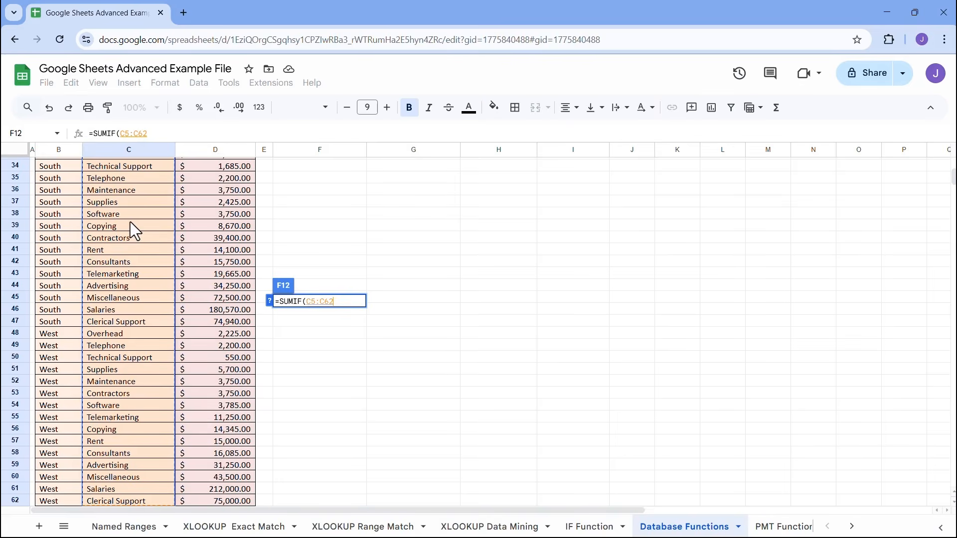
scroll(130, 222, up, 8)
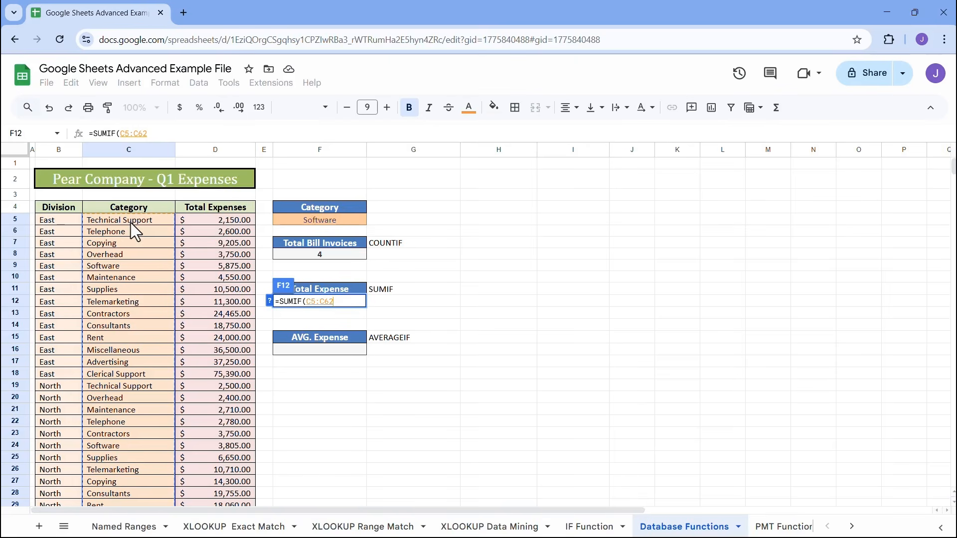
text(,)
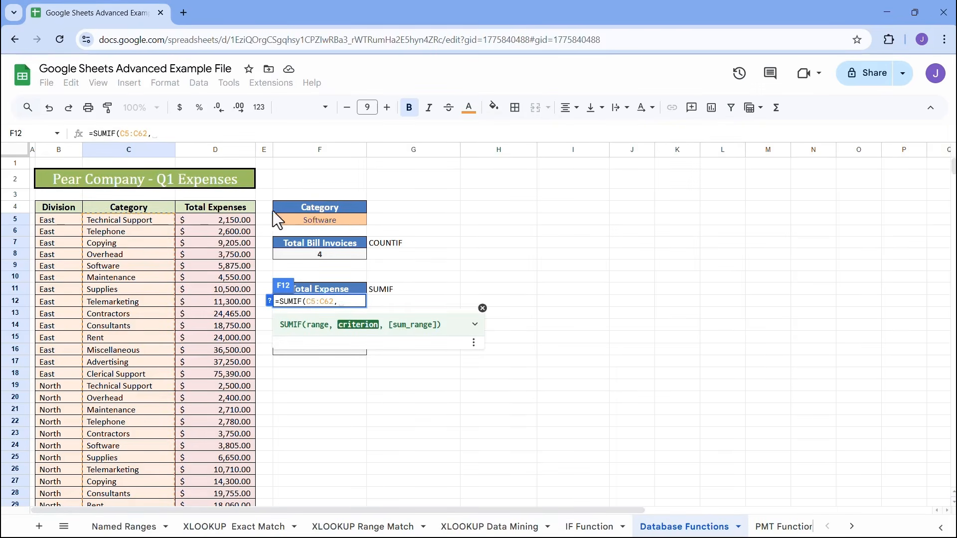
click(339, 219)
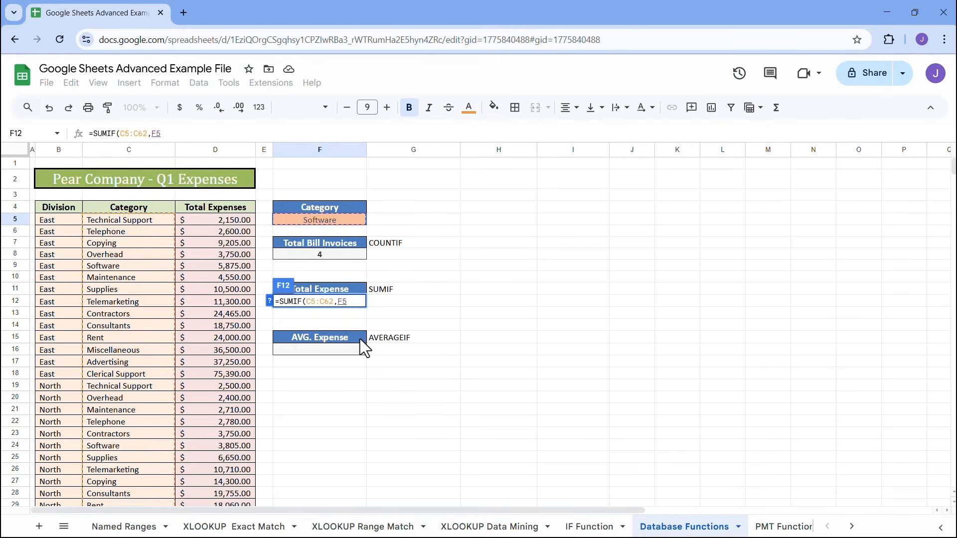
- Complete the SUMIF formula in F12 with D5:D62 as the sum range, and reselect the cell
text(,)
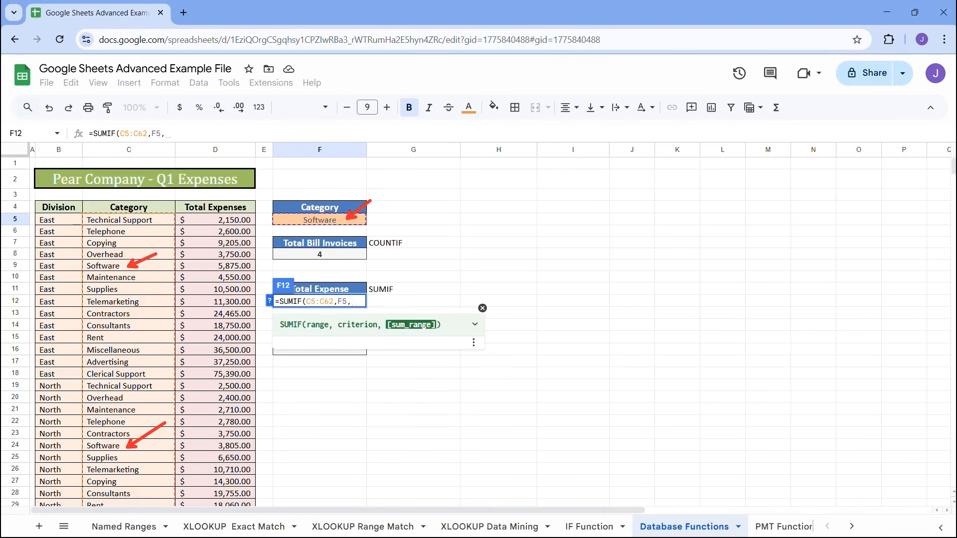
drag(205, 267, 186, 253)
drag(199, 445, 182, 418)
key(Escape)
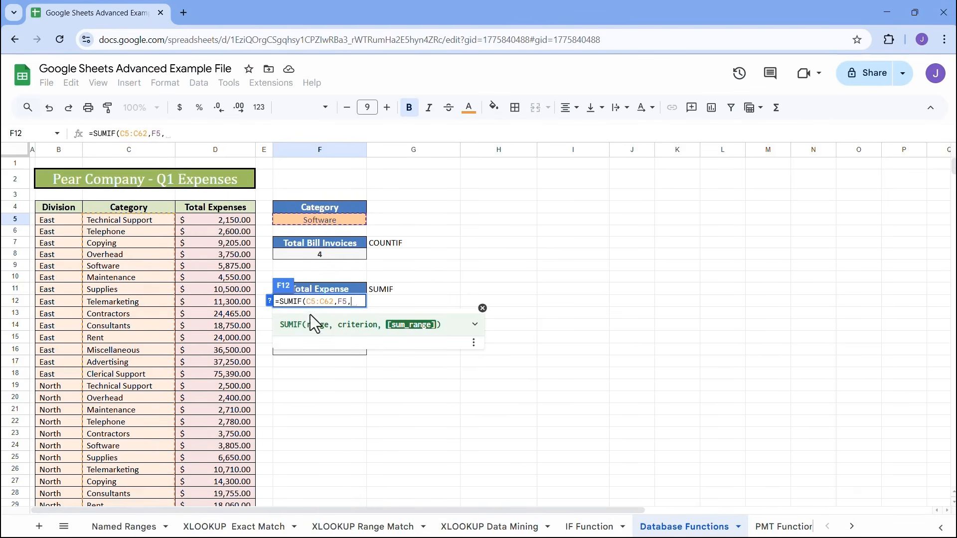
click(217, 220)
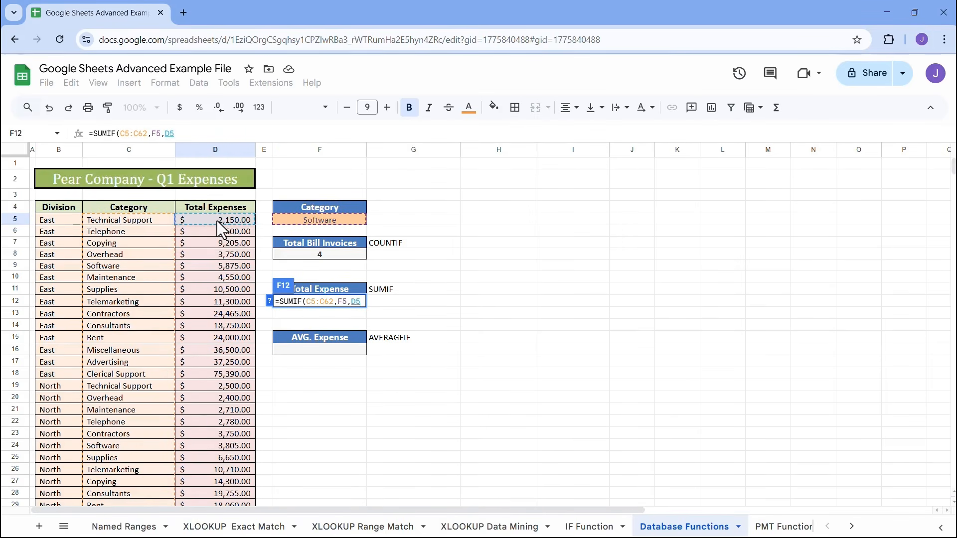
key(ctrl+shift+Down)
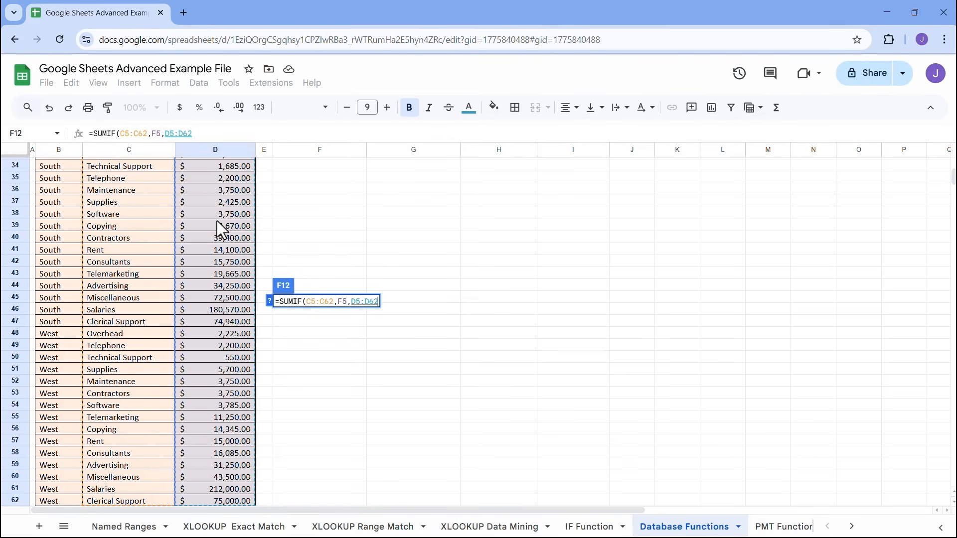
key(Return)
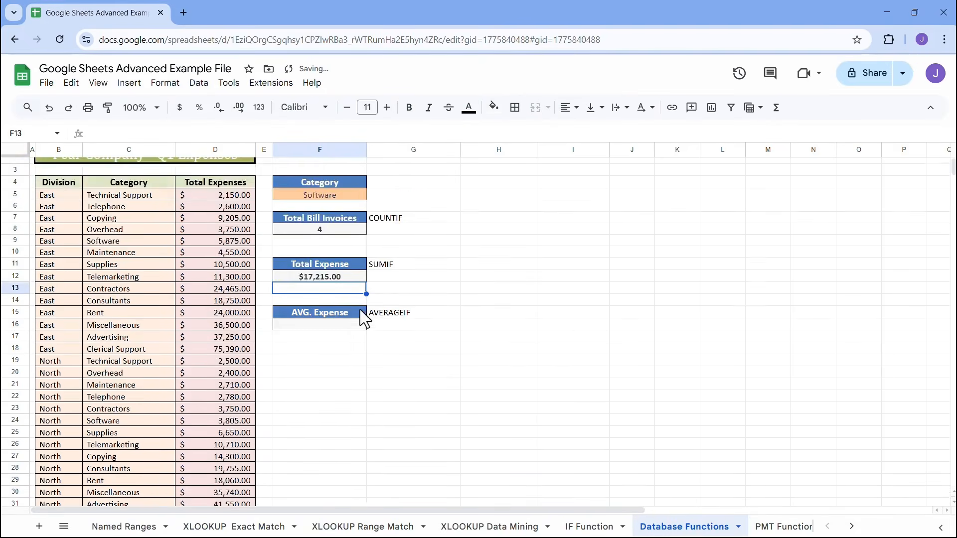
click(339, 301)
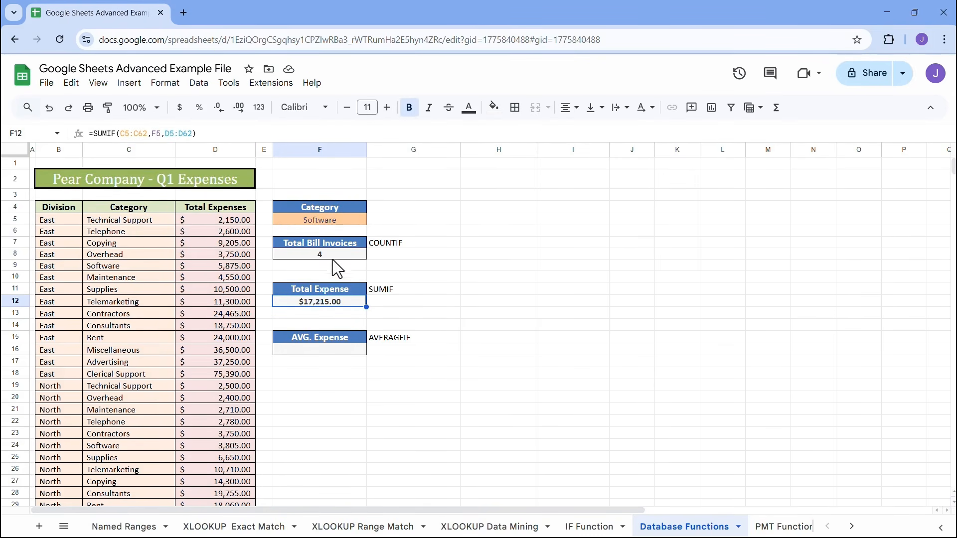
- Set the category in F5 to Rent to test the SUMIF formula
click(320, 222)
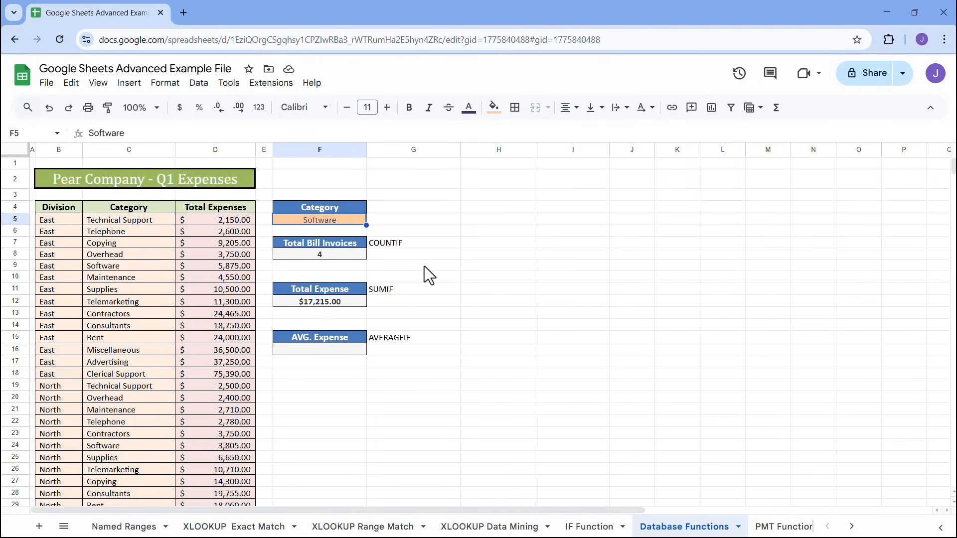
text(Rent)
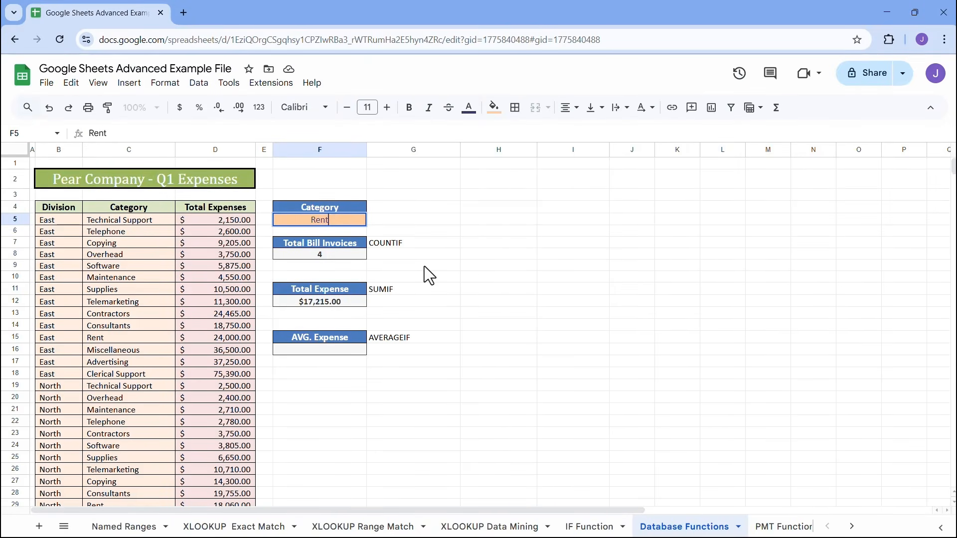
key(Up)
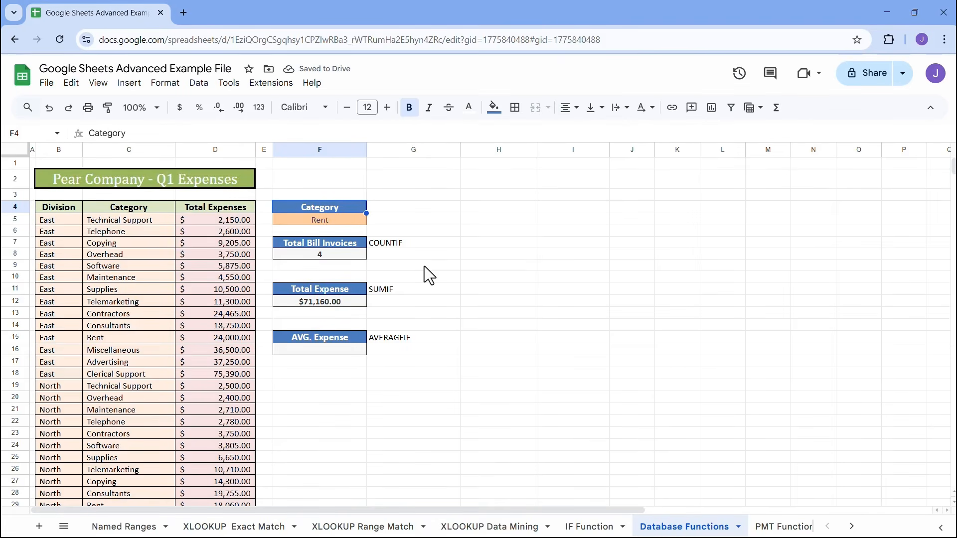
key(BackSpace)
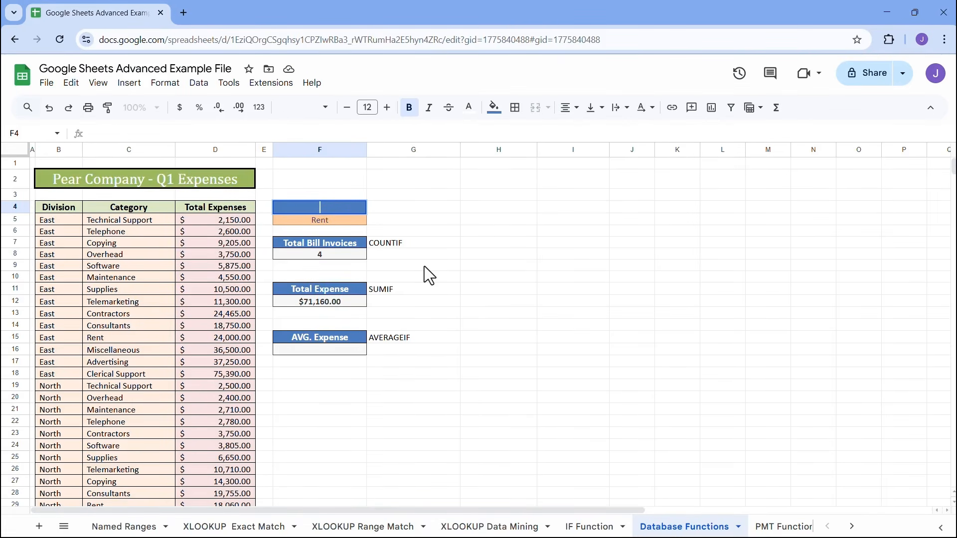
click(323, 231)
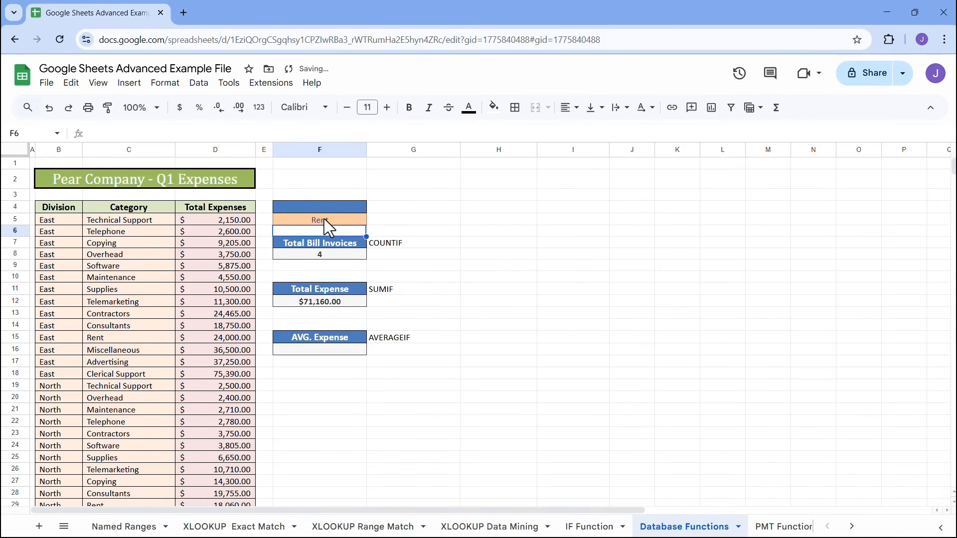
key(ctrl+z)
- Set the category in F5 to Telephone to test the SUMIF formula with another category
click(324, 219)
text(Telephone)
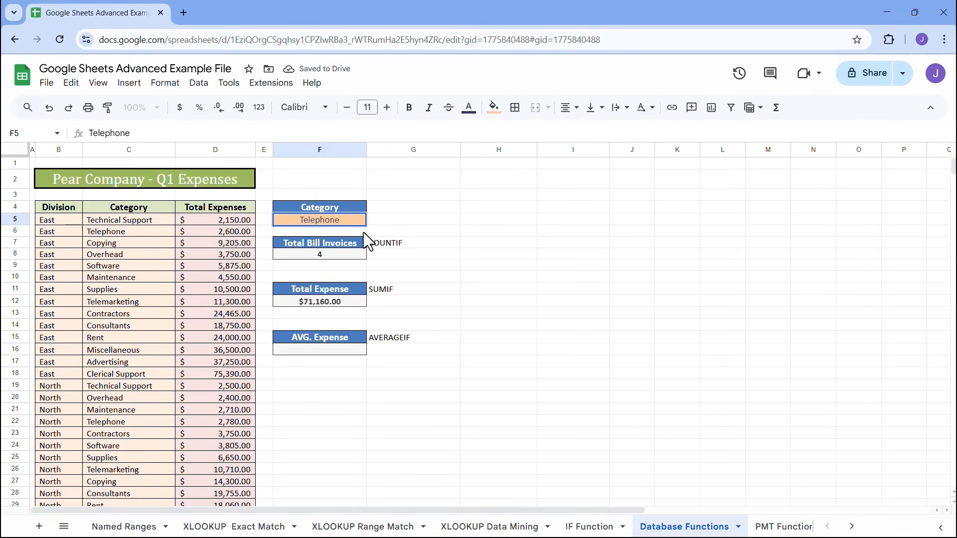
key(Return)
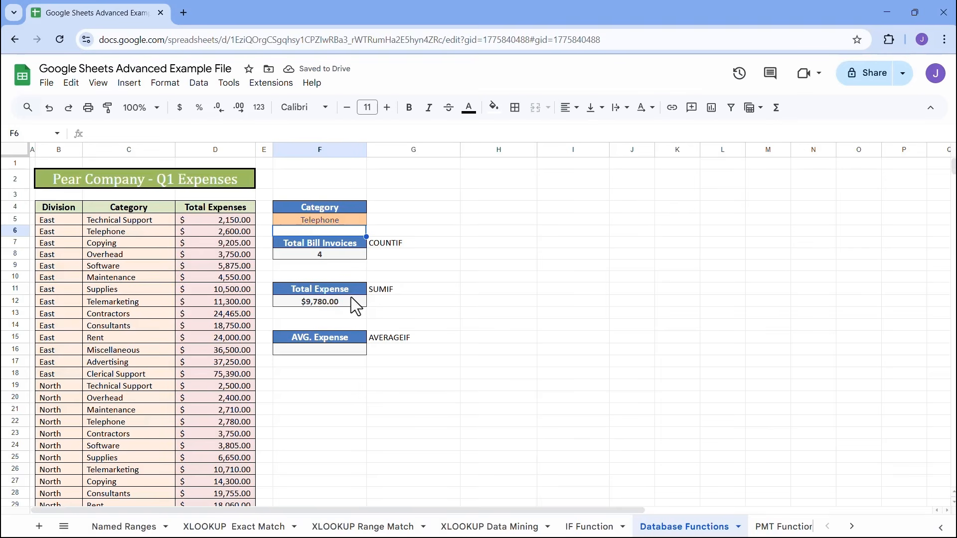
- Set the category in F5 back to Software
click(334, 222)
text(S)
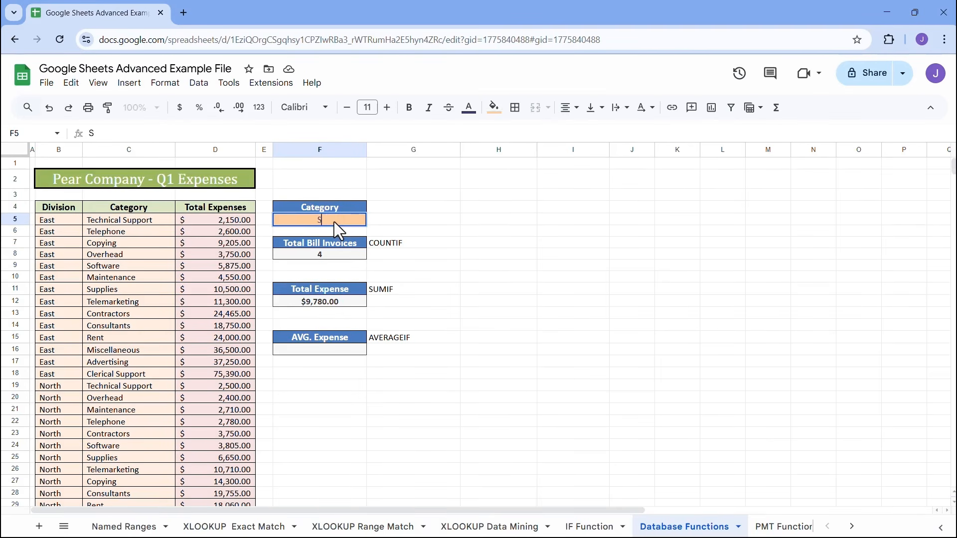
text(oftware)
key(Return)
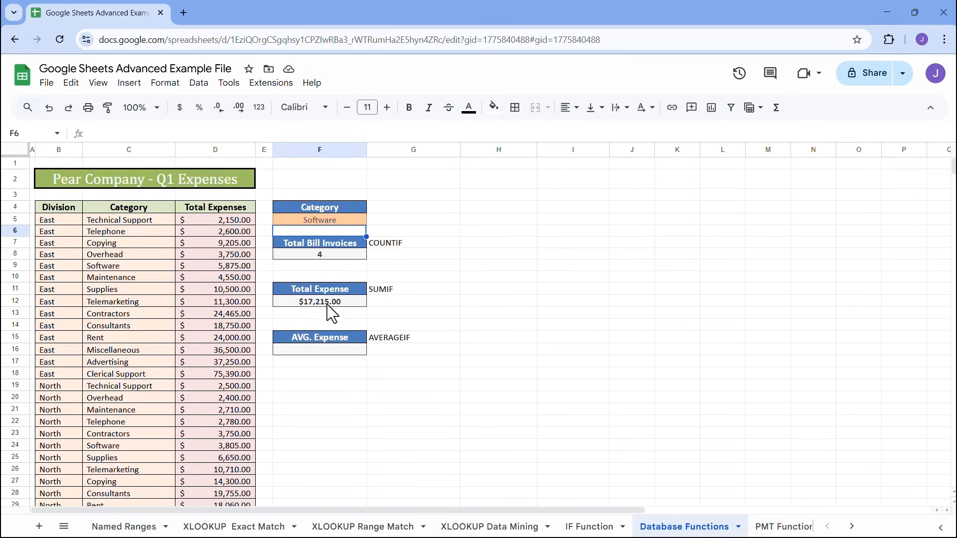
- Review the range, criterion and sum range arguments of the SUMIF formula in F12, leaving the formula as it is
click(330, 351)
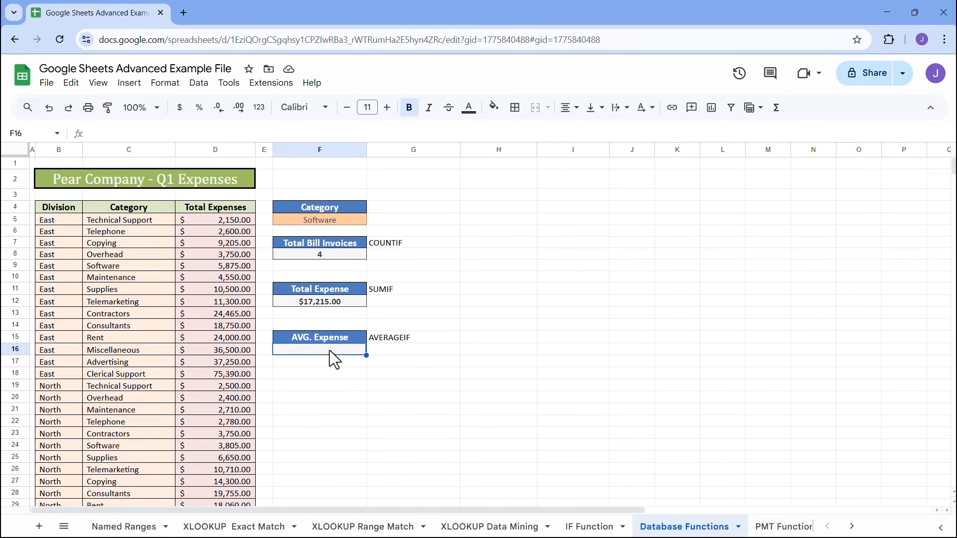
click(328, 301)
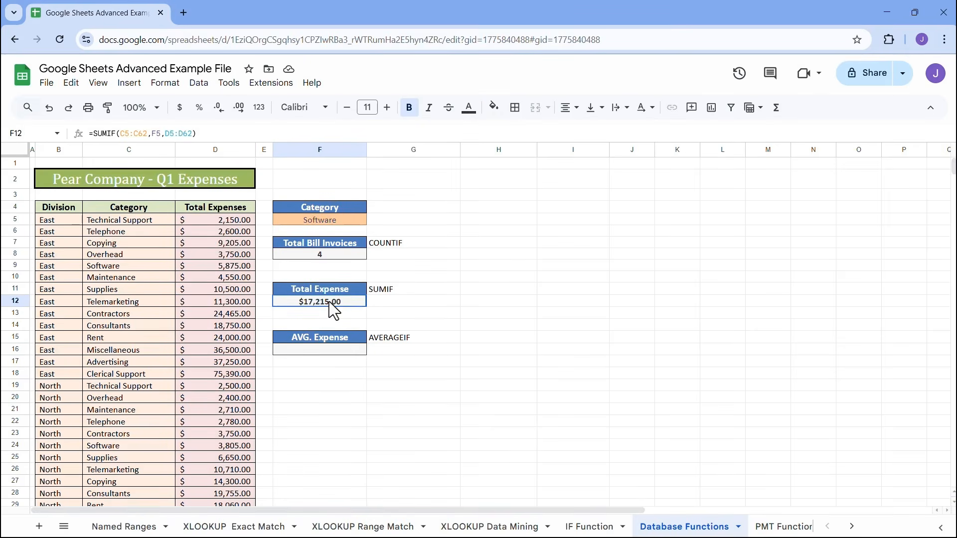
click(197, 134)
drag(196, 134, 139, 134)
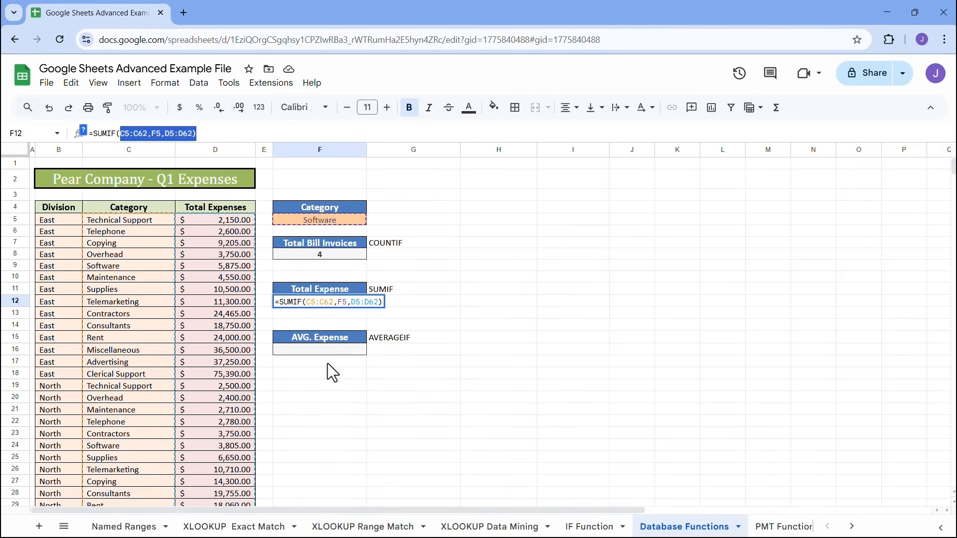
key(Escape)
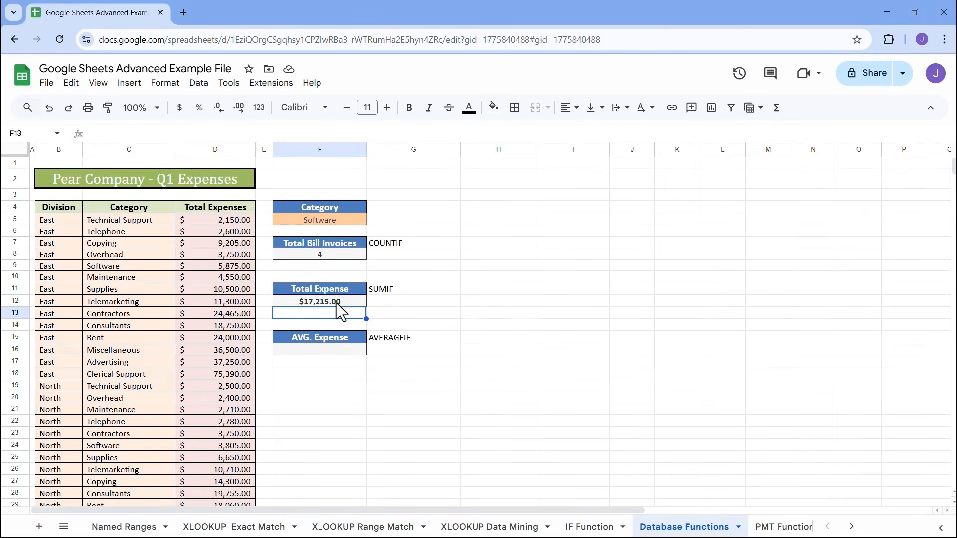
- Start an AVERAGEIF formula in F16 with C5:C62 as the criteria range
click(347, 351)
text(=aver)
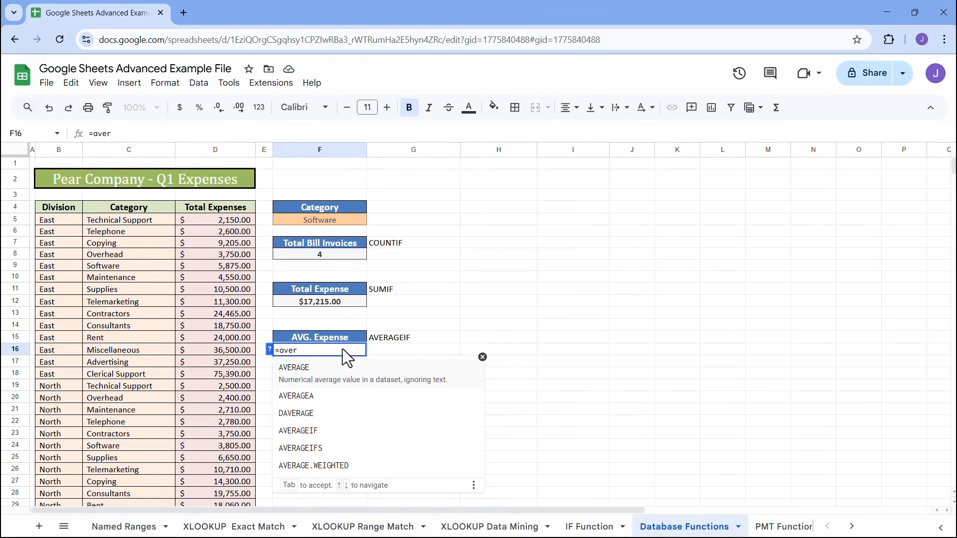
key(Down)
key(Down)
key(Down)
key(Tab)
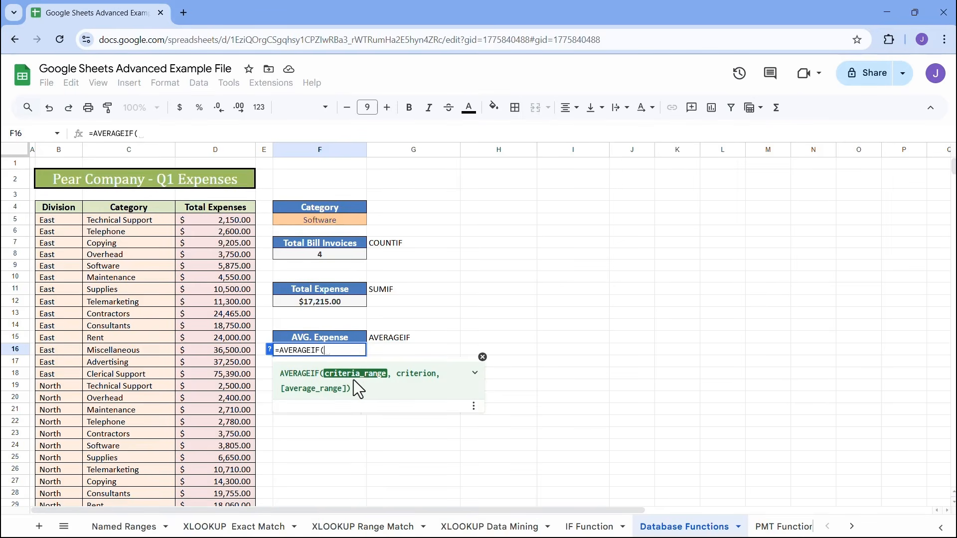
click(125, 219)
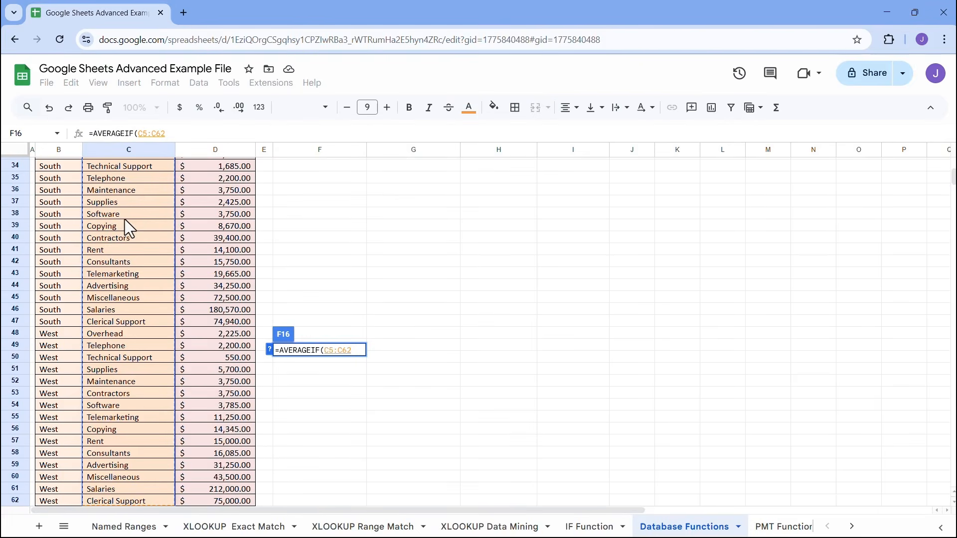
text(,)
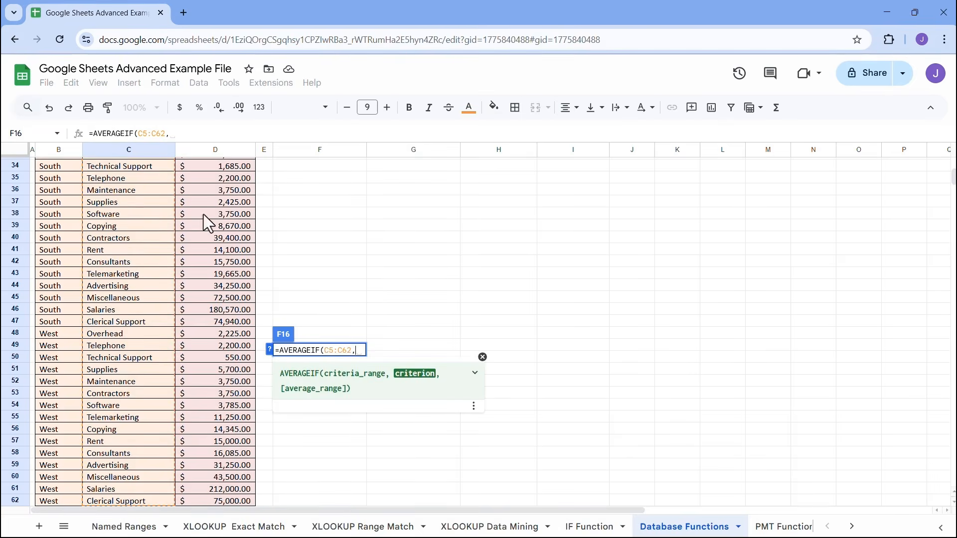
- Complete the AVERAGEIF formula in F16 with F5 as the criterion and D5:D62 as the average range, and reselect the cell
scroll(265, 234, up, 10)
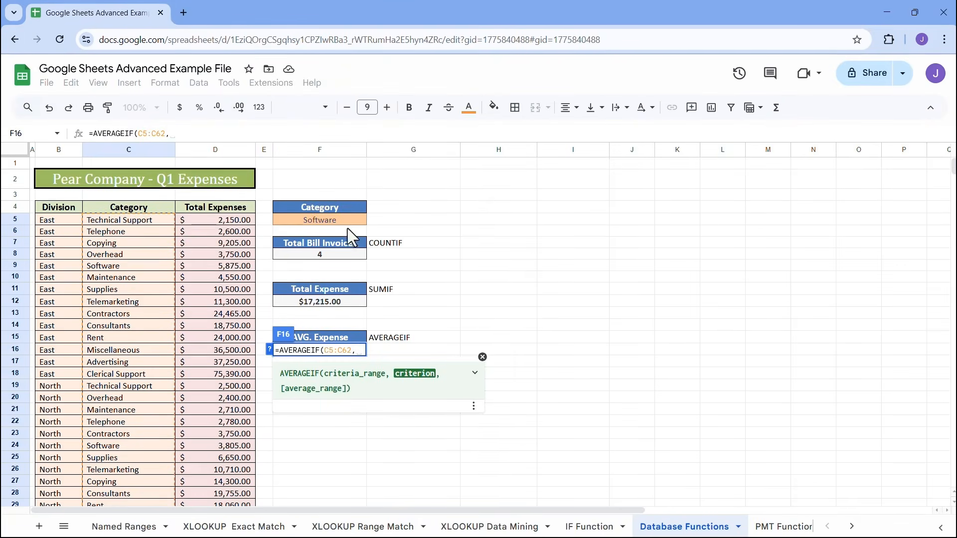
click(333, 220)
text(,)
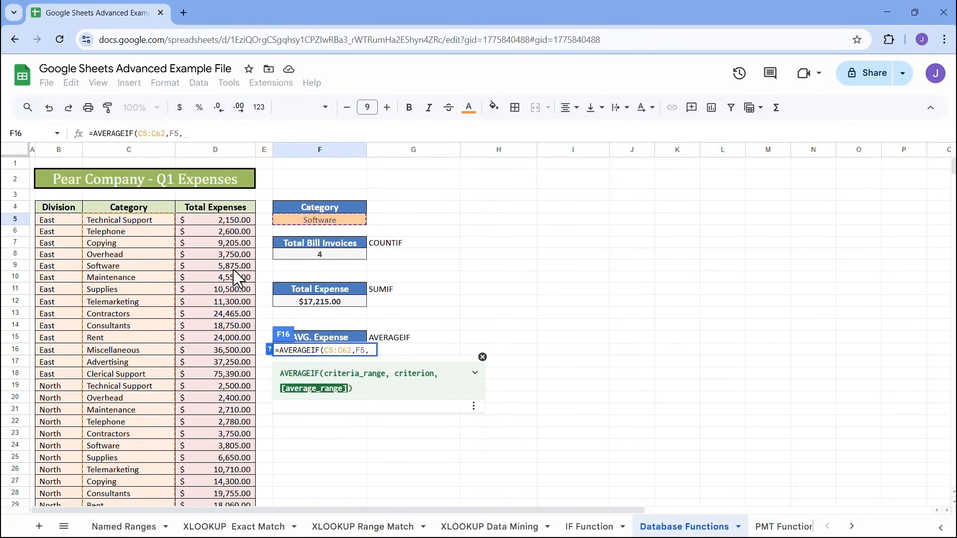
click(219, 220)
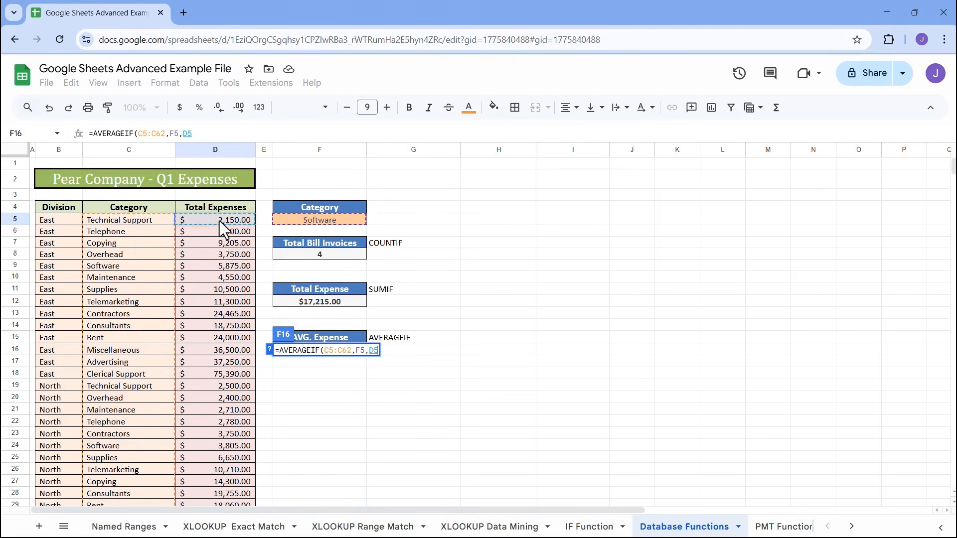
key(ctrl+shift+Down)
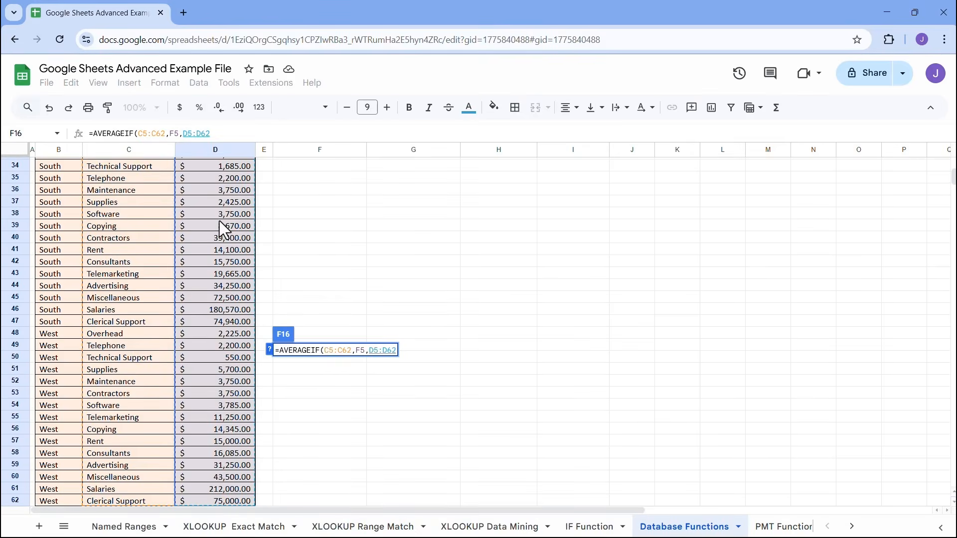
key(Return)
scroll(320, 274, up, 5)
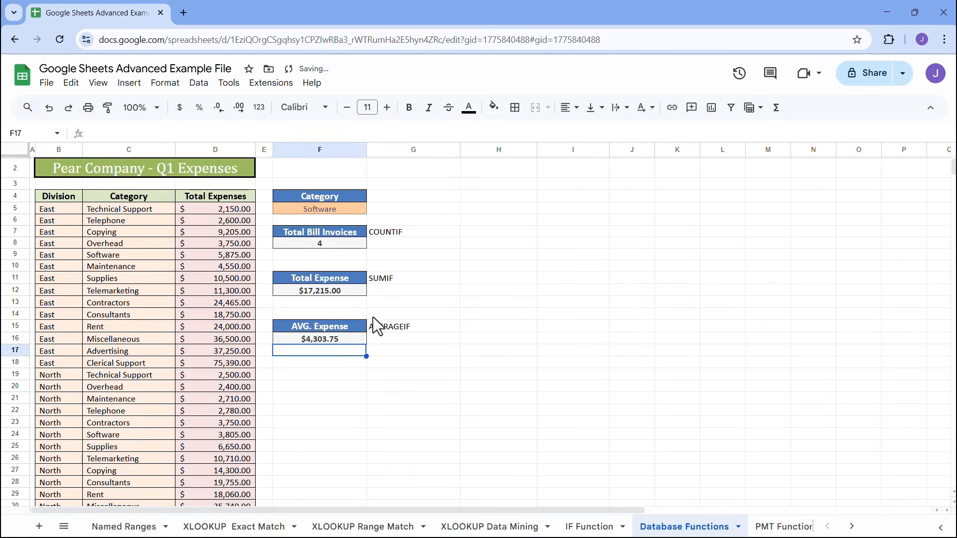
click(348, 339)
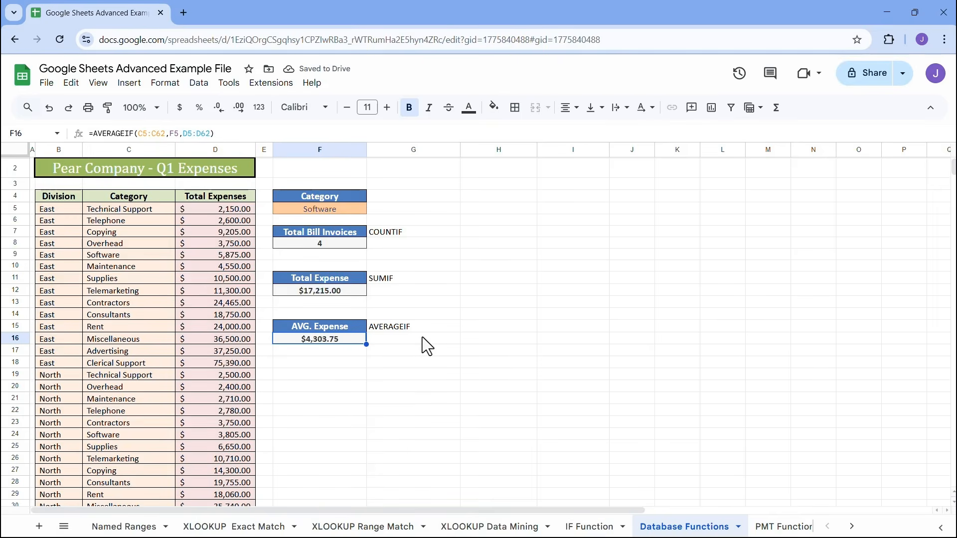
- Add a data validation rule to the category cell F5 with the criteria Dropdown (from a range)
click(333, 209)
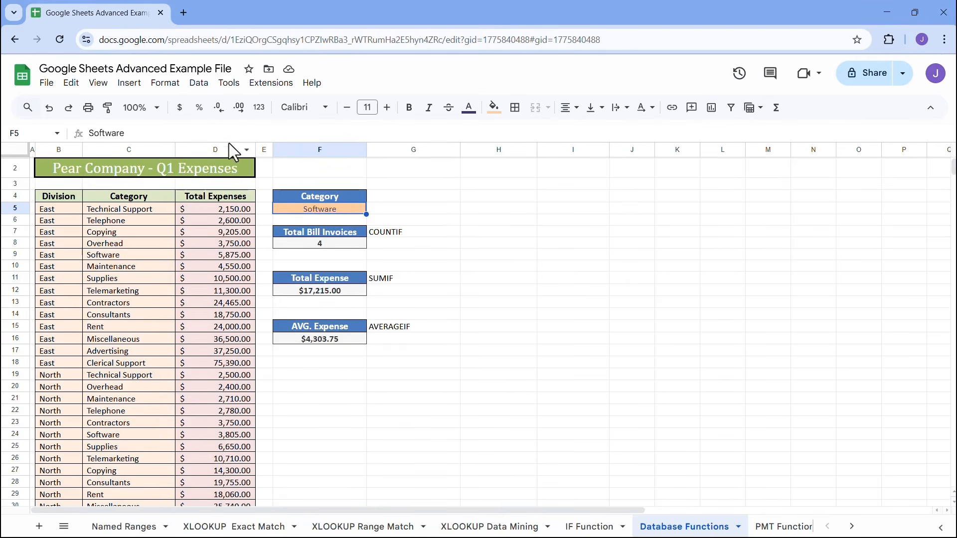
click(199, 85)
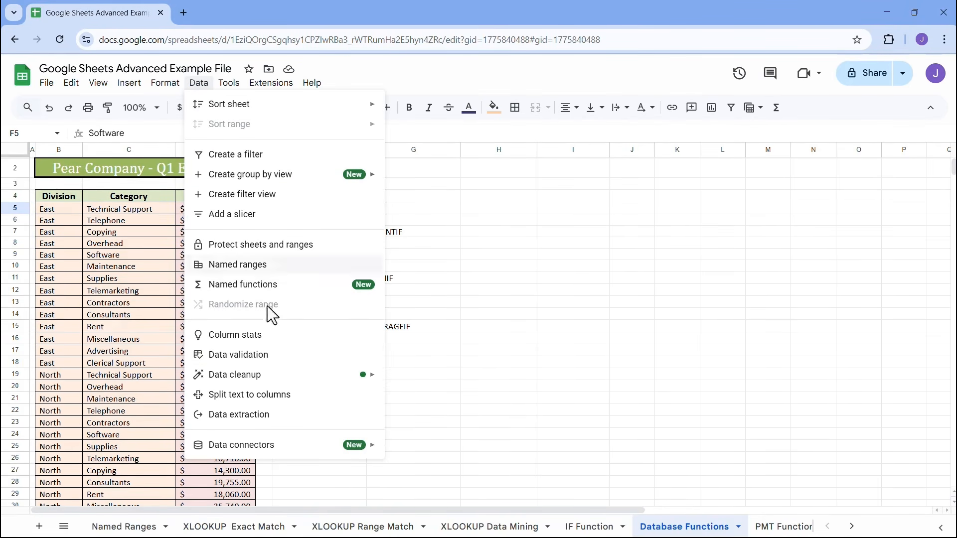
click(260, 358)
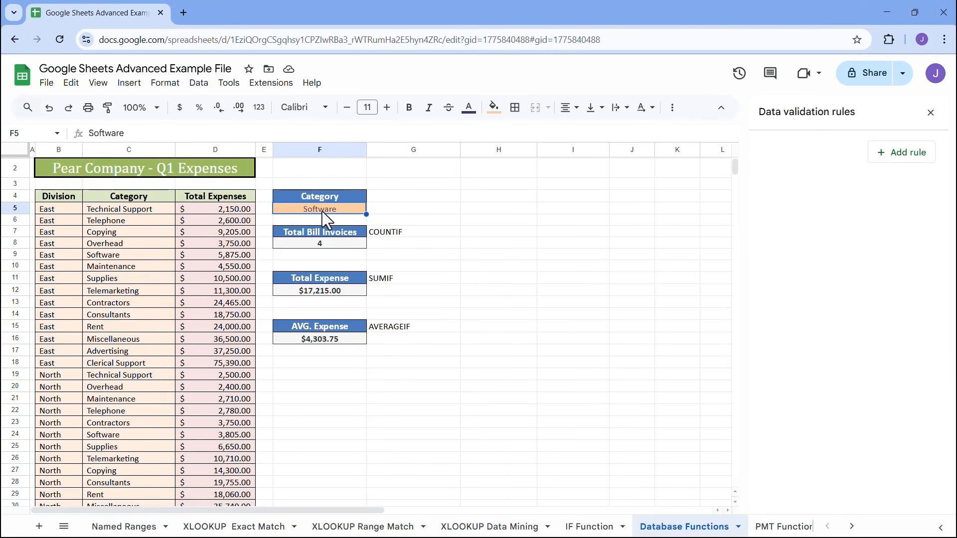
click(903, 153)
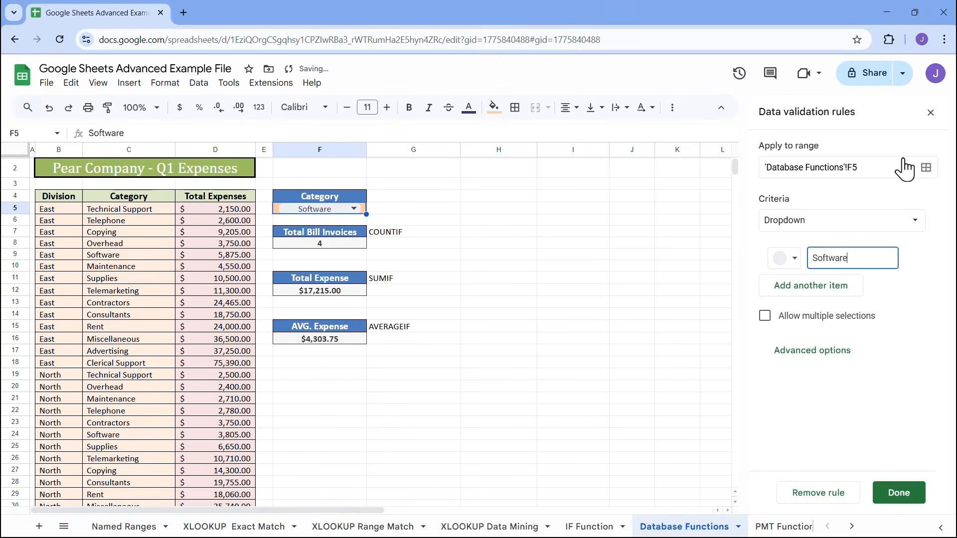
click(800, 230)
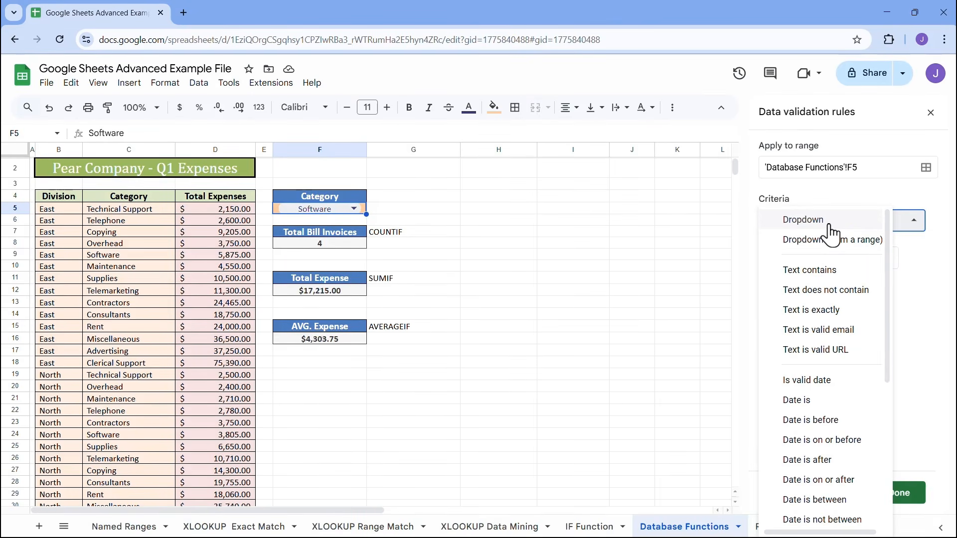
click(825, 240)
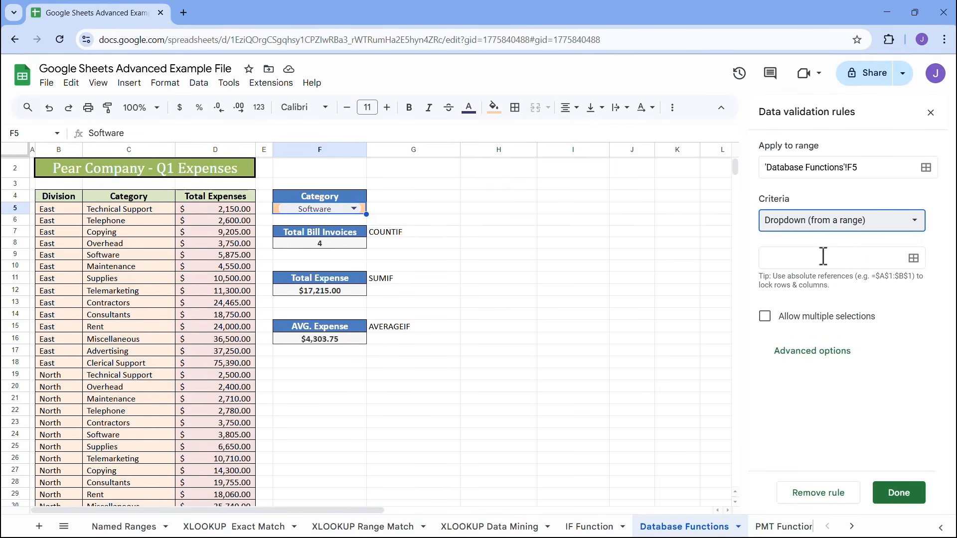
click(913, 260)
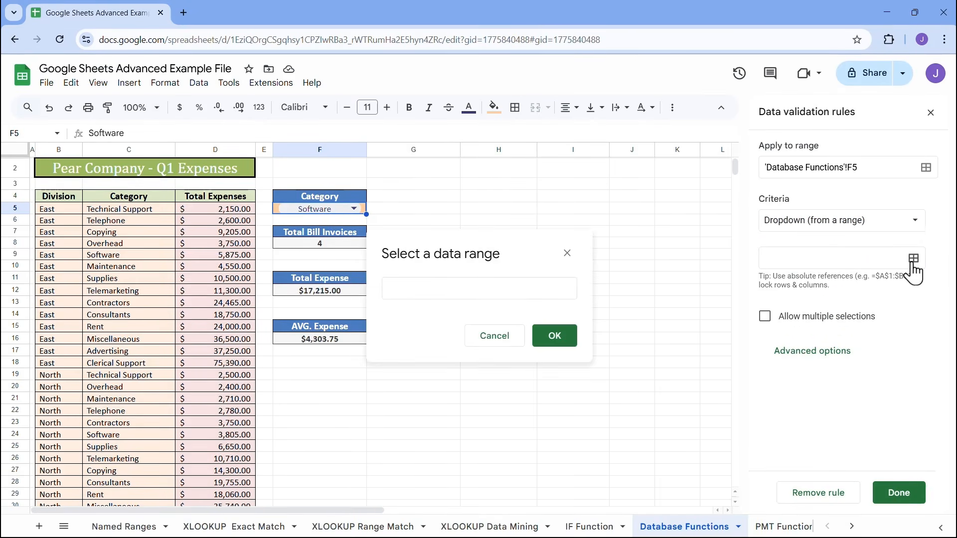
click(417, 290)
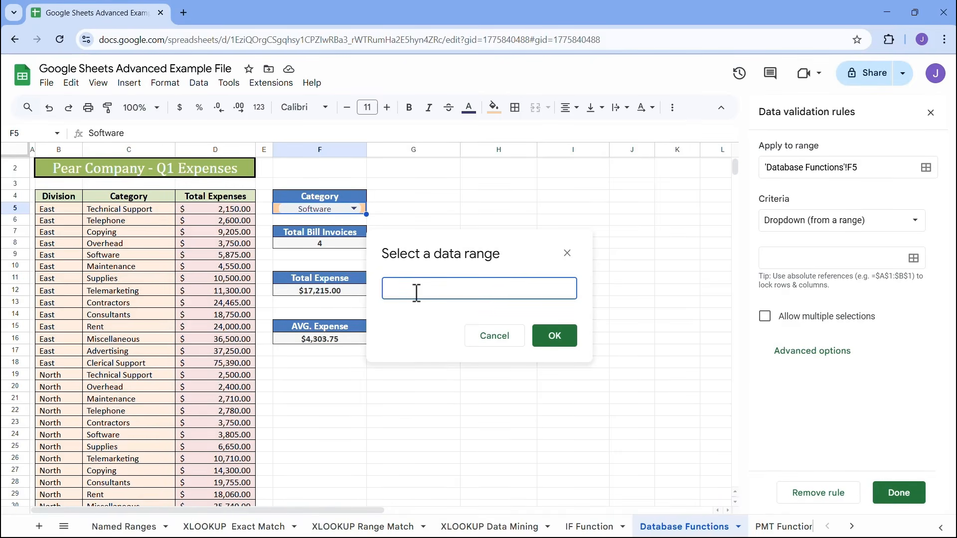
text(C%)
click(496, 341)
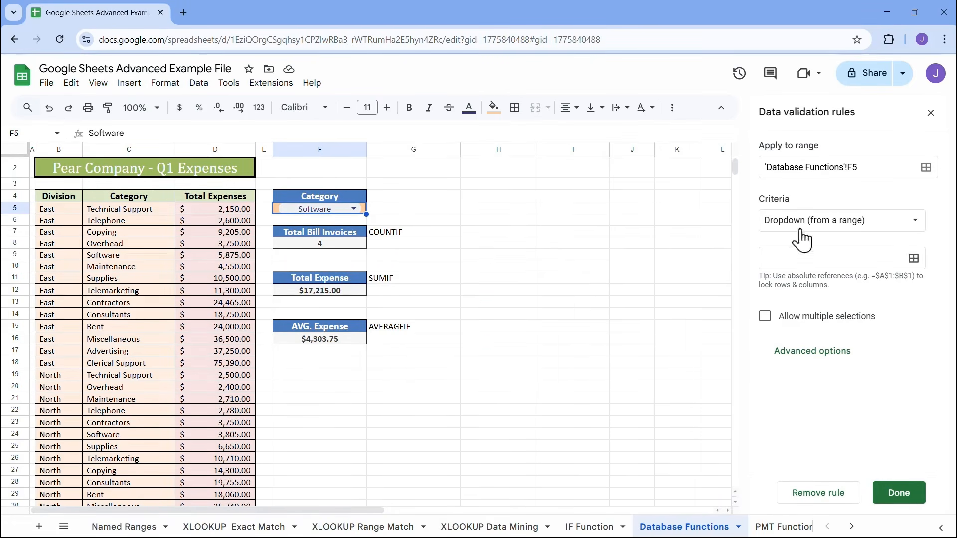
- Set the dropdown's source range to the Category column cells C5:C62 on the Database Functions sheet
click(815, 253)
click(103, 209)
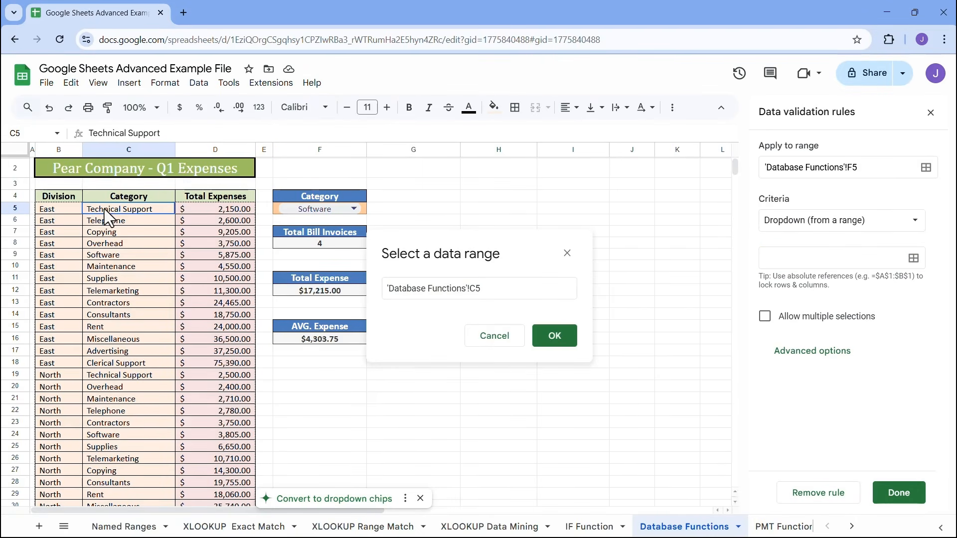
drag(103, 208, 111, 358)
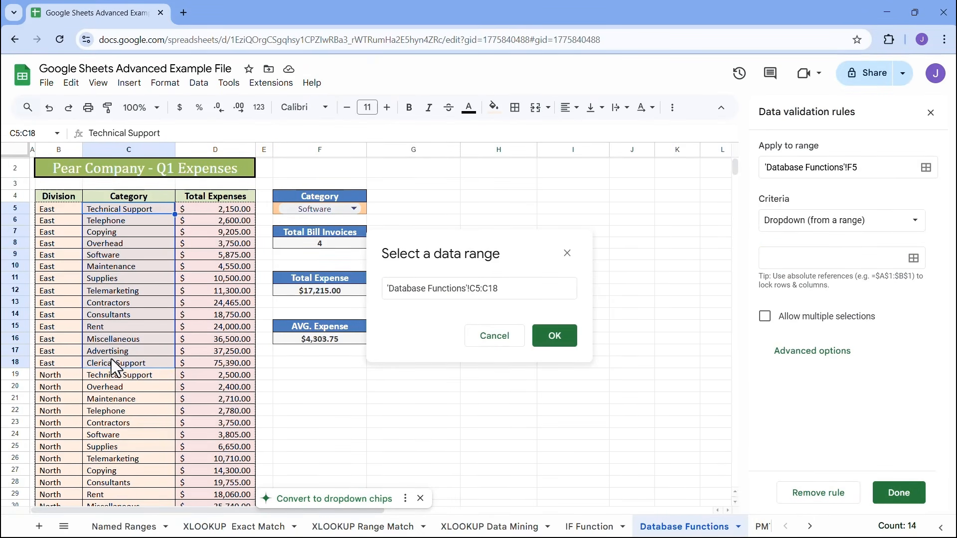
key(ctrl+shift+Down)
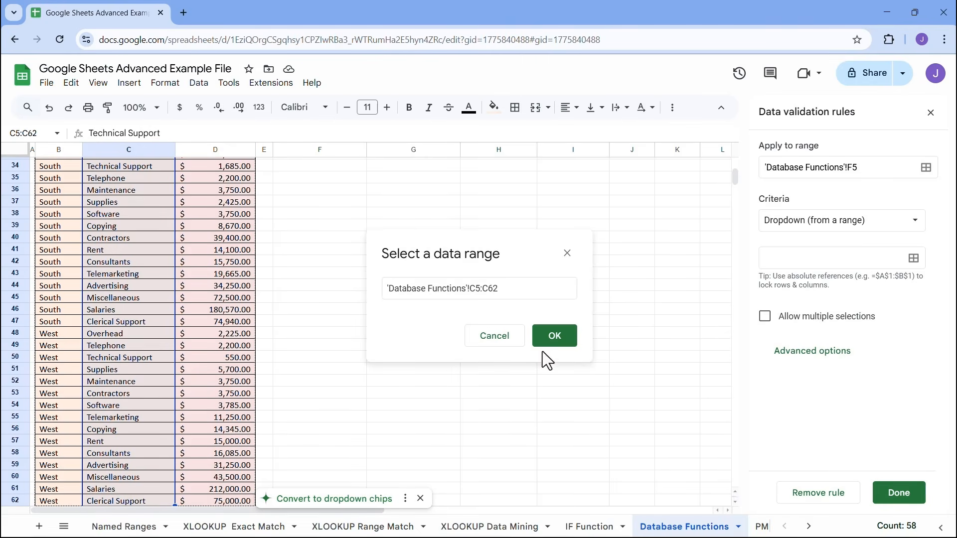
click(557, 340)
- Check the dropdown items taken from the range, then save the validation rule for F5 and close the rules
scroll(881, 345, down, 6)
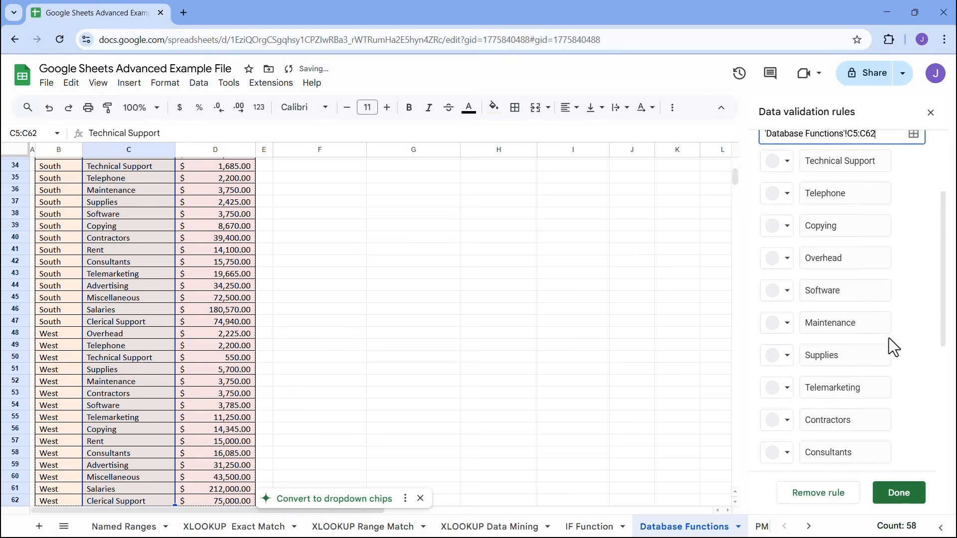
scroll(880, 346, down, 2)
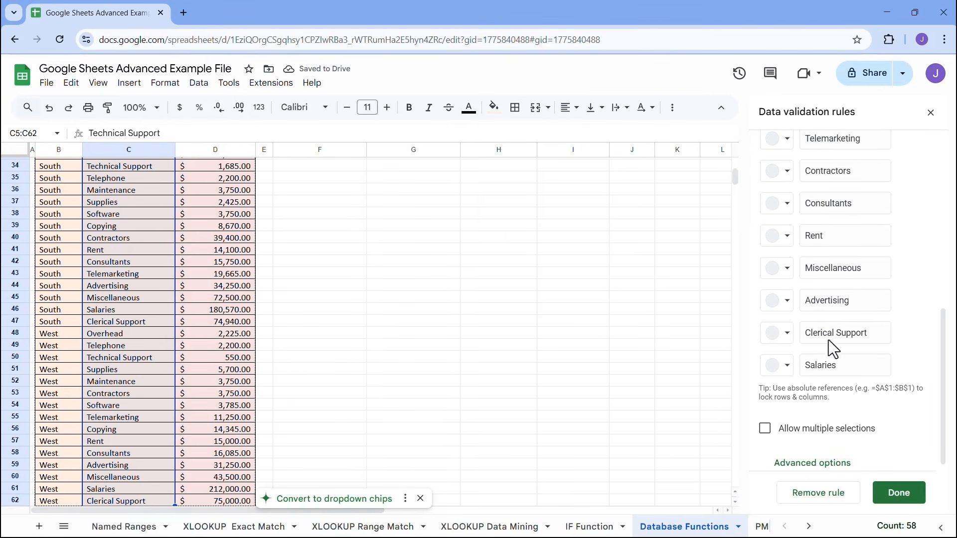
scroll(835, 306, up, 5)
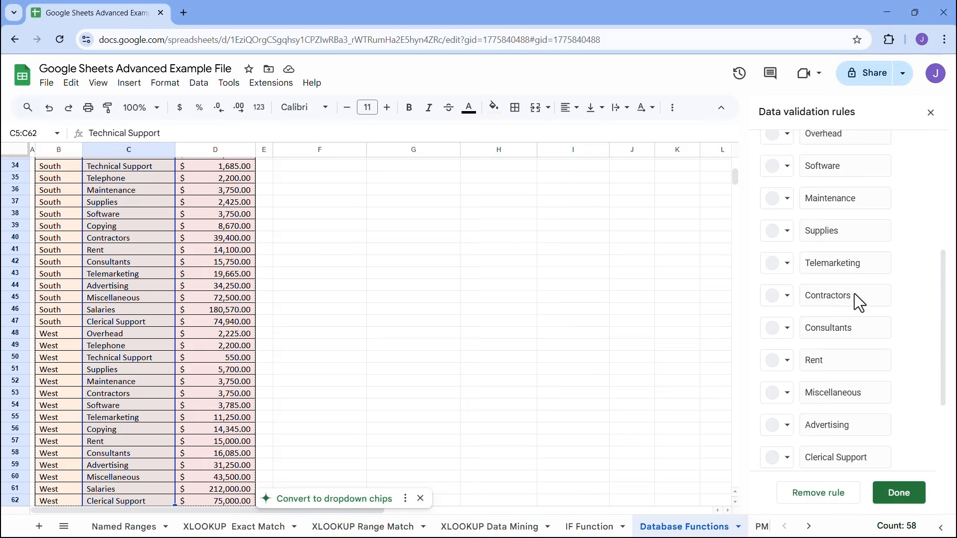
scroll(856, 255, up, 2)
scroll(858, 276, down, 5)
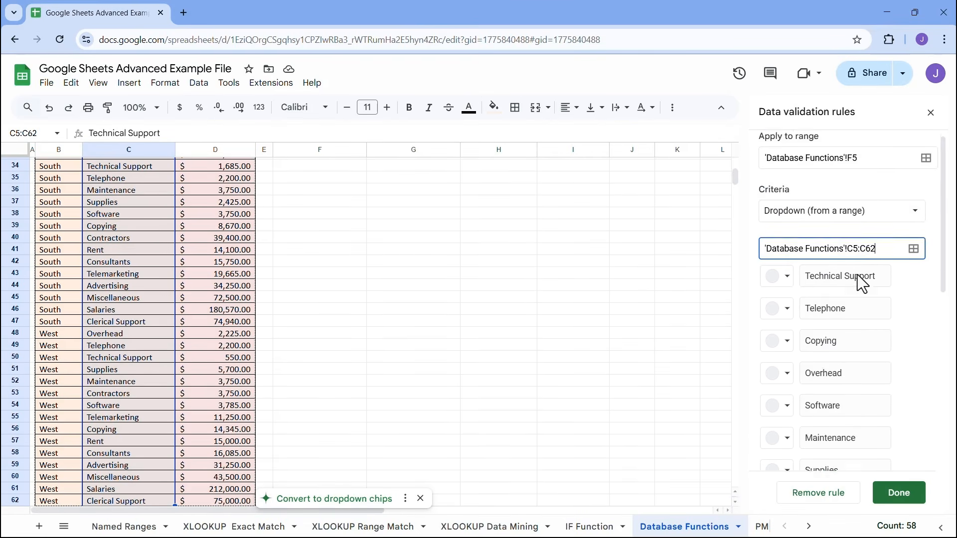
scroll(856, 295, up, 5)
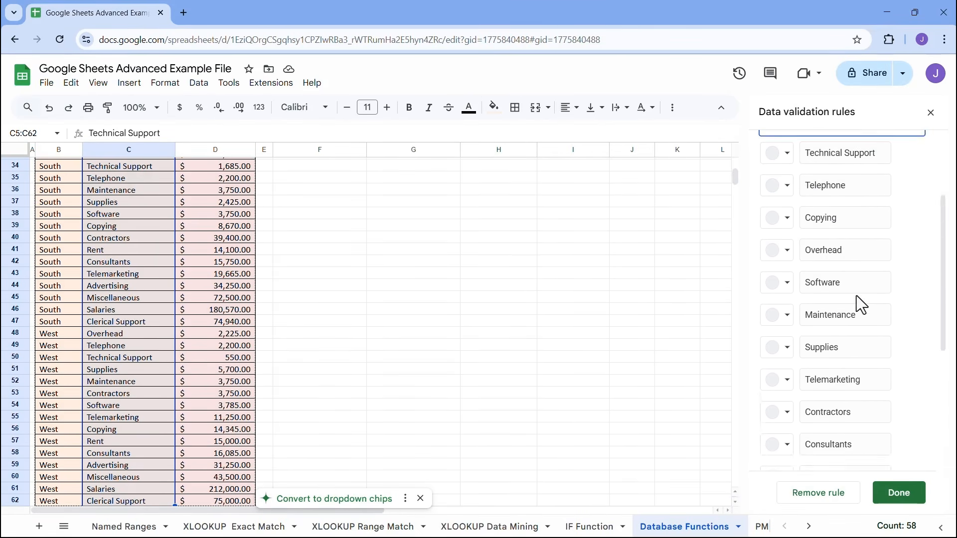
scroll(856, 295, down, 5)
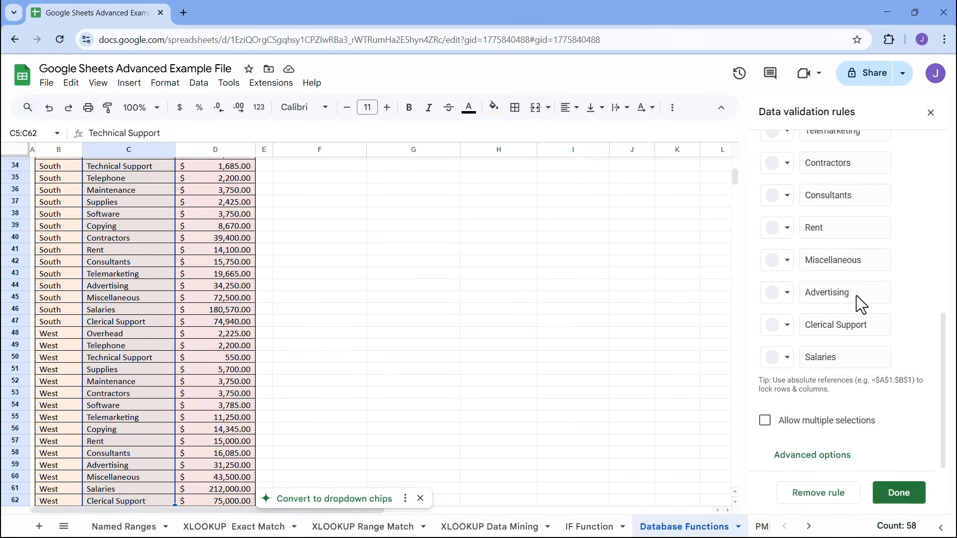
click(902, 495)
scroll(432, 330, up, 10)
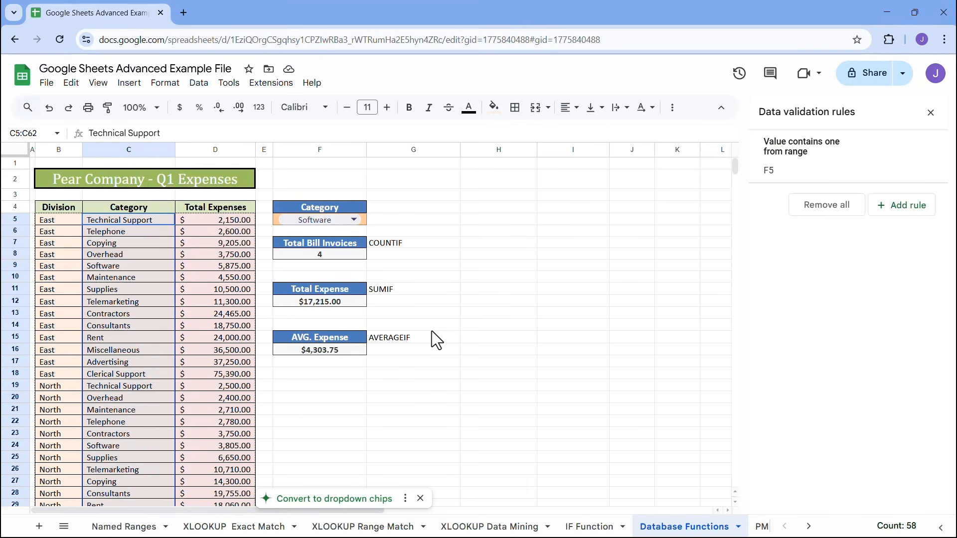
click(930, 113)
- Test the category dropdown in F5 by choosing Copying, Maintenance, Advertising and finally Telephone
click(402, 210)
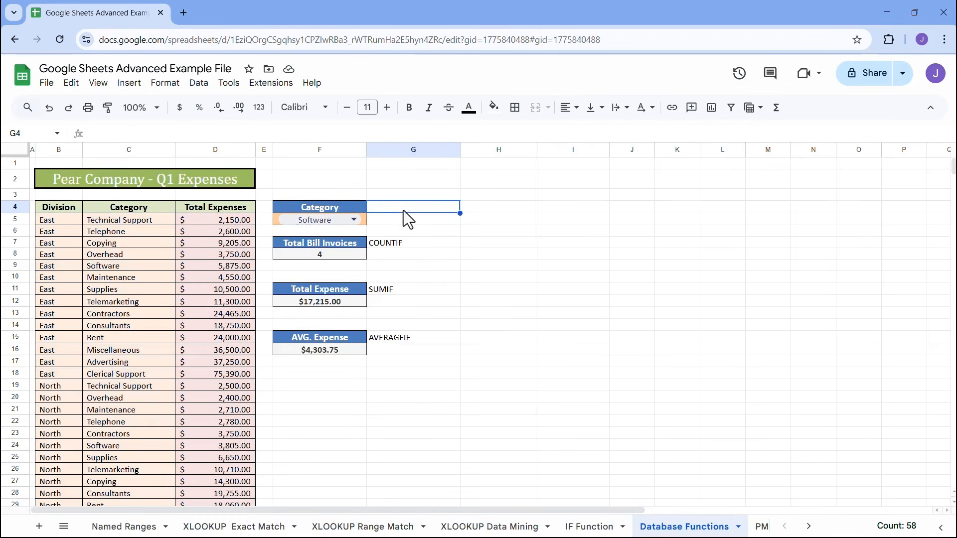
click(357, 221)
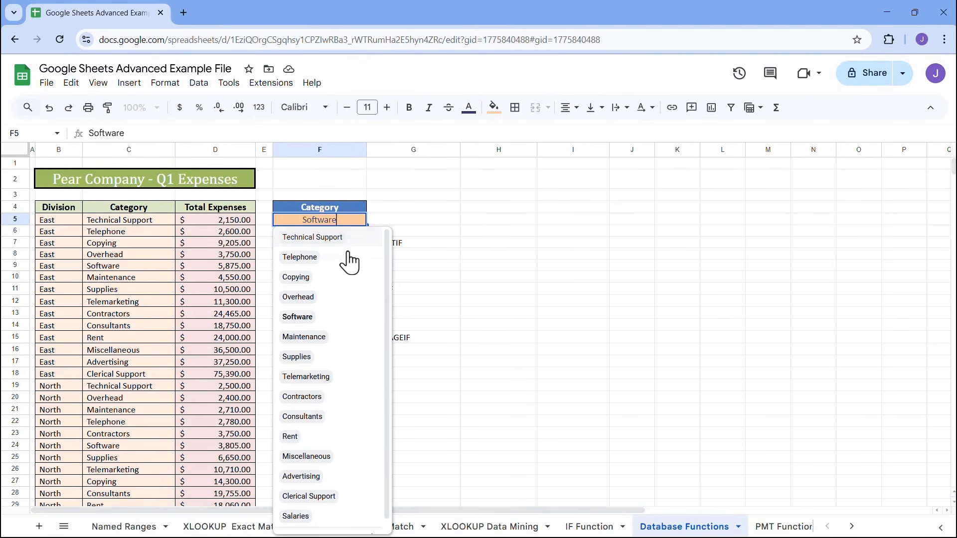
scroll(321, 394, down, 1)
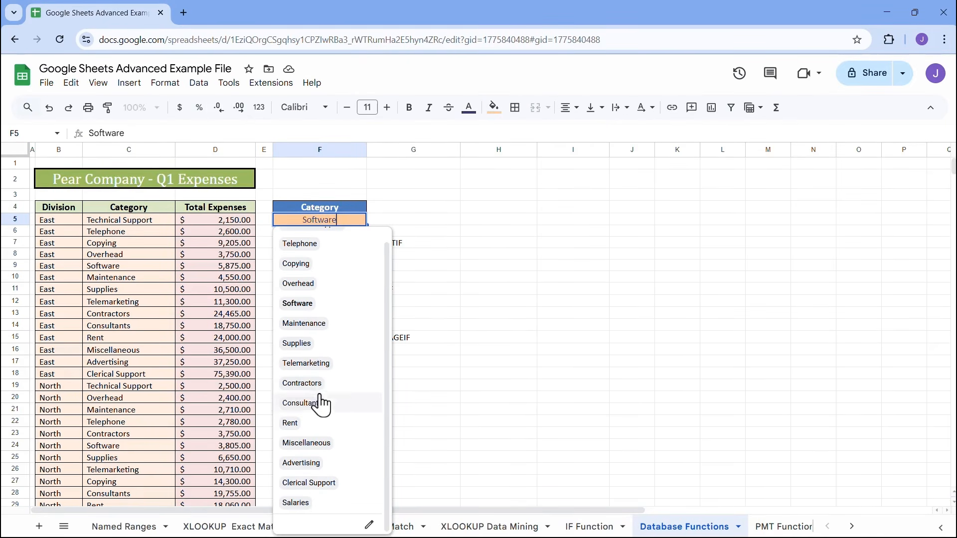
scroll(321, 359, up, 1)
click(314, 277)
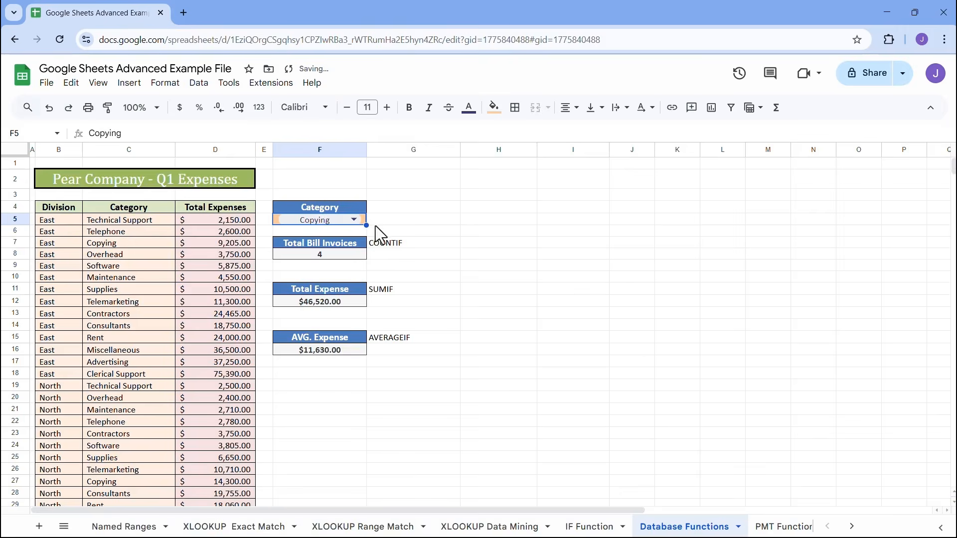
click(357, 221)
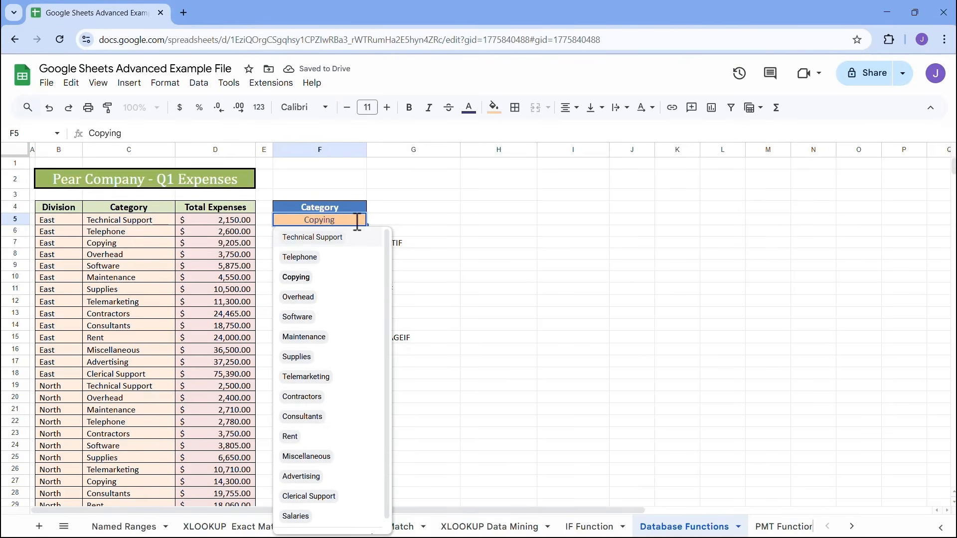
click(313, 339)
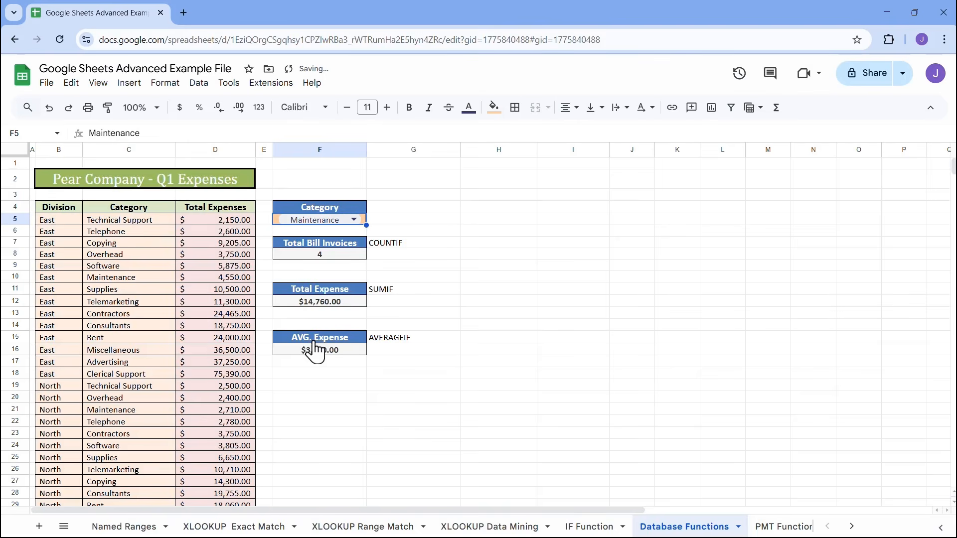
click(357, 222)
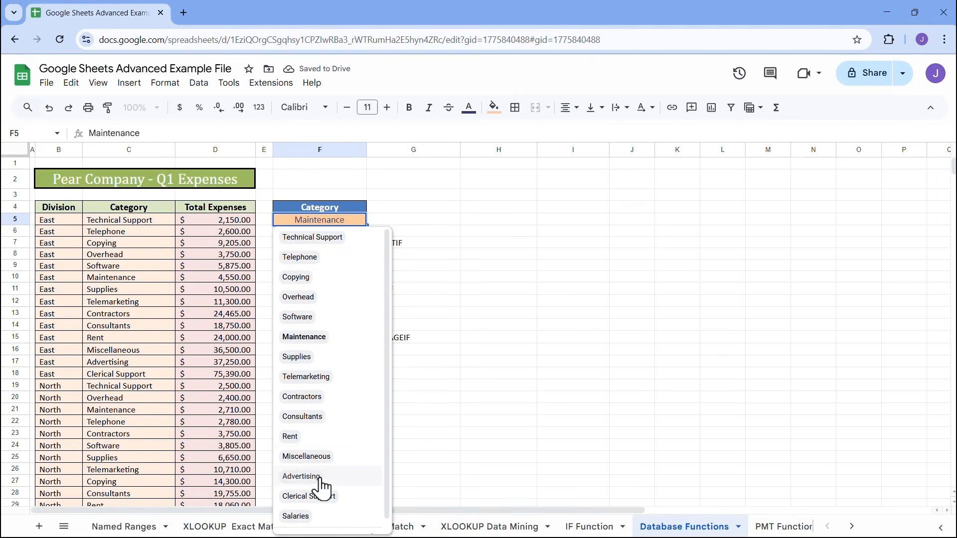
click(301, 476)
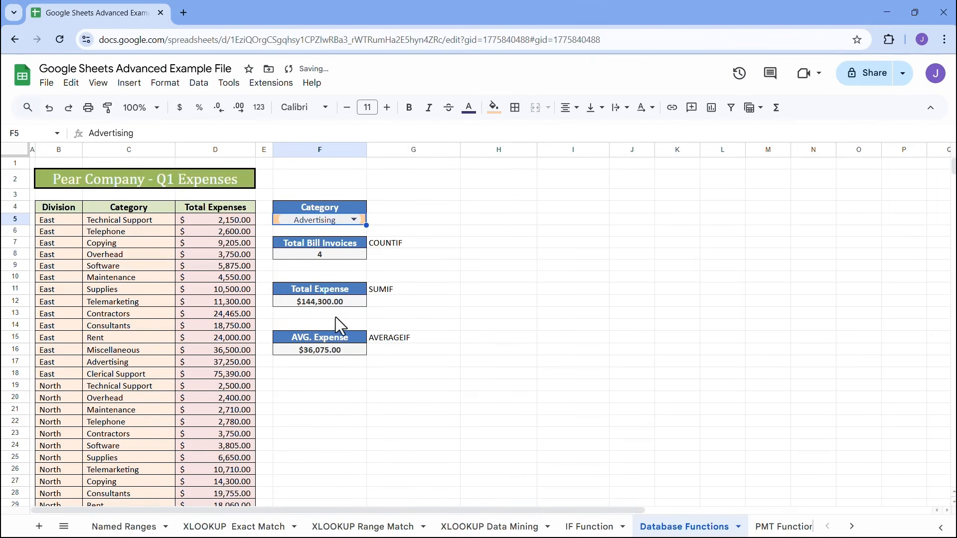
click(354, 220)
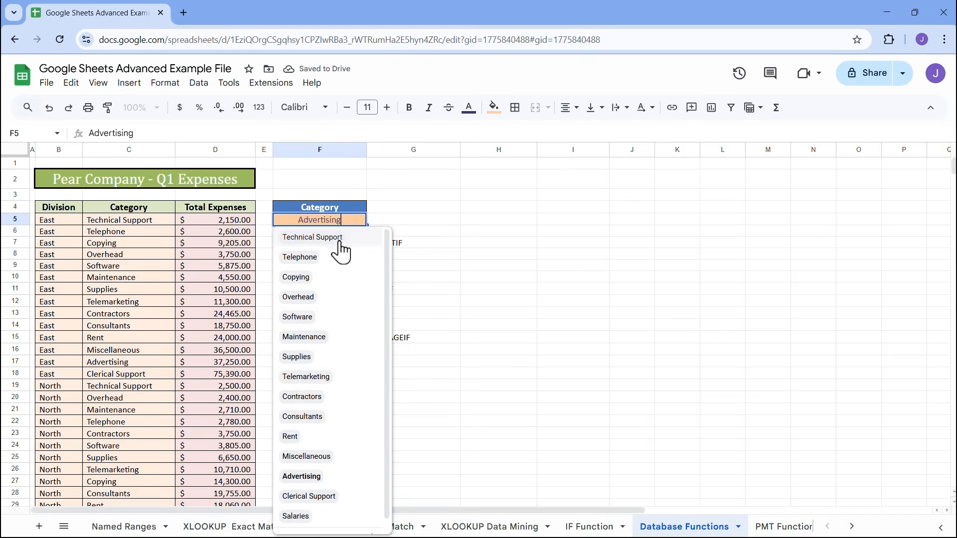
click(330, 257)
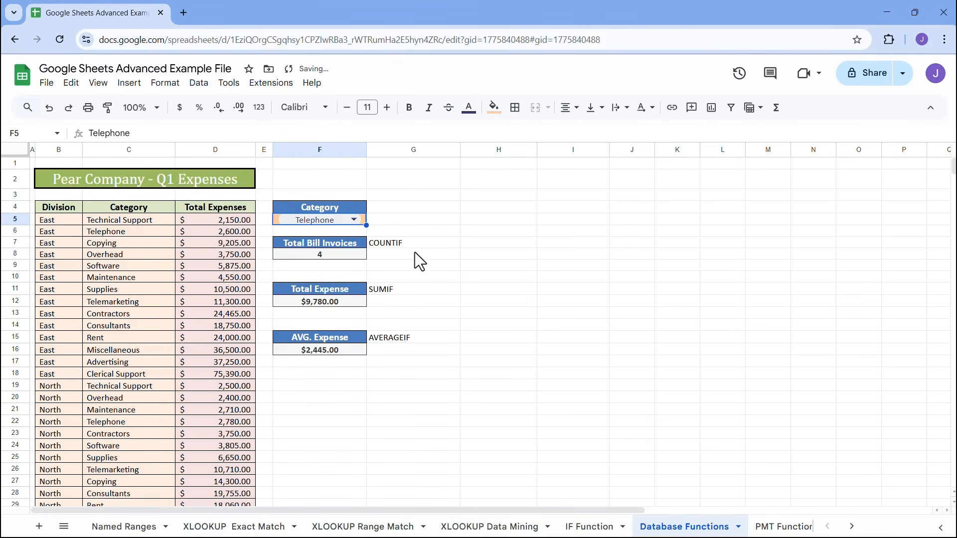
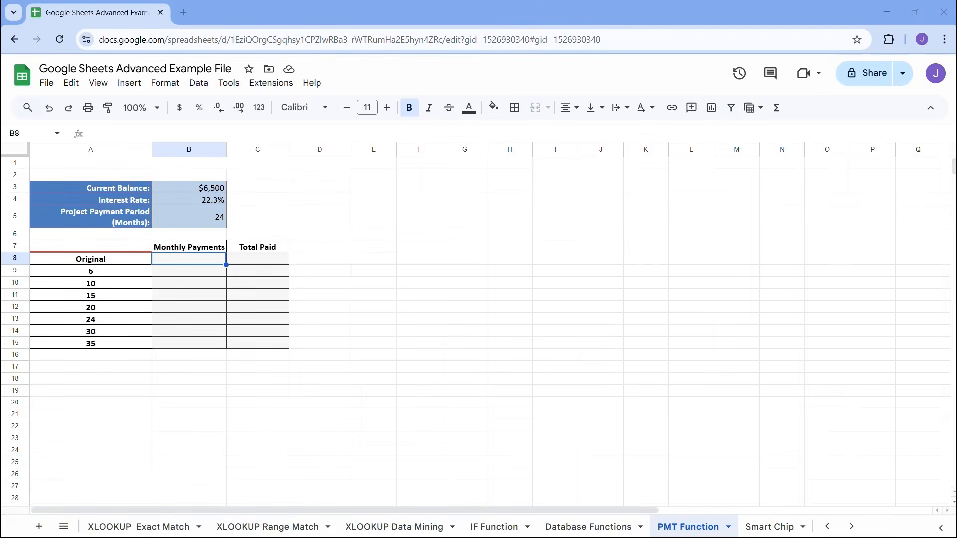
- Examine the balance, interest rate and payment period inputs in B3:B5 and the month scenarios in A9:A15 on the PMT Function sheet
click(176, 190)
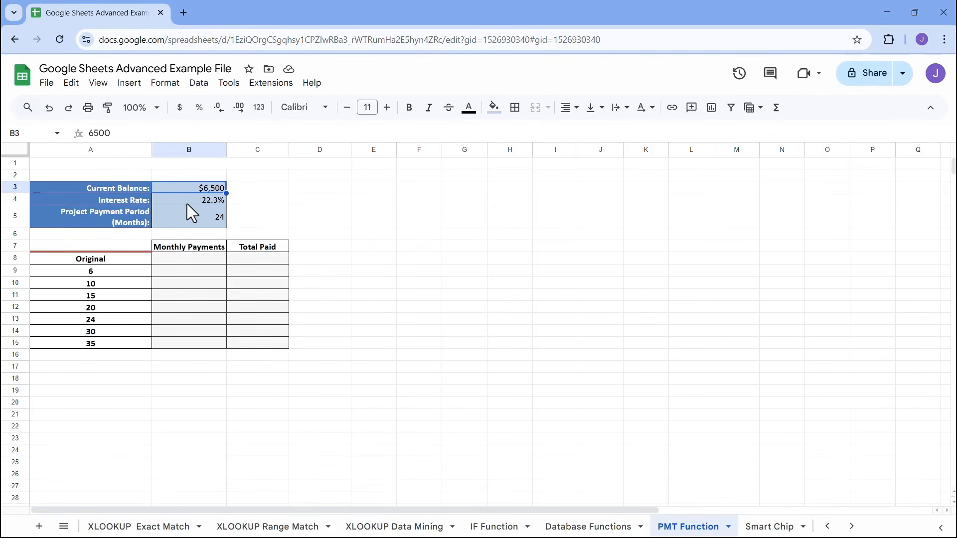
click(187, 202)
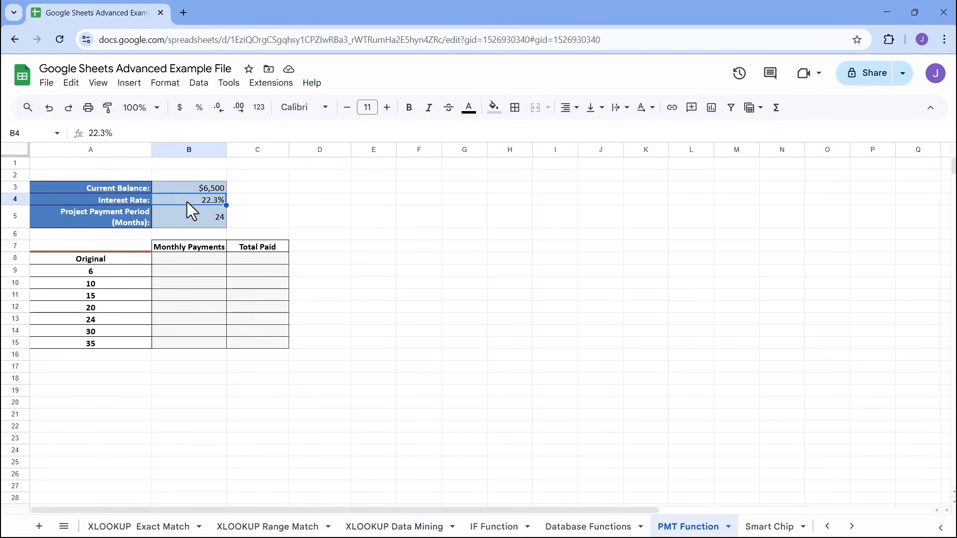
click(189, 223)
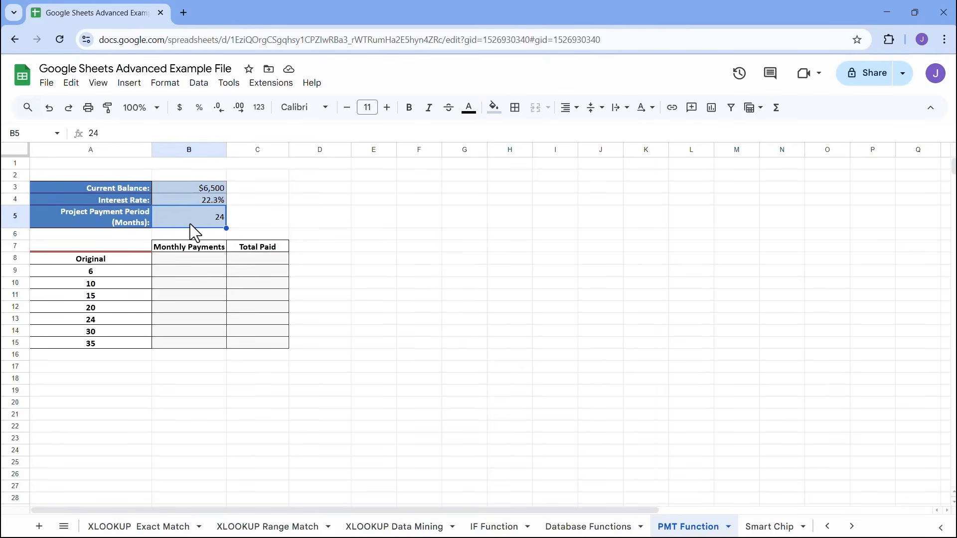
click(183, 259)
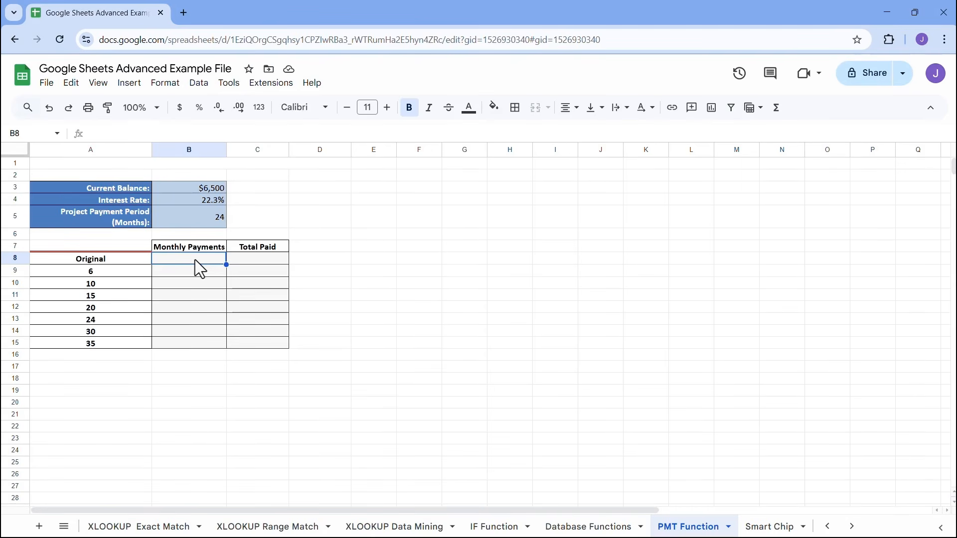
click(124, 273)
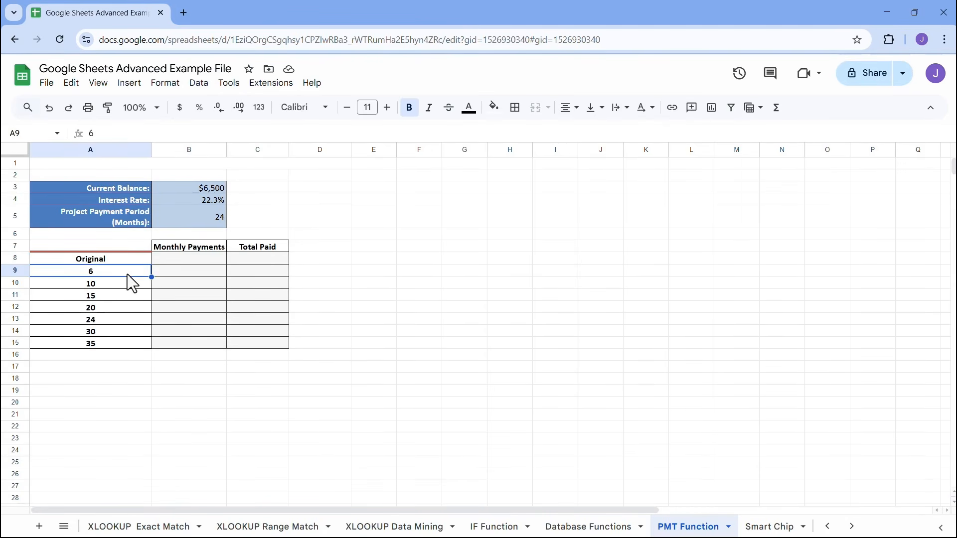
click(172, 274)
click(120, 285)
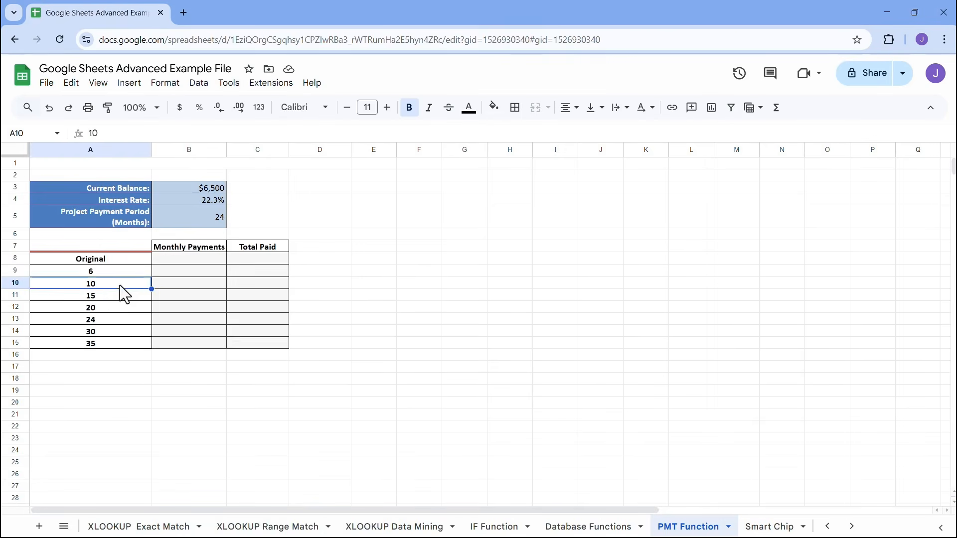
click(167, 286)
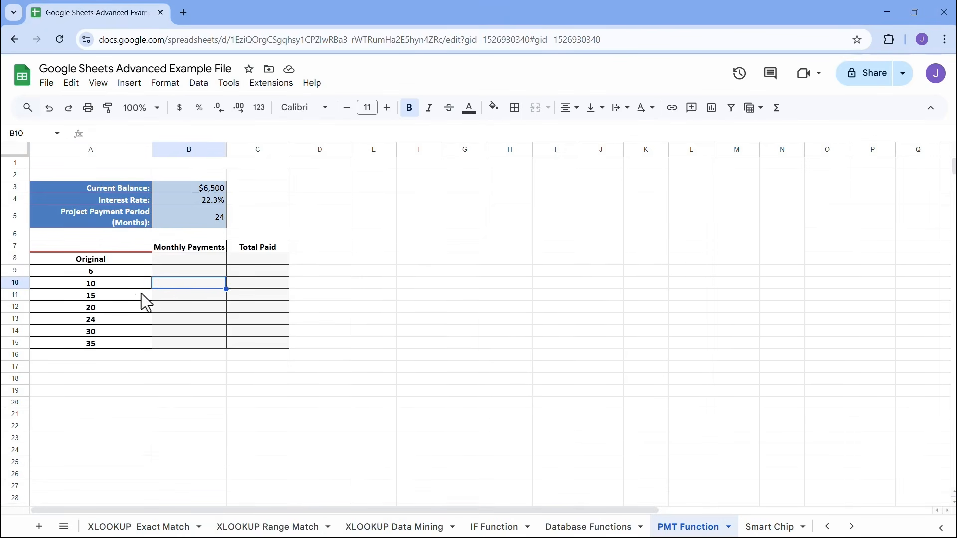
click(122, 271)
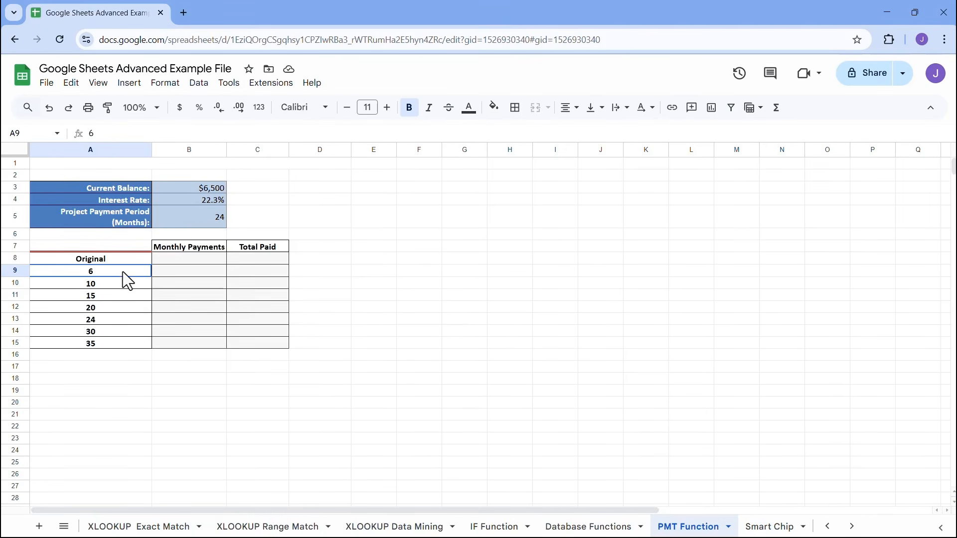
click(125, 345)
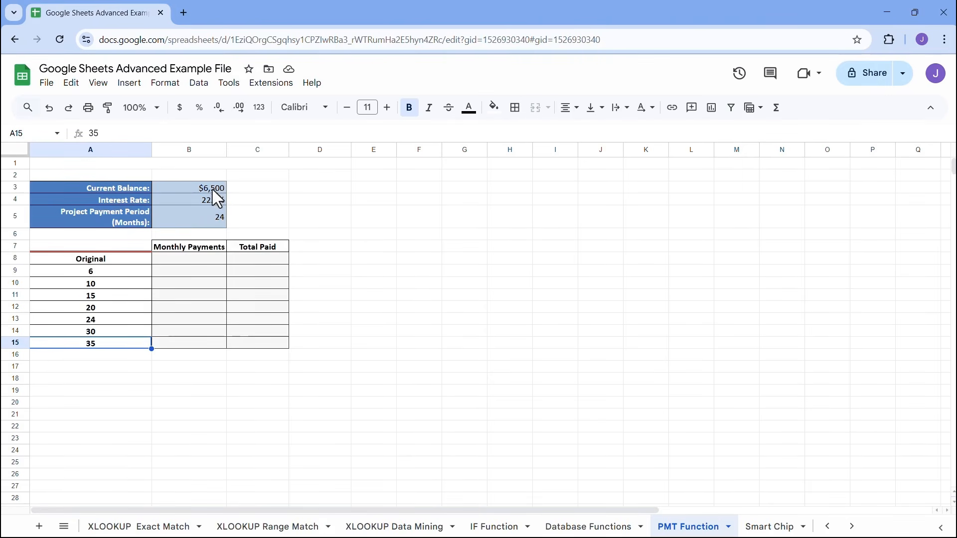
- Start a PMT formula in the original Monthly Payments cell B8 with the rate argument B4/12
click(185, 258)
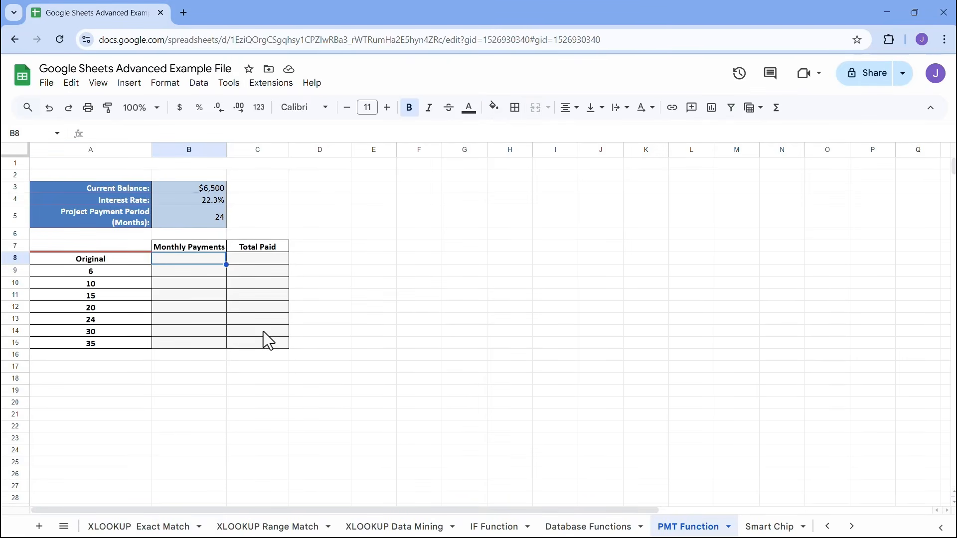
text(=pmt)
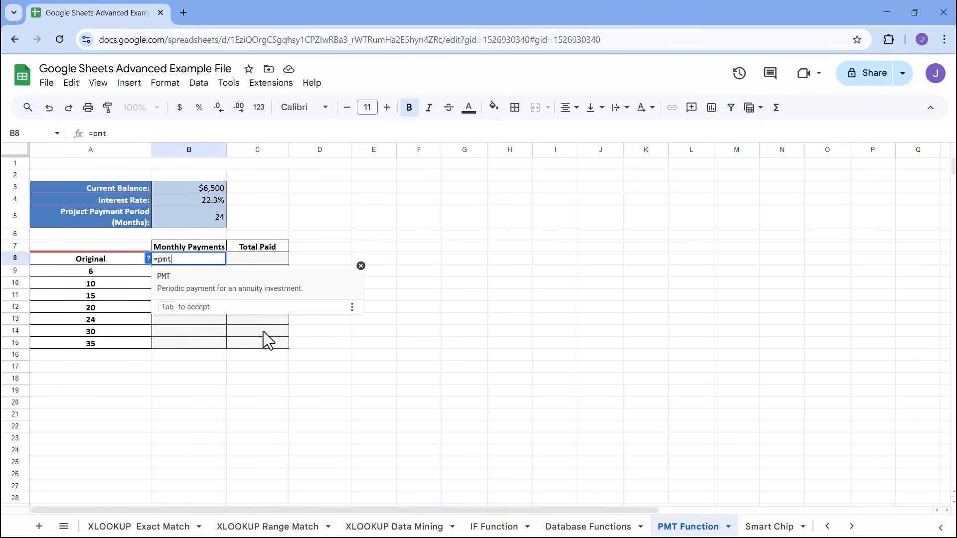
key(Tab)
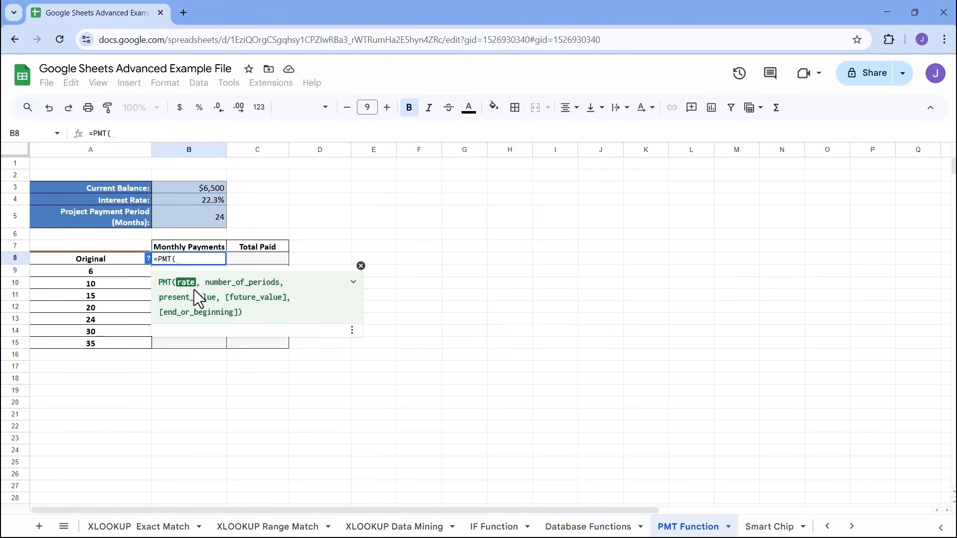
click(212, 200)
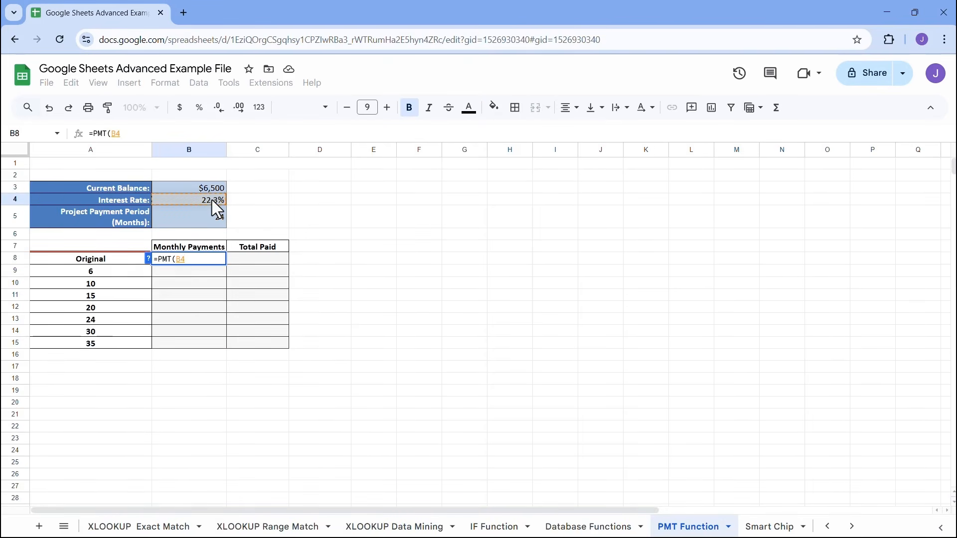
text(/4)
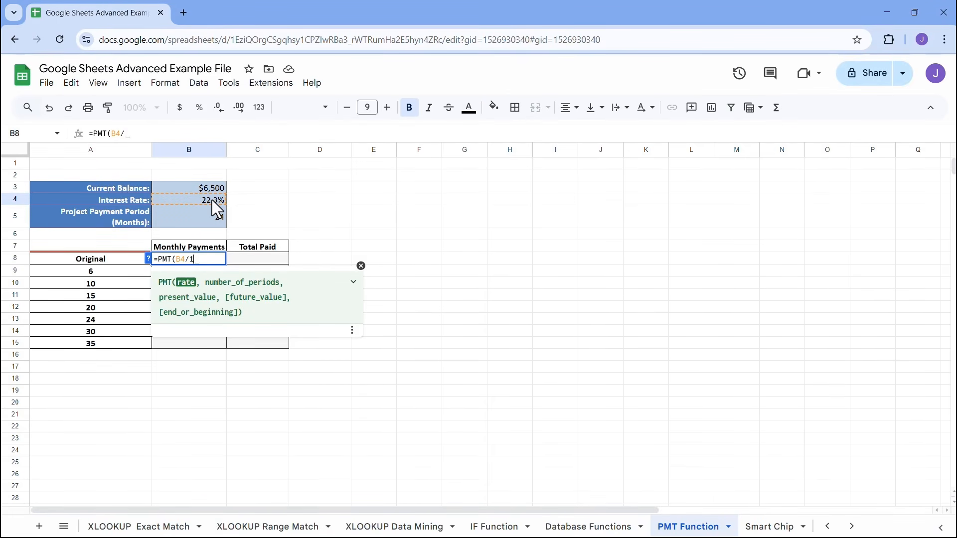
key(BackSpace)
text(12)
key(BackSpace)
key(BackSpace)
text(6)
key(BackSpace)
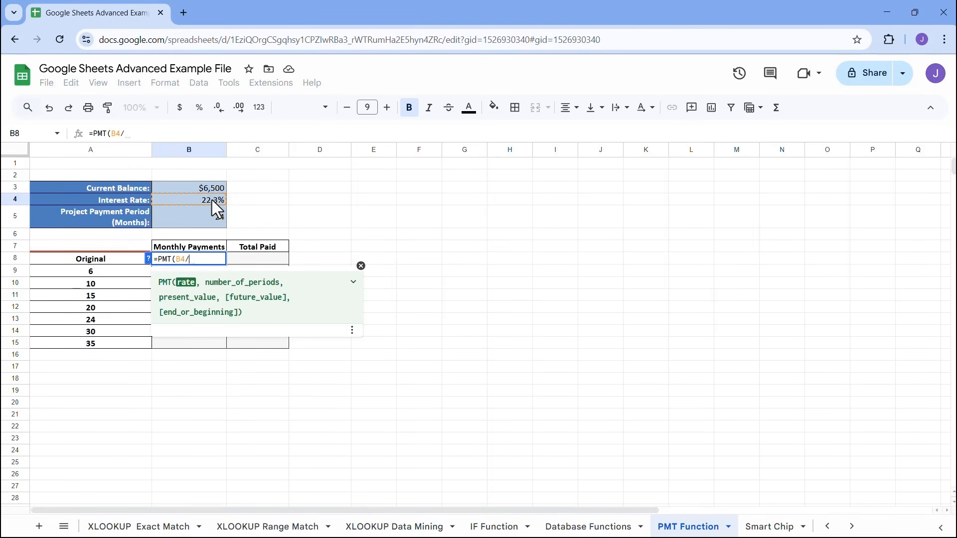
text(12)
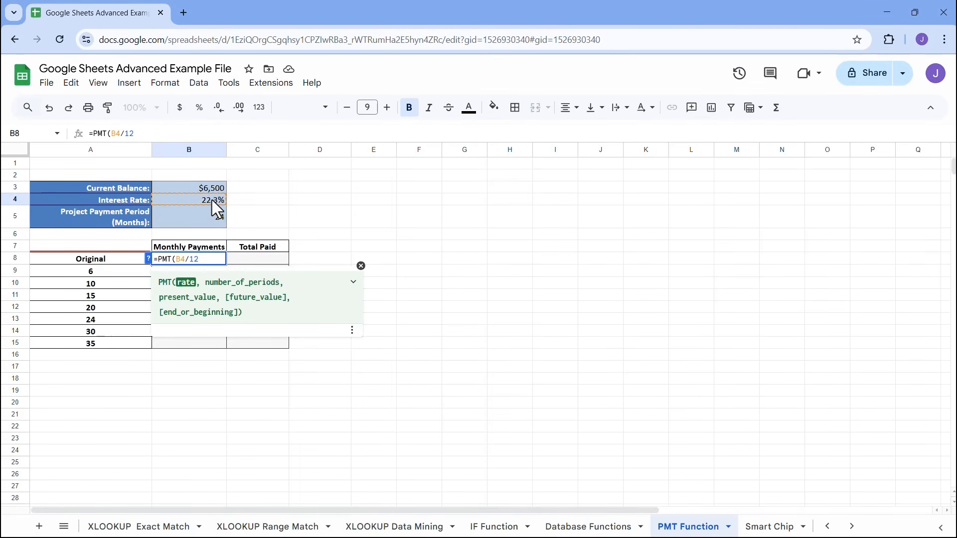
- Complete the PMT formula in B8 with B5 as the number of periods and B3 as the present value
text(,)
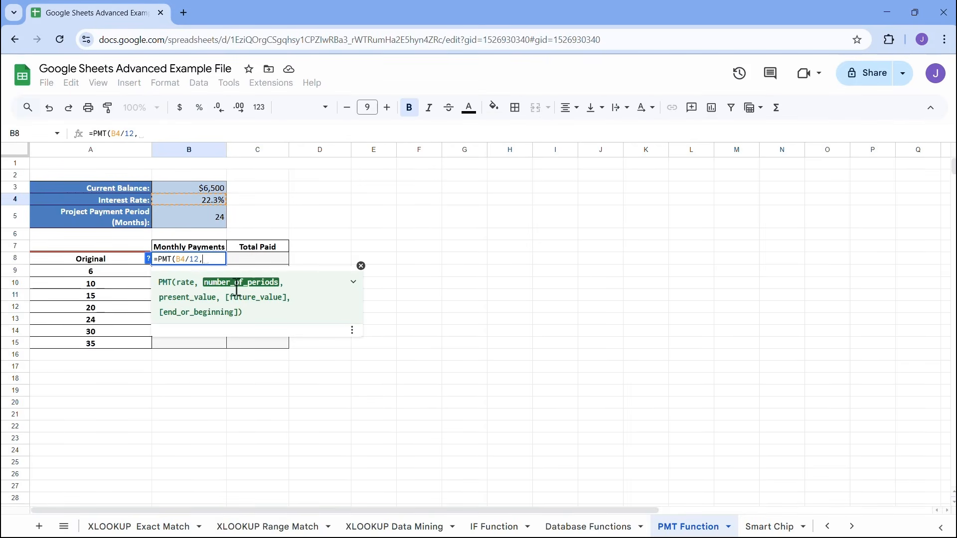
click(213, 220)
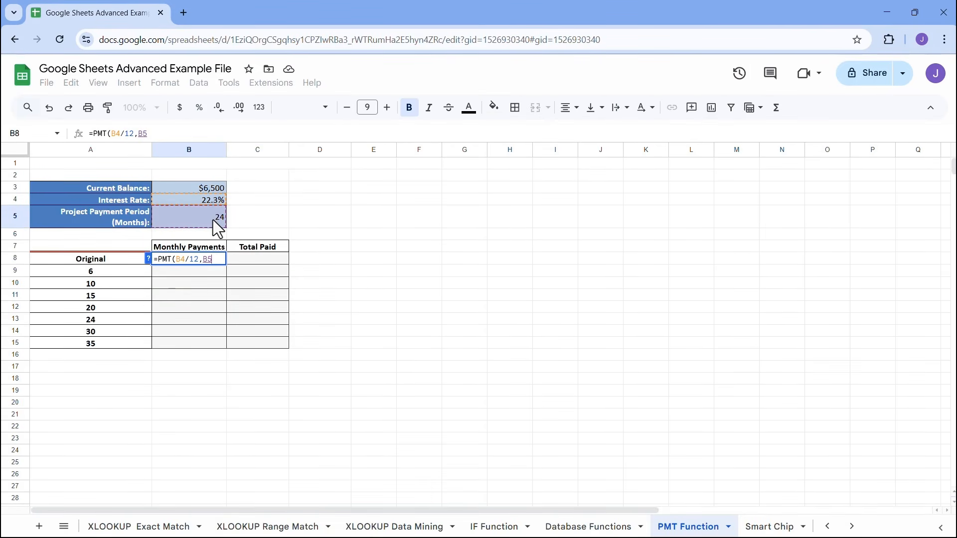
text(,)
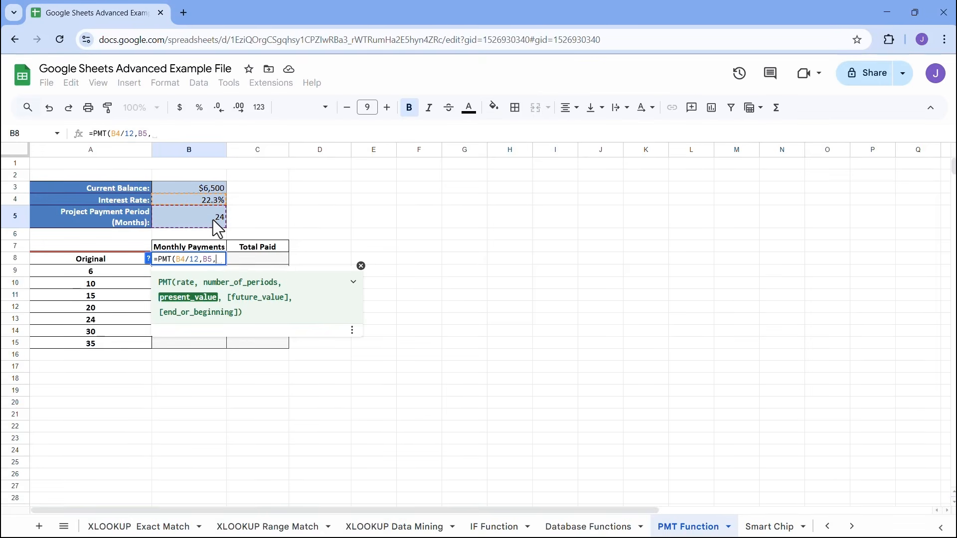
click(211, 186)
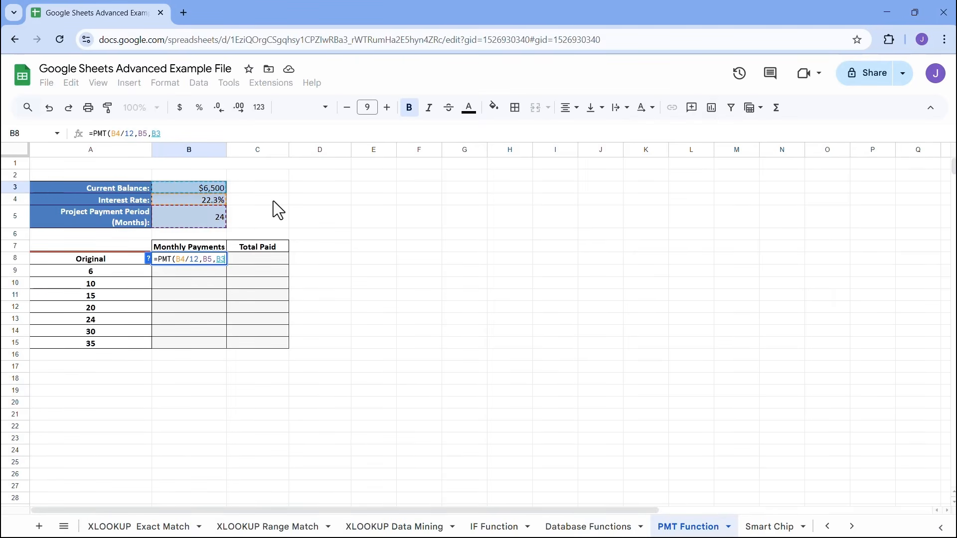
key(Return)
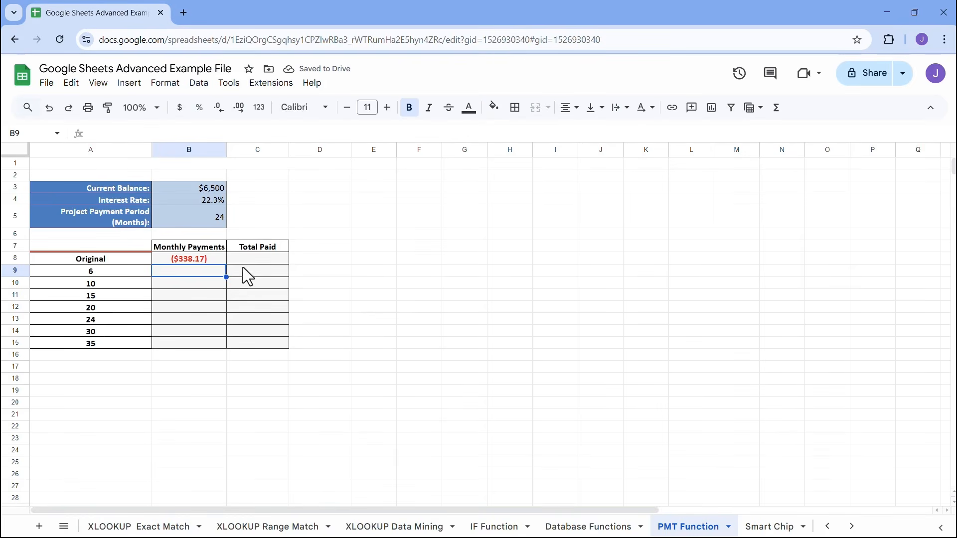
- Calculate the original Total Paid in C8 as B8*B5, and decline the suggested autofill for the rows below
click(255, 259)
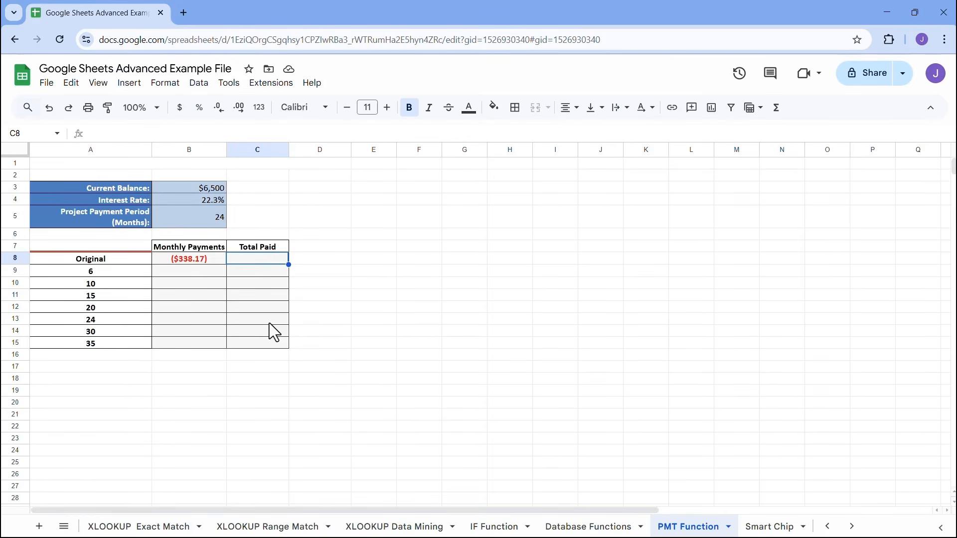
text(=)
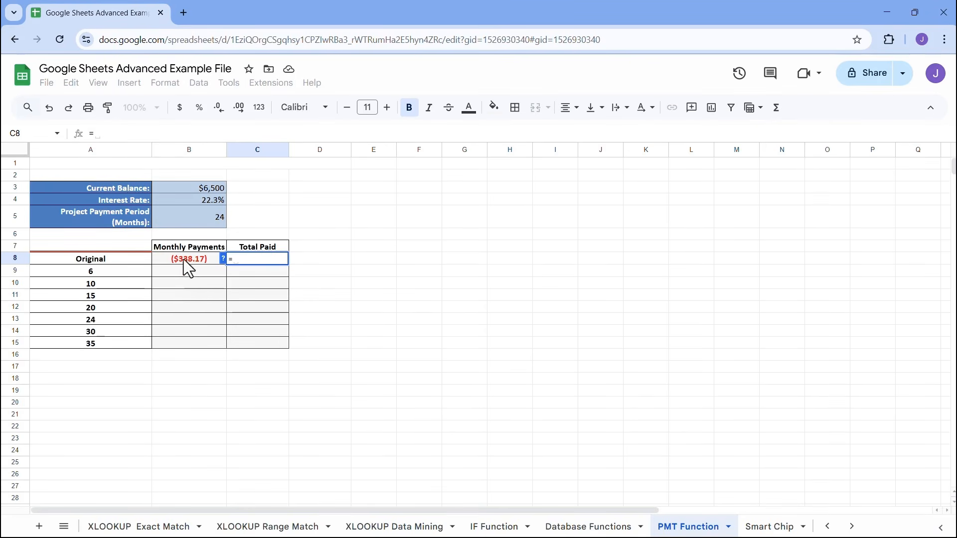
click(184, 258)
text(*)
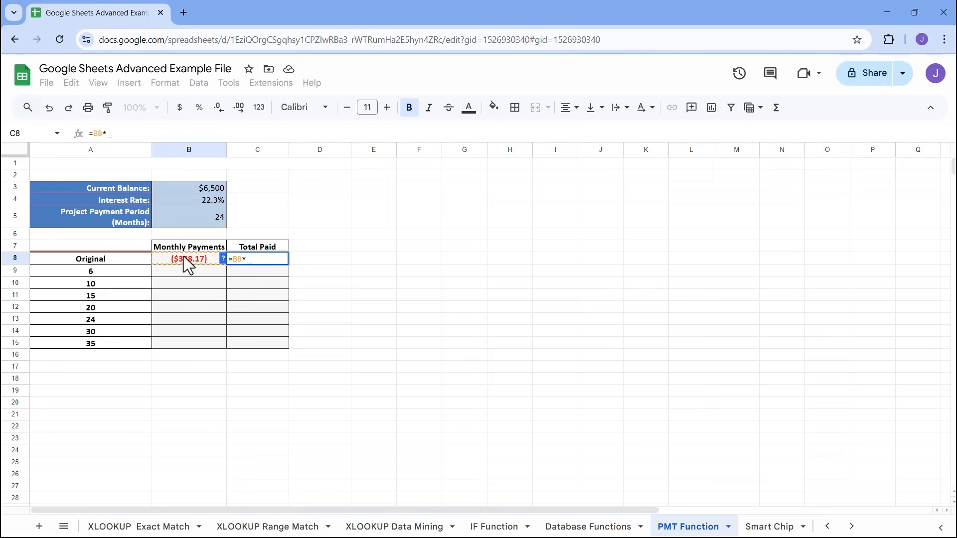
click(205, 215)
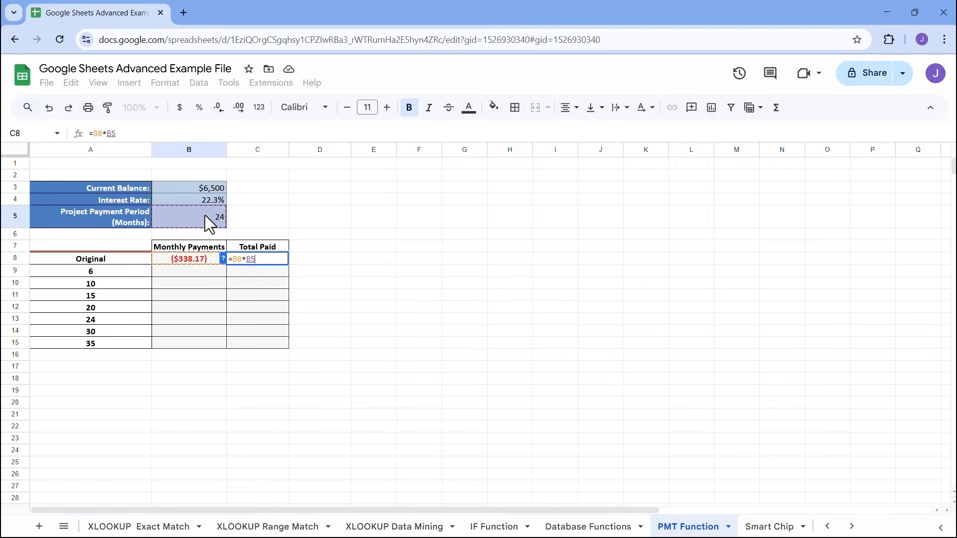
key(Return)
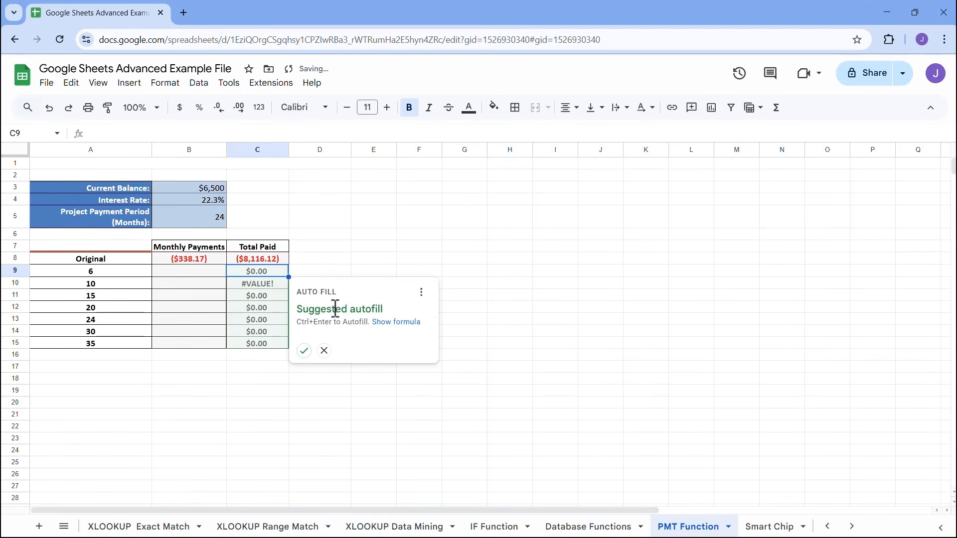
click(324, 350)
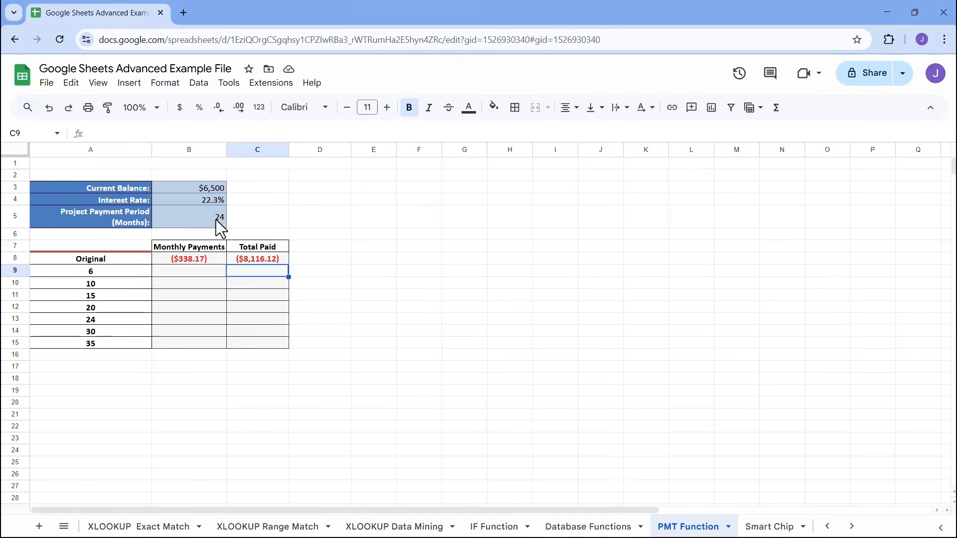
- Make the B4 rate and B3 present value references in the B8 PMT formula absolute, as $B$4 and $B$3
double_click(194, 260)
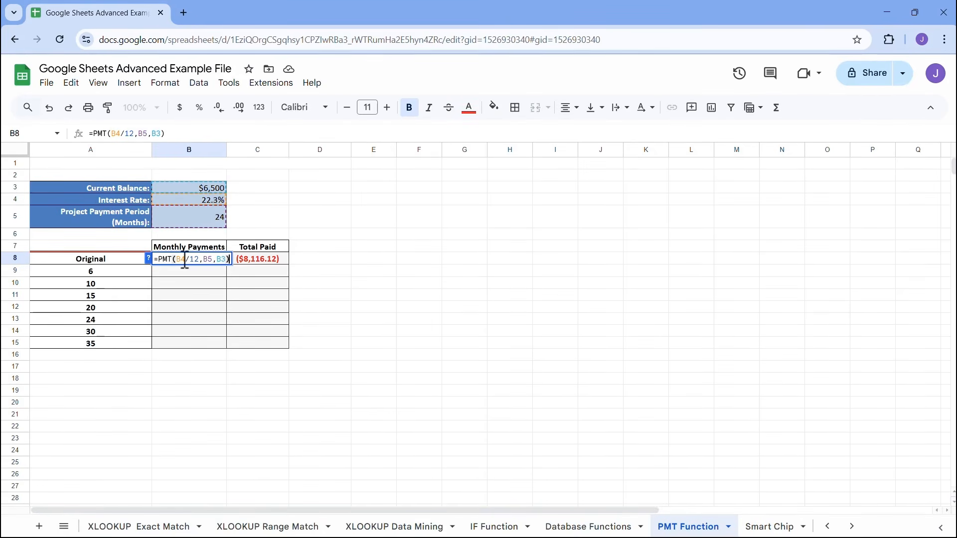
click(184, 260)
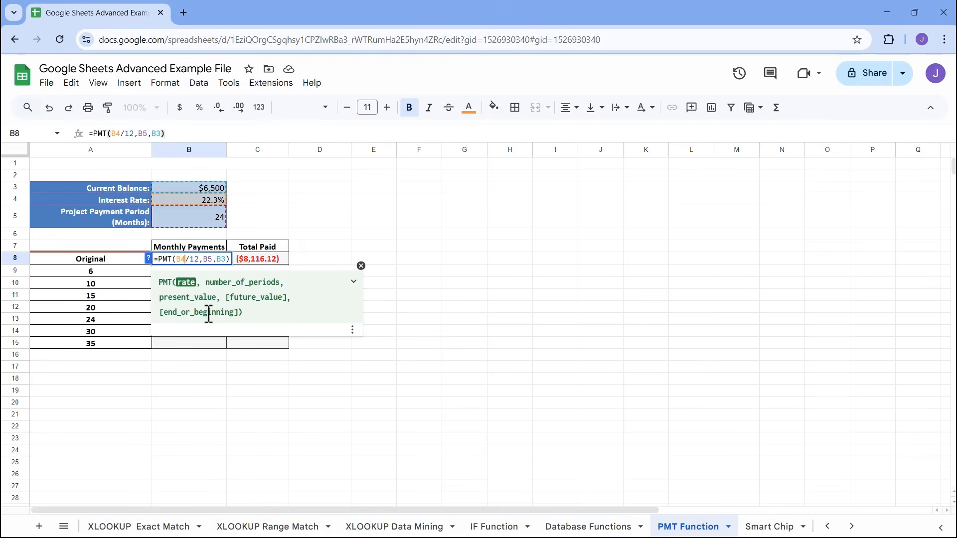
key(F4)
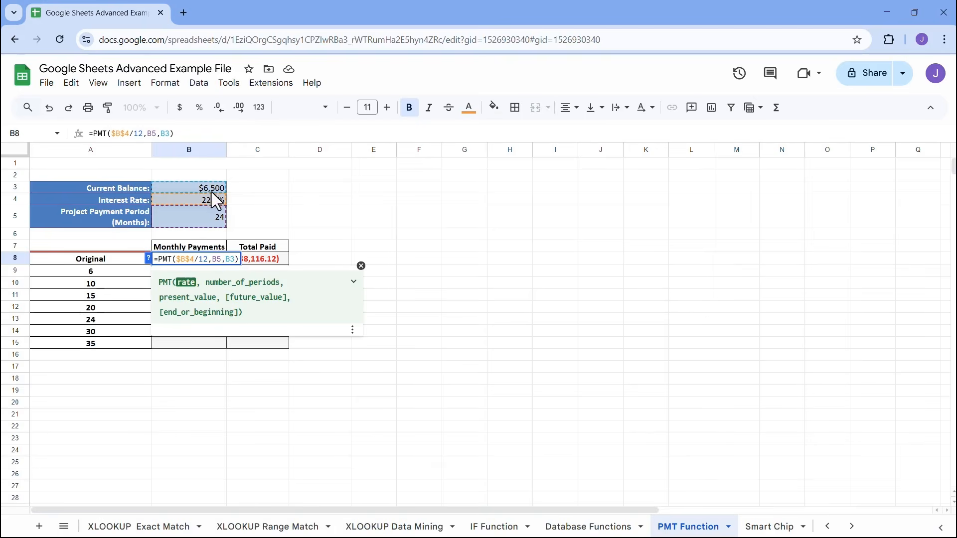
click(235, 259)
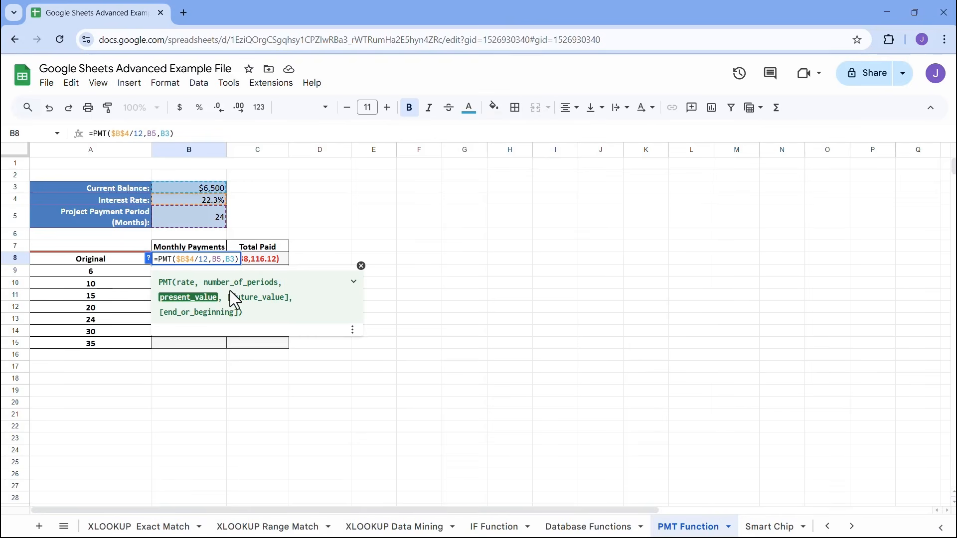
key(F4)
key(Return)
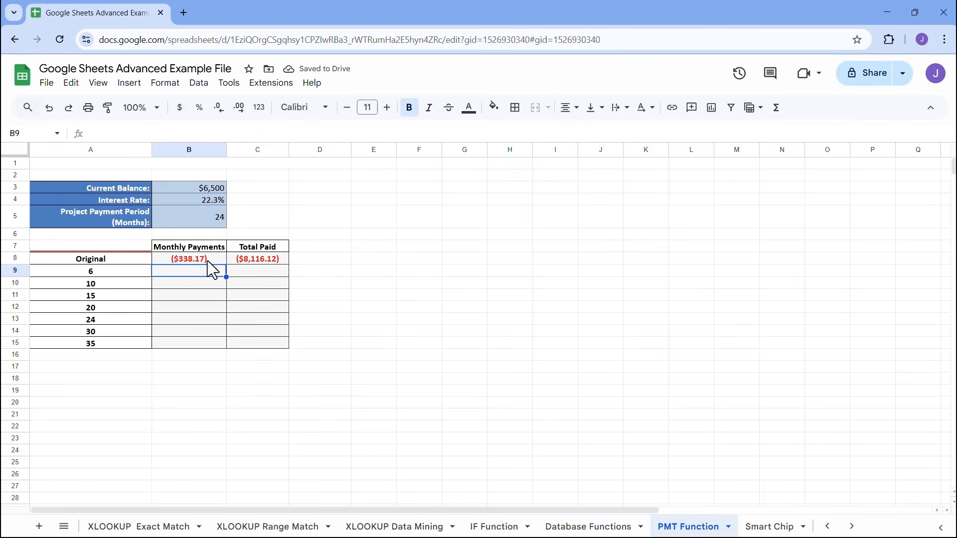
- Fill the PMT formula from B8 down into the 6-month Monthly Payments cell B9
click(189, 262)
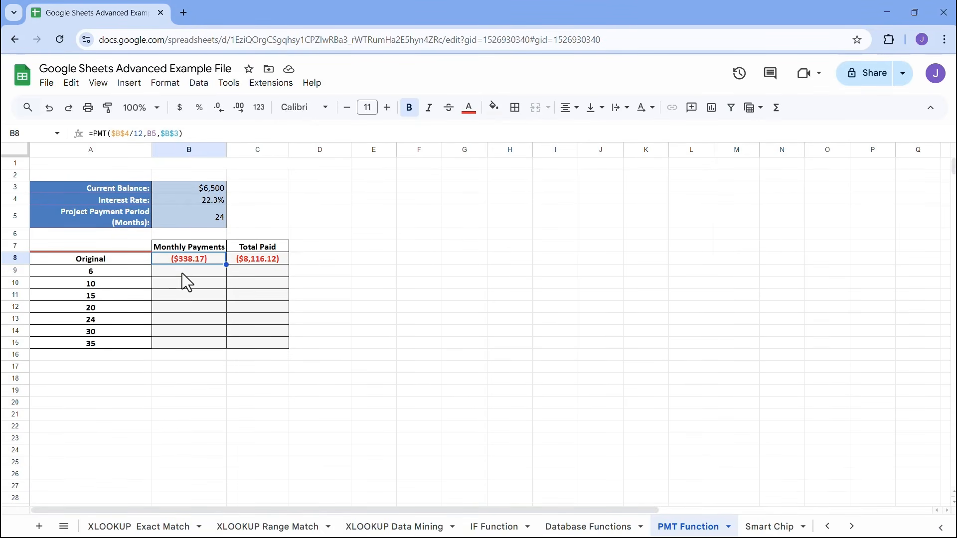
click(199, 270)
click(201, 258)
drag(226, 265, 224, 277)
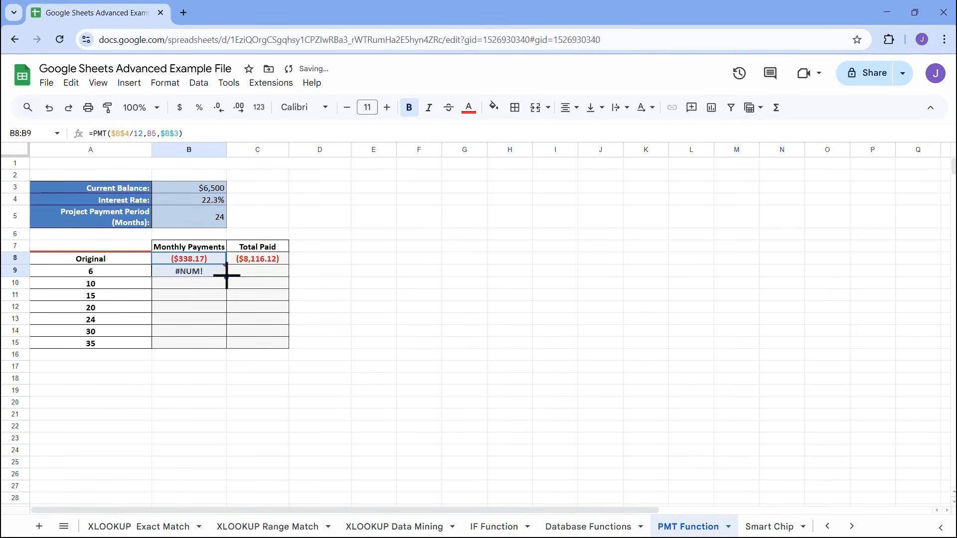
- Replace the number of periods in the B9 PMT formula with A9 and accept the suggested autofill for B10:B15
double_click(194, 271)
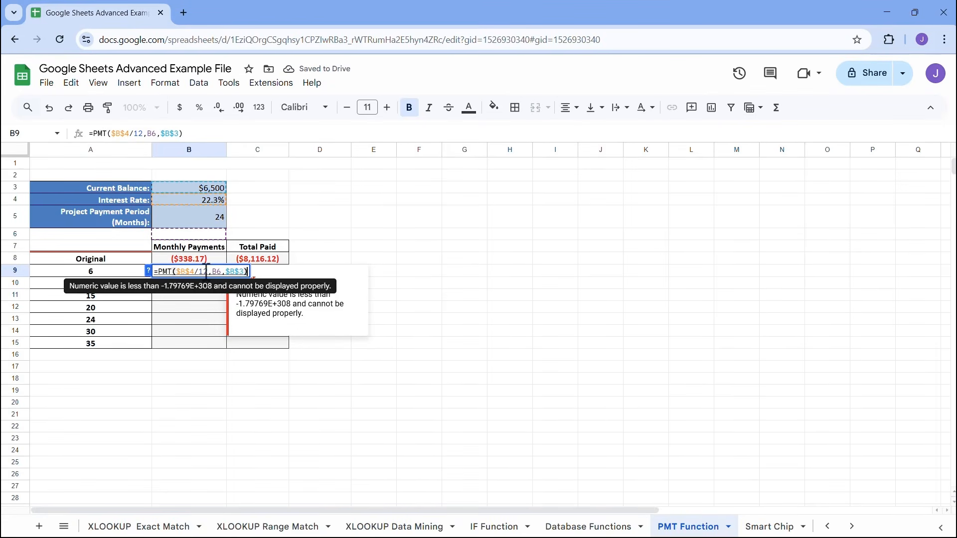
click(223, 271)
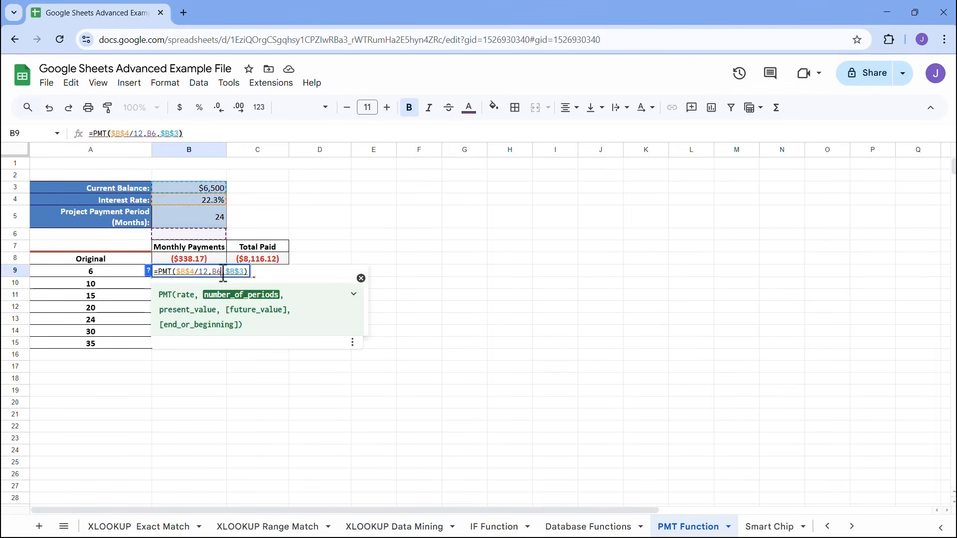
key(BackSpace)
key(BackSpace)
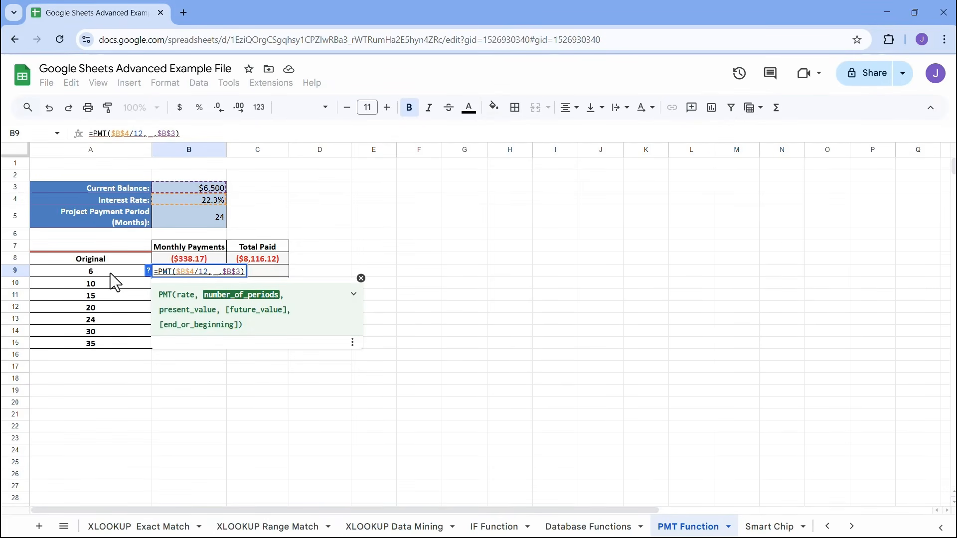
click(110, 273)
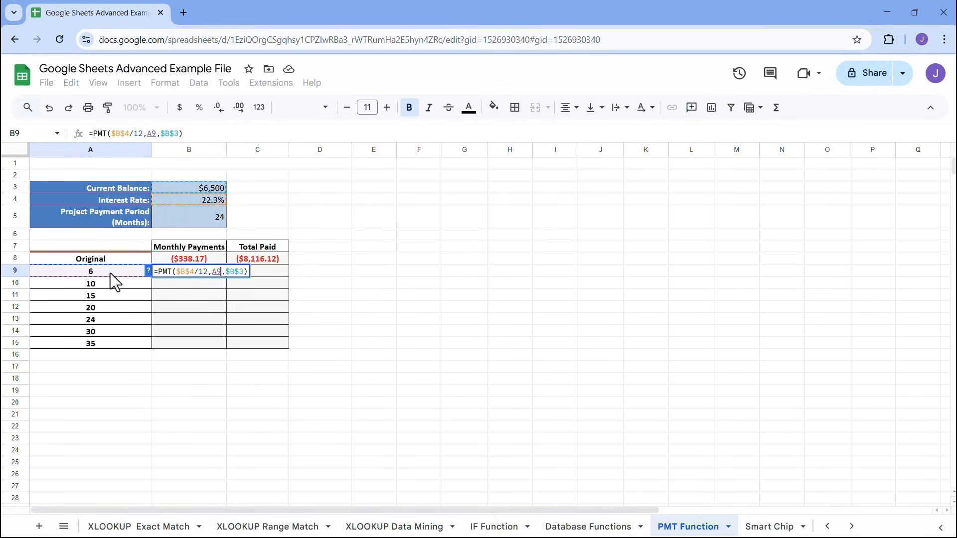
key(Return)
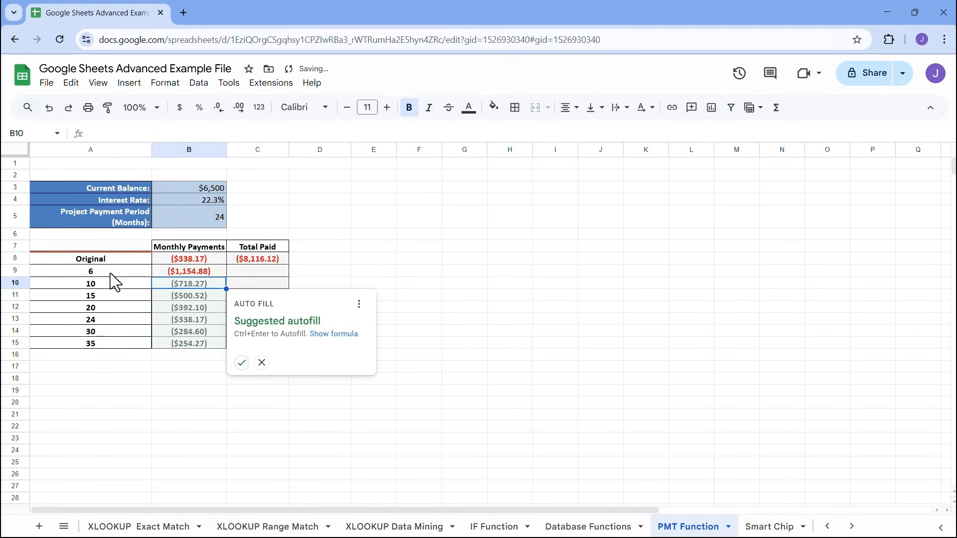
click(242, 363)
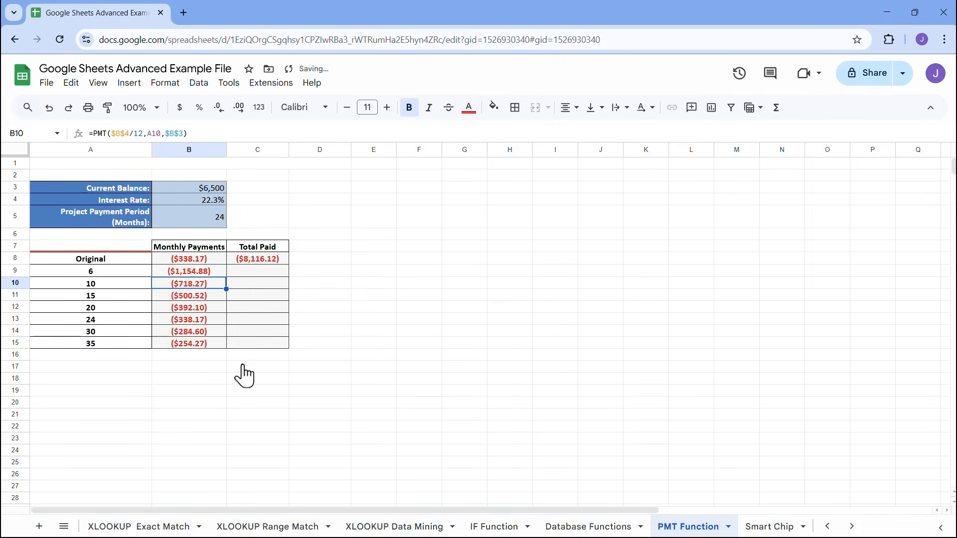
- Calculate the 6-month Total Paid in C9 as B9*A9 and fill the formula down to C15
click(249, 273)
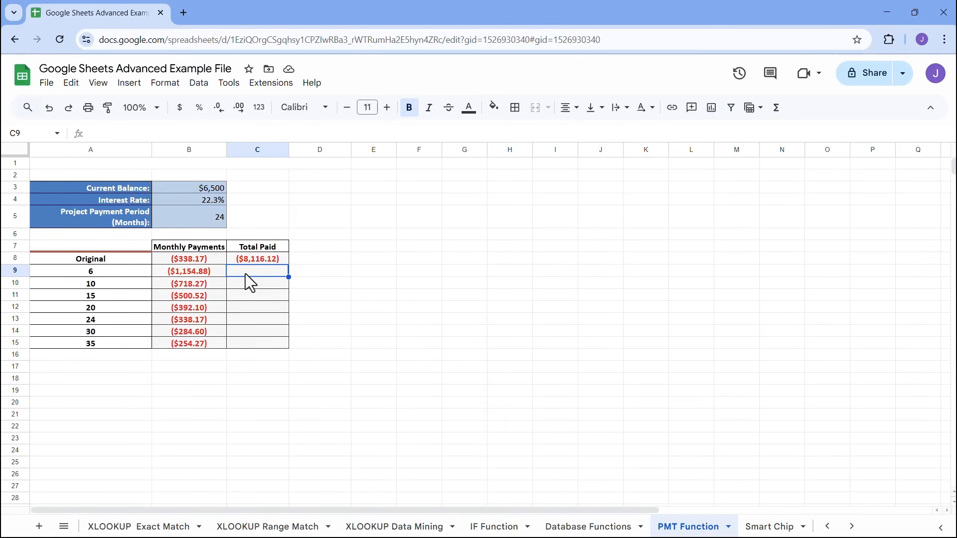
text(=)
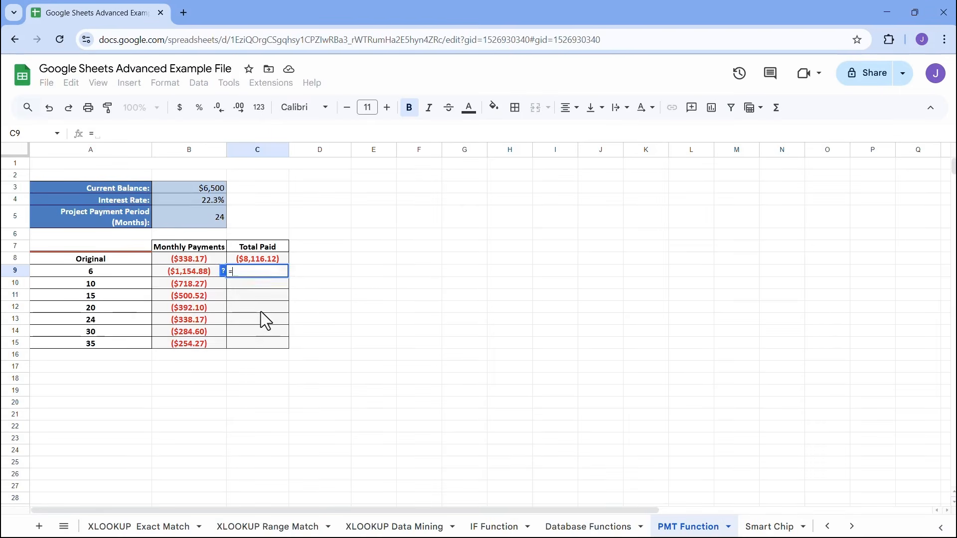
click(195, 272)
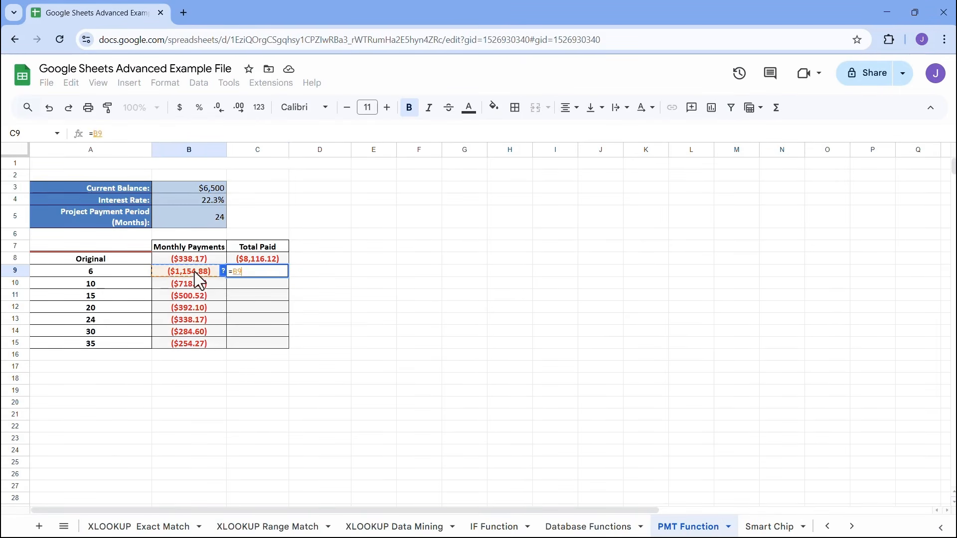
text(*)
click(121, 268)
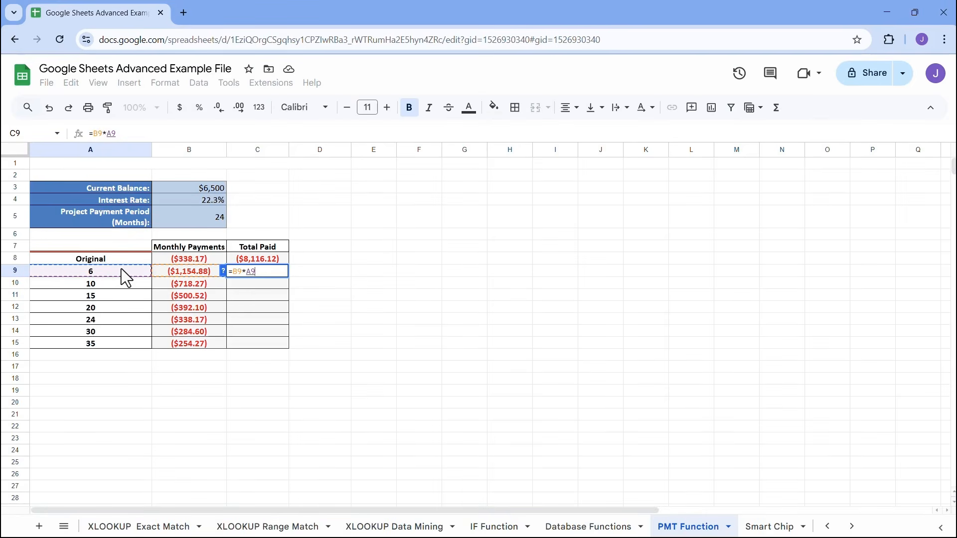
key(Return)
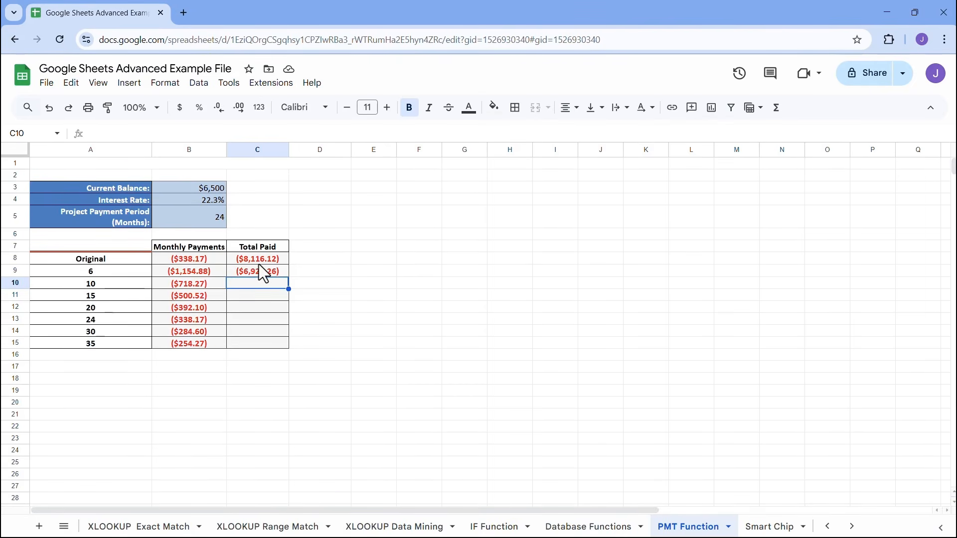
click(279, 270)
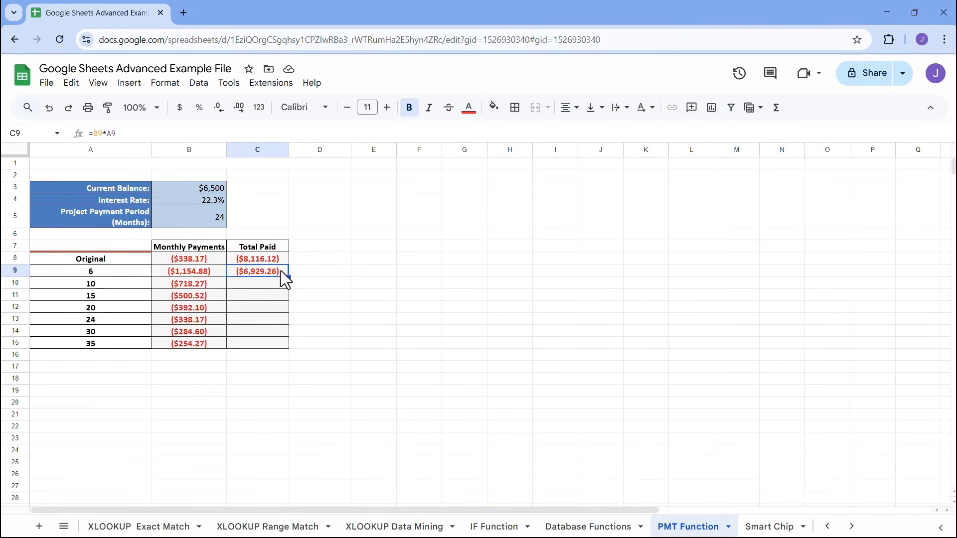
drag(289, 277, 289, 344)
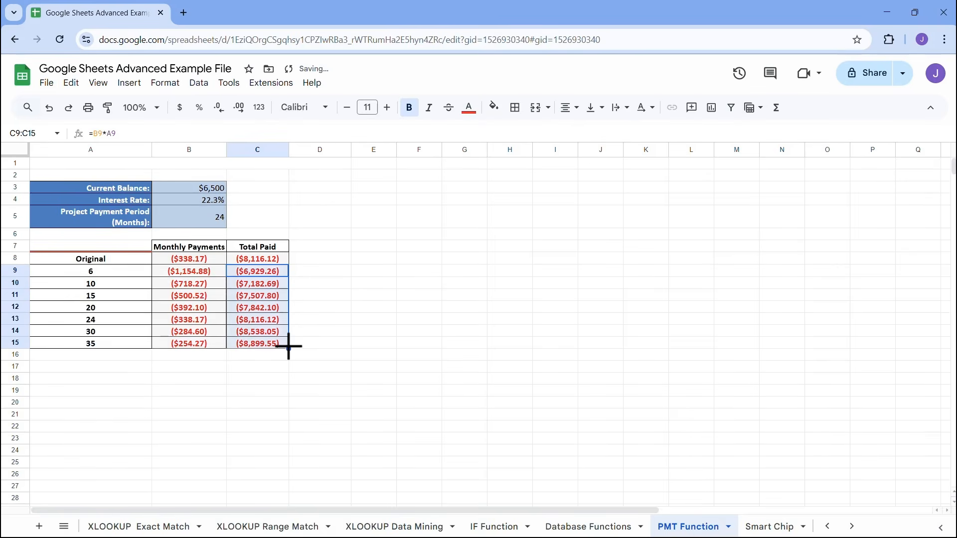
click(262, 345)
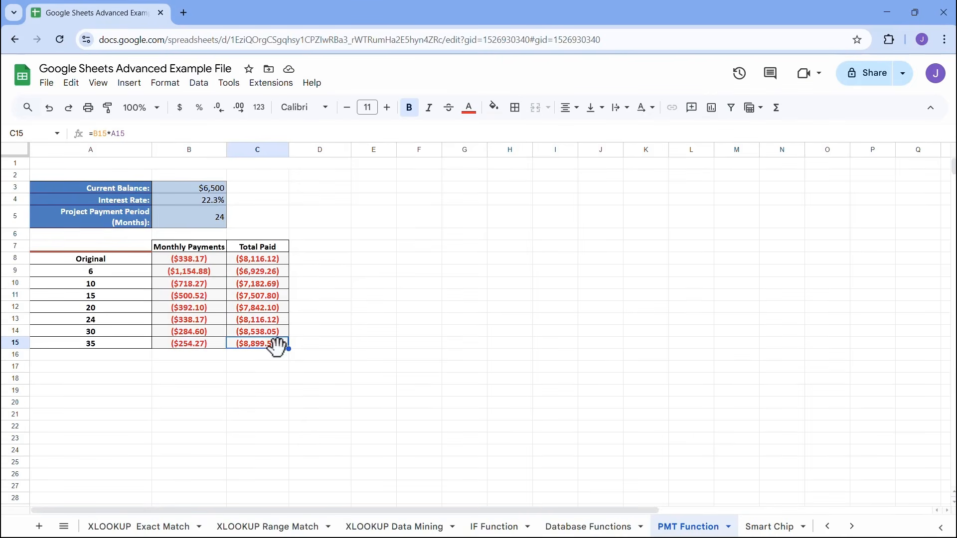
click(314, 260)
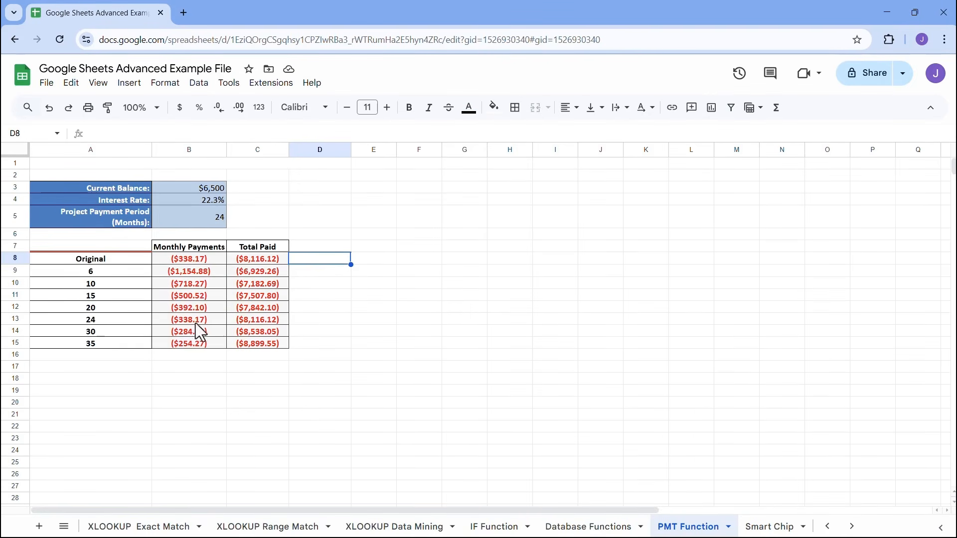
click(85, 274)
key(Down)
key(Down)
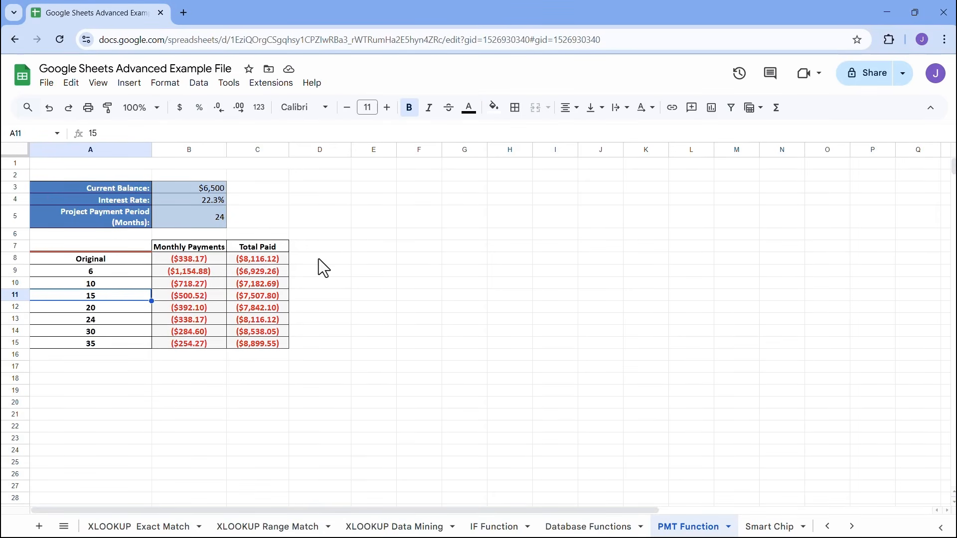
- Copy the payment table A7:C15, move it by way of E7:G15 to A8:C16, and paste a copy of the table at E8
drag(120, 247, 273, 346)
key(ctrl+c)
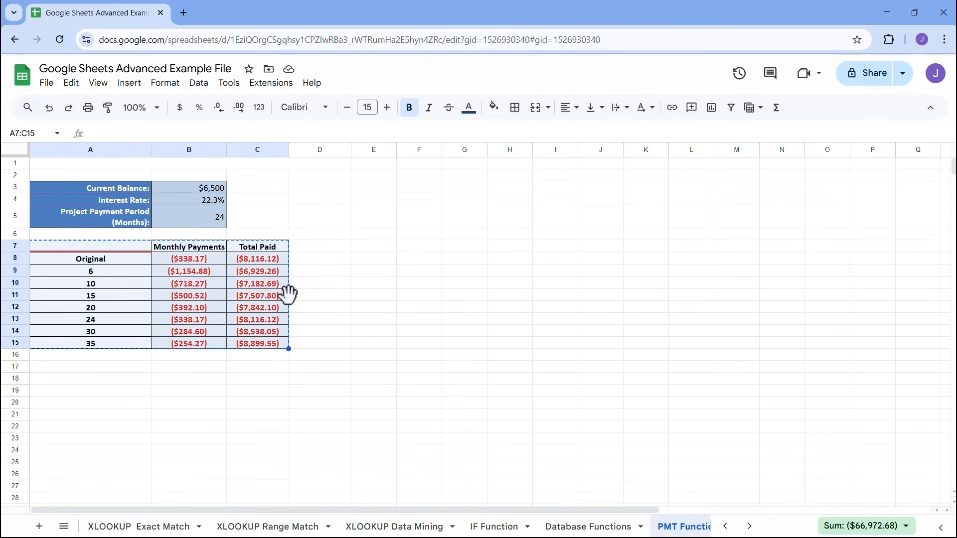
drag(288, 294, 468, 293)
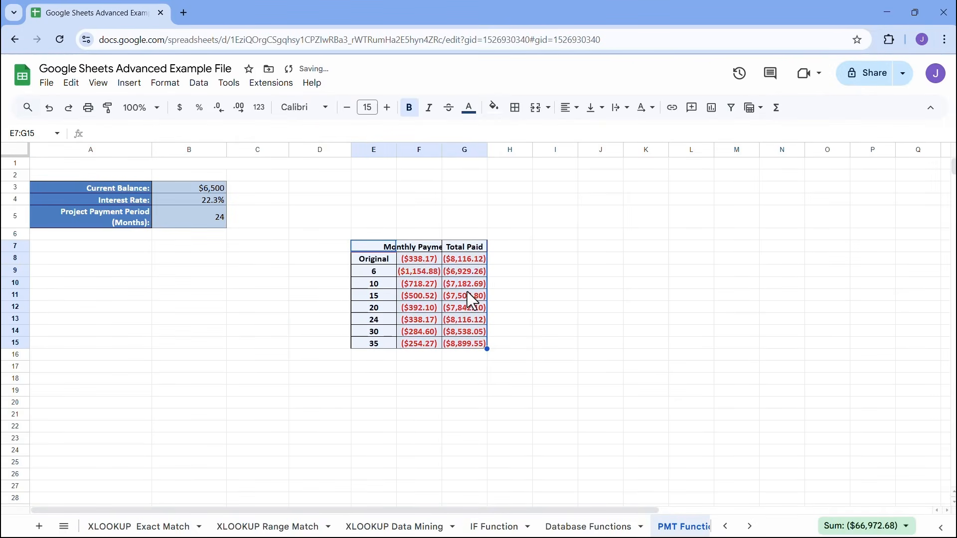
drag(349, 279, 117, 292)
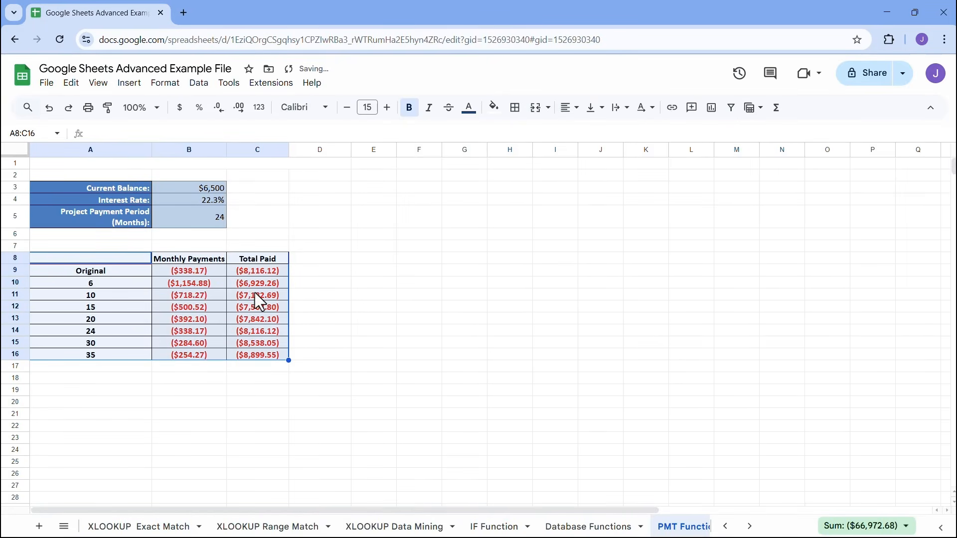
click(375, 261)
key(ctrl+v)
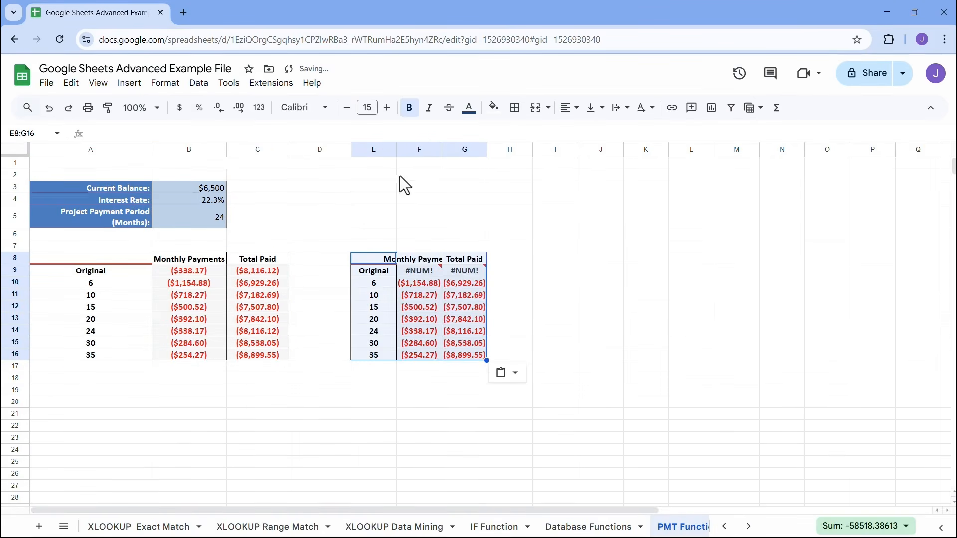
- Adjust the widths of columns E to G so the pasted table's headings fit, and clear its payment and total cells F9:G16
double_click(397, 149)
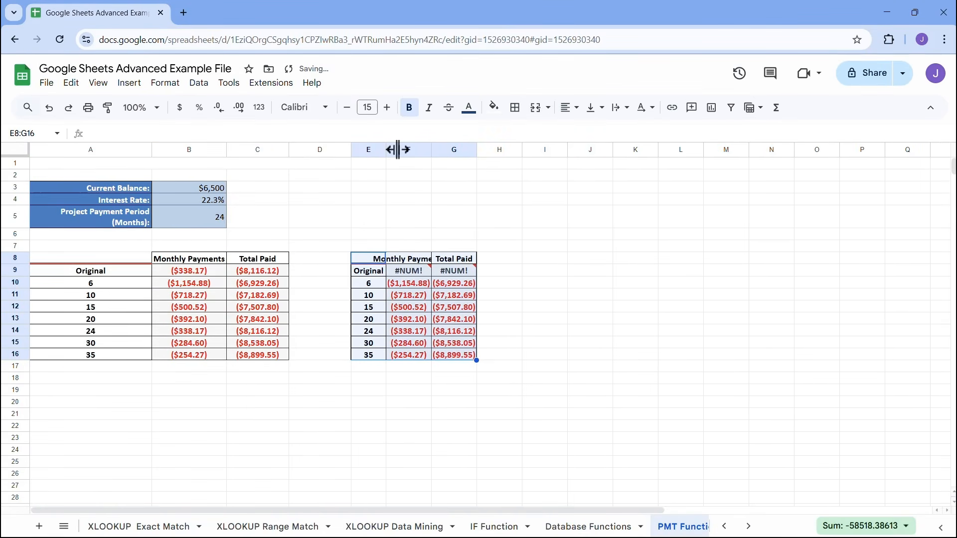
drag(388, 150, 560, 149)
drag(471, 273, 537, 354)
key(Delete)
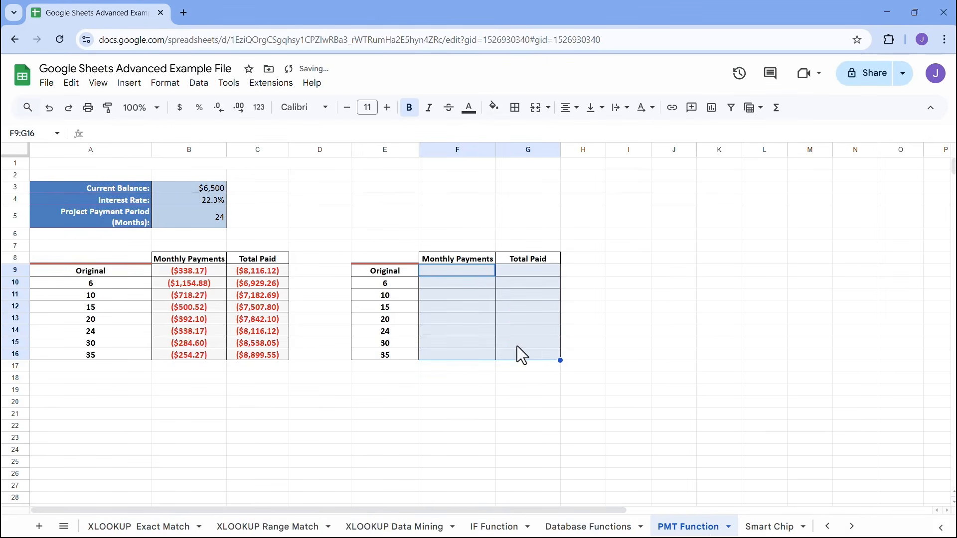
- Replace the first labels of the second table with interest rates: 5% in E10, 10% in E11 and 22.3% in E14
click(387, 283)
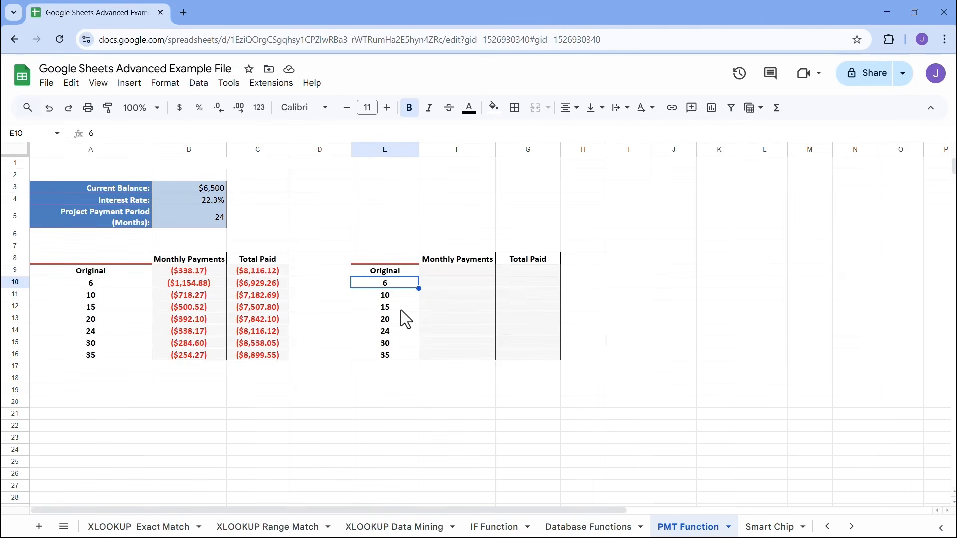
text(5%)
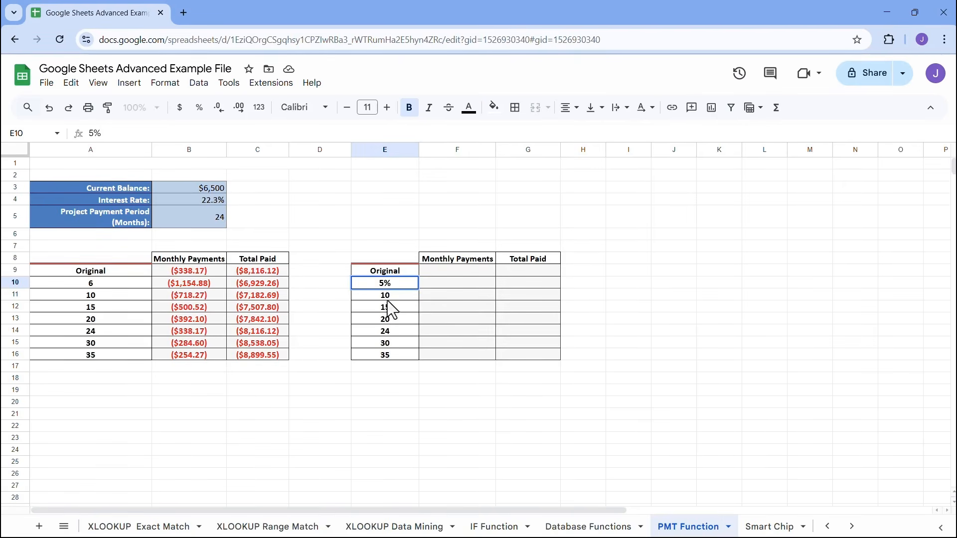
key(Return)
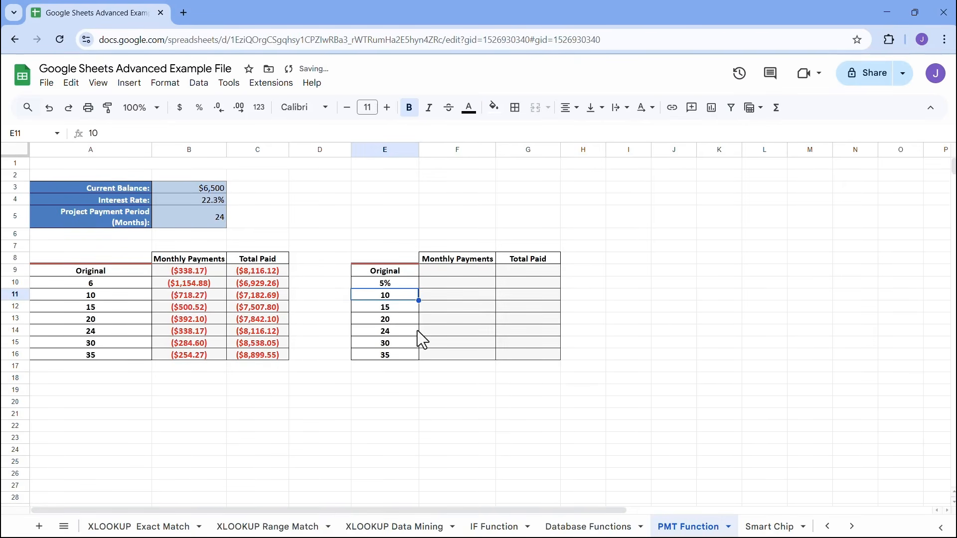
text(10%)
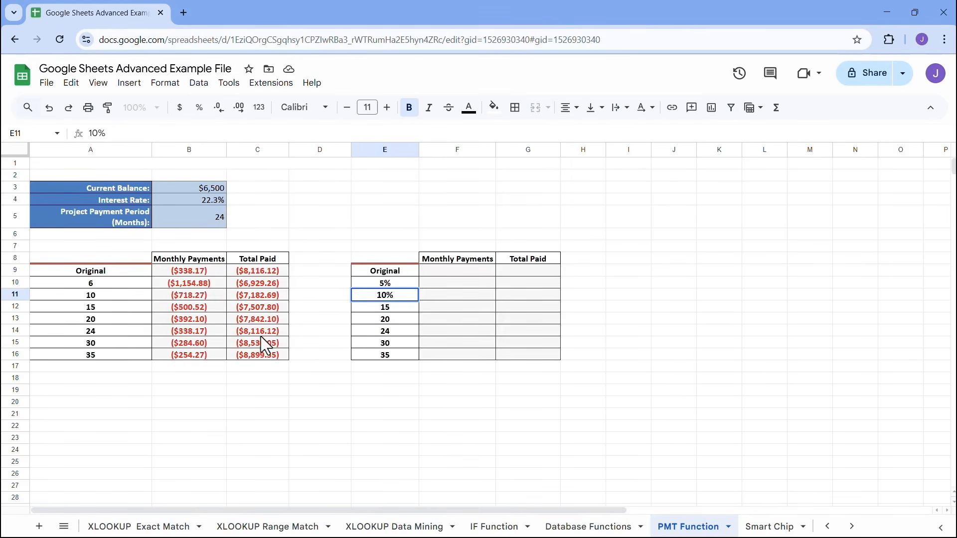
click(395, 331)
text(22)
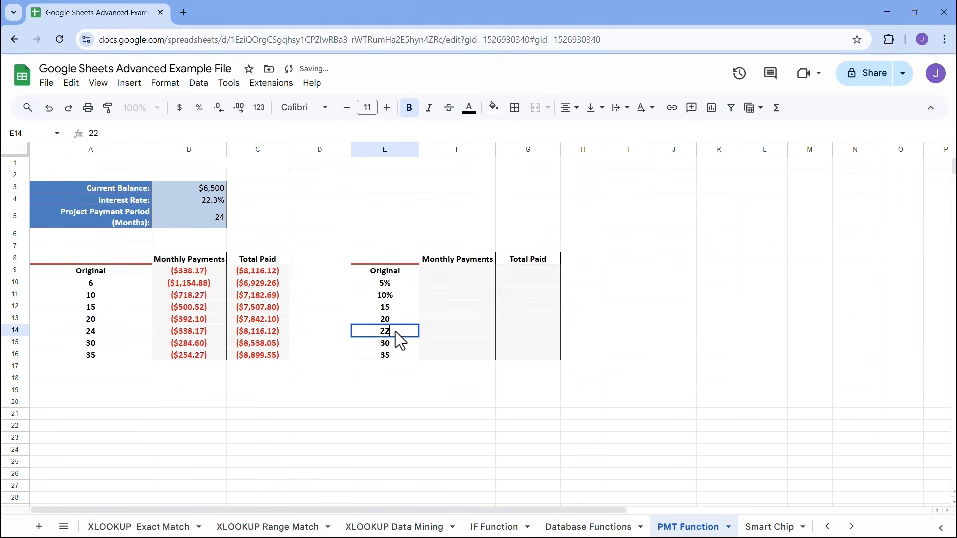
text(.3%)
- Fill in the remaining interest rates of the second table: 15% in E12, 20% in E13, 25.5% in E15 and 27.2% in E16
click(393, 309)
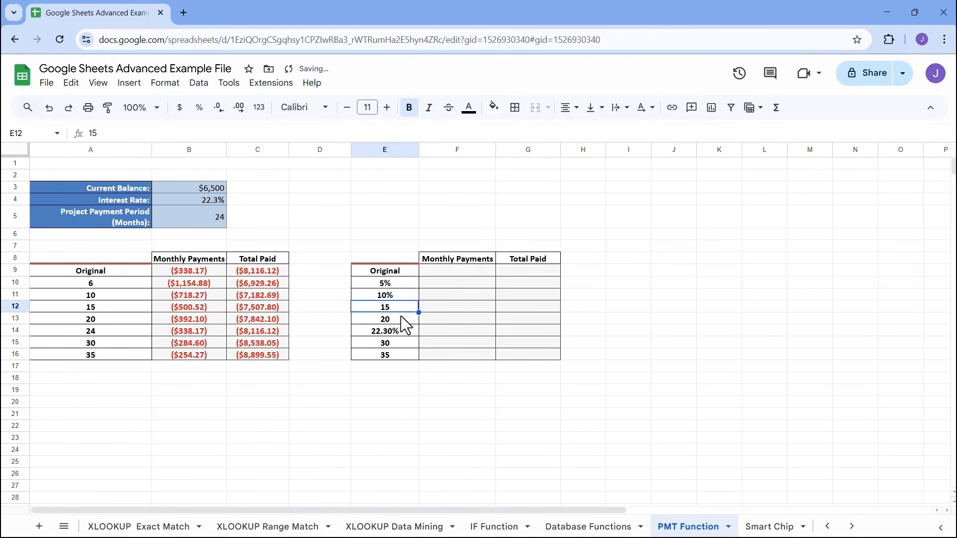
text(15%)
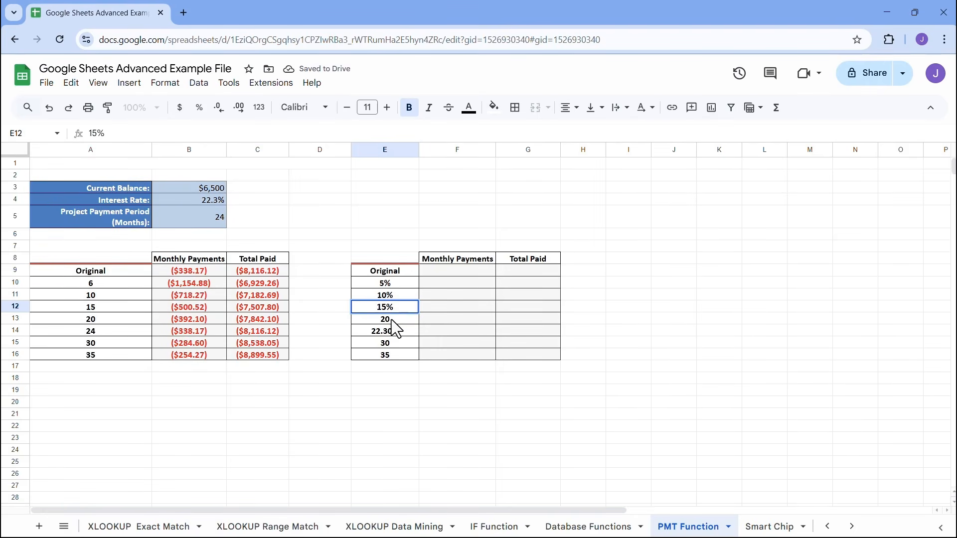
double_click(391, 319)
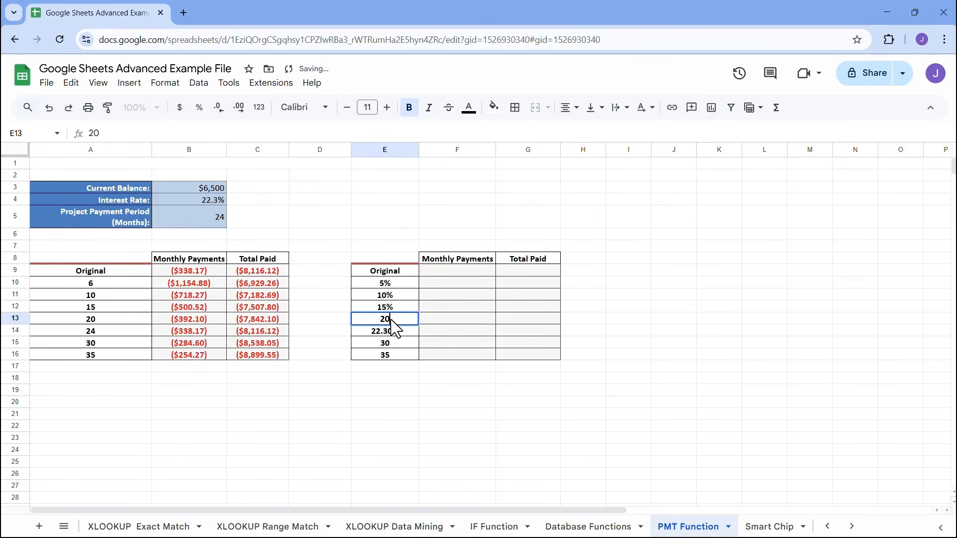
text(%)
click(390, 343)
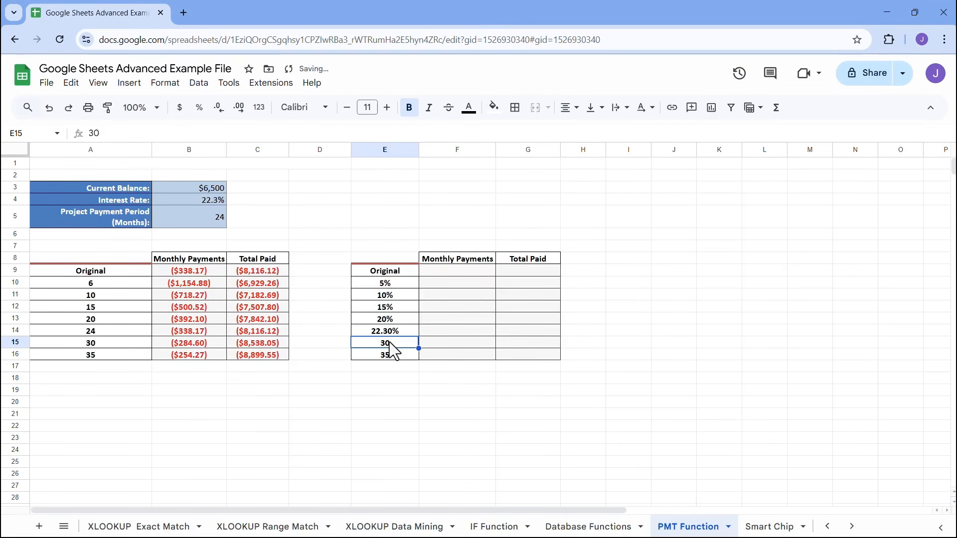
text(25)
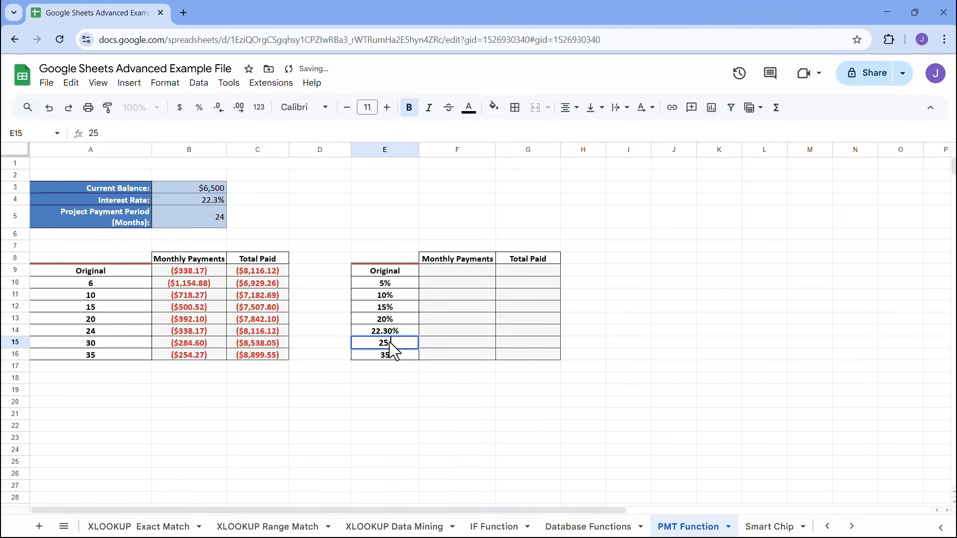
text(.50%)
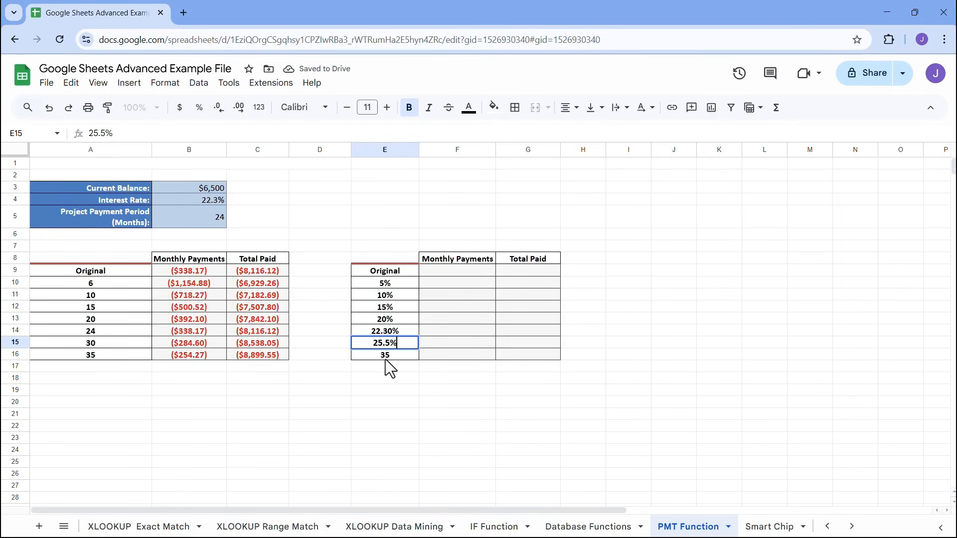
click(385, 359)
text(27.2%)
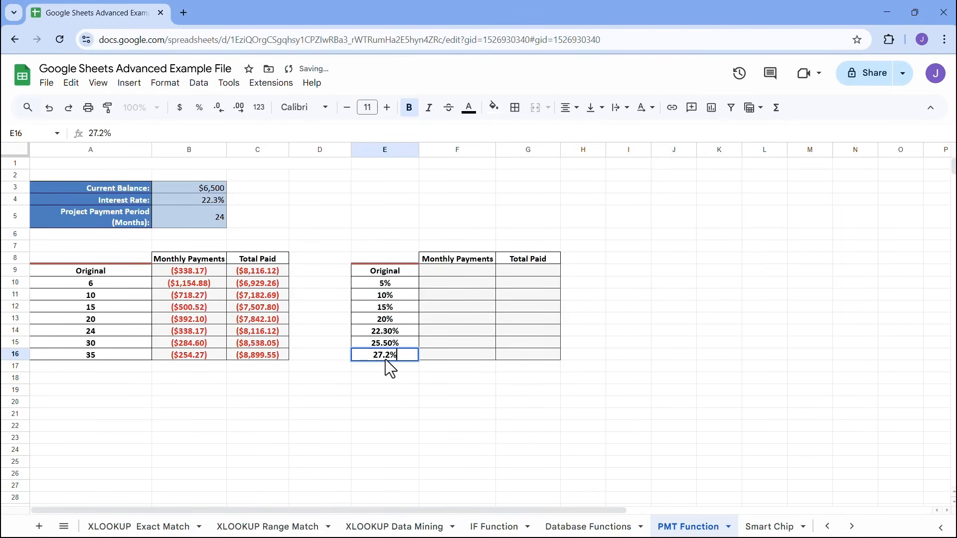
- Calculate the Original monthly payment in F9 with PMT, using B4/12 as rate, B5 as number of periods and B3 as present value
click(467, 274)
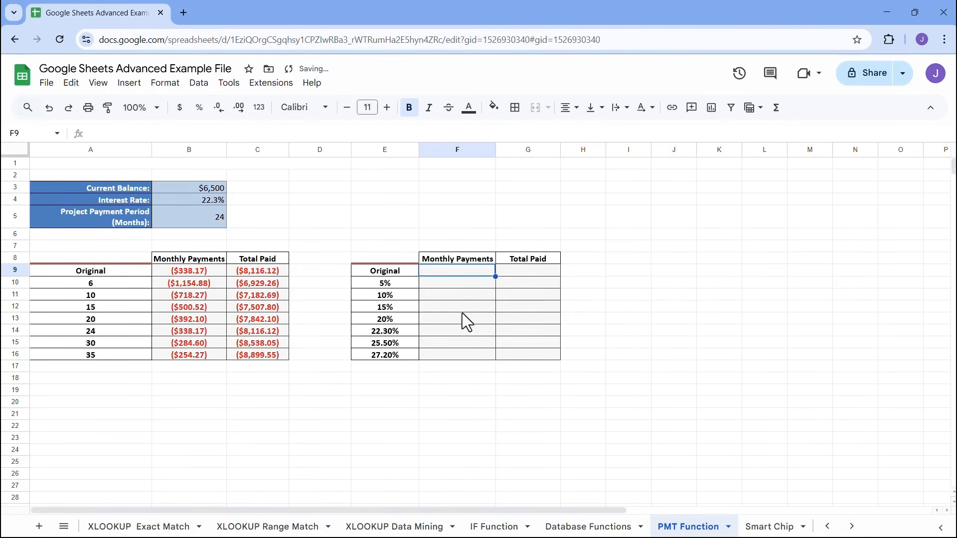
text(=)
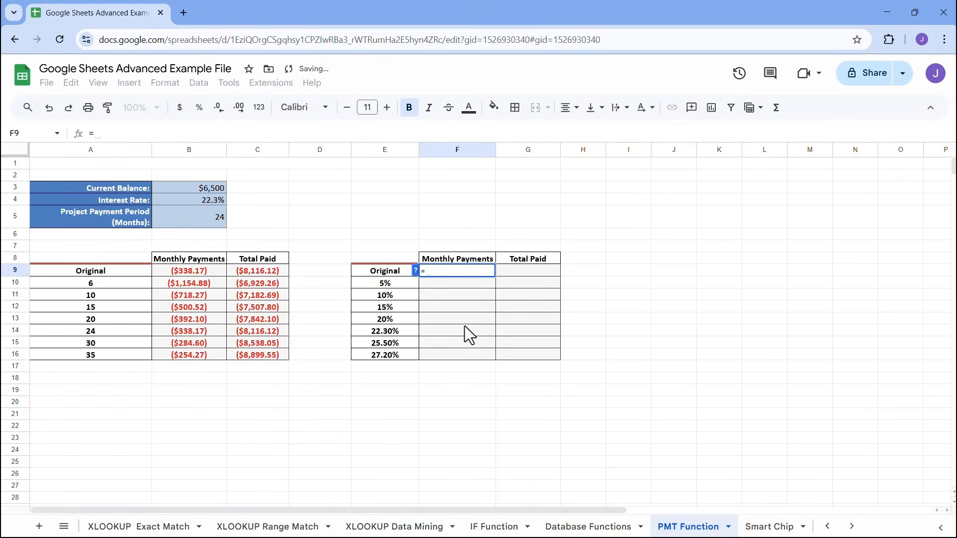
text(pmt)
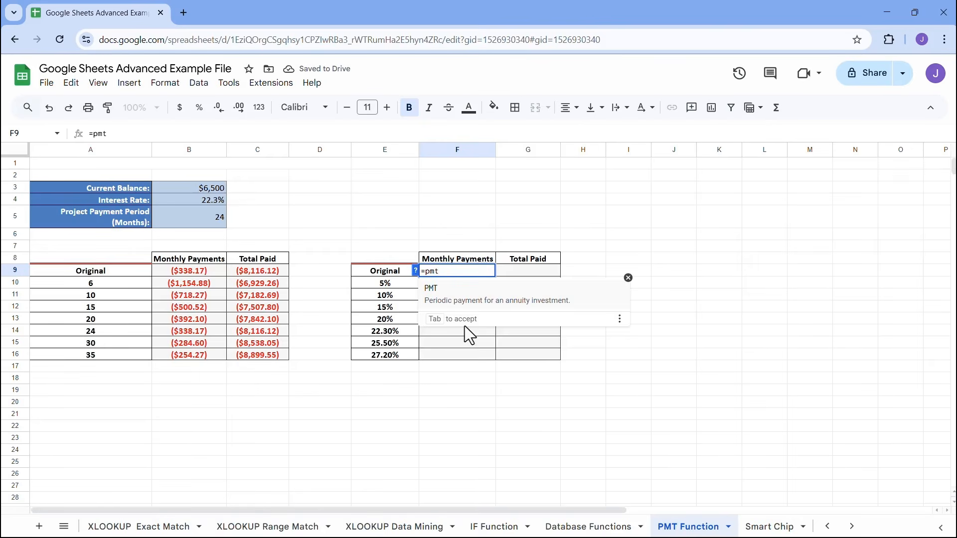
key(Tab)
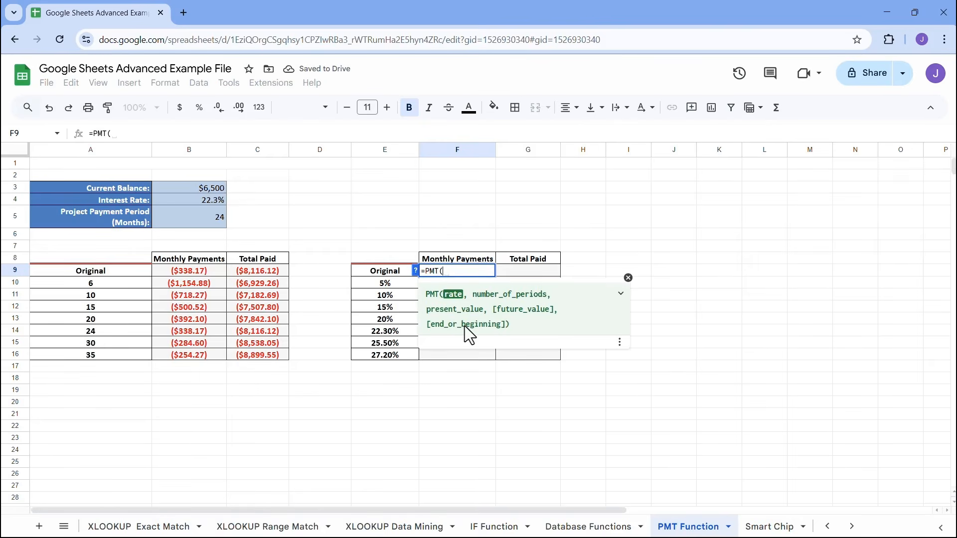
click(191, 200)
text(/)
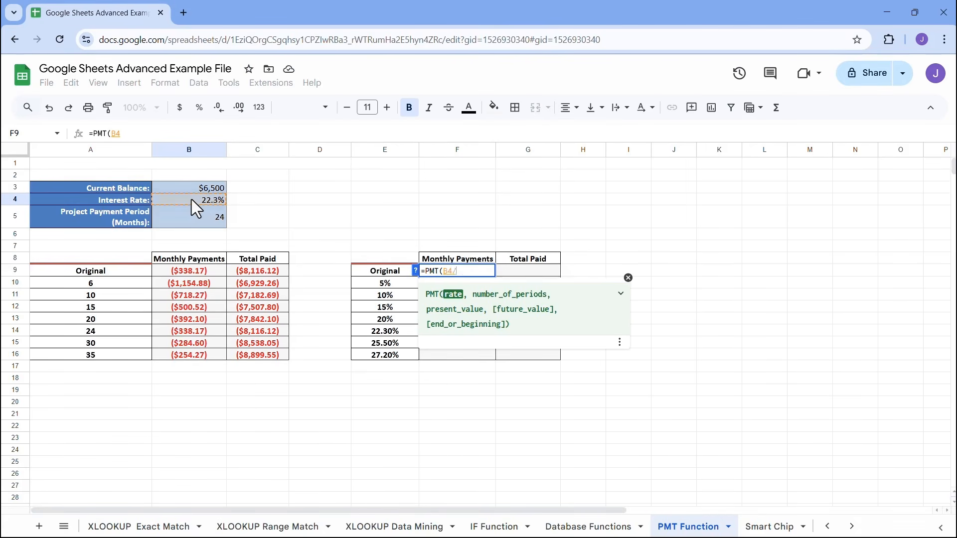
text(12,)
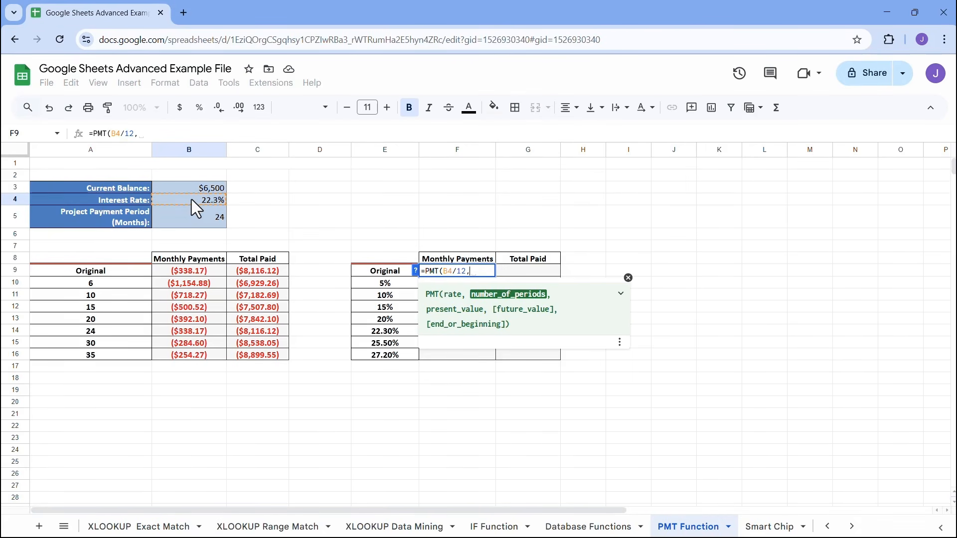
click(199, 223)
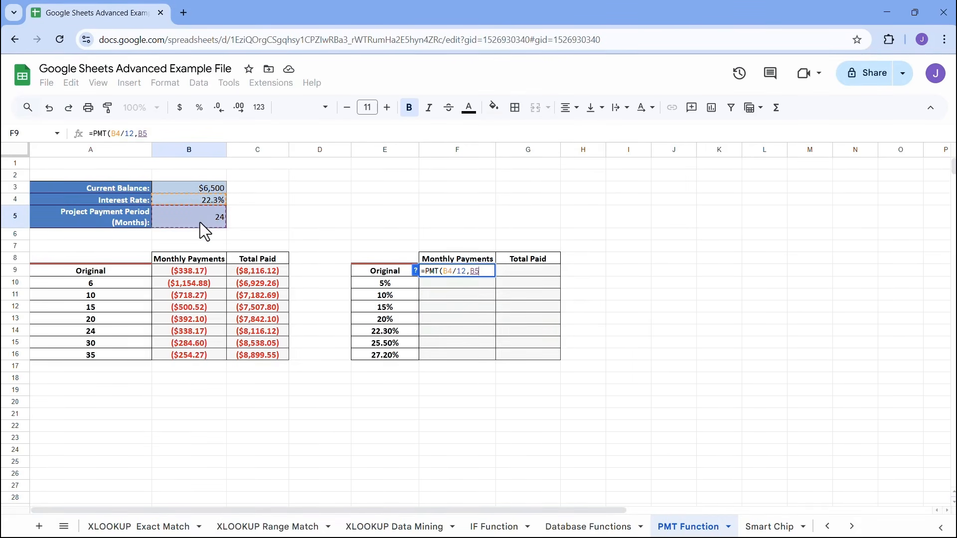
text(,)
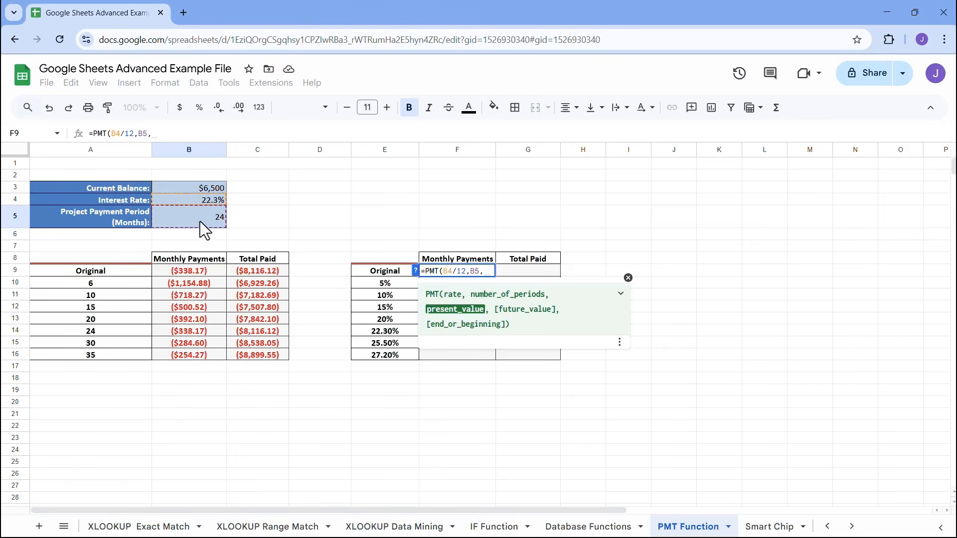
click(205, 187)
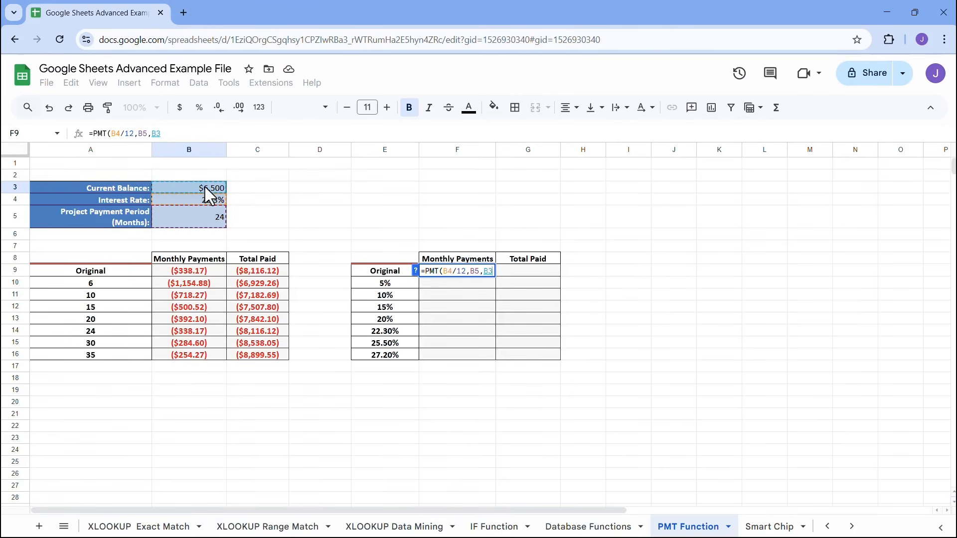
key(Return)
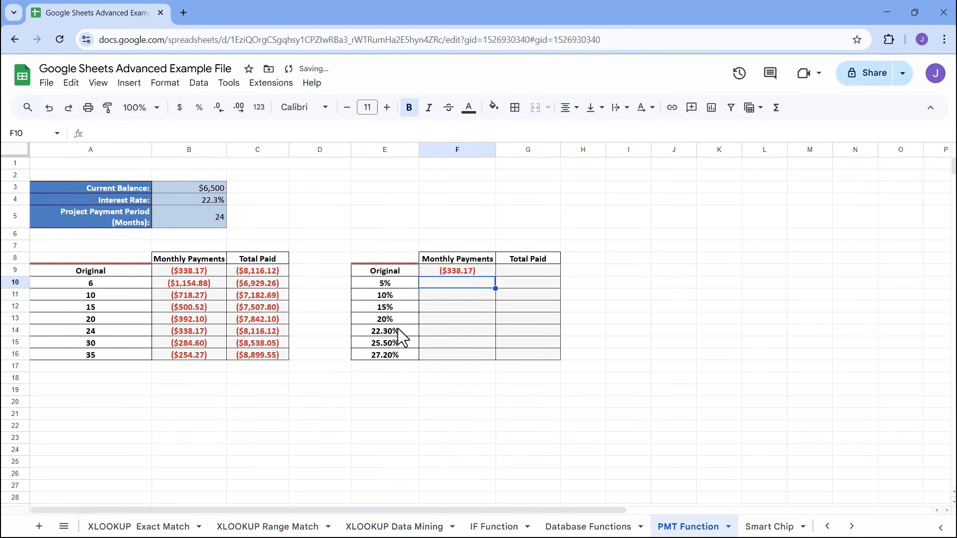
- Calculate the 5% monthly payment in F10 as =PMT(E10/12,$B$5,$B$3) and accept the suggested autofill for F11:F16
text(=pmt)
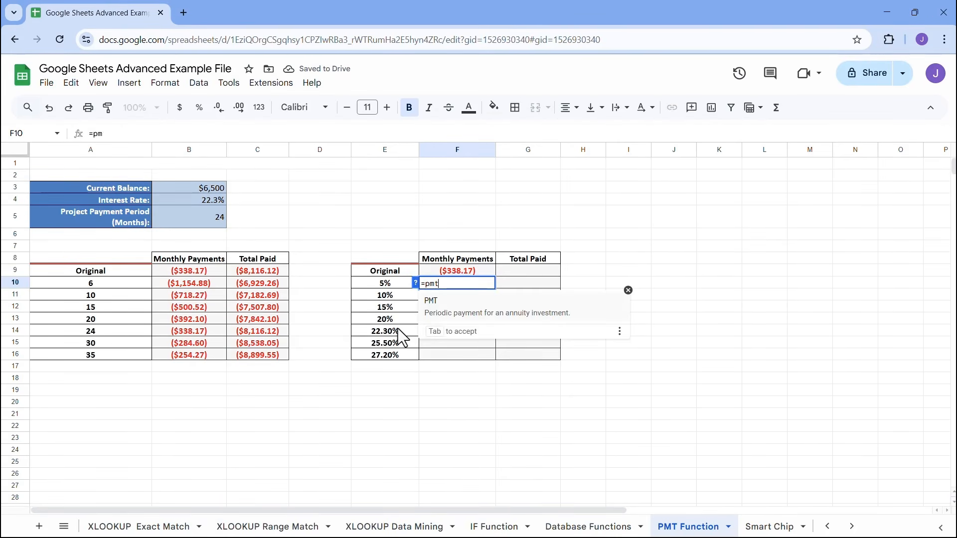
key(Tab)
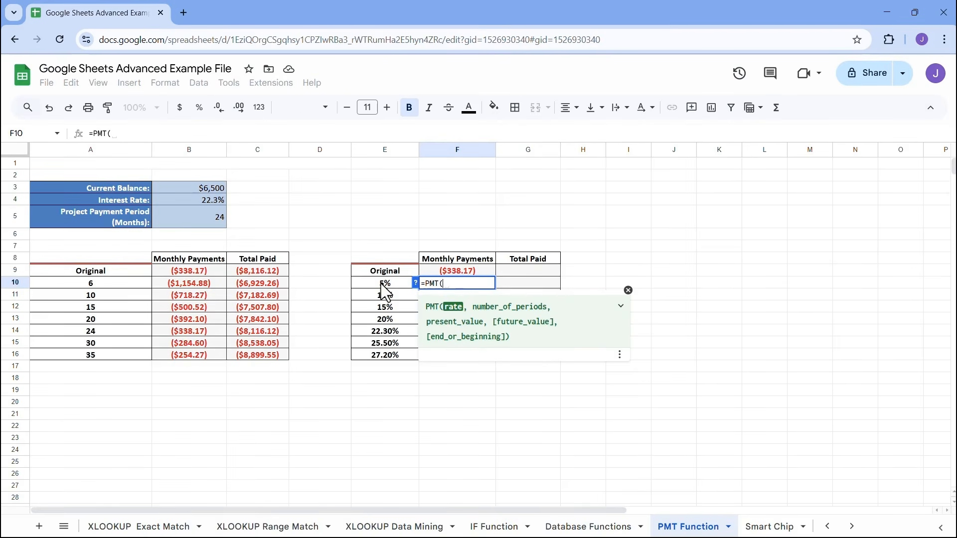
click(383, 285)
text(/)
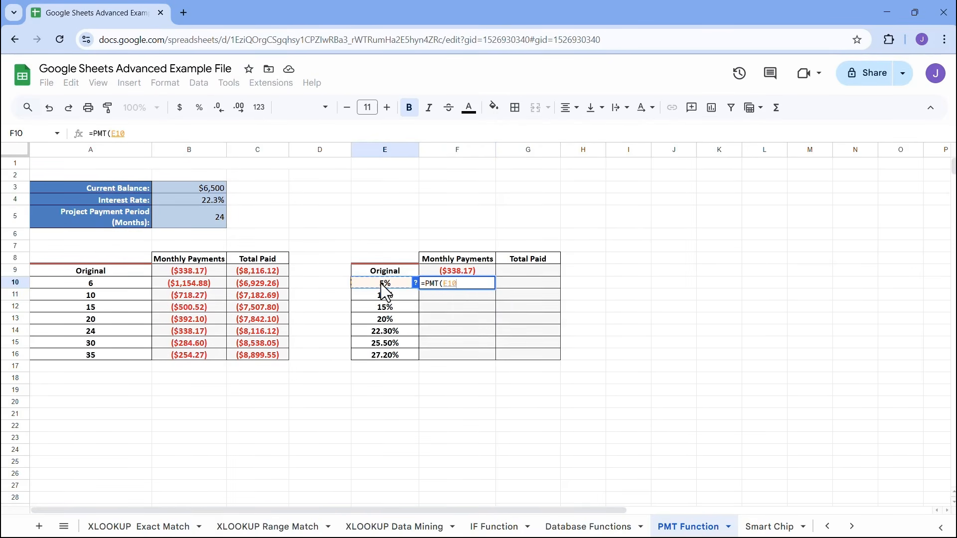
text(12)
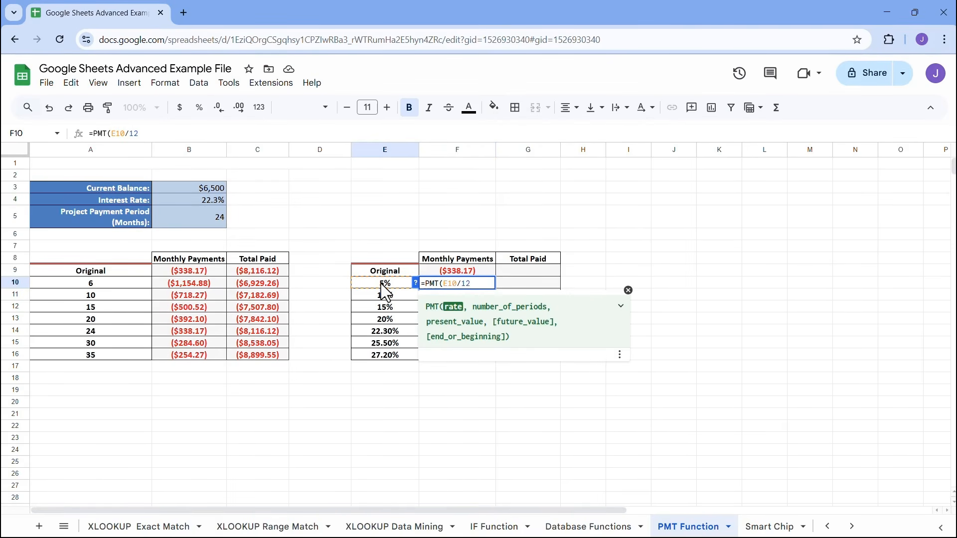
text(,)
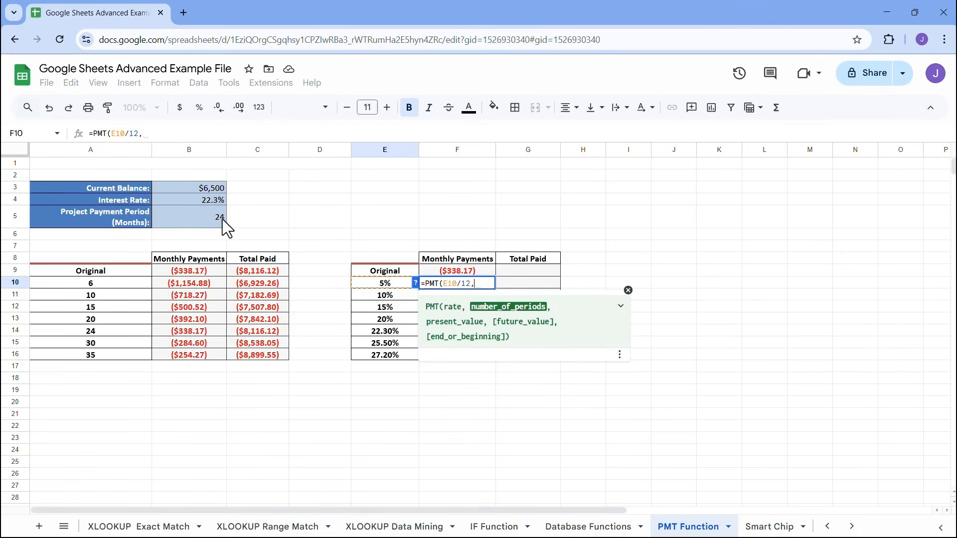
click(214, 219)
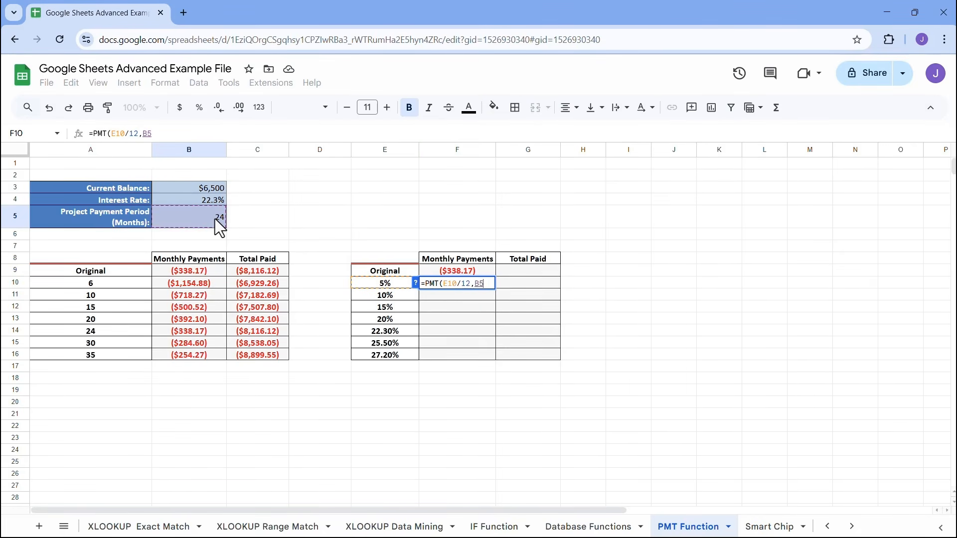
key(F4)
text(,)
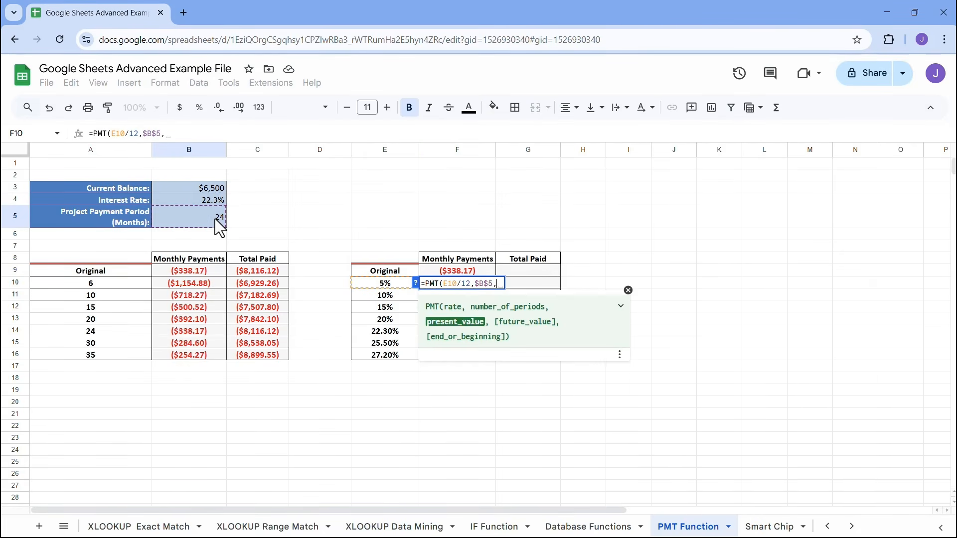
click(196, 189)
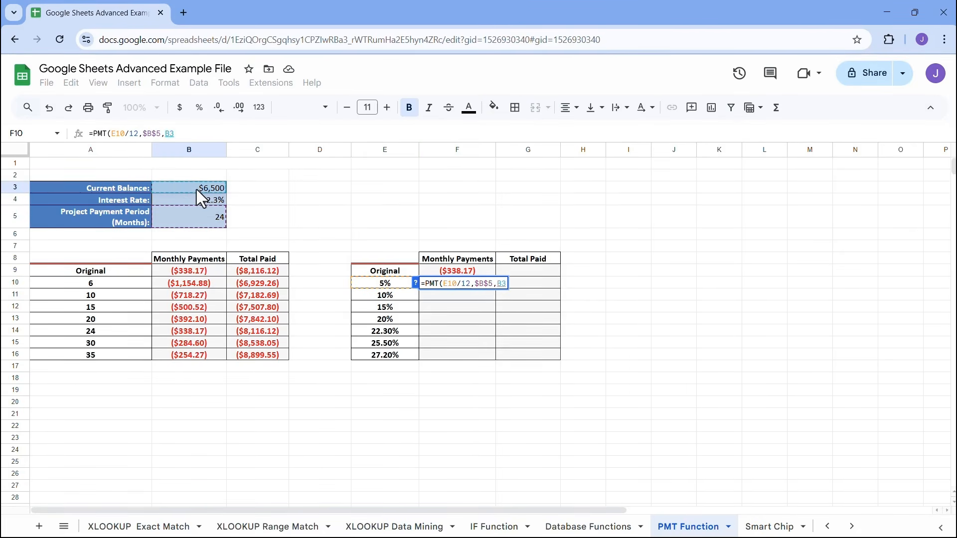
key(F4)
key(Return)
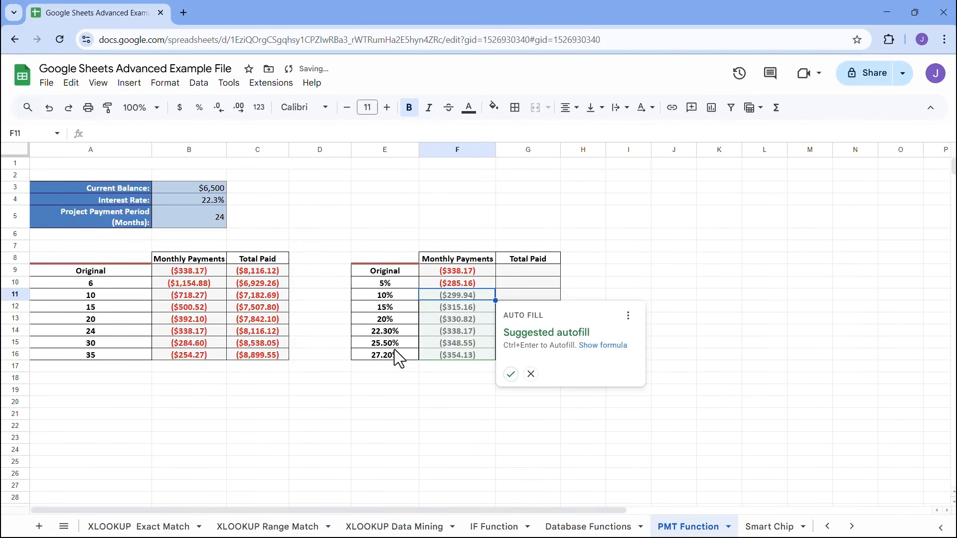
click(511, 375)
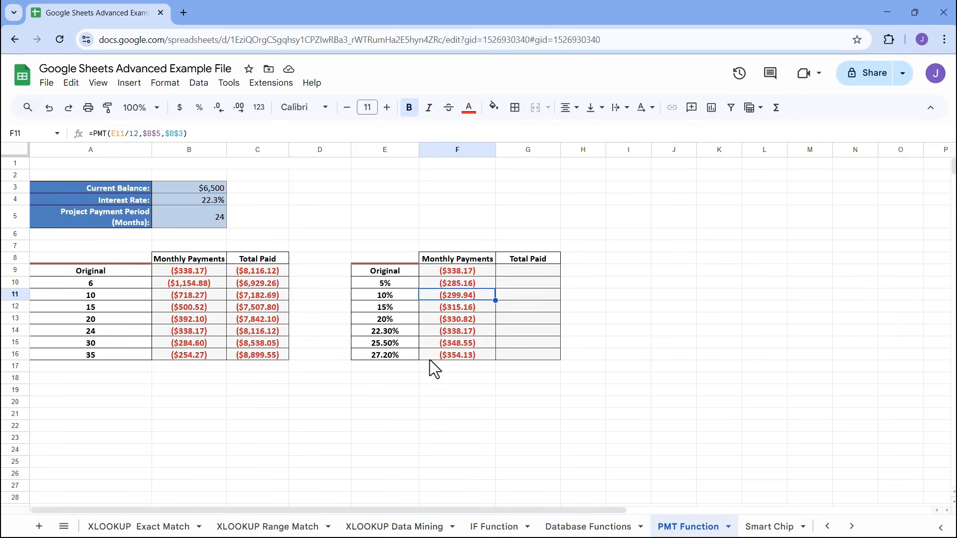
- Calculate the Original row's Total Paid in G9 of the second table as F9*B5
click(527, 271)
text(=)
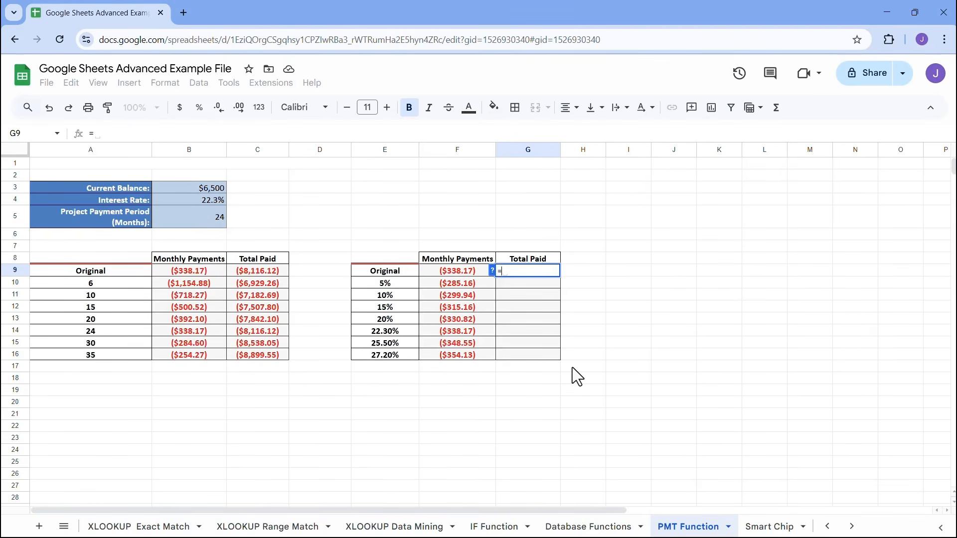
click(459, 270)
text(*)
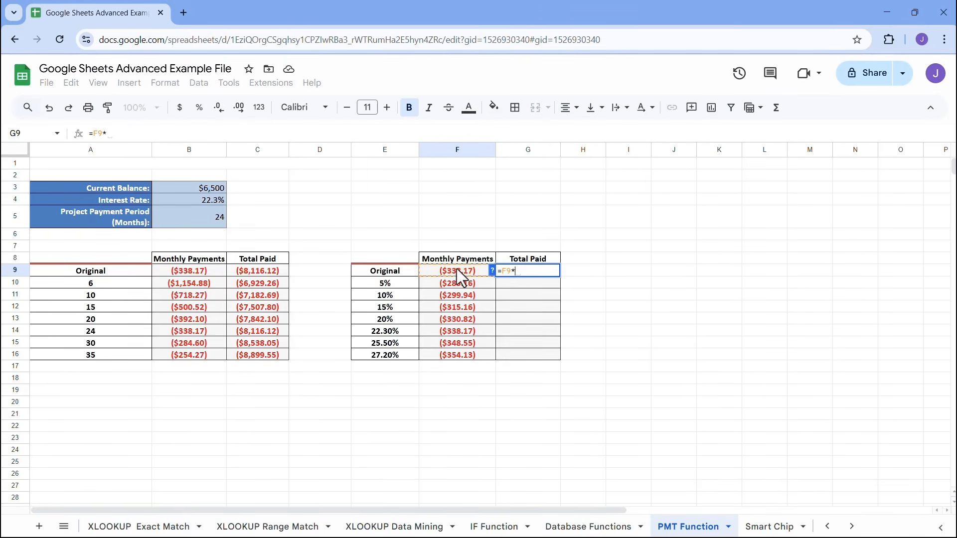
click(209, 217)
key(Return)
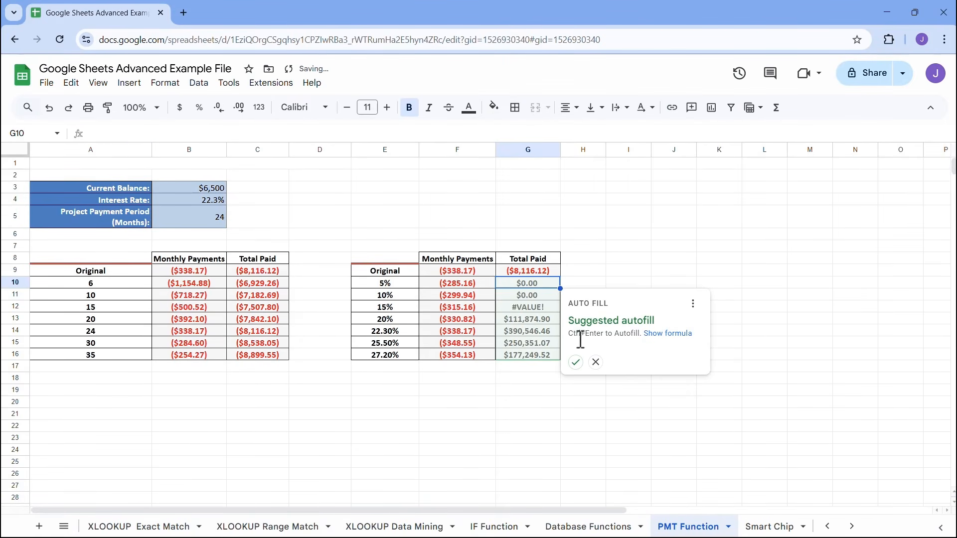
- Dismiss the suggested autofill, enter =F10*E10 in G10 for the 5% Total Paid, and fill it down to G16
click(596, 362)
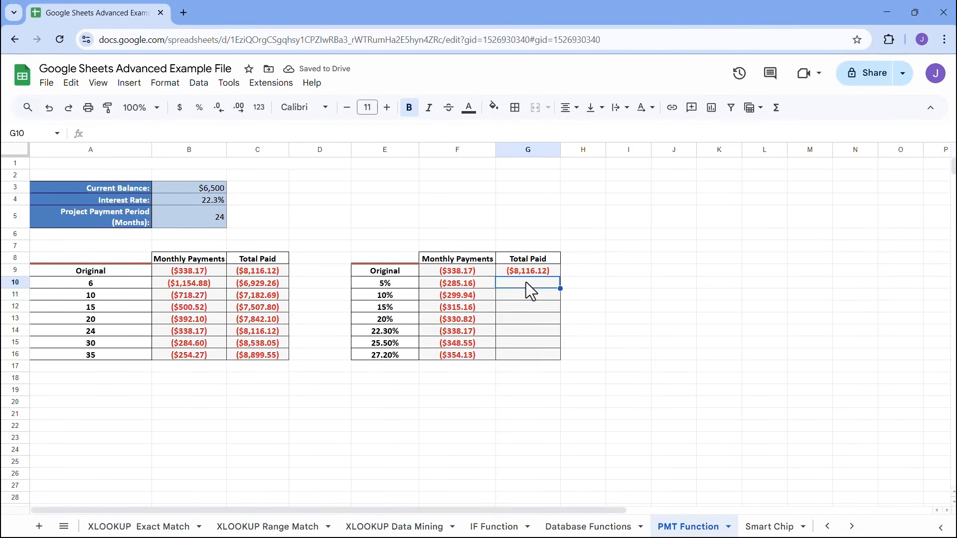
text(=)
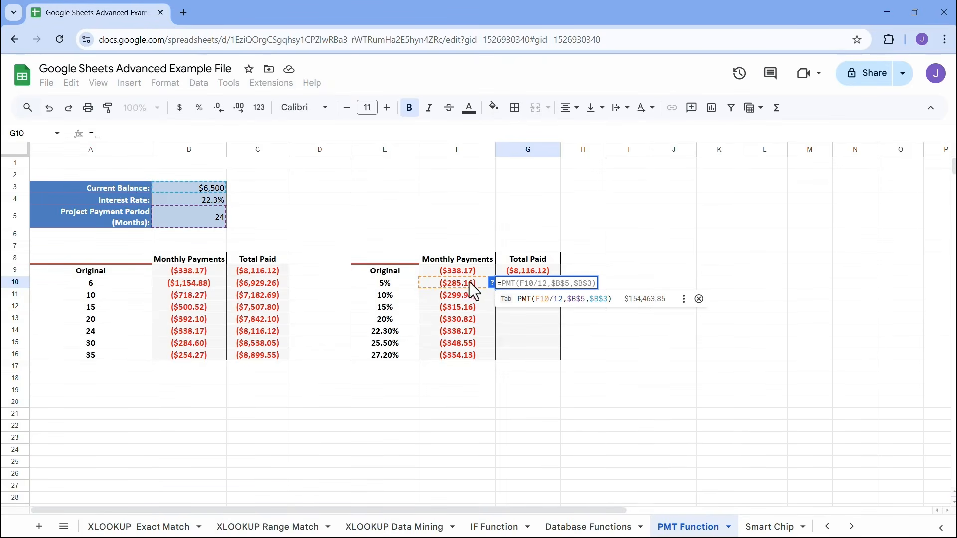
click(463, 283)
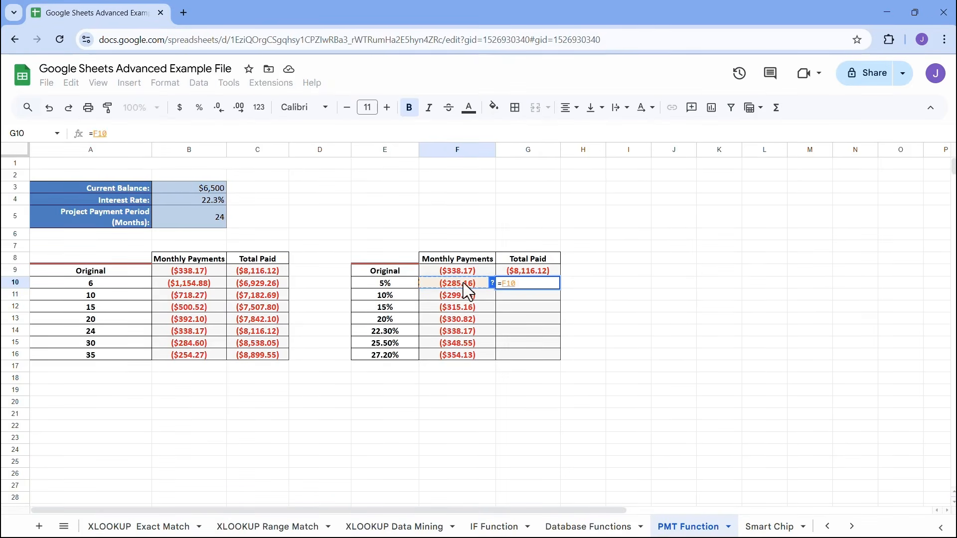
text(*)
click(392, 283)
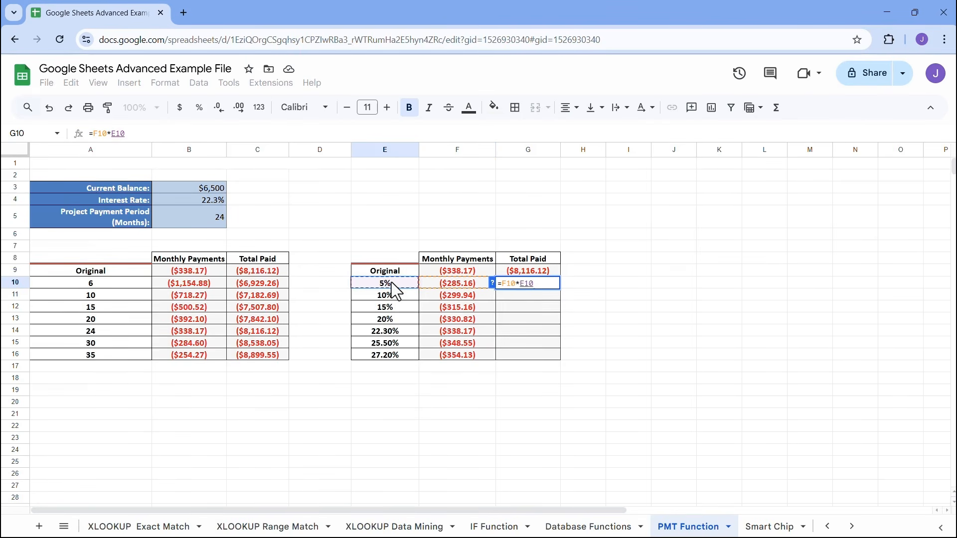
key(ctrl+Return)
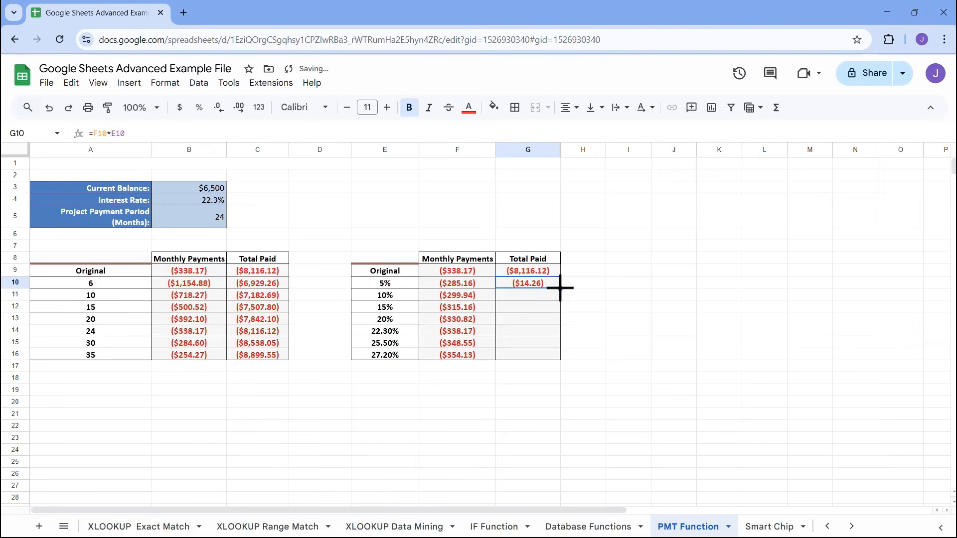
drag(560, 289, 556, 357)
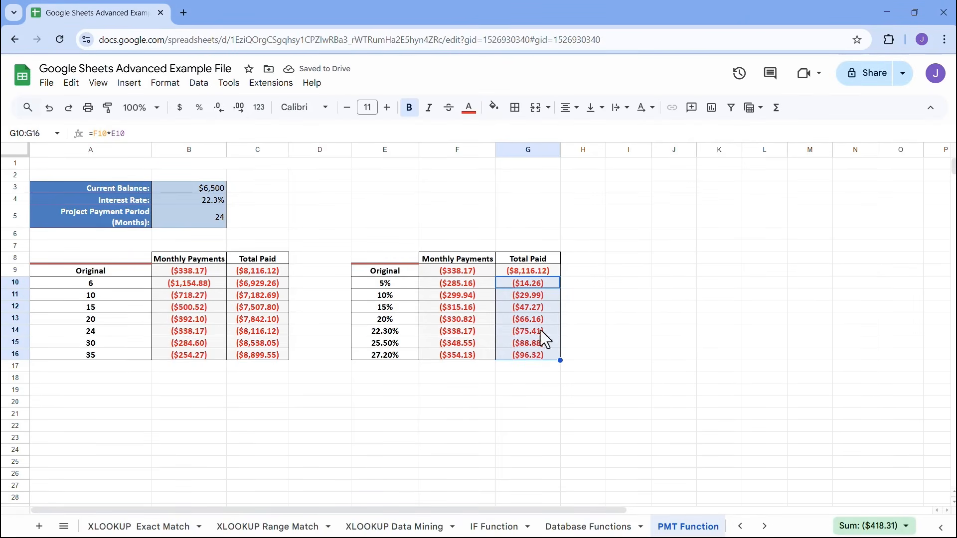
- Correct the 5% Total Paid formula in G10 to =F10*$B$5 and fill it down to G16
click(528, 284)
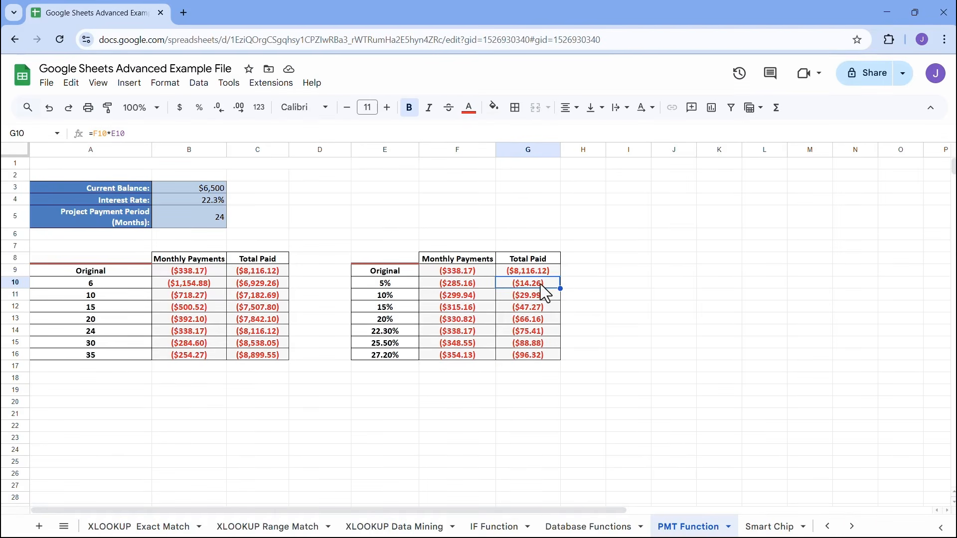
double_click(540, 294)
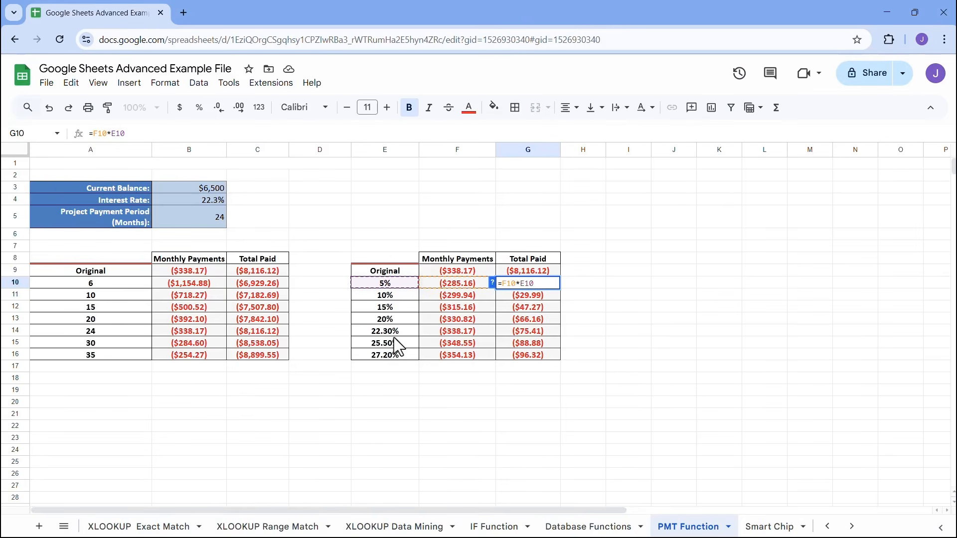
key(BackSpace)
key(BackSpace)
key(BackSpace)
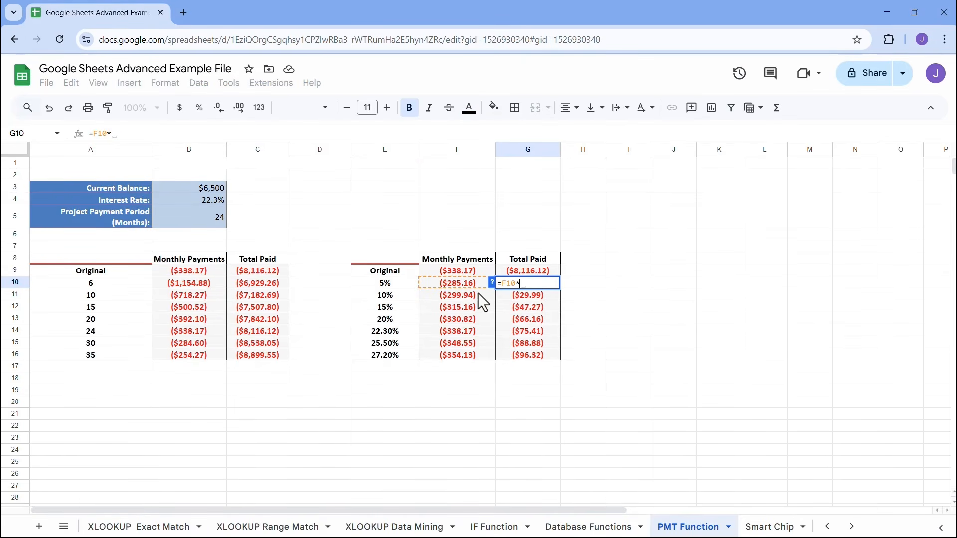
click(199, 217)
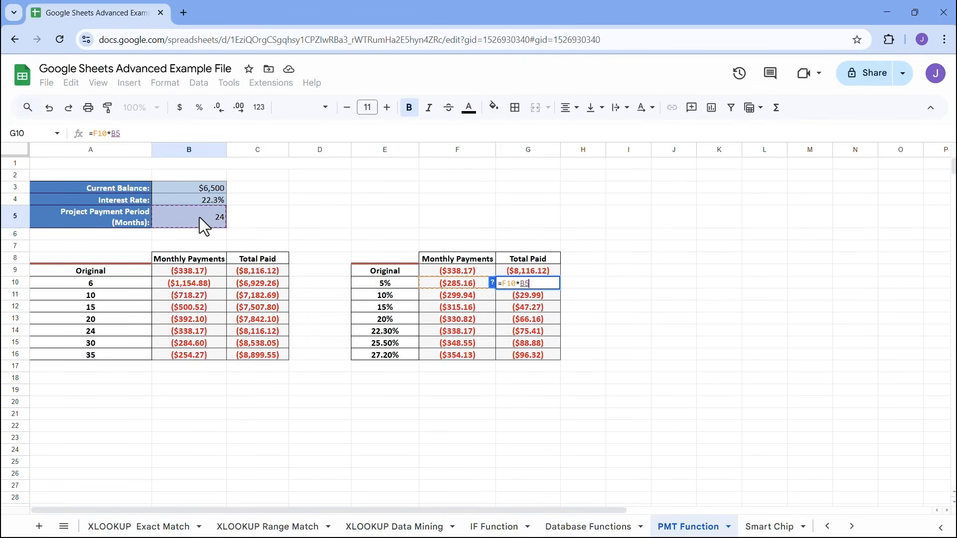
key(F4)
key(Return)
click(538, 283)
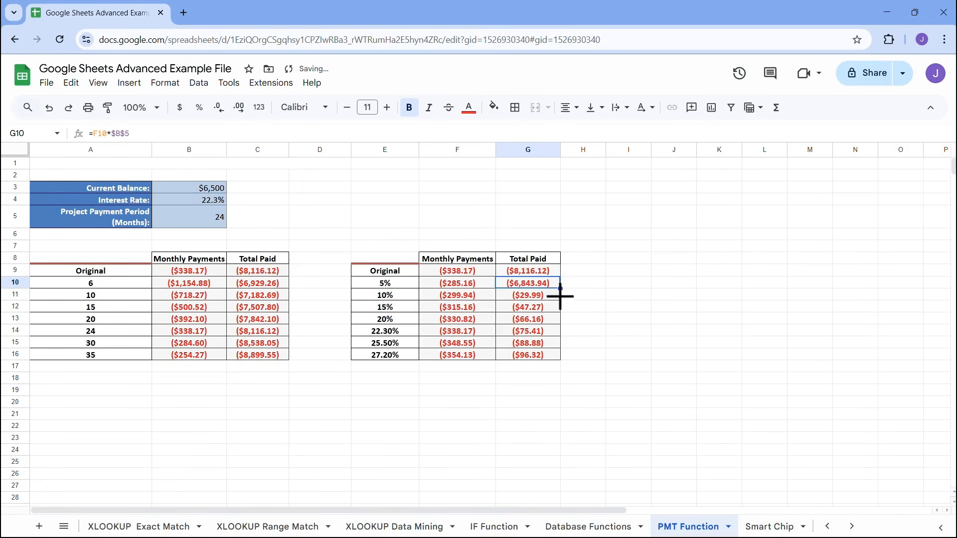
drag(561, 289, 553, 355)
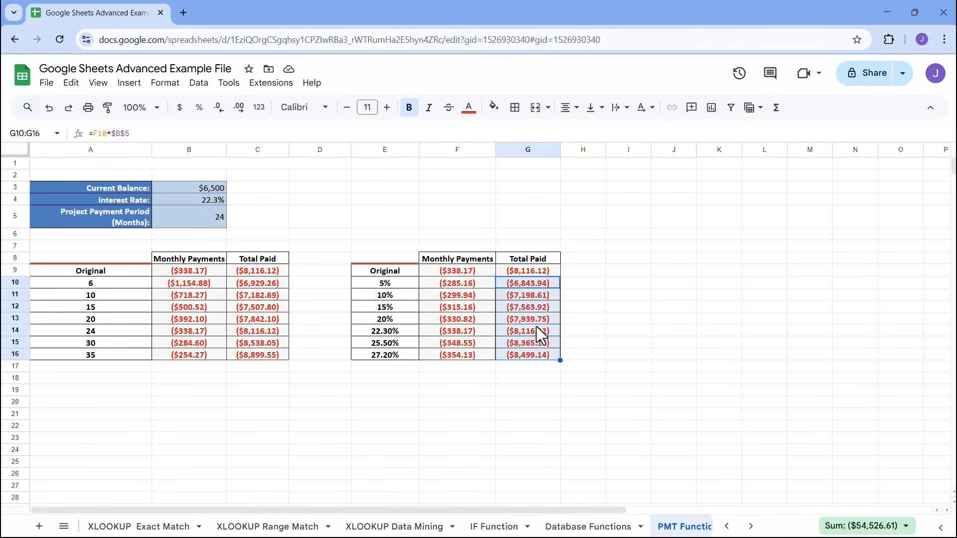
click(537, 286)
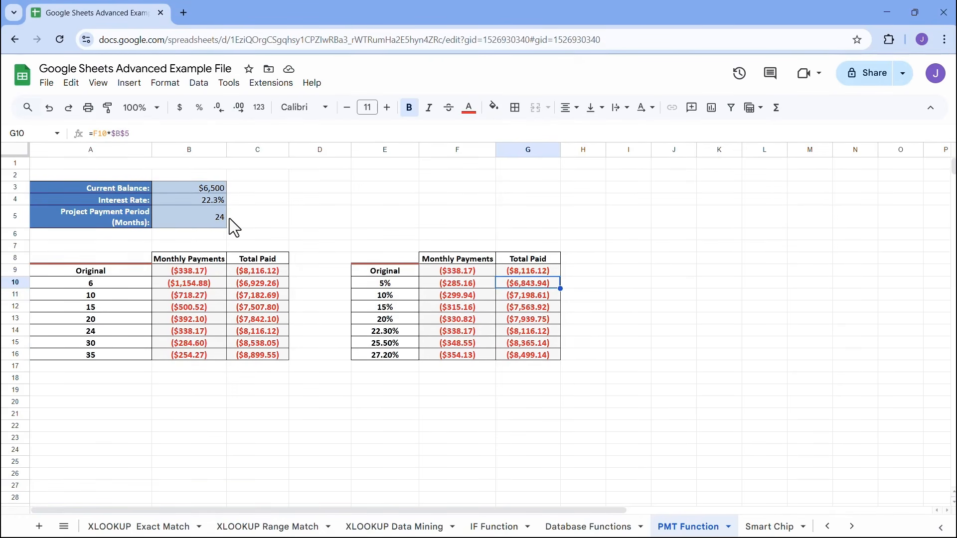
click(542, 358)
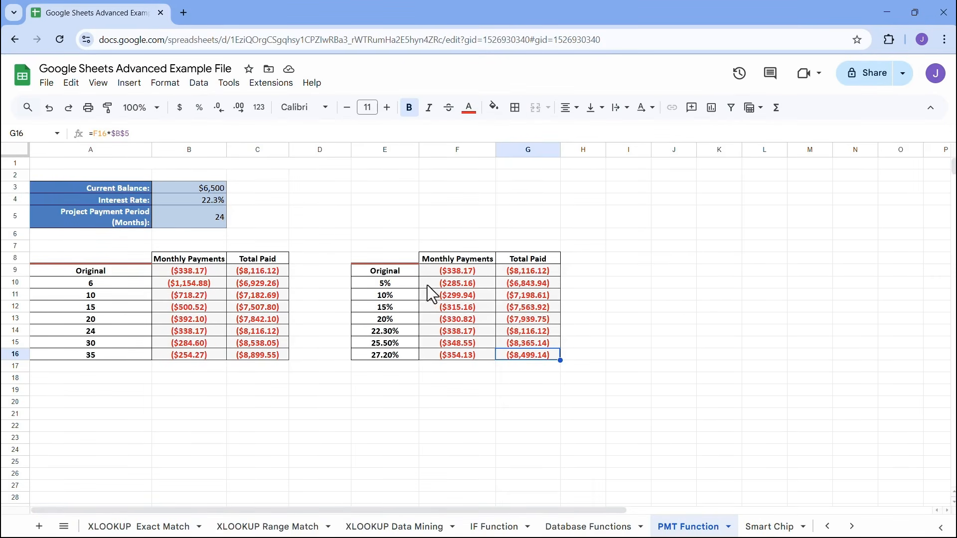
- Add the heading Interest Rate to the second table in E8 and Monthly to the first table in A8
click(380, 259)
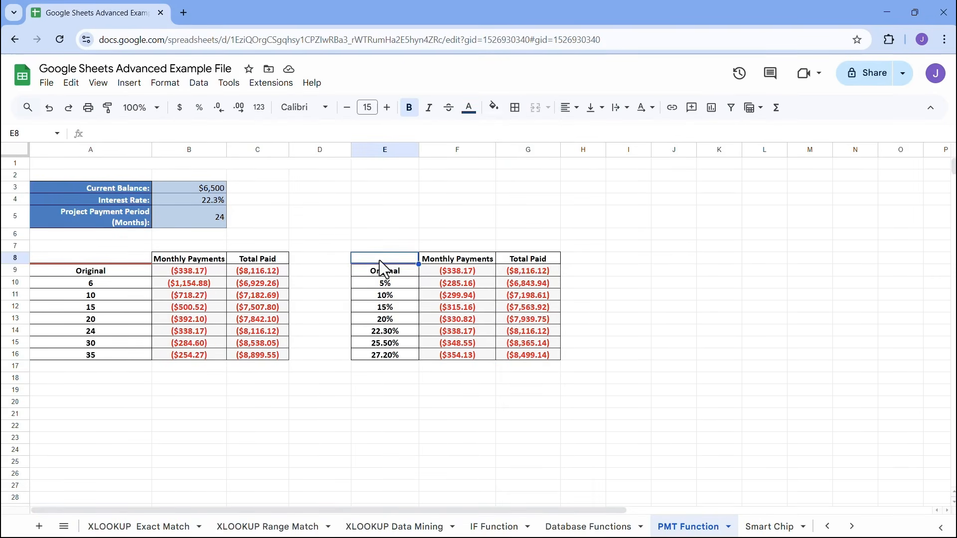
text(Inter)
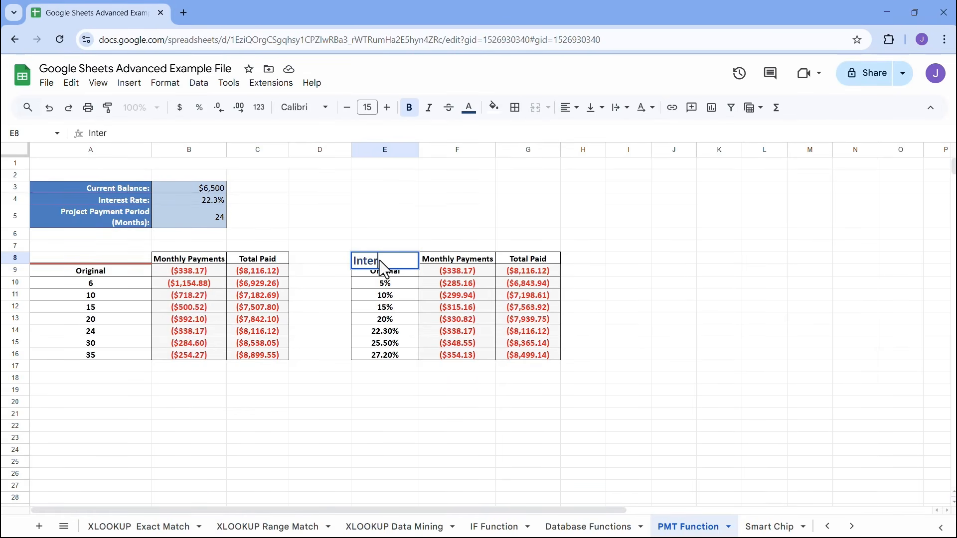
text(est Rate)
click(90, 261)
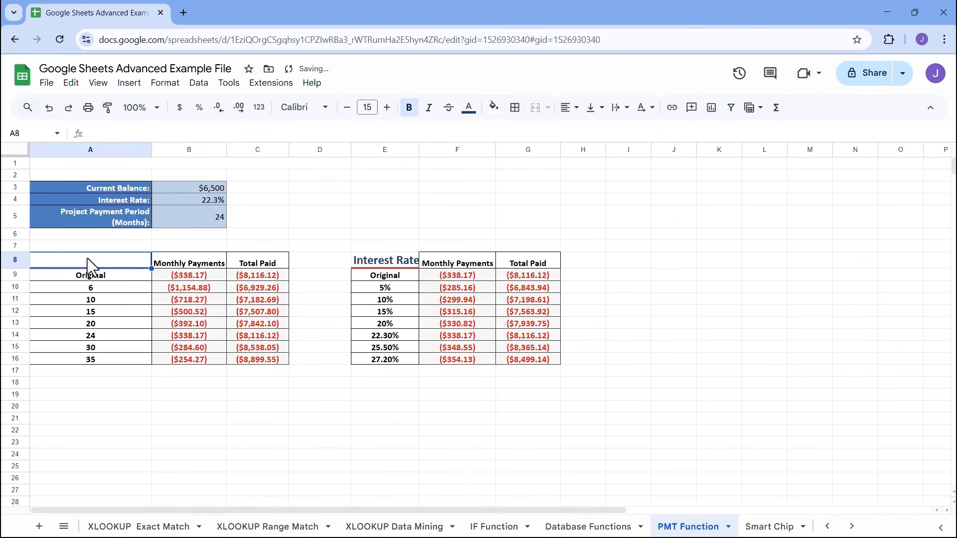
text(Monthly)
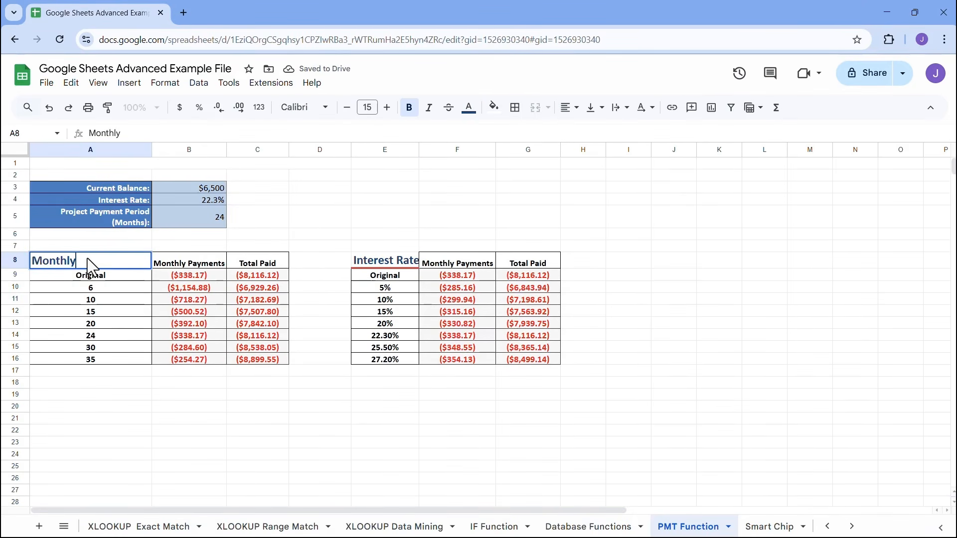
click(336, 277)
- Widen column E slightly to fit the Interest Rate heading and make column A a little narrower
drag(419, 150, 422, 149)
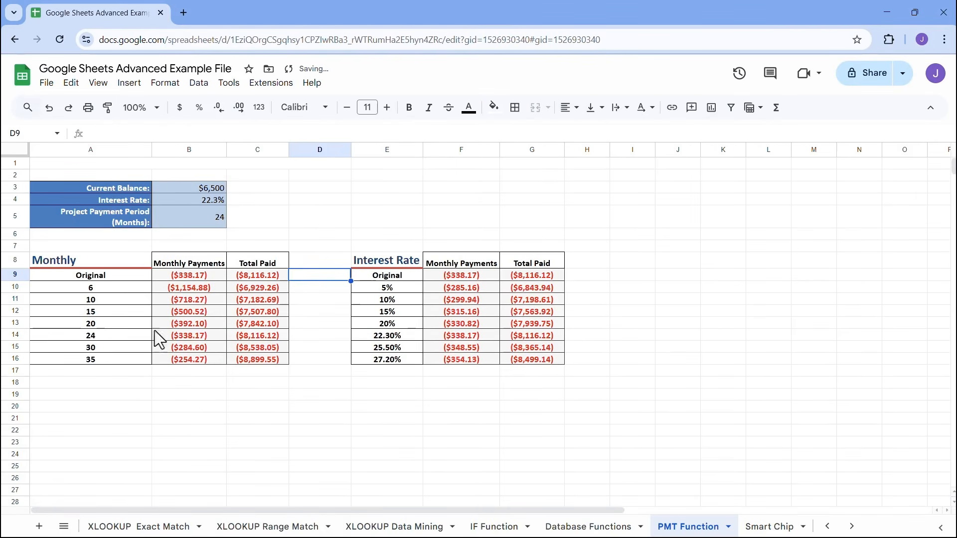
drag(151, 148, 139, 148)
click(231, 384)
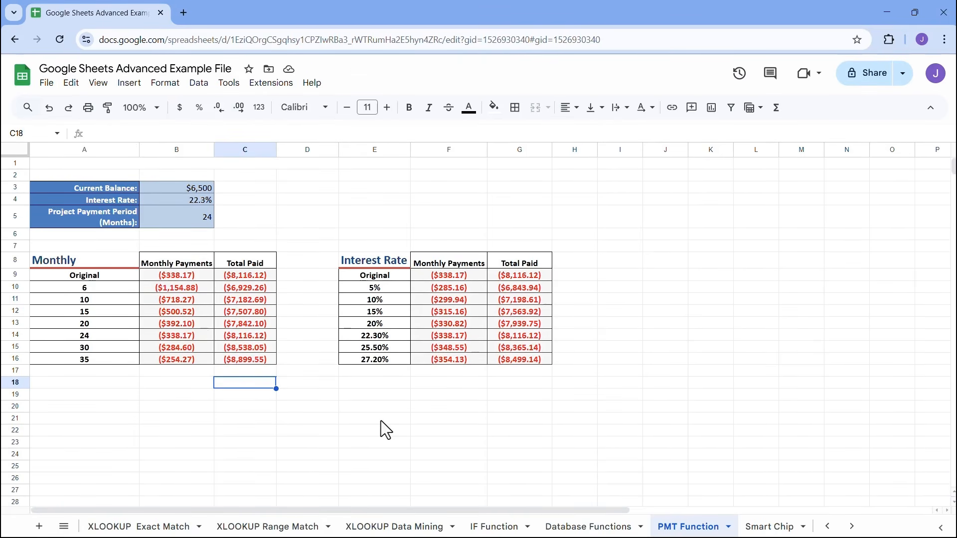
drag(112, 381, 441, 469)
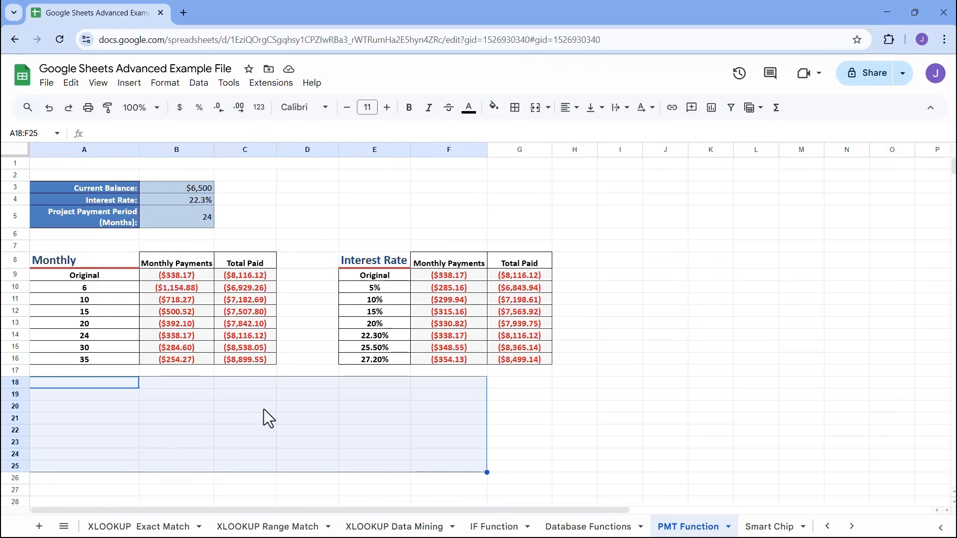
click(513, 382)
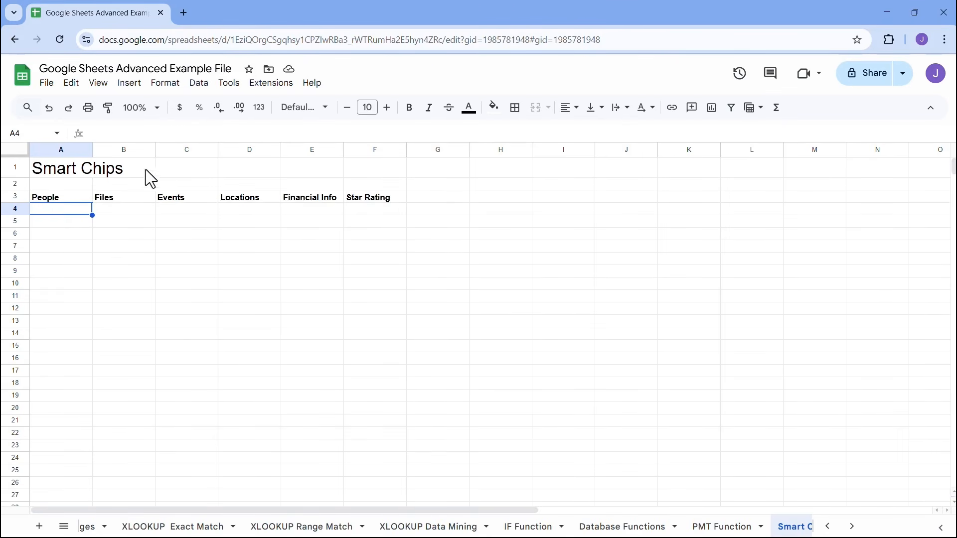
- Insert a People smart chip for the first suggested contact in A4 of the Smart Chips sheet and preview its contact card
click(131, 84)
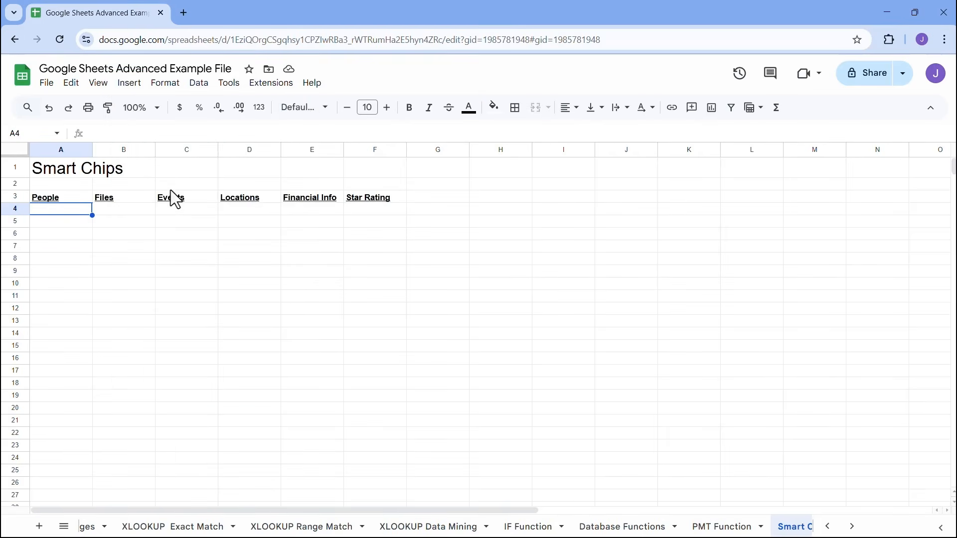
click(129, 83)
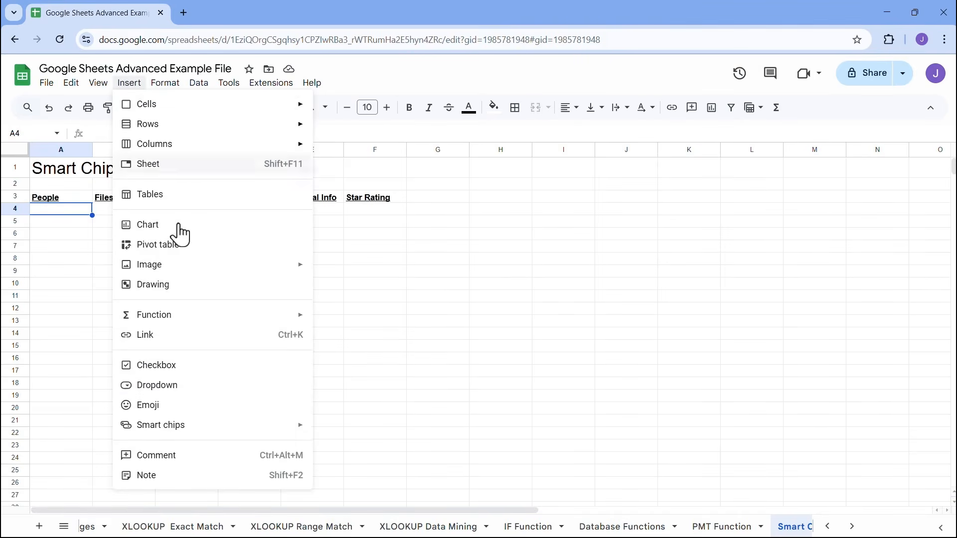
mouse_move(261, 428)
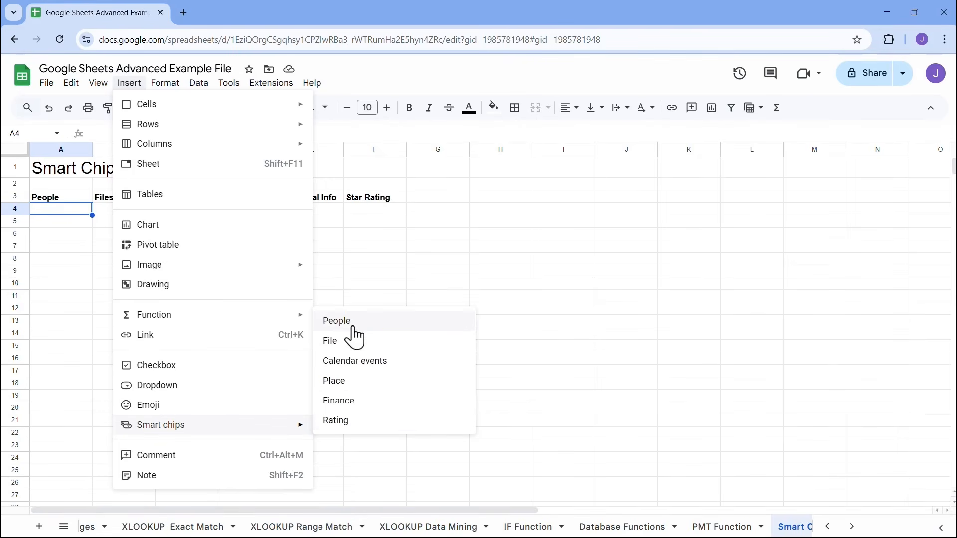
click(337, 322)
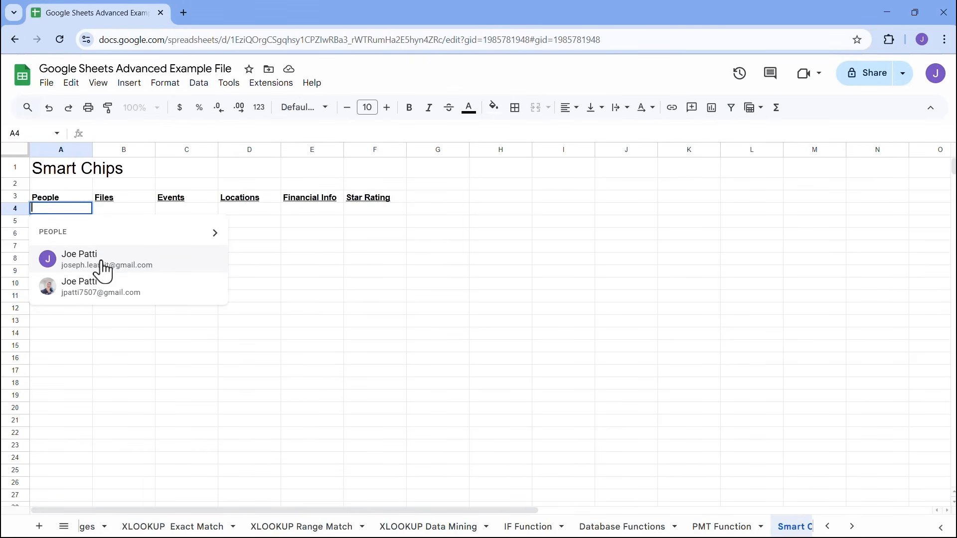
click(99, 275)
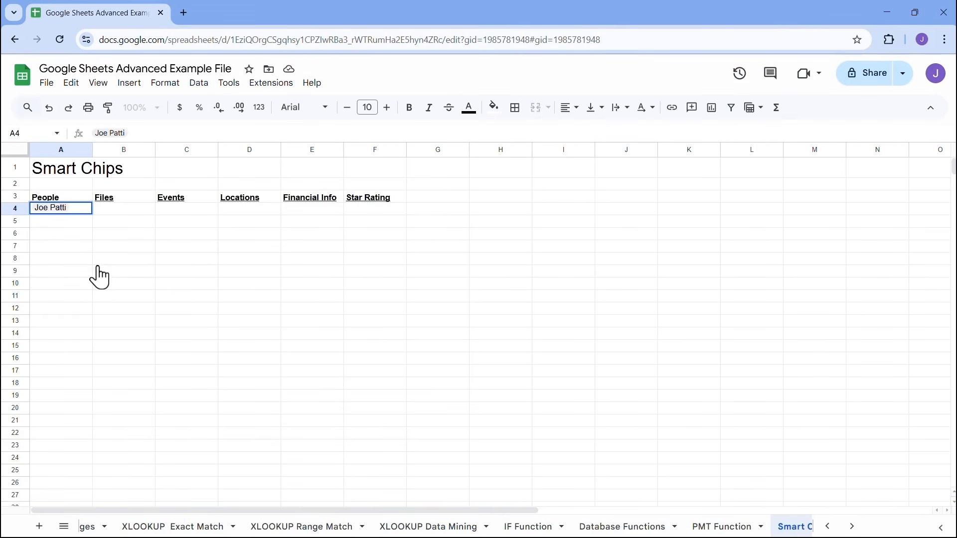
click(96, 225)
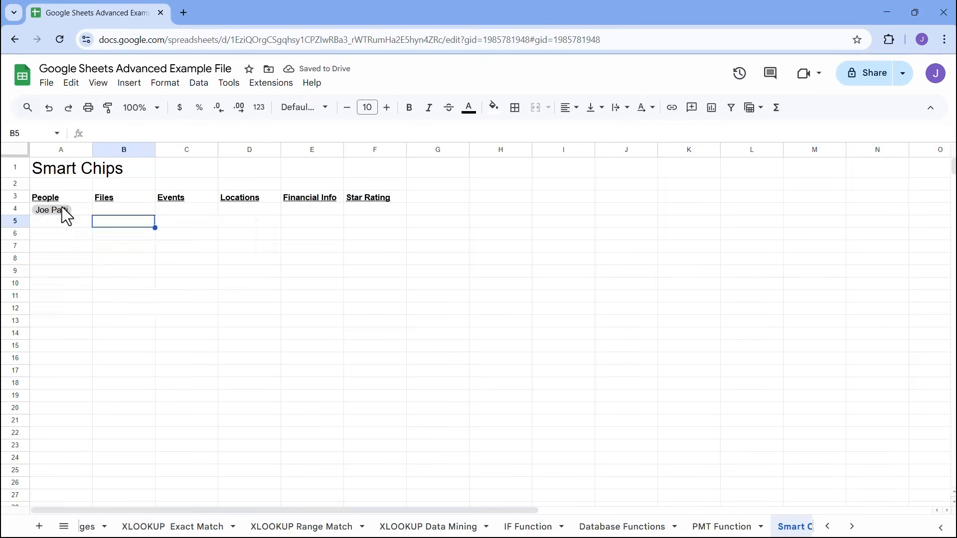
mouse_move(59, 208)
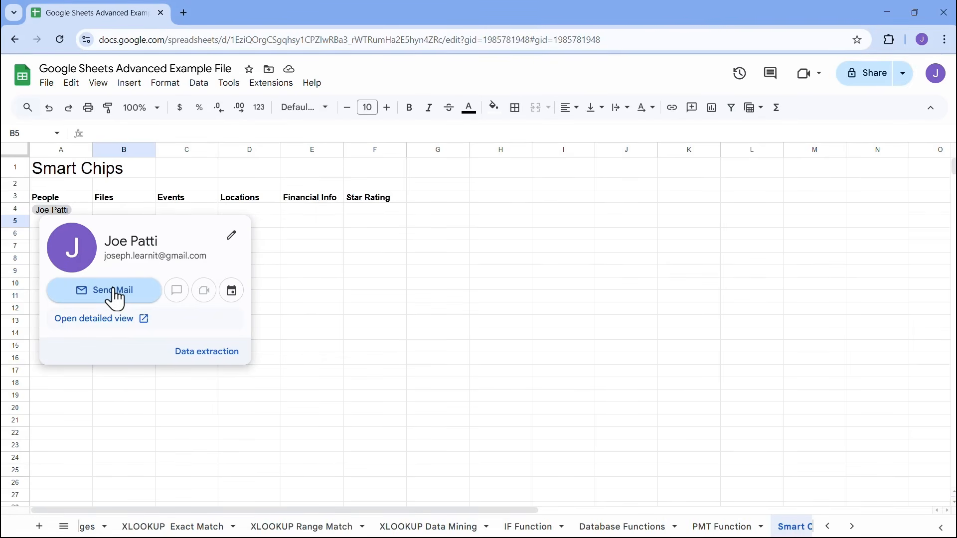
click(300, 257)
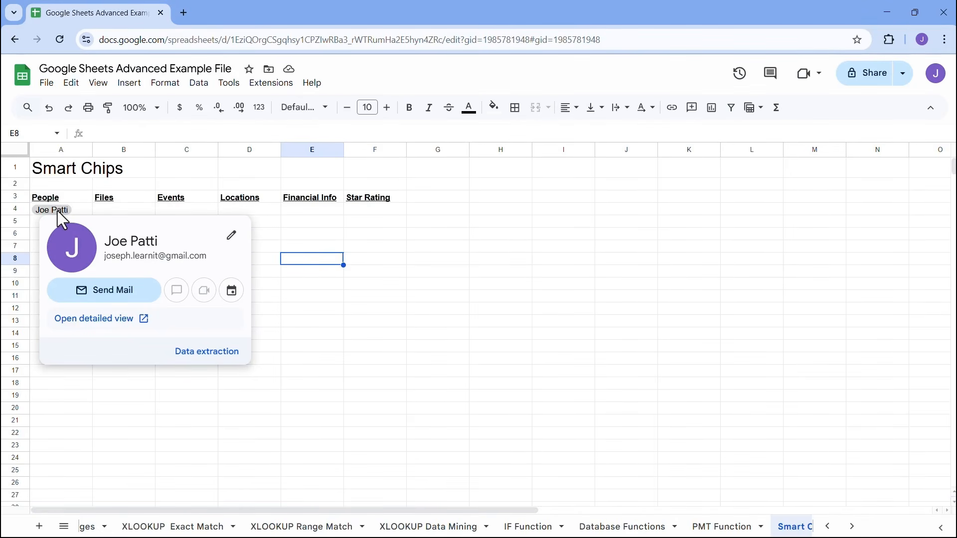
- Insert a File smart chip for Healthy Eating Habits in B4 and fit column B to its content
click(109, 207)
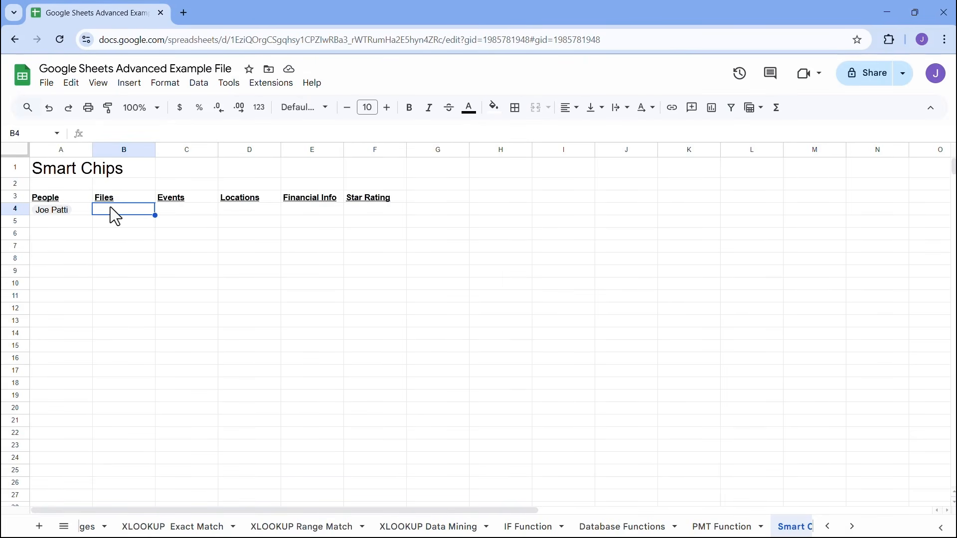
click(133, 83)
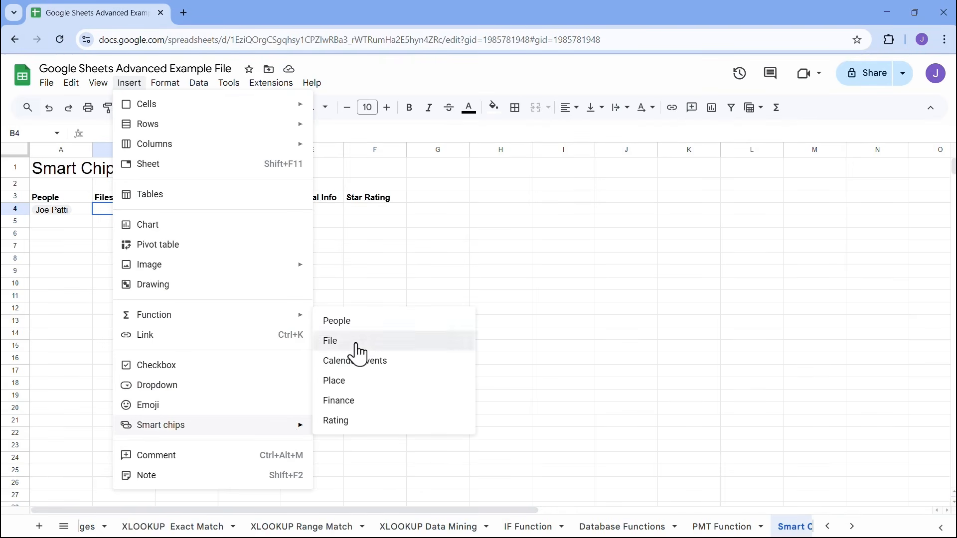
click(355, 342)
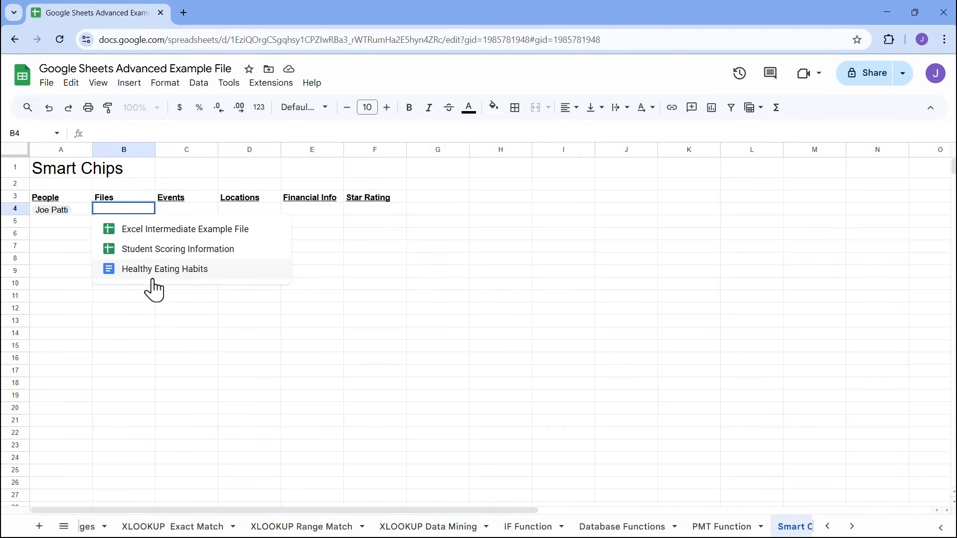
click(220, 273)
click(191, 244)
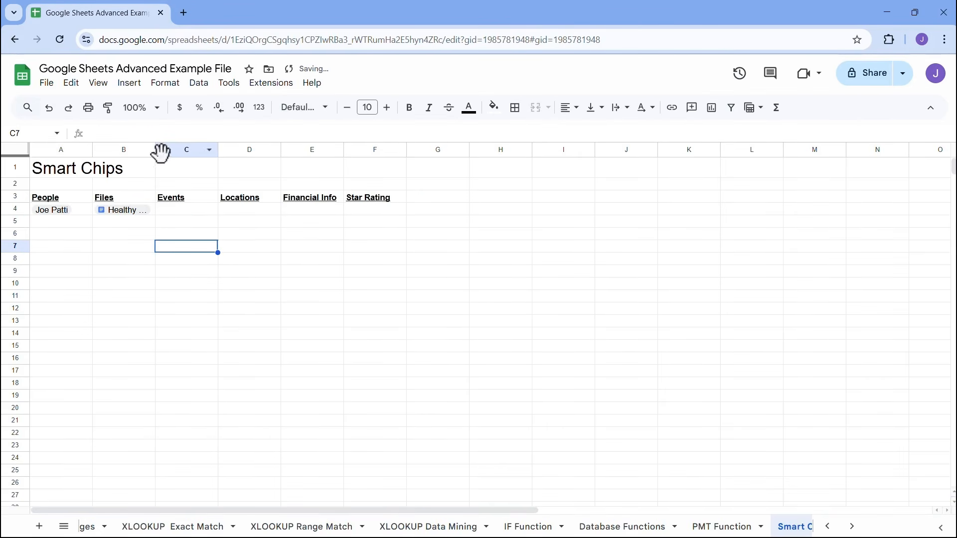
double_click(155, 150)
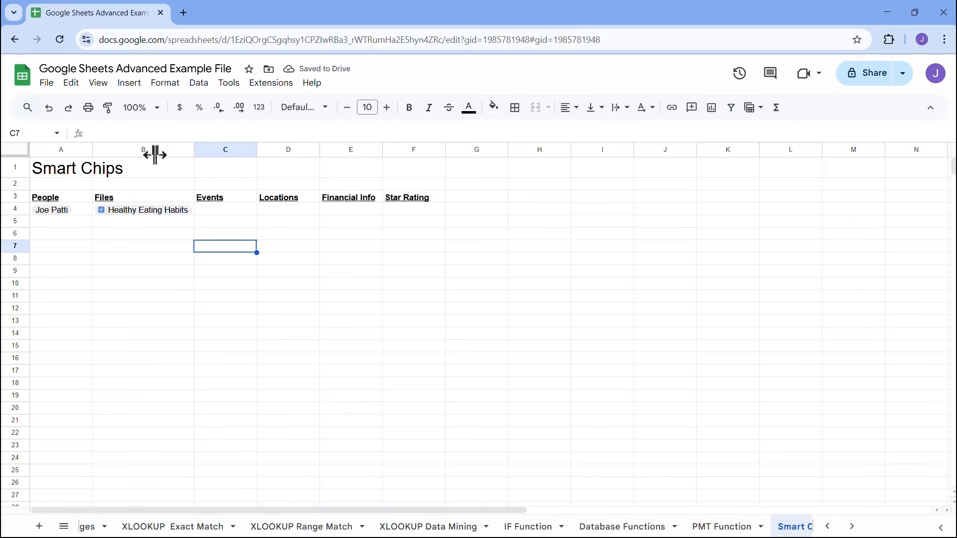
- Open the Healthy Eating Habits document from its chip in B4, skim it and close it to review the chip's preview card
mouse_move(153, 213)
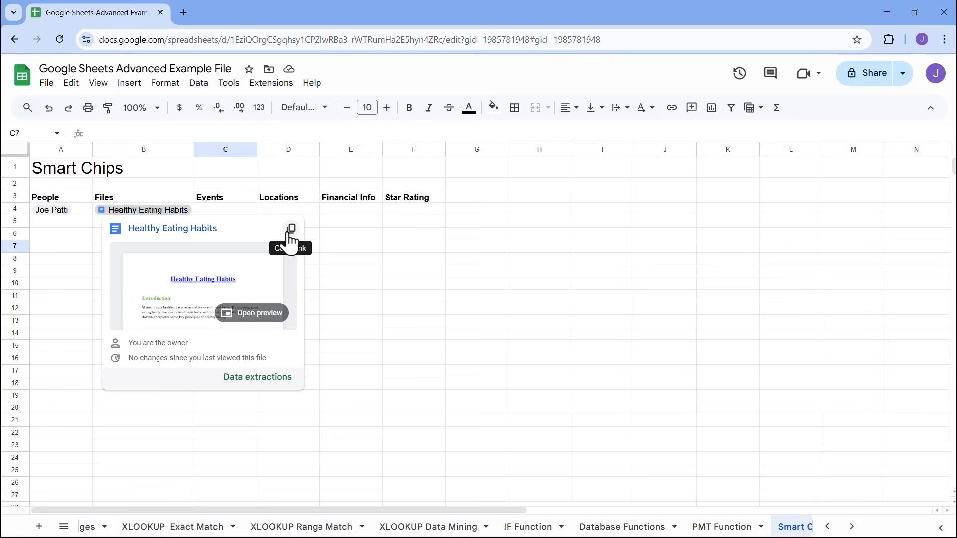
click(183, 230)
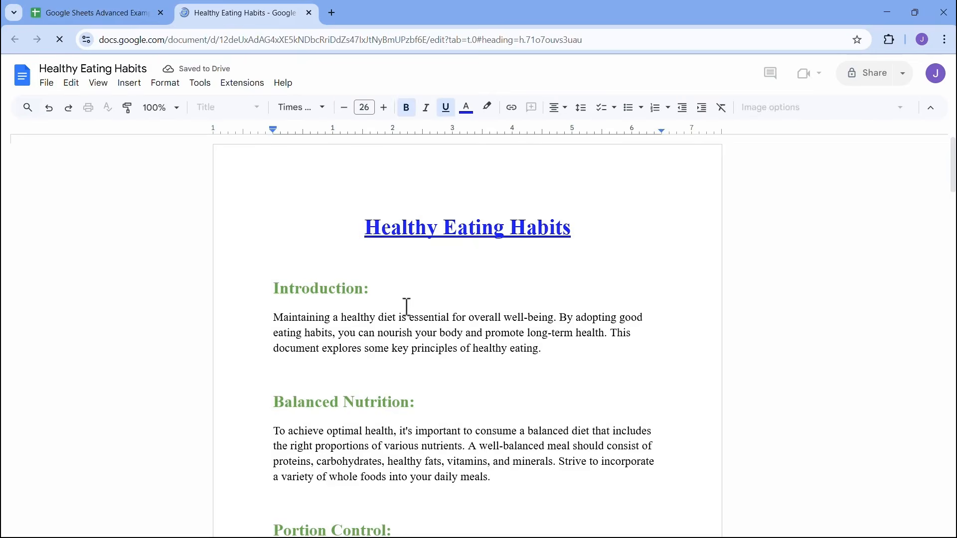
scroll(406, 306, down, 10)
scroll(404, 315, up, 15)
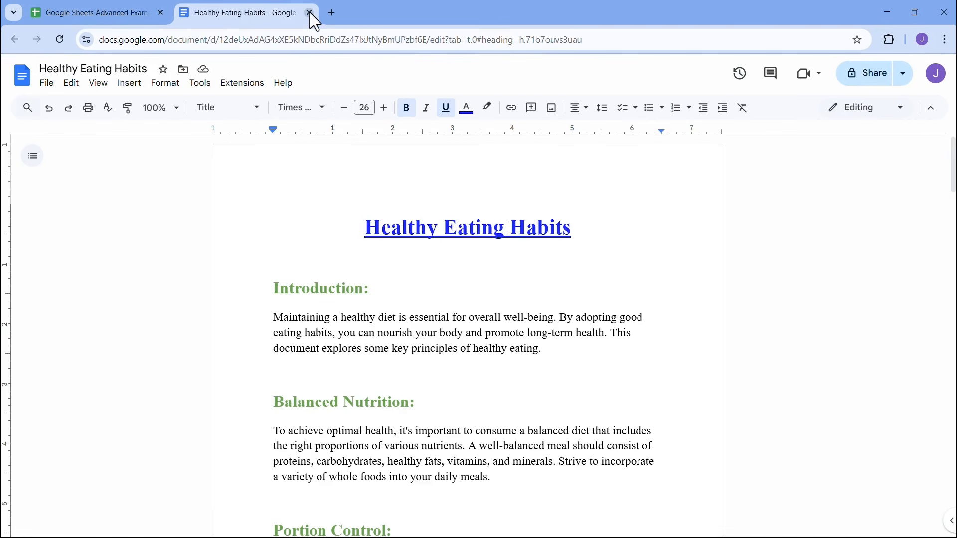
click(309, 13)
click(161, 225)
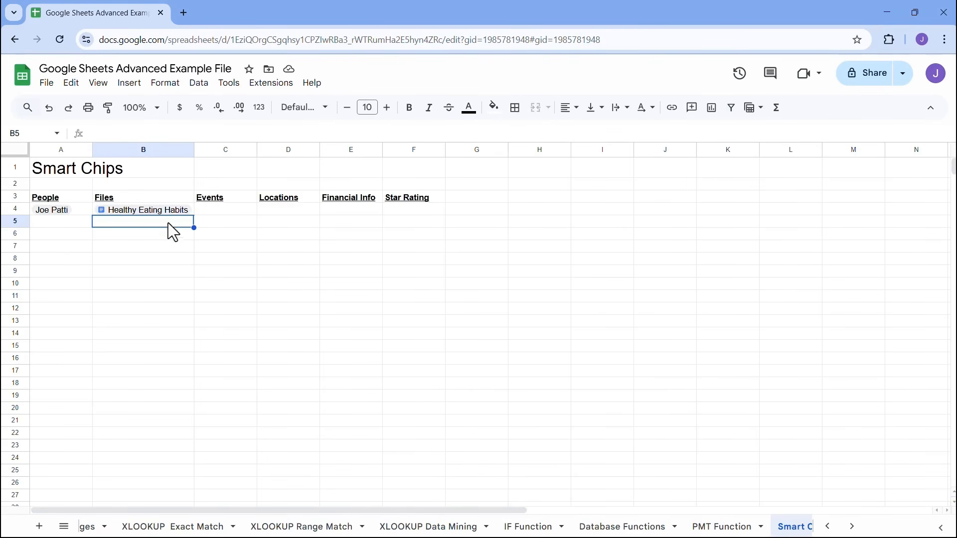
mouse_move(164, 211)
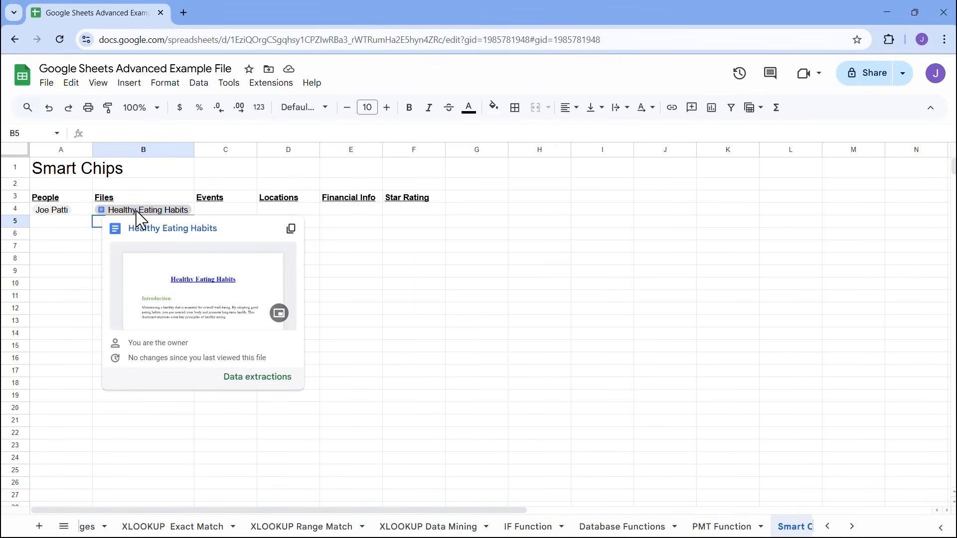
- Try to insert a Calendar events smart chip in C4
click(228, 211)
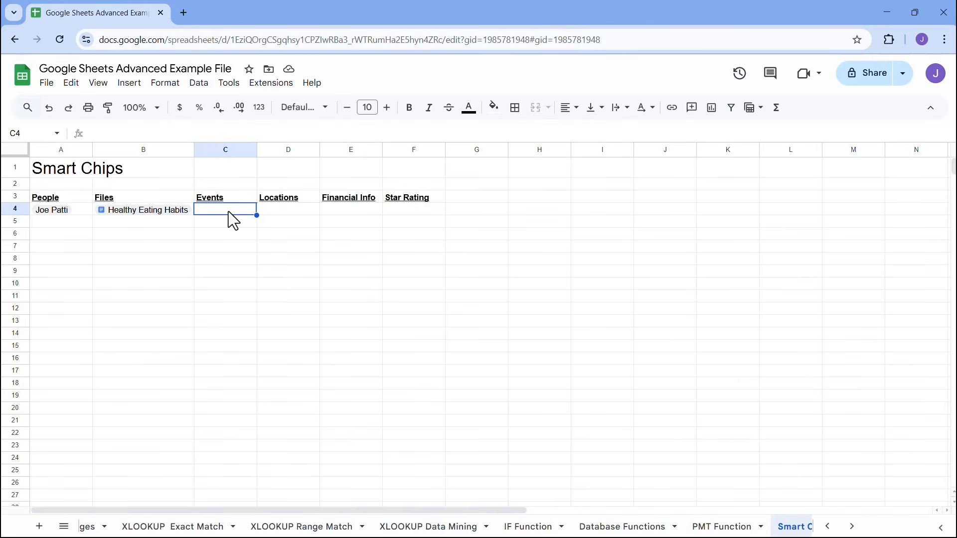
click(129, 82)
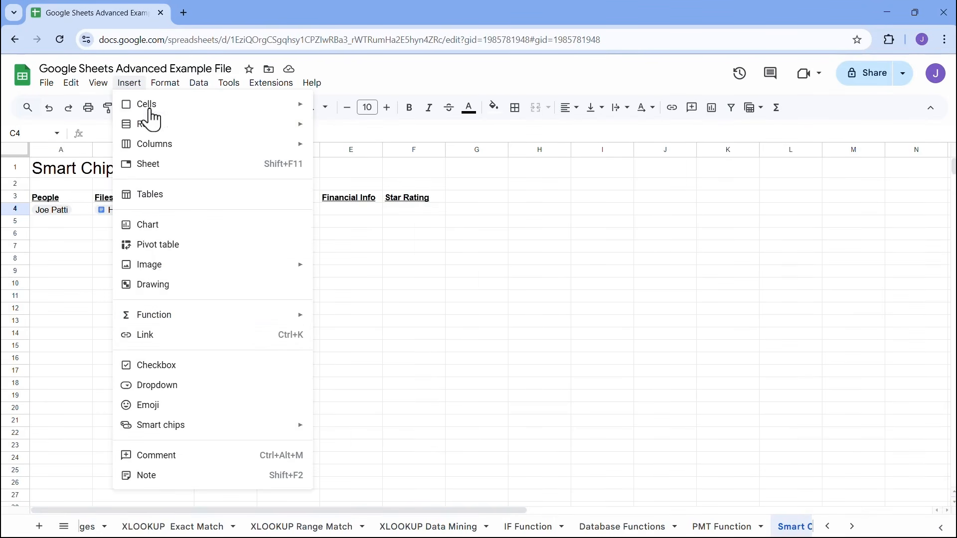
mouse_move(249, 427)
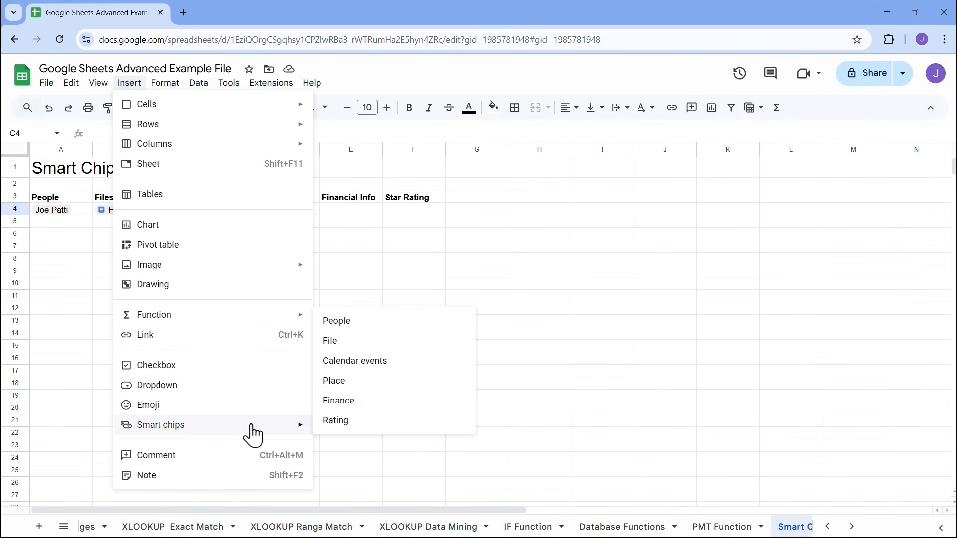
click(372, 361)
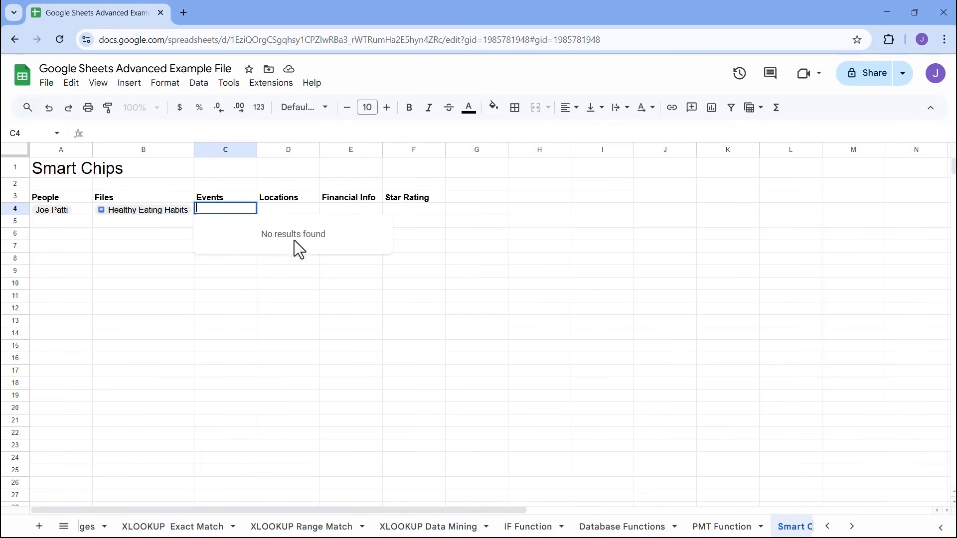
click(515, 235)
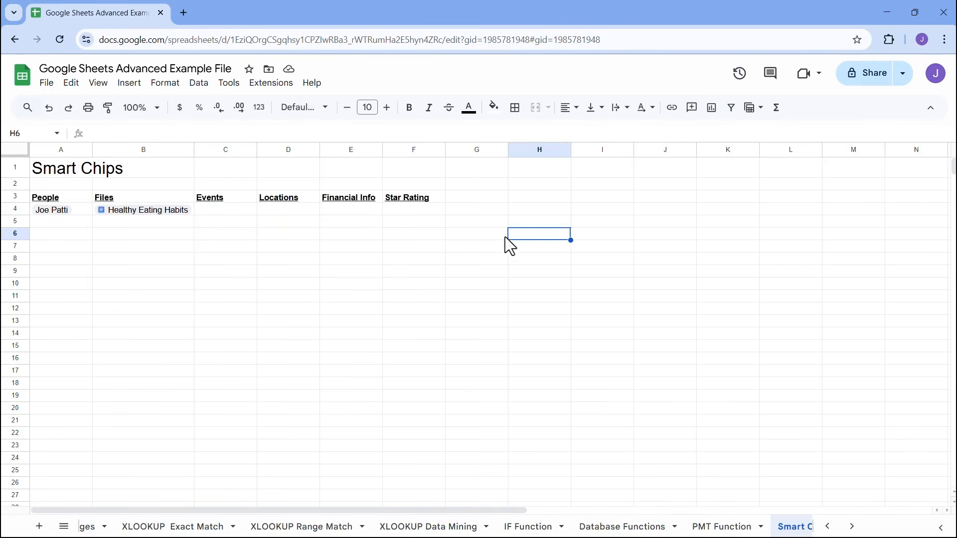
- Switch to Google Calendar in a new browser tab and dismiss the scheduling announcement
click(184, 13)
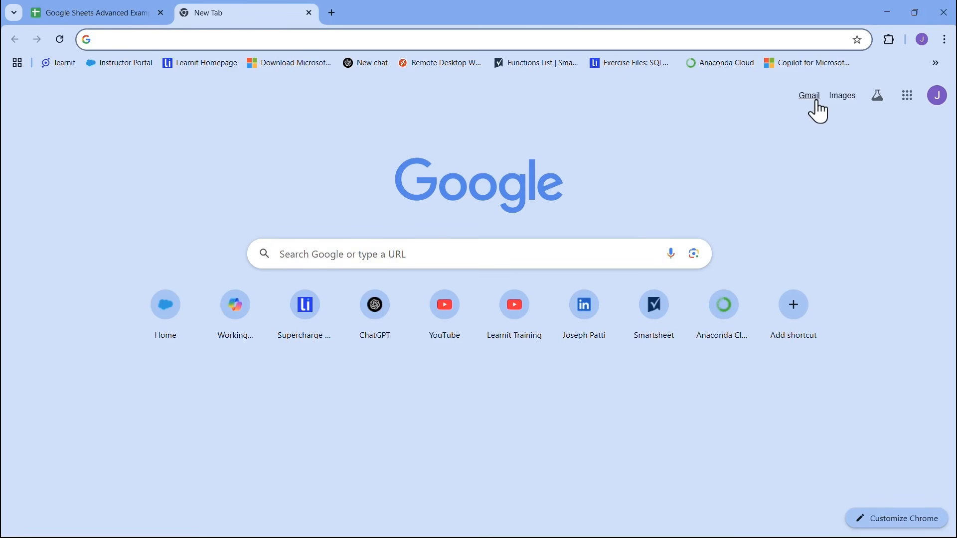
click(907, 97)
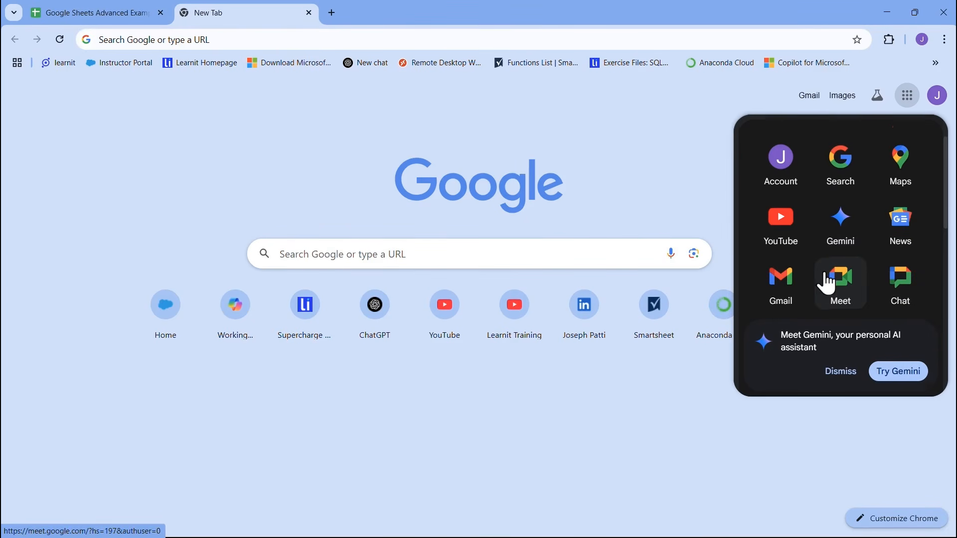
scroll(828, 281, down, 5)
click(902, 245)
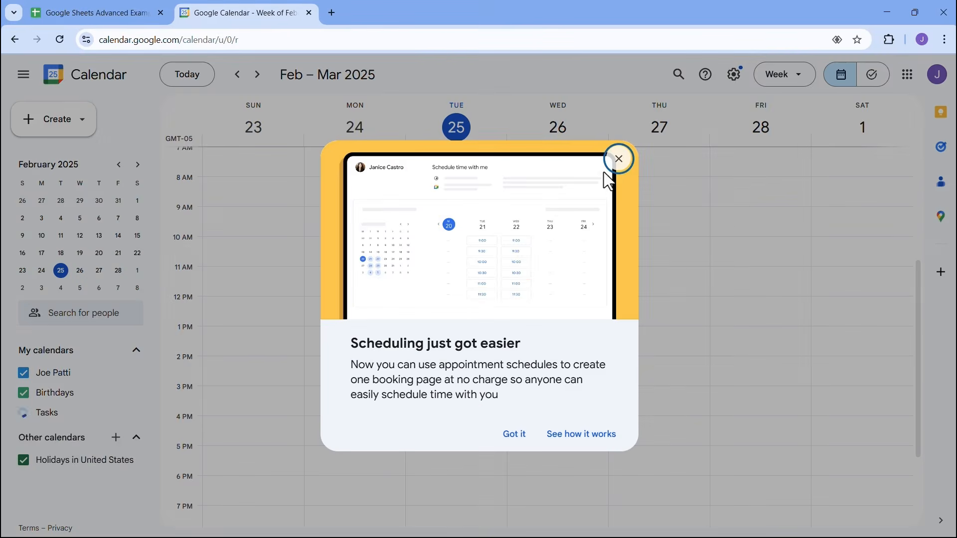
click(617, 158)
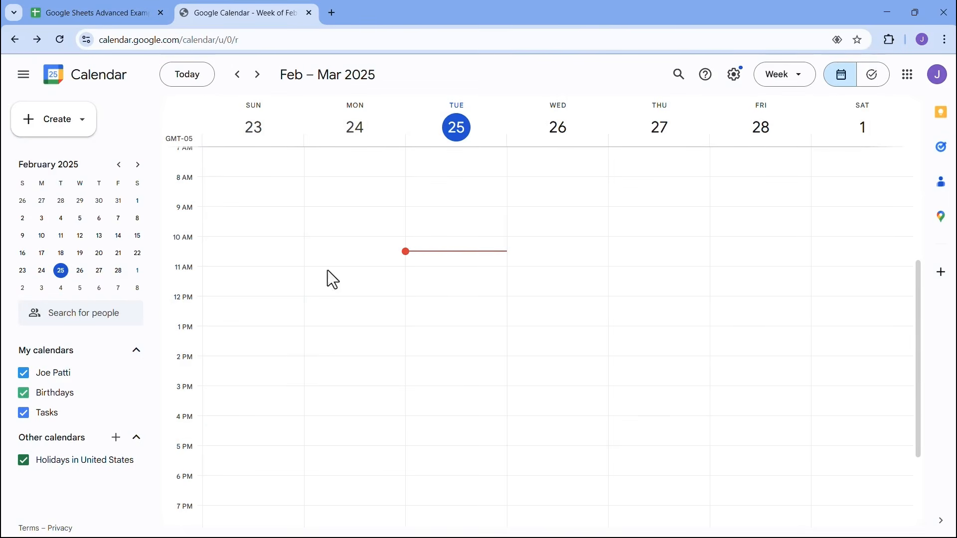
- Create a calendar event titled Pizza Party on Wednesday, February 26, 10:00am to 11:00am, save it and return to the spreadsheet
click(568, 252)
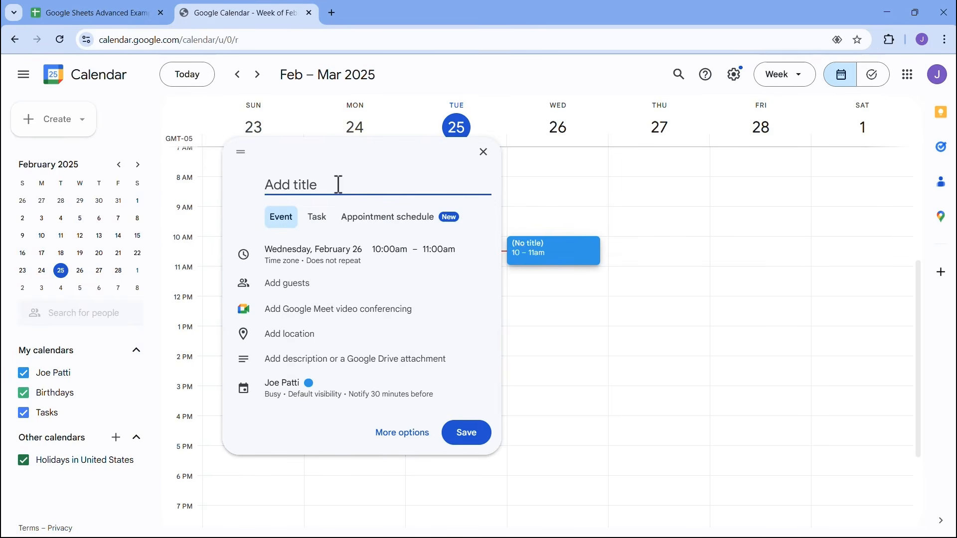
text(Pizza Party)
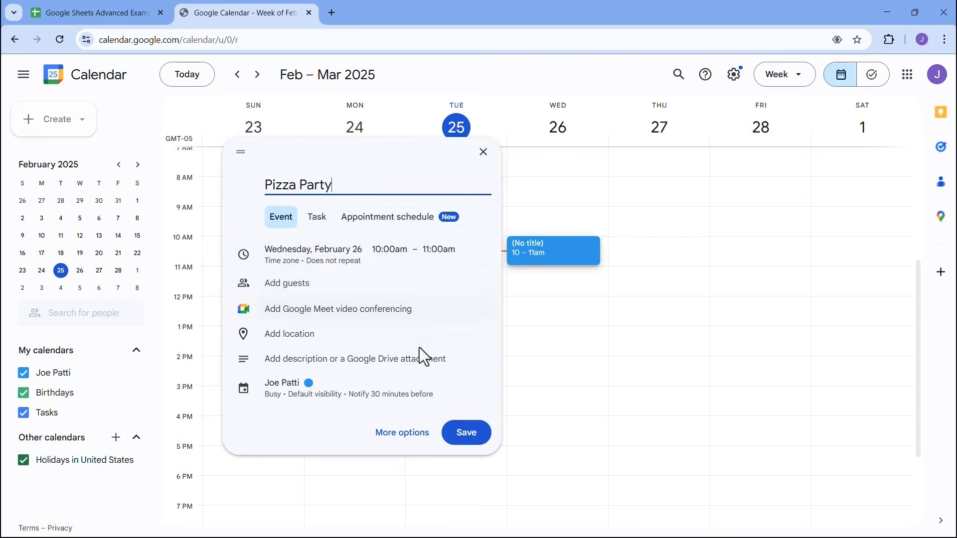
click(461, 440)
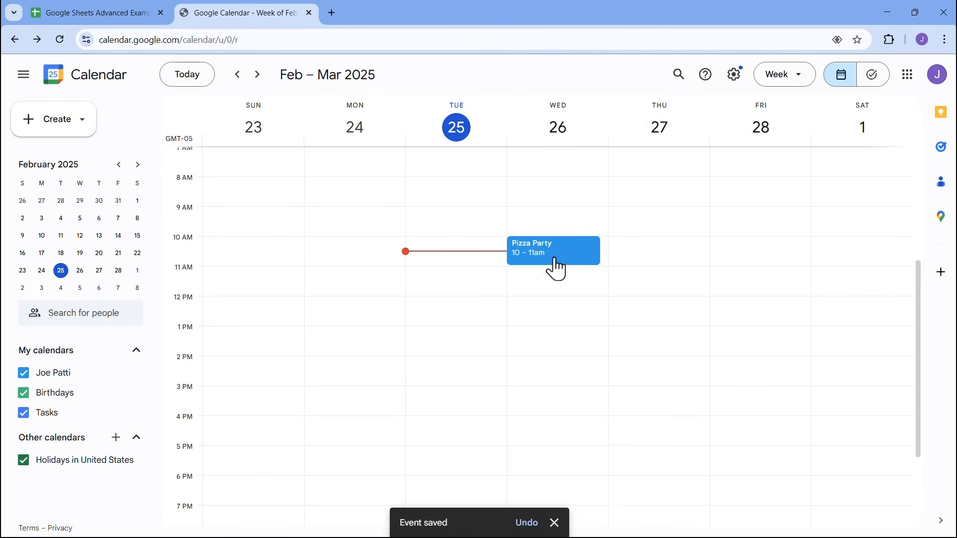
click(309, 13)
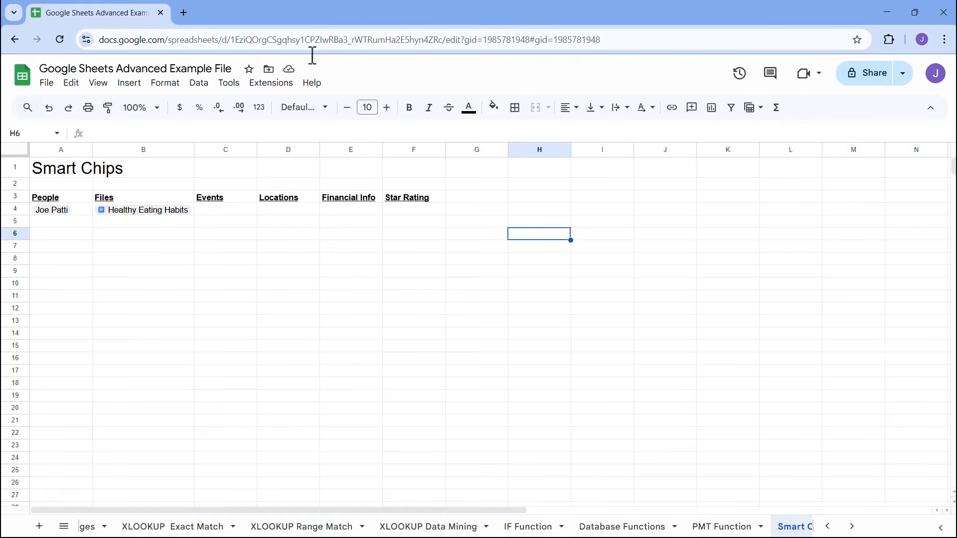
- Insert a Calendar events smart chip for Pizza Party in C4 of the Smart Chips sheet
click(242, 212)
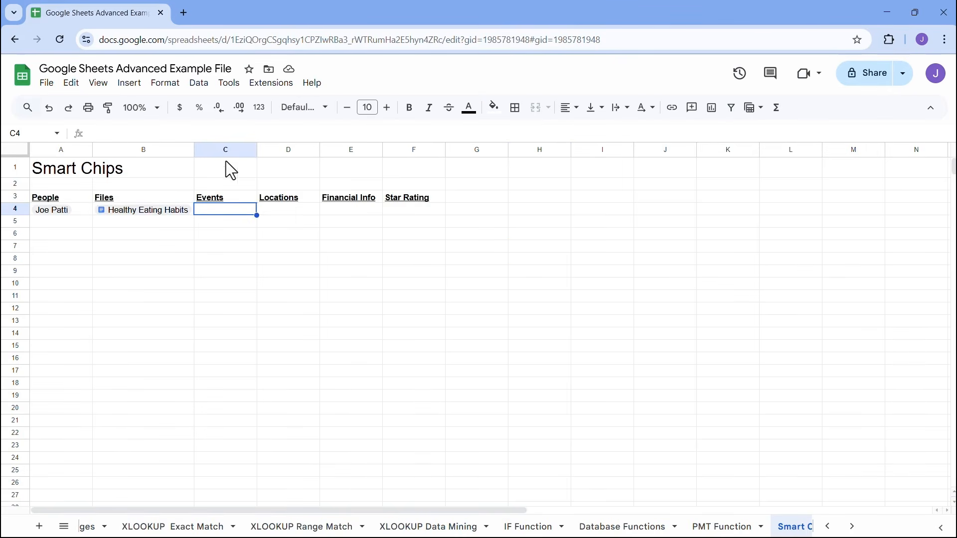
click(136, 86)
mouse_move(269, 427)
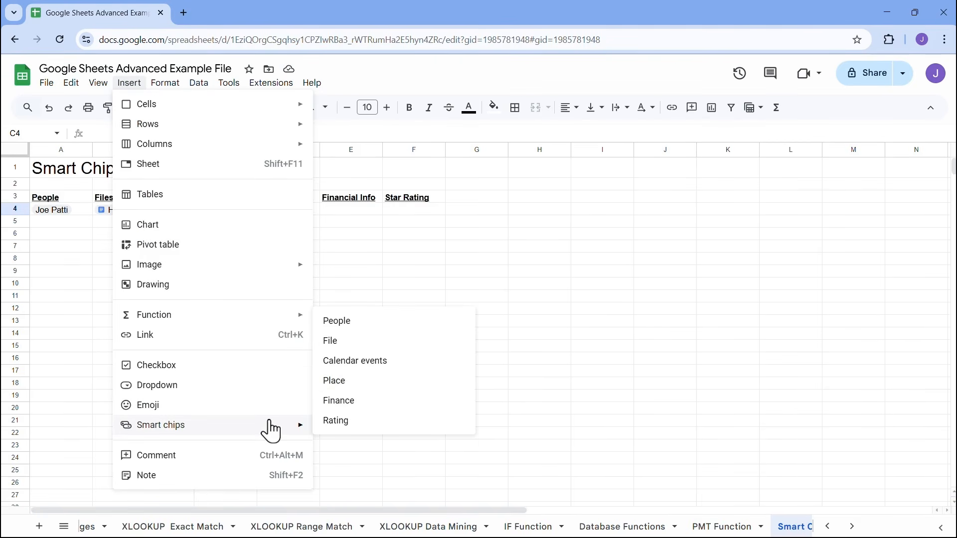
click(349, 360)
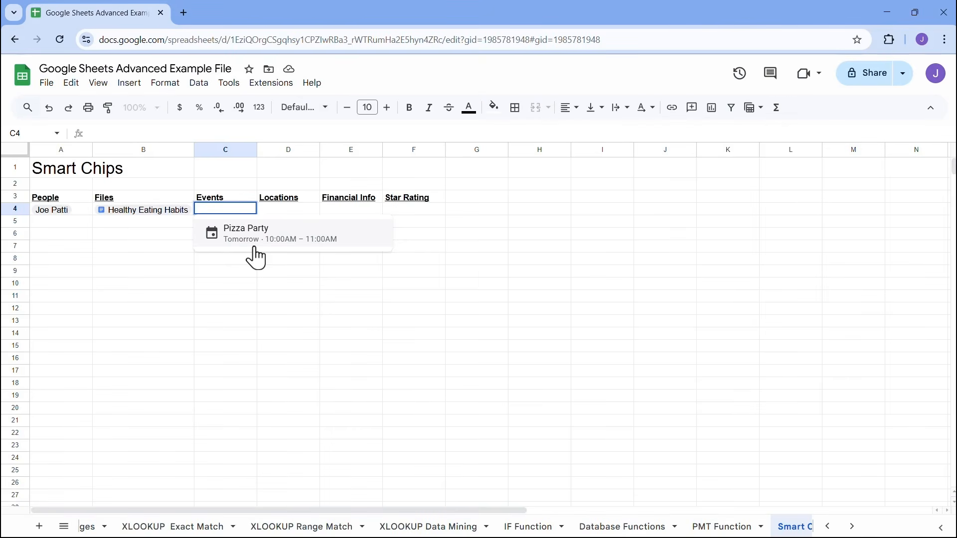
click(252, 242)
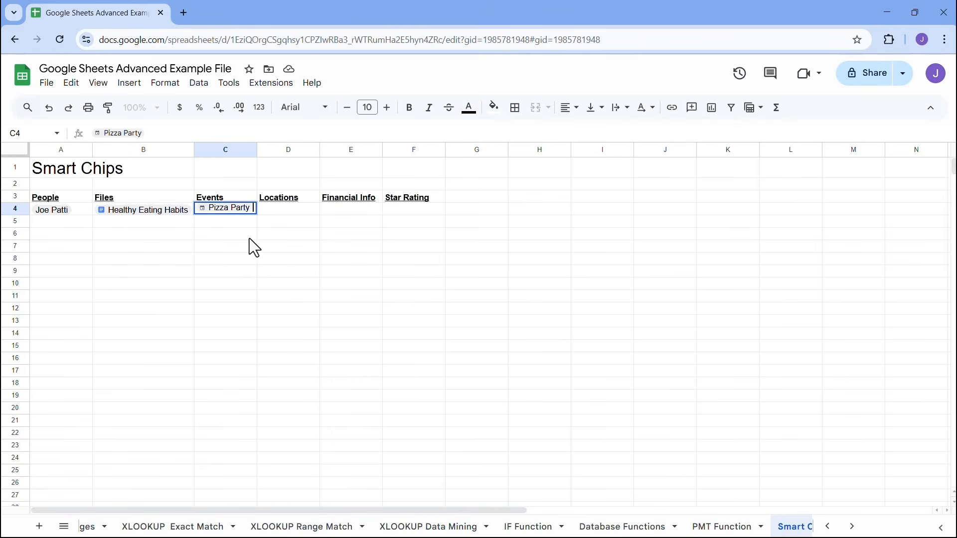
click(299, 249)
- Preview the Pizza Party event card and fit column C to its content
mouse_move(232, 213)
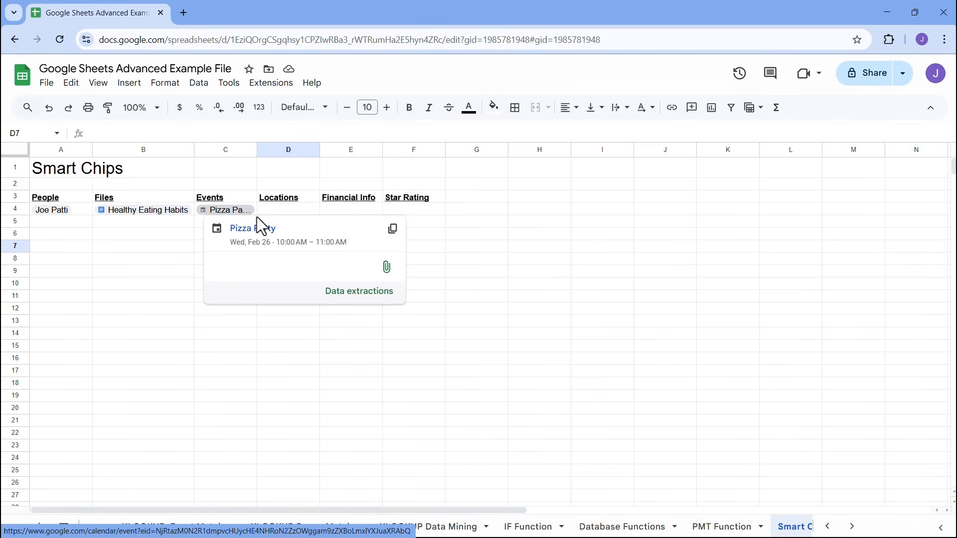
double_click(257, 149)
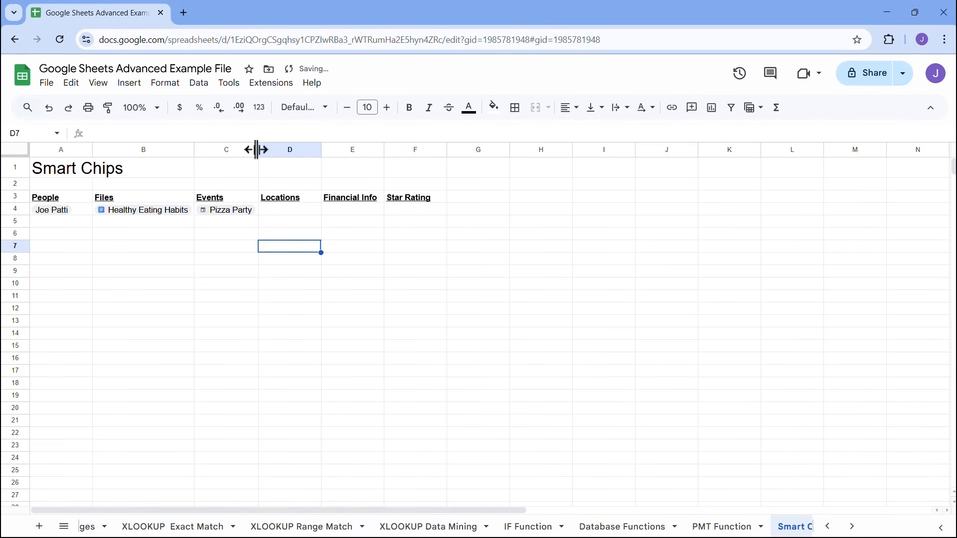
click(228, 226)
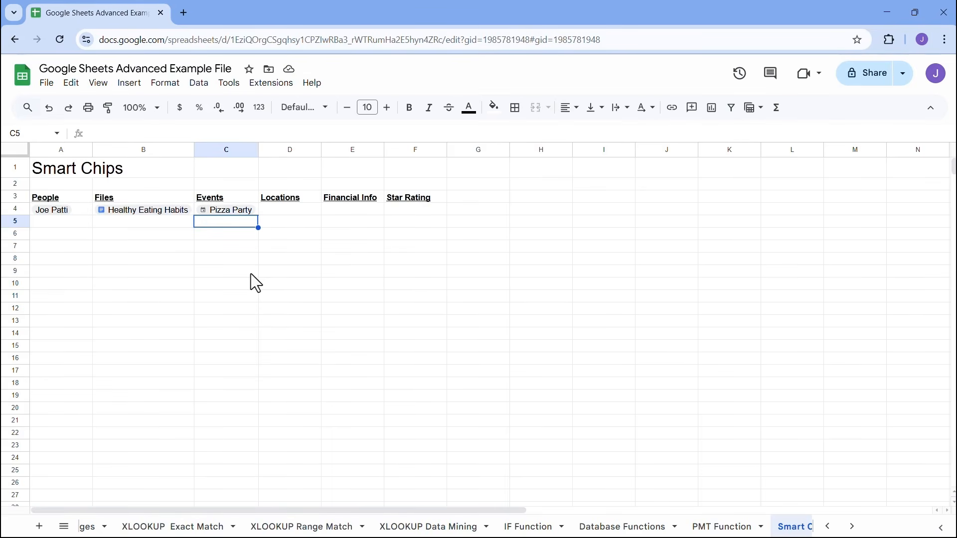
- Insert a Place smart chip for New York in D4 under Locations
click(288, 211)
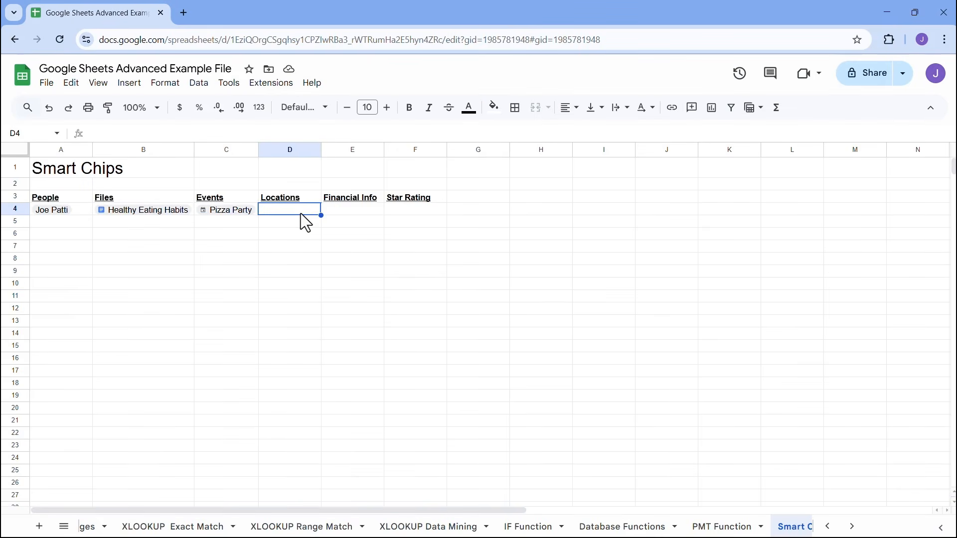
click(136, 85)
mouse_move(289, 434)
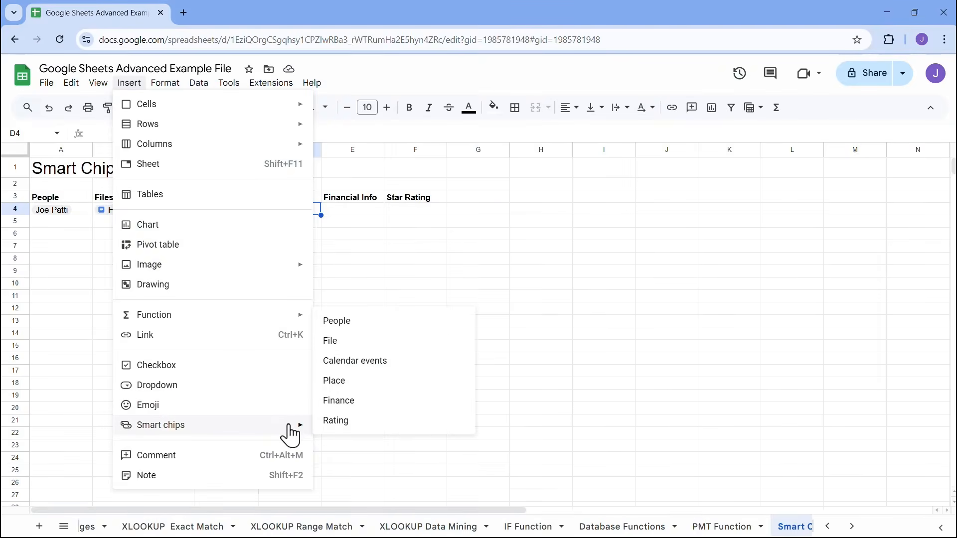
click(341, 385)
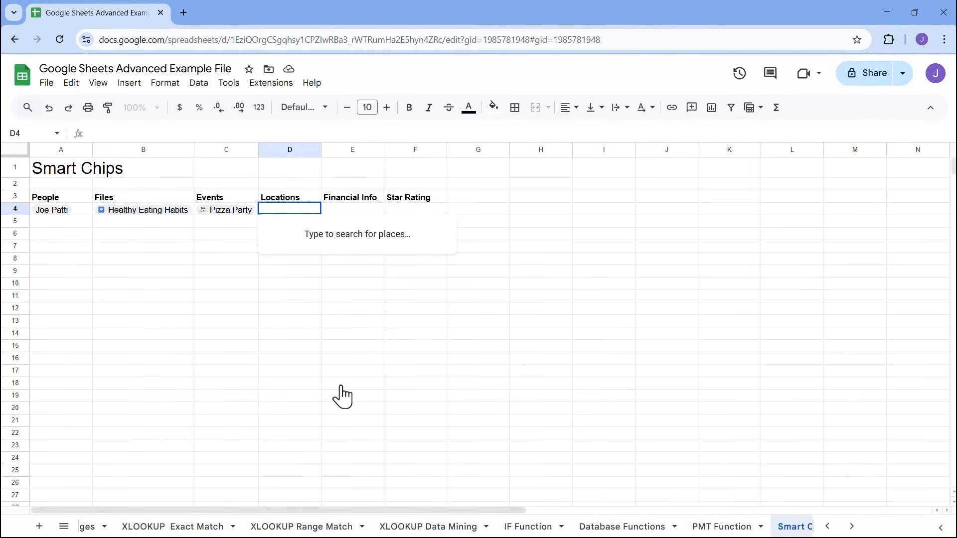
text(New)
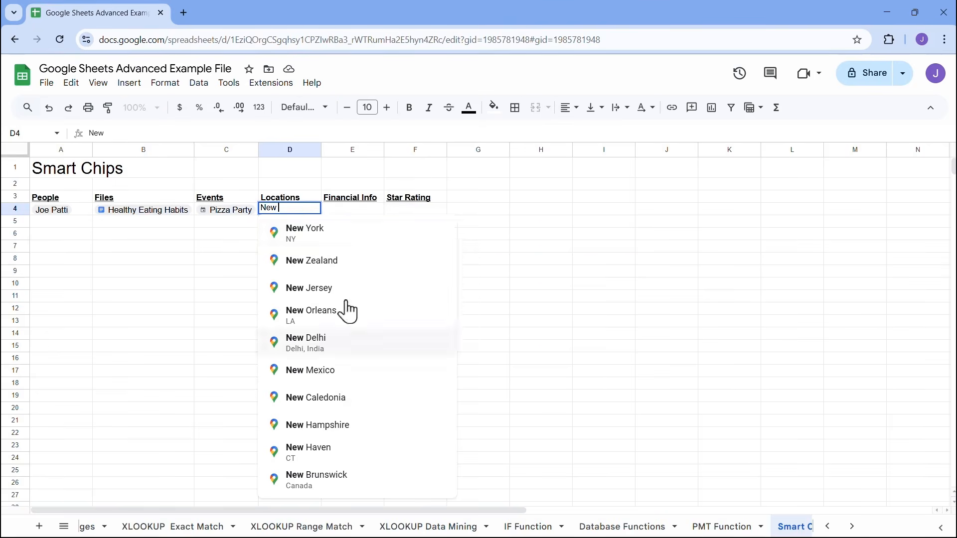
click(331, 242)
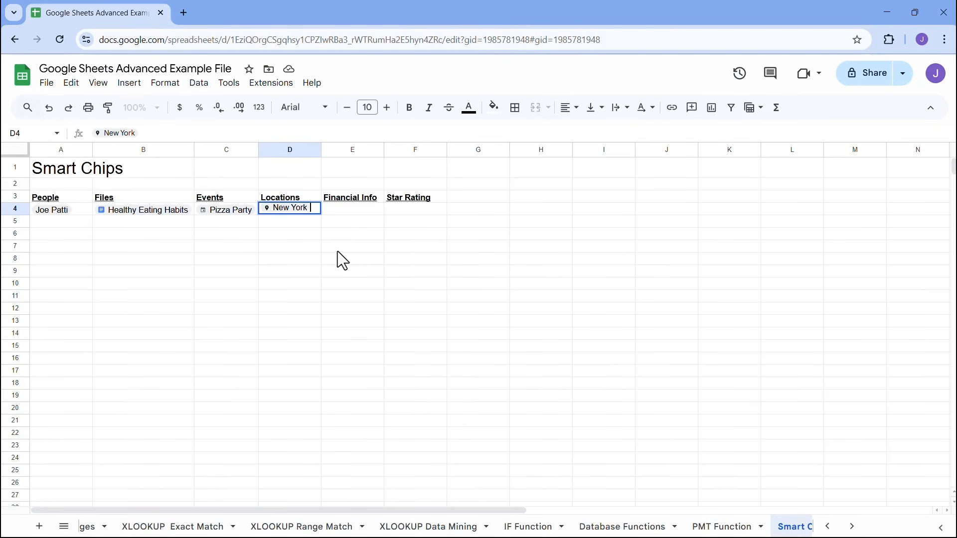
click(337, 251)
- Preview the New York chip's place card with its map and directions option
mouse_move(298, 211)
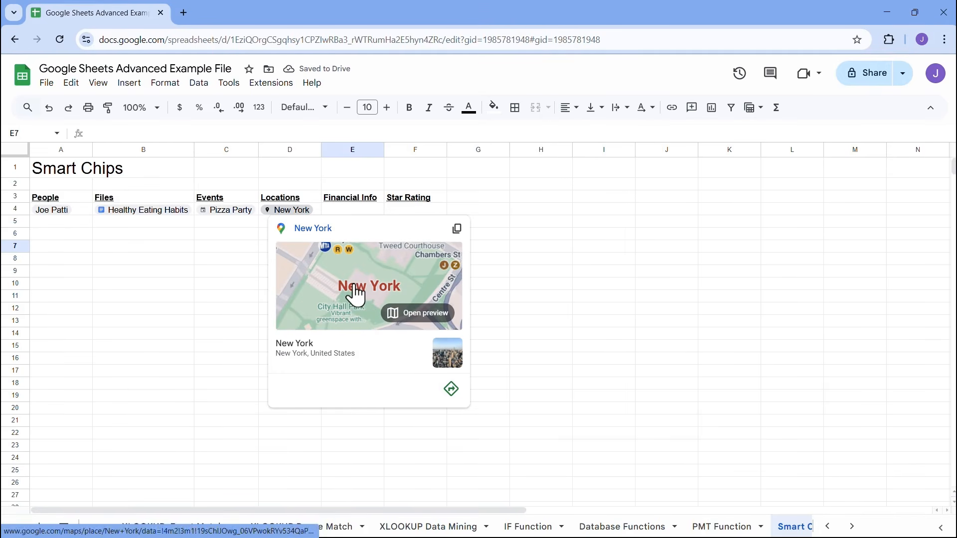
click(238, 225)
click(292, 214)
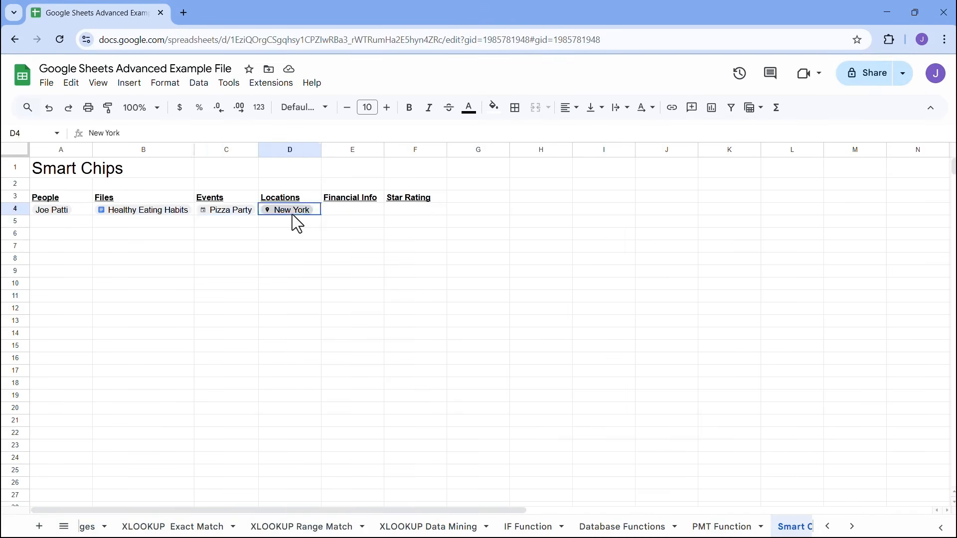
mouse_move(307, 212)
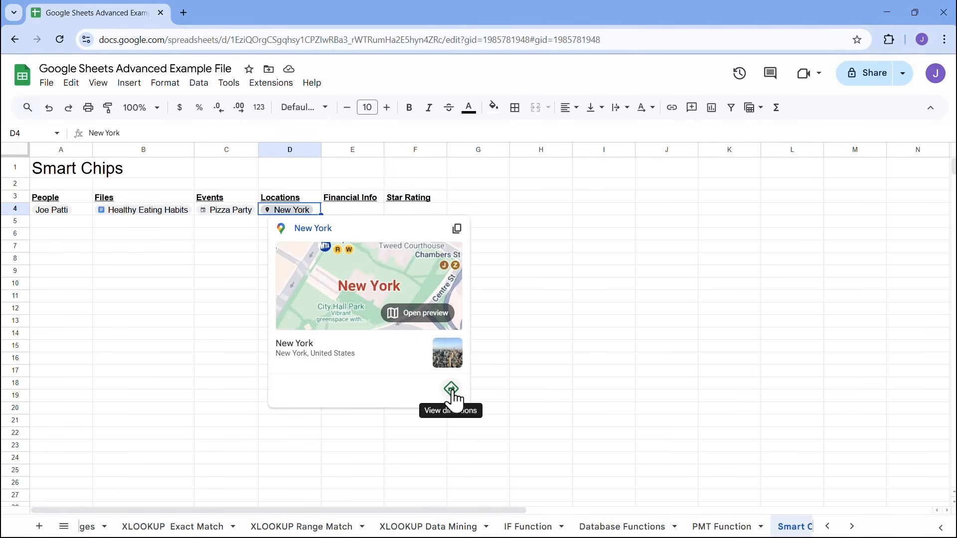
- Overwrite the New York chip in D4 with the text central and erase that text again
text(ce)
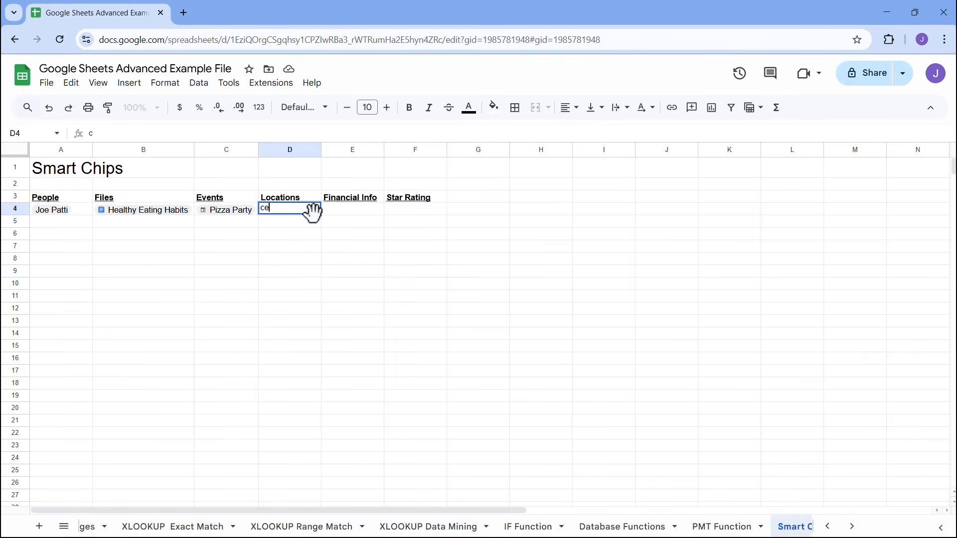
text(ntral)
key(BackSpace)
key(BackSpace)
key(BackSpace)
key(BackSpace)
key(BackSpace)
key(BackSpace)
key(BackSpace)
- Insert a Place smart chip for Central Park in D4 by searching places for central
click(130, 85)
mouse_move(252, 434)
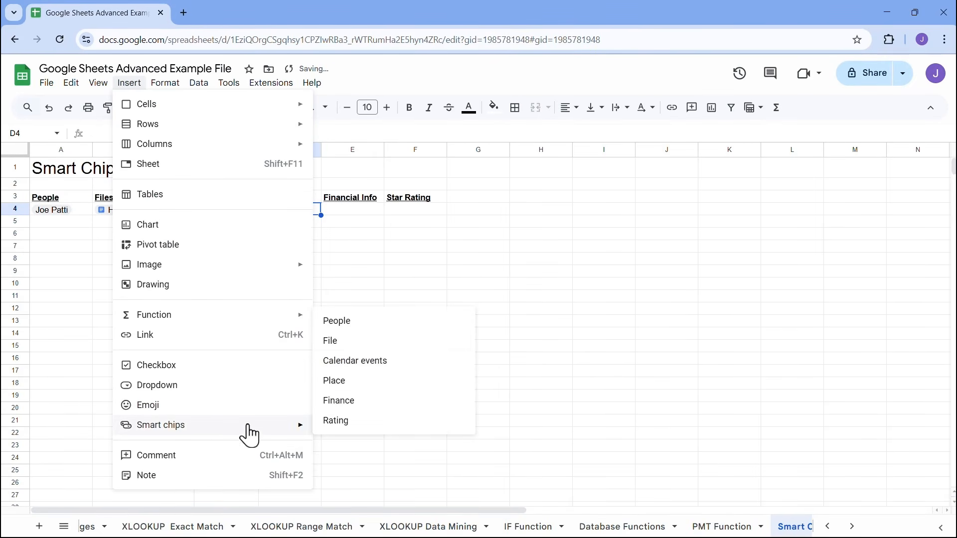
click(354, 382)
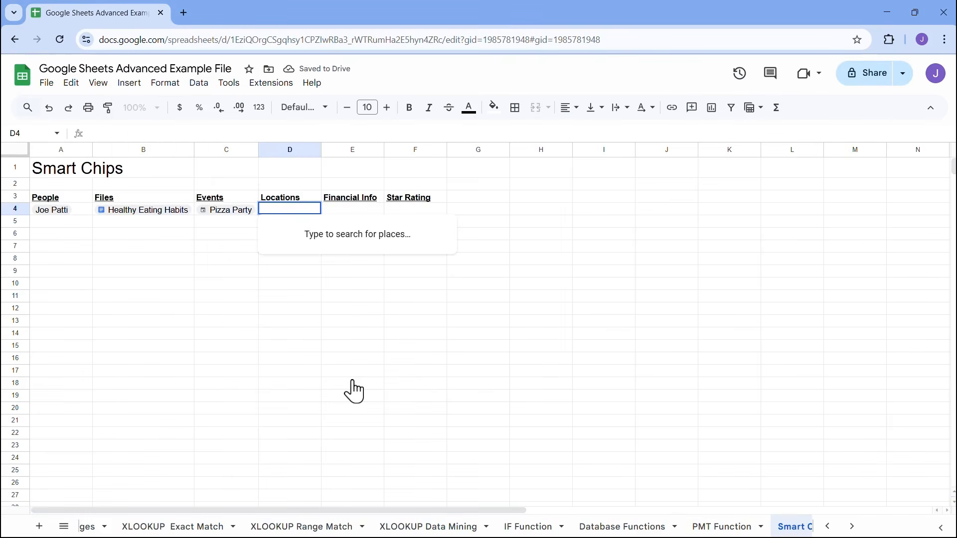
text(central)
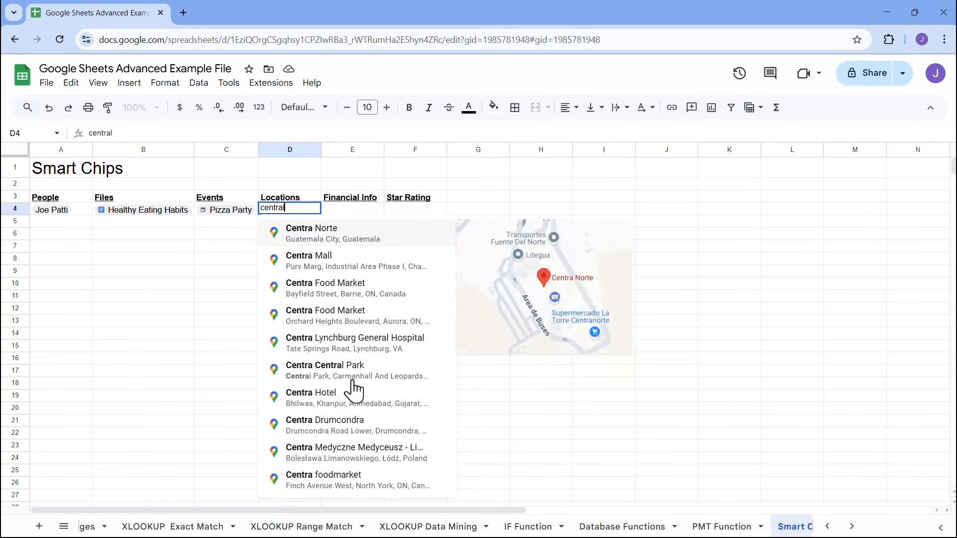
click(348, 238)
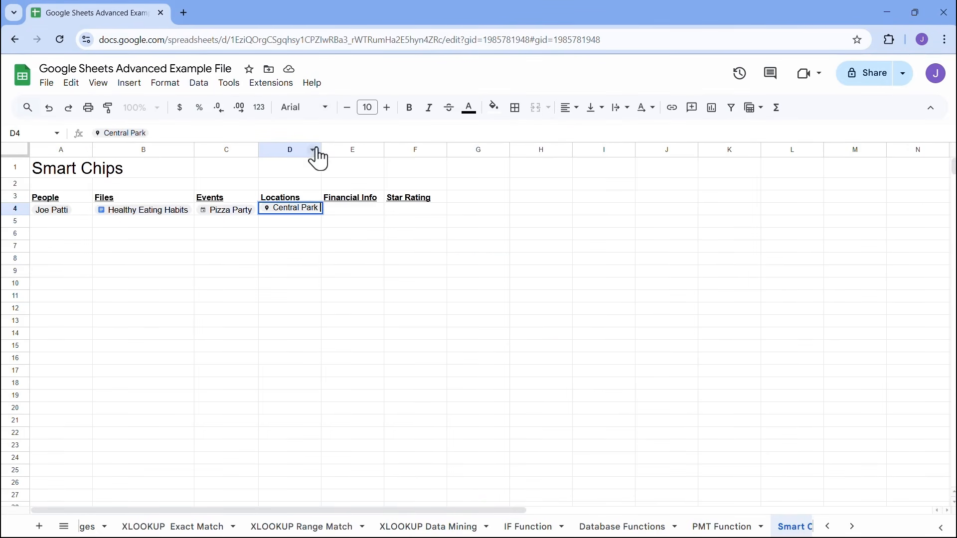
click(329, 230)
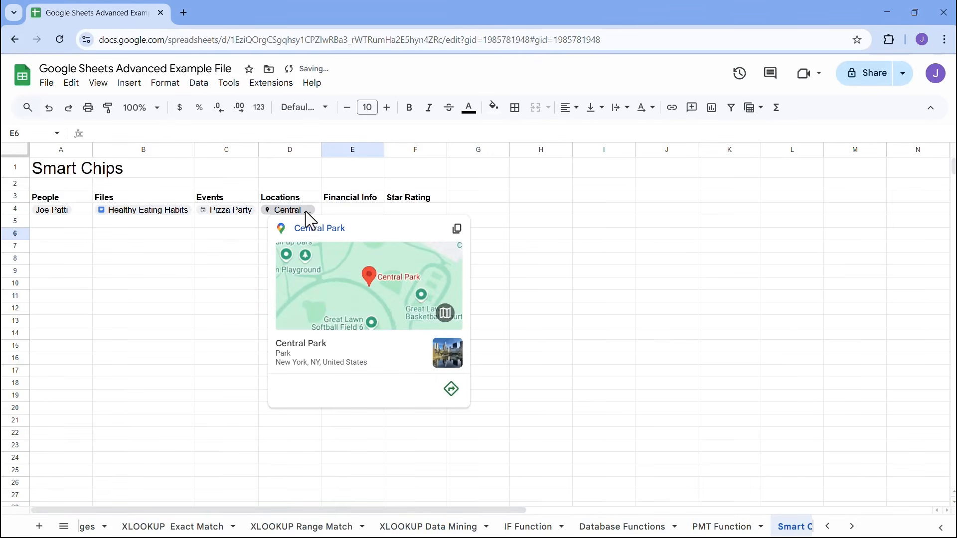
- Check the directions offered for the Central Park chip, close them, and widen column D to fit the chip
click(451, 399)
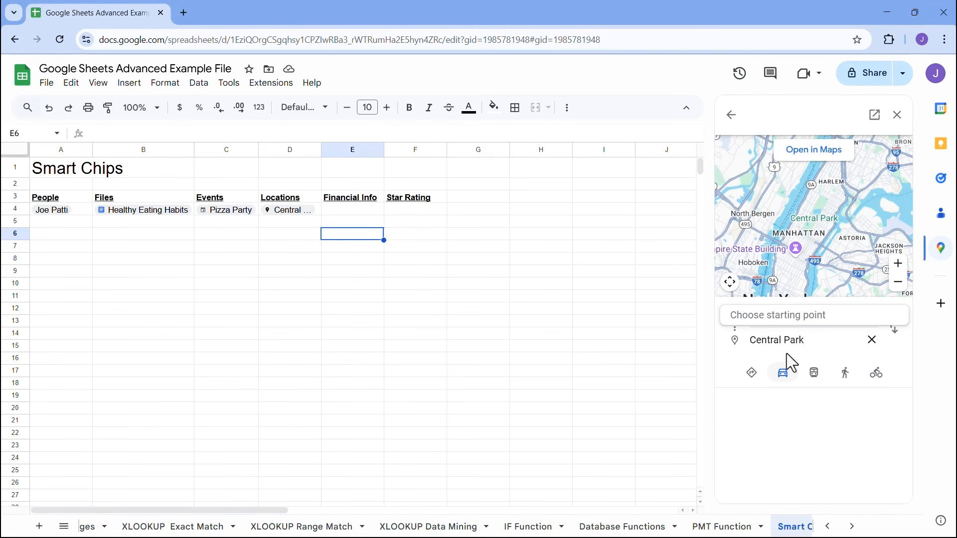
click(896, 115)
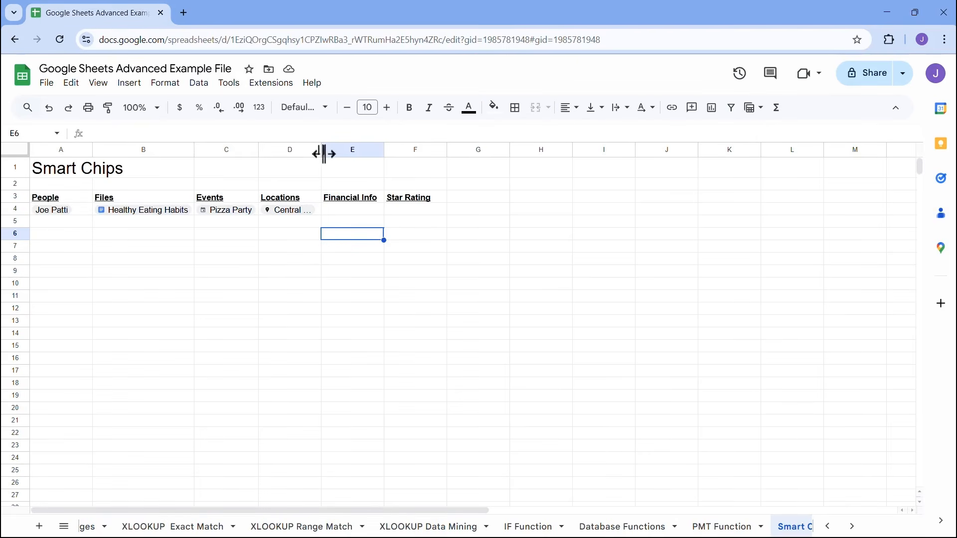
drag(323, 151, 326, 151)
click(359, 273)
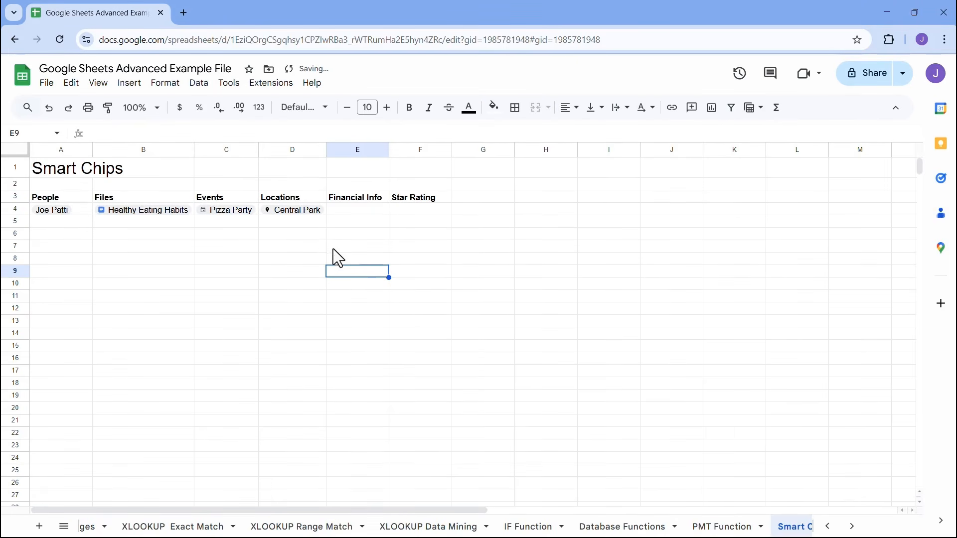
mouse_move(299, 212)
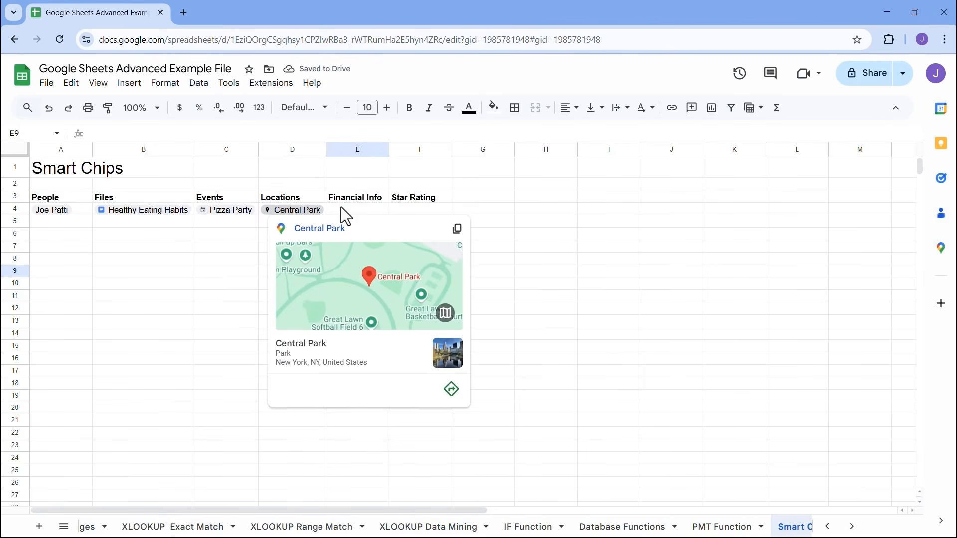
click(363, 210)
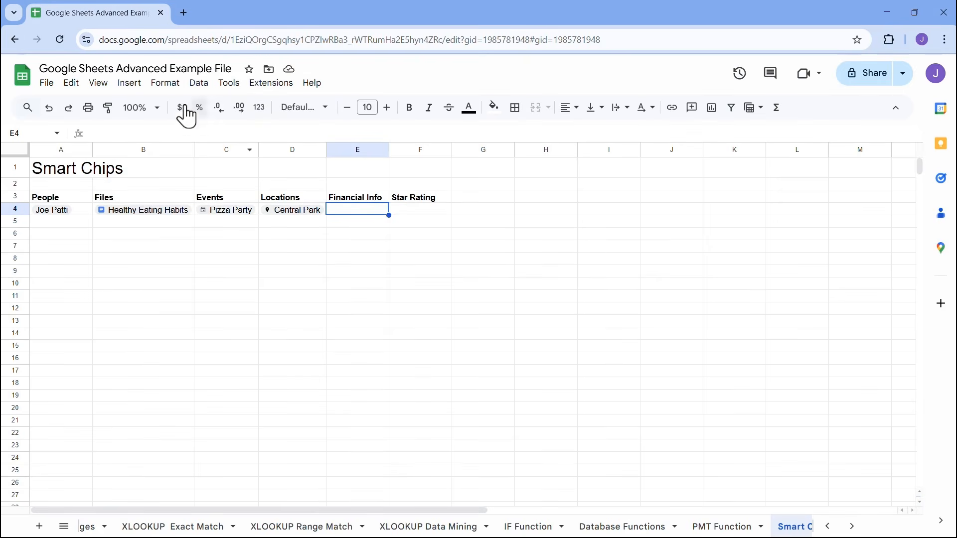
click(134, 84)
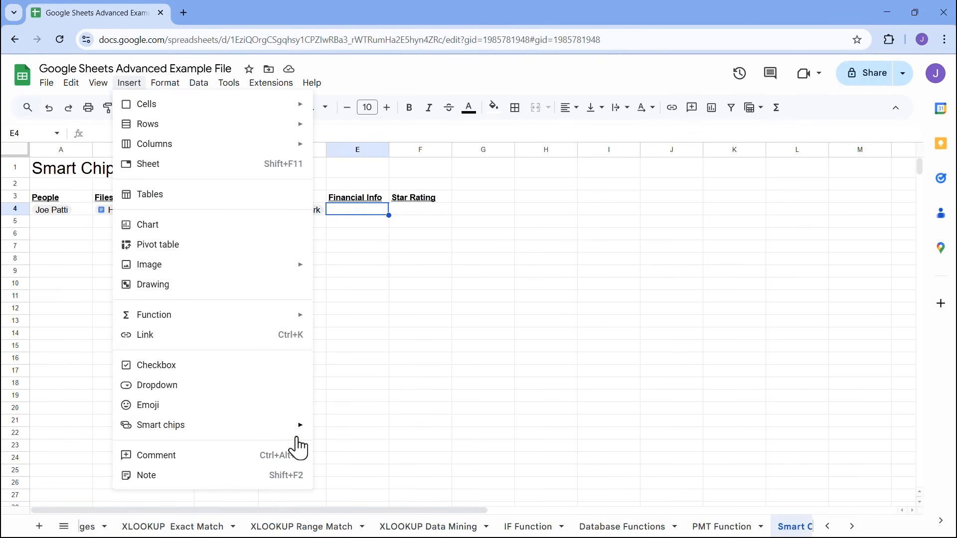
mouse_move(297, 428)
click(344, 400)
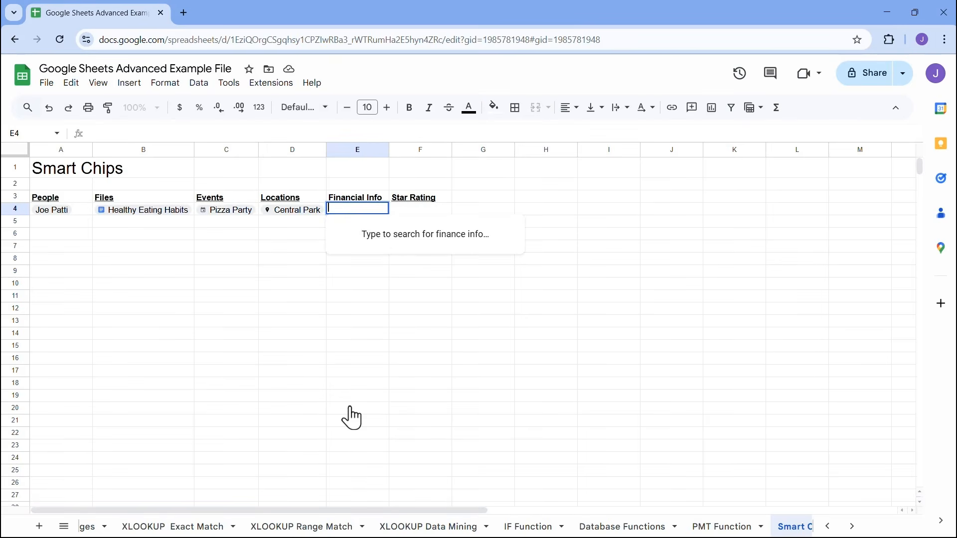
text(@goo)
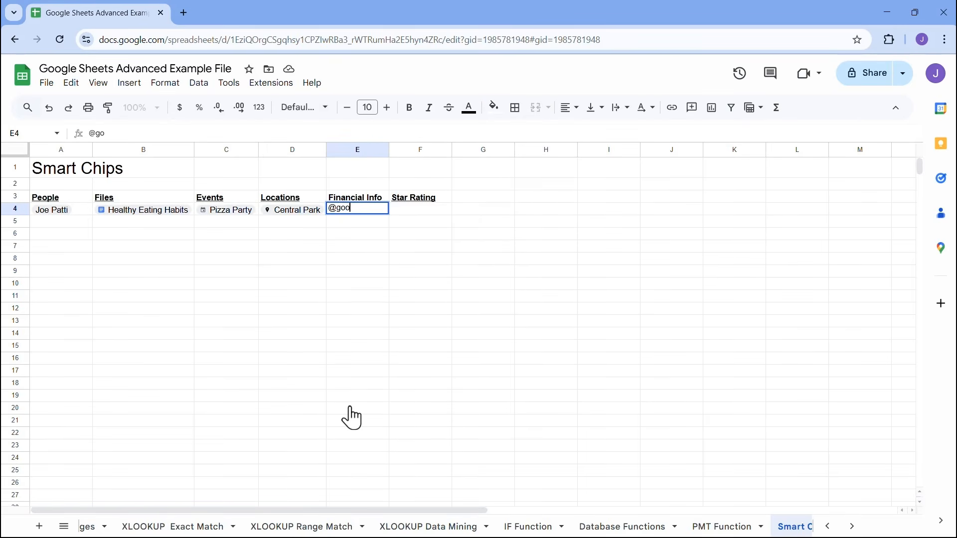
text(gl)
key(Return)
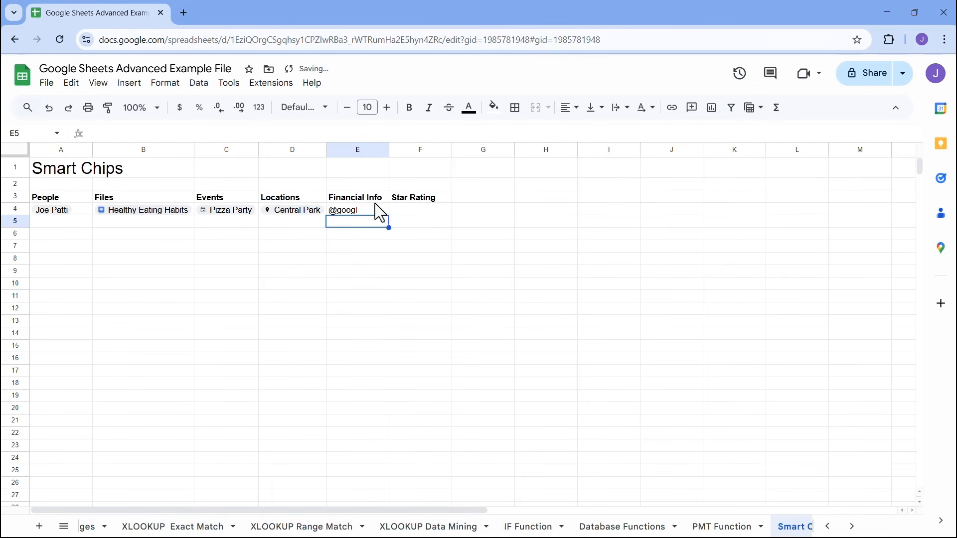
click(360, 212)
key(Delete)
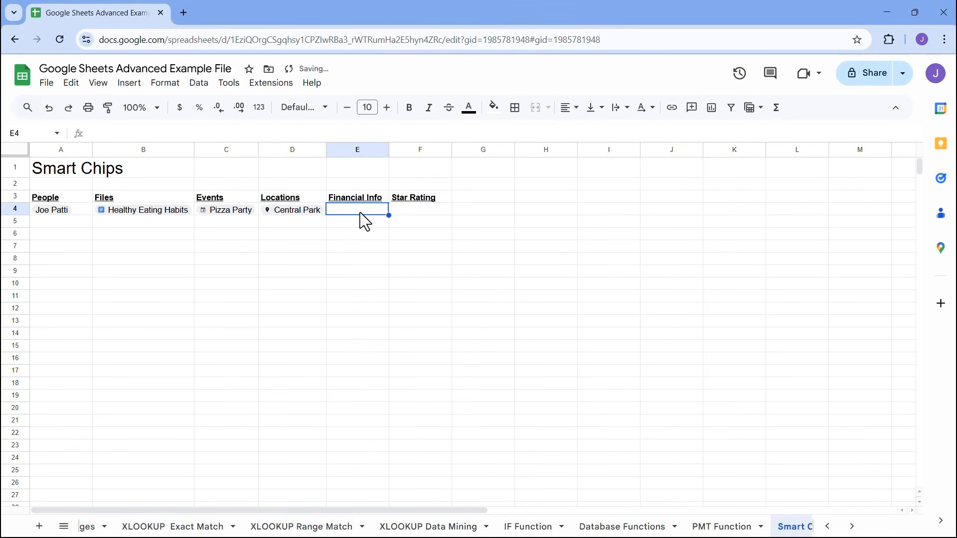
- Insert a Finance smart chip for Alphabet Inc Class A (NASDAQ:GOOGL) in E4 and preview its stock card
click(132, 86)
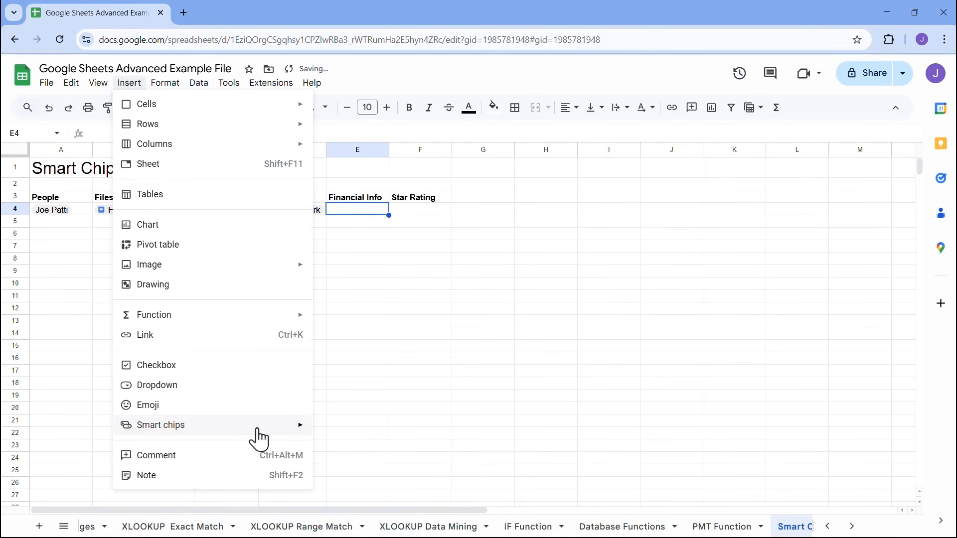
mouse_move(261, 437)
click(327, 401)
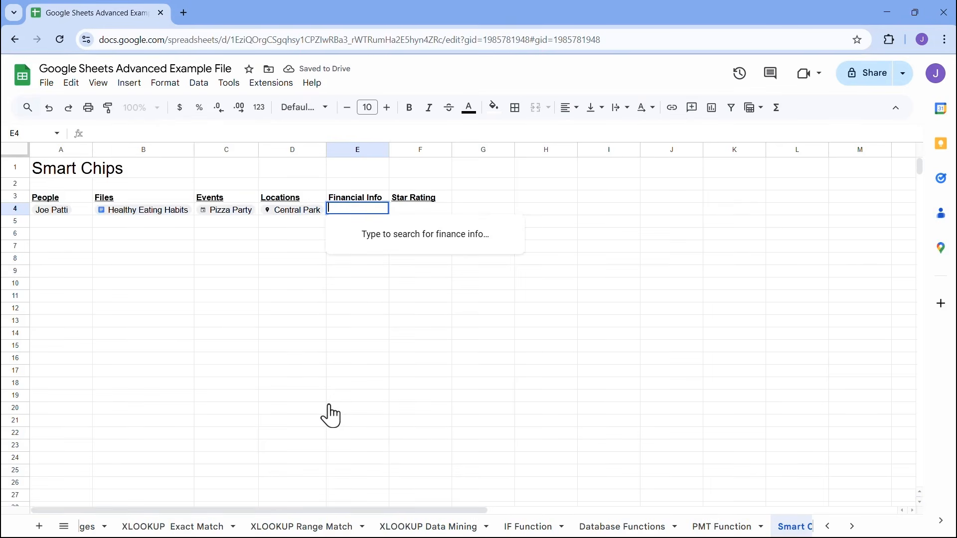
text(go)
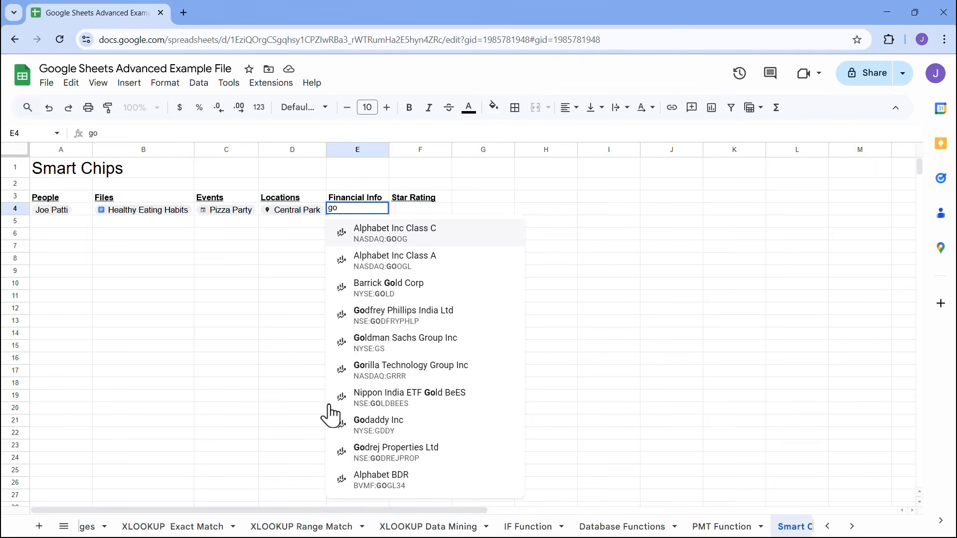
text(o)
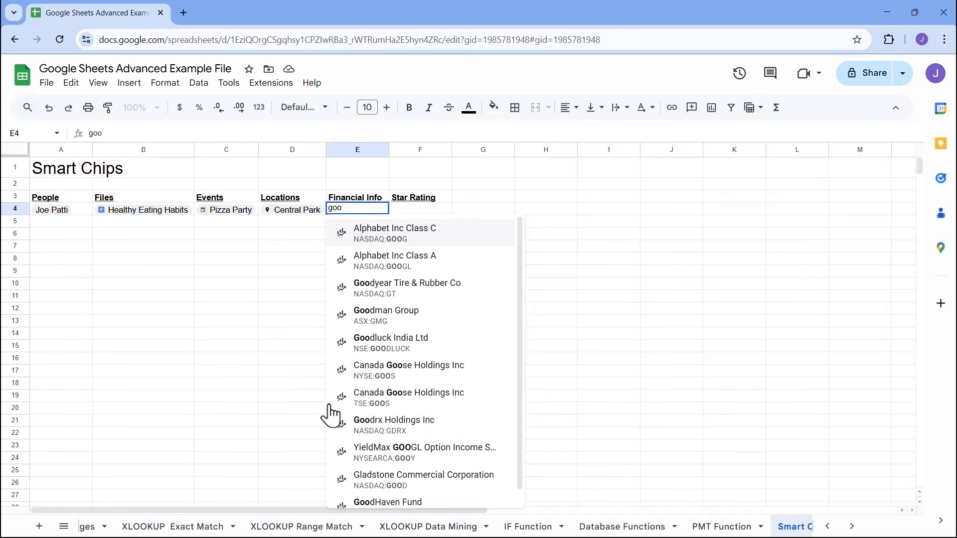
text(gl)
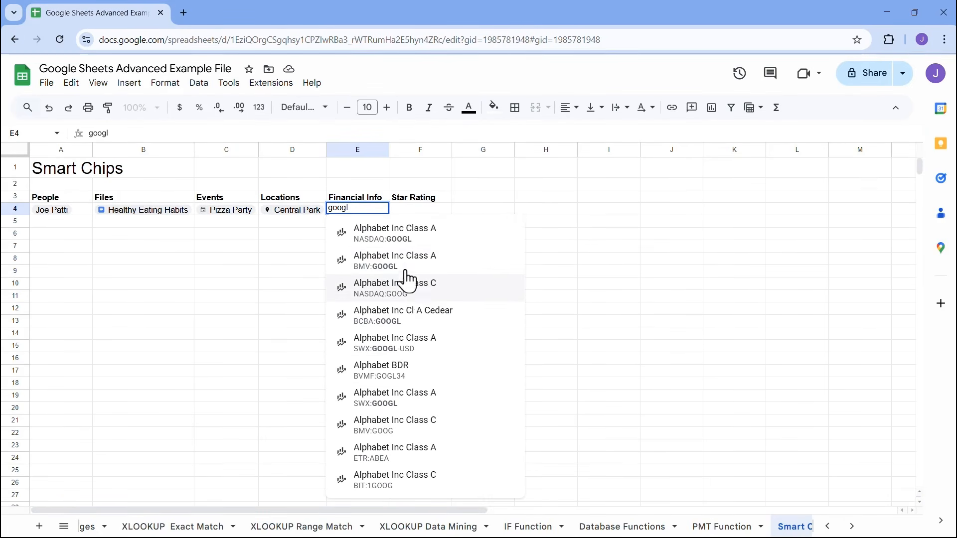
click(406, 243)
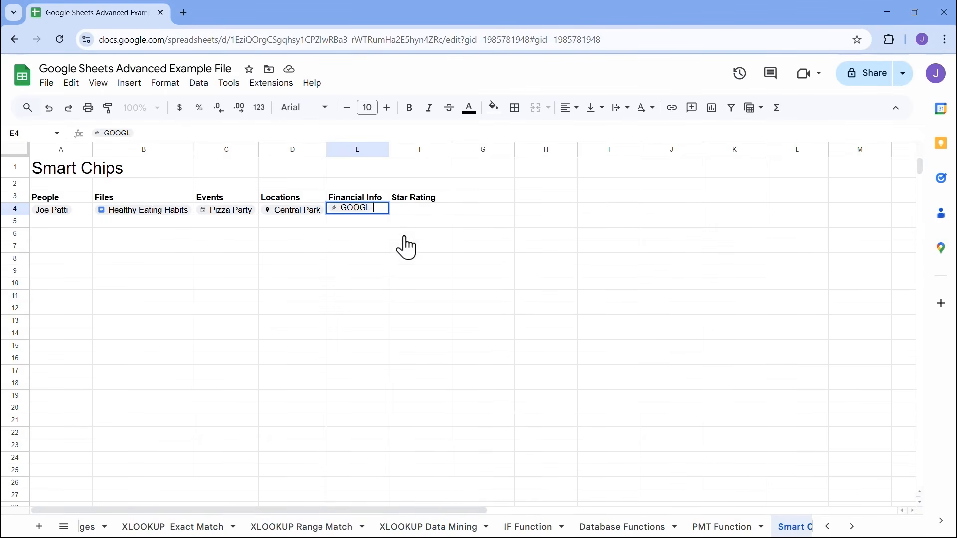
click(382, 261)
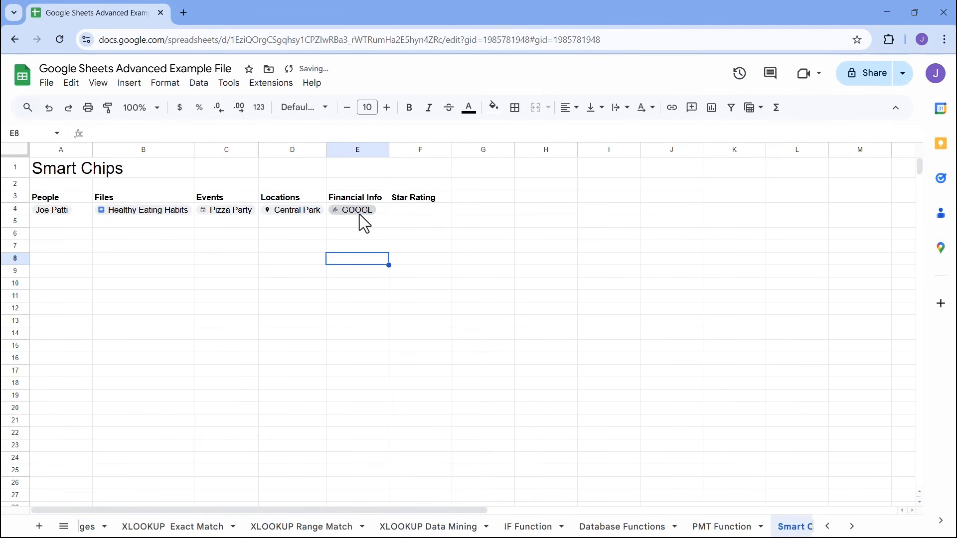
mouse_move(359, 215)
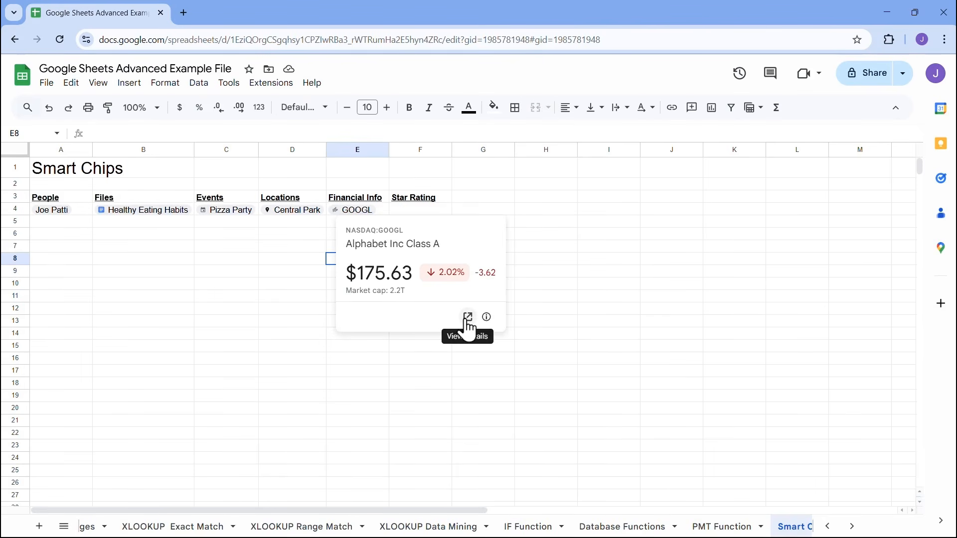
- Insert a Rating smart chip in F4 under Star Rating and set it to three stars
click(418, 210)
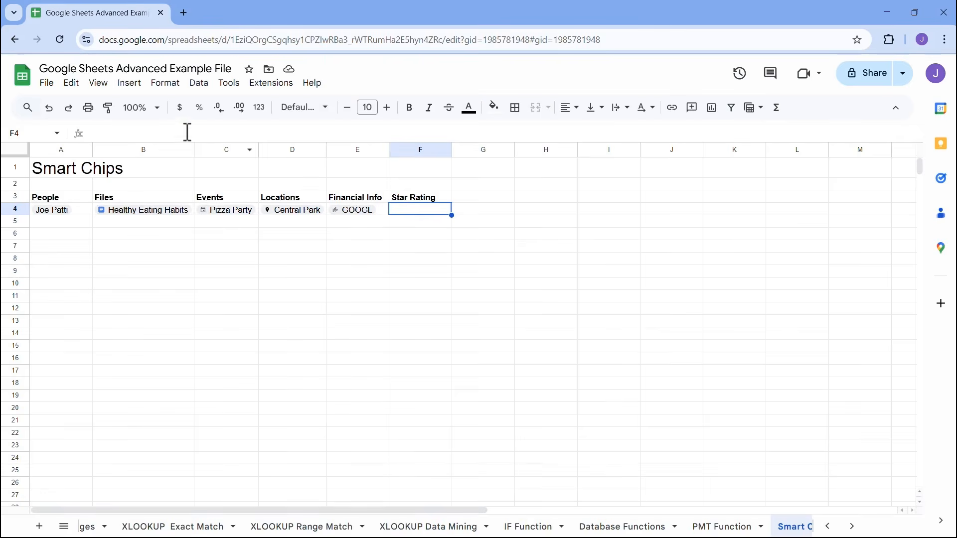
click(129, 84)
mouse_move(268, 427)
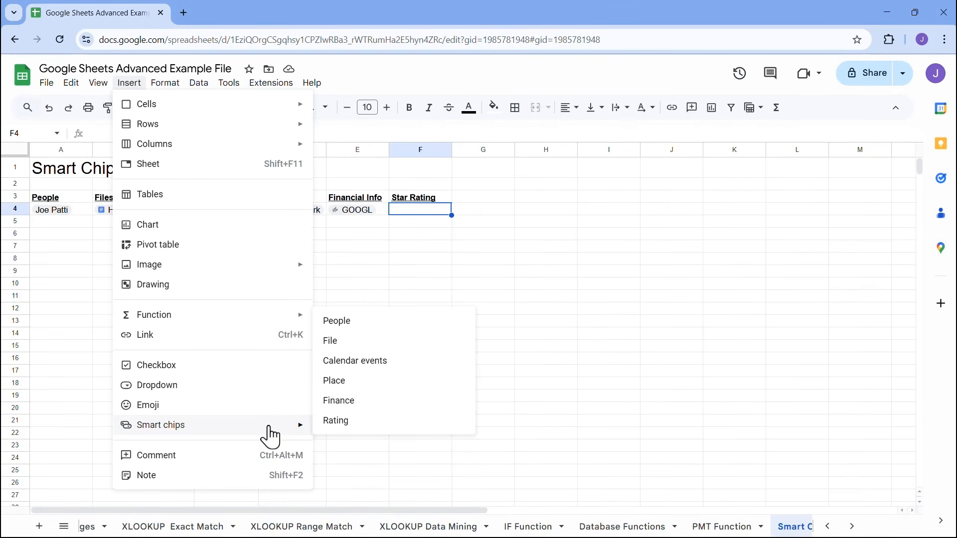
click(360, 421)
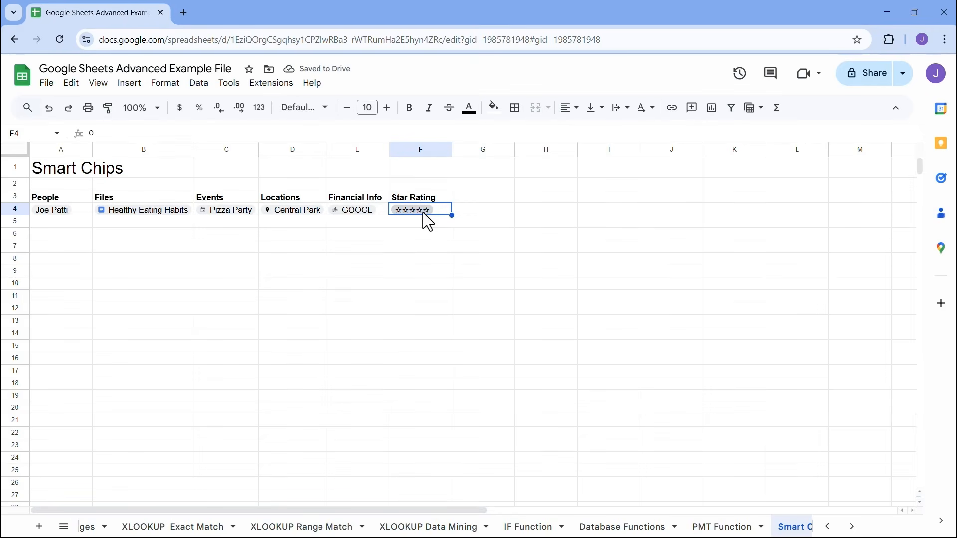
click(442, 249)
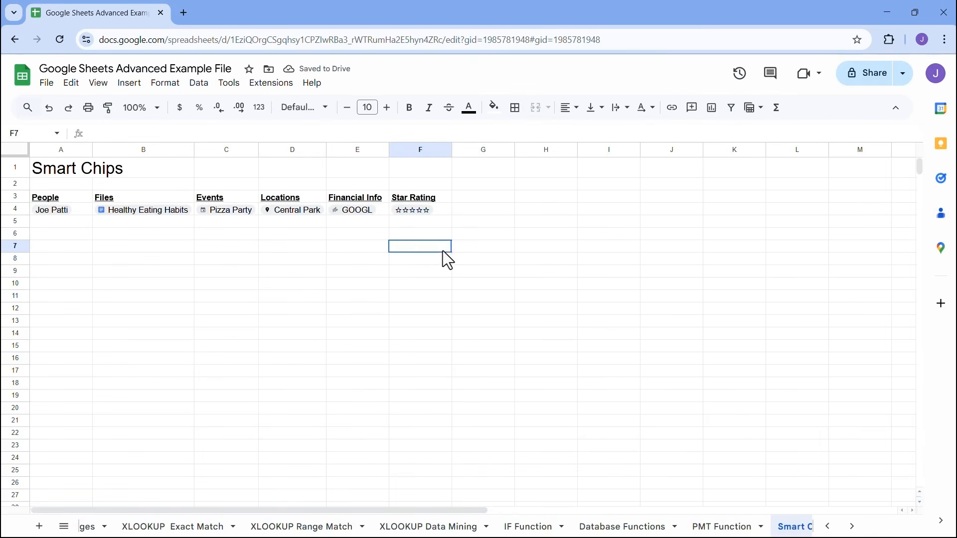
click(408, 211)
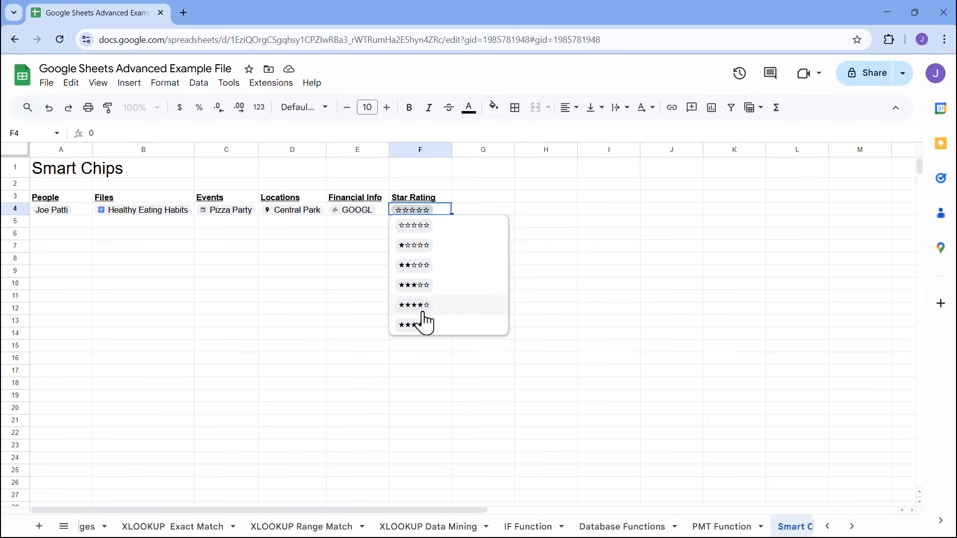
click(421, 287)
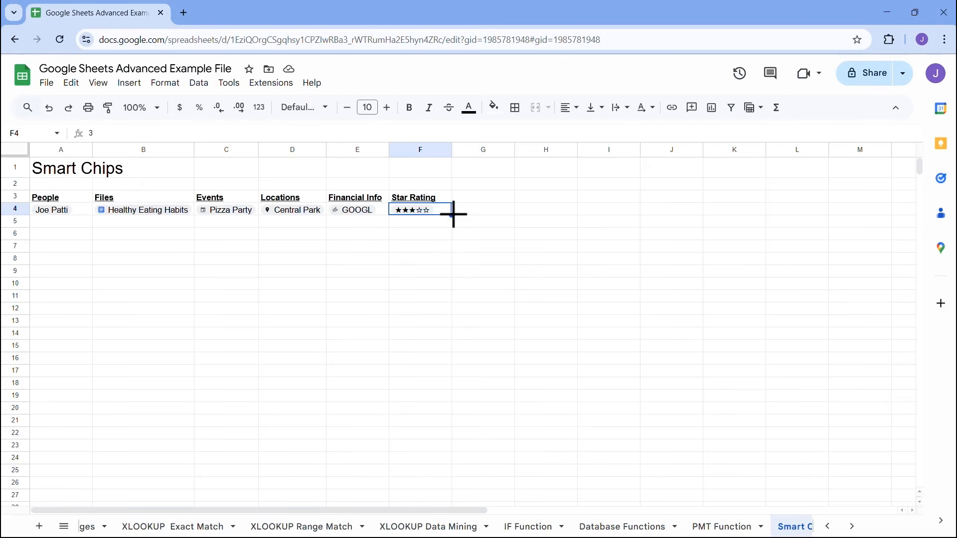
- Fill the rating chip from F4 down through F9
click(430, 223)
key(Up)
drag(453, 214, 444, 273)
- Set the rating in F7 to one star, F6 to four stars, and both F9 and F8 to five stars
click(421, 245)
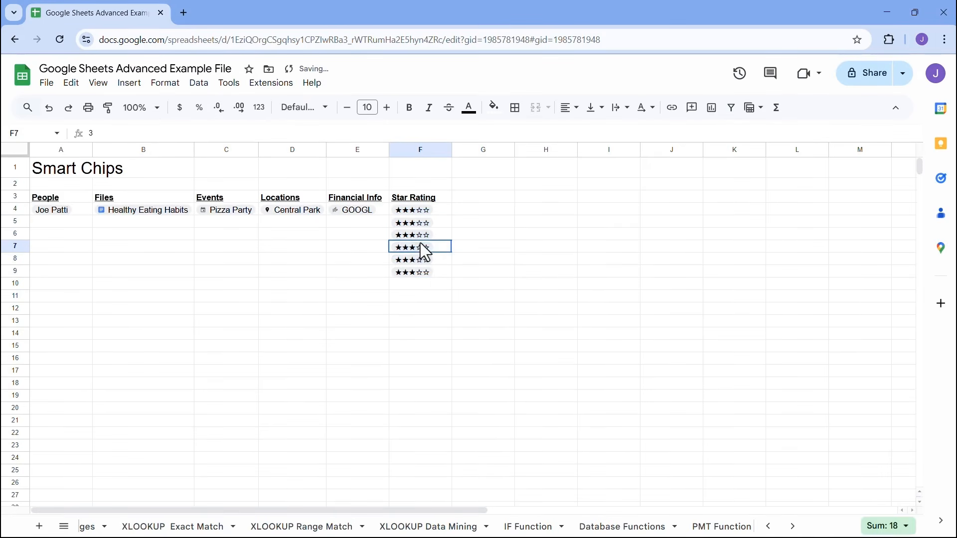
click(421, 247)
click(417, 285)
click(423, 235)
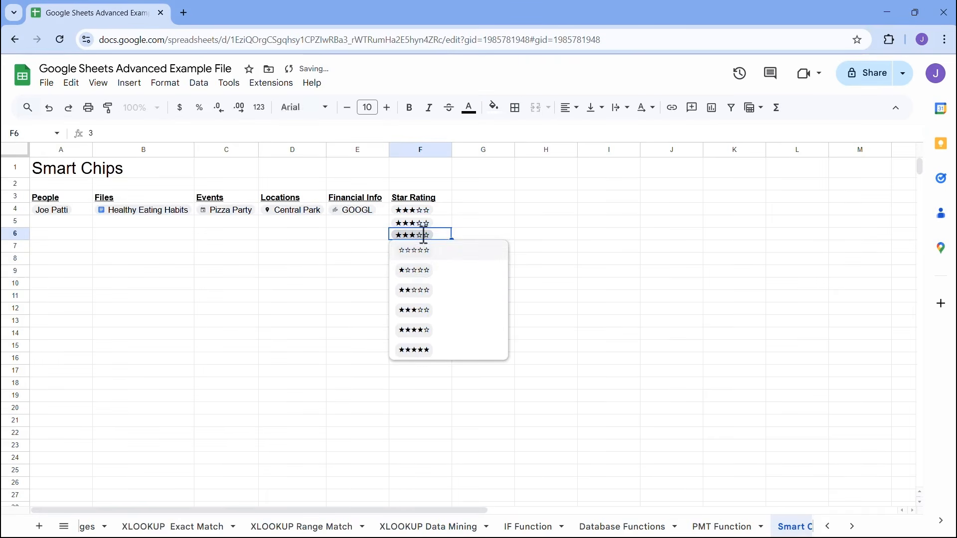
click(419, 330)
click(421, 272)
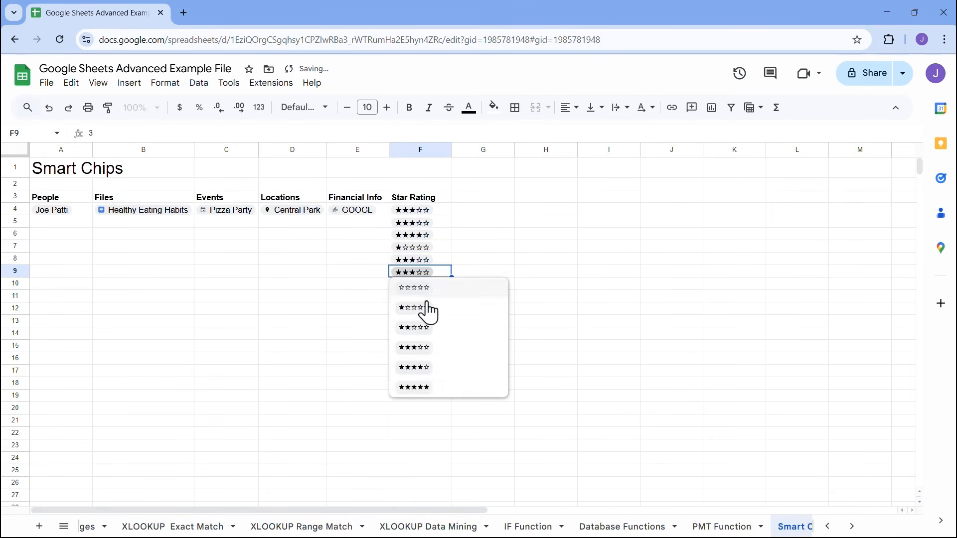
click(421, 387)
click(422, 259)
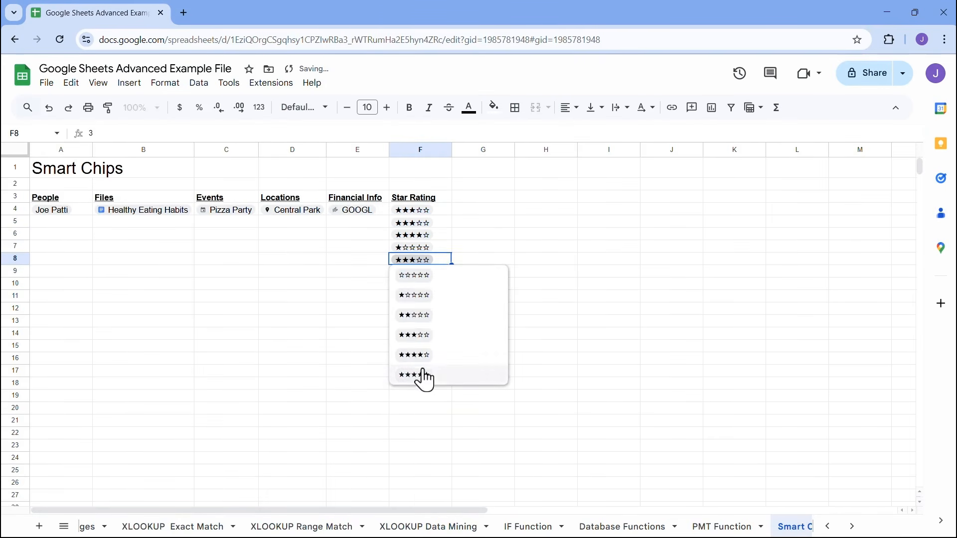
click(423, 377)
- Average the star ratings in F10 with the formula =AVERAGE(F4:F9)
key(Down)
key(Down)
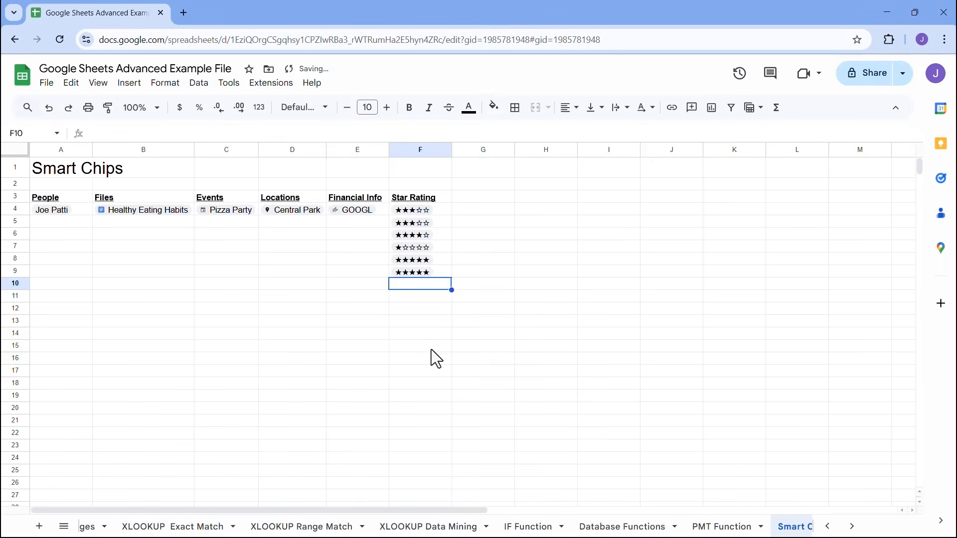
text(=aver)
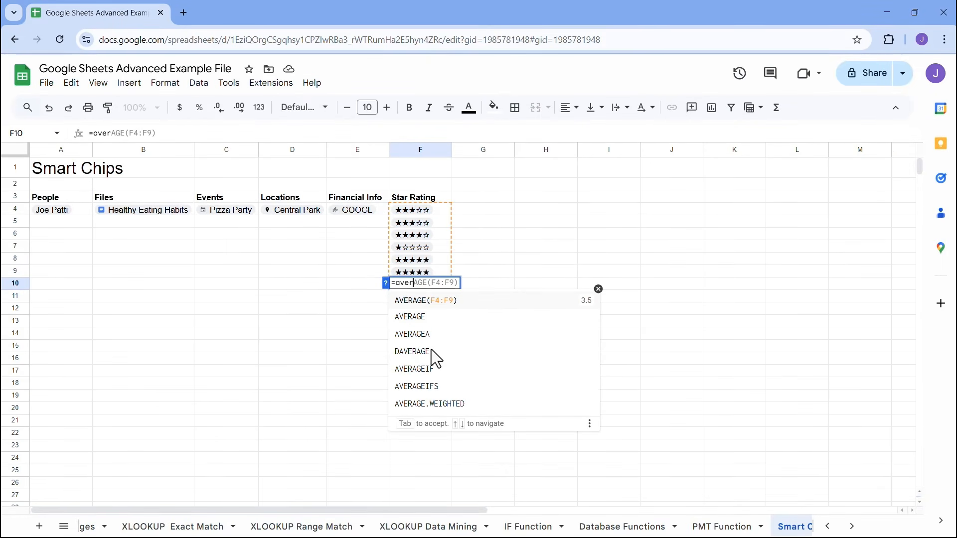
key(Tab)
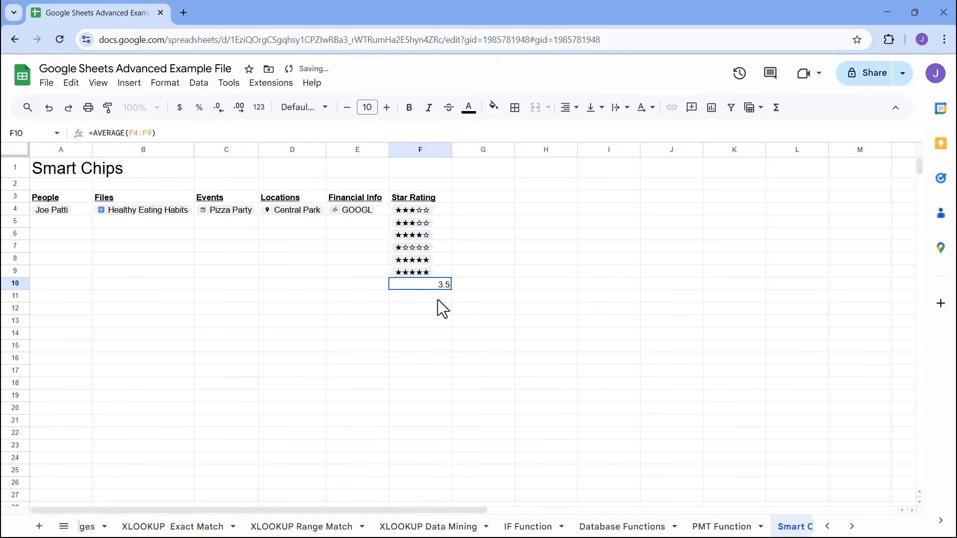
key(Down)
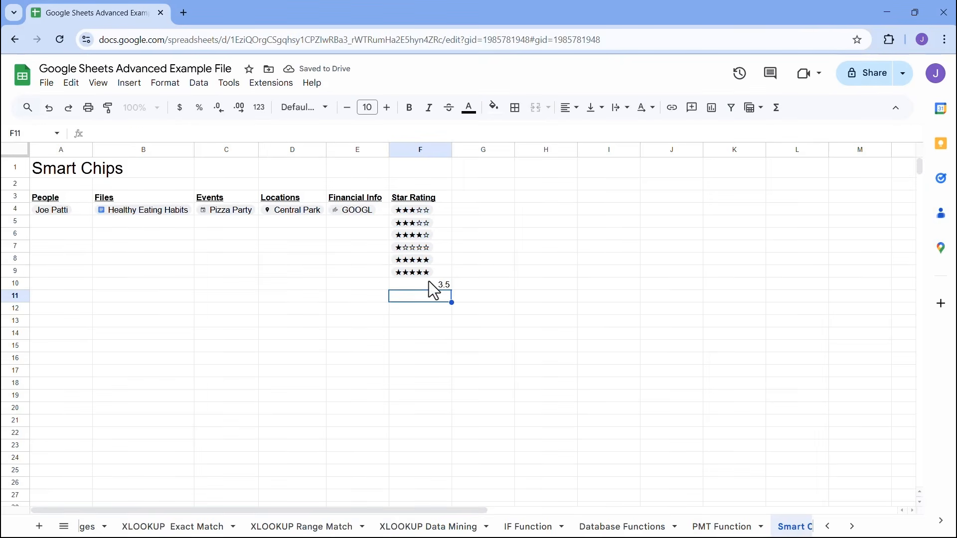
- Inspect the average formula in F10 and the numeric value behind each star rating from F4 through F9
click(428, 284)
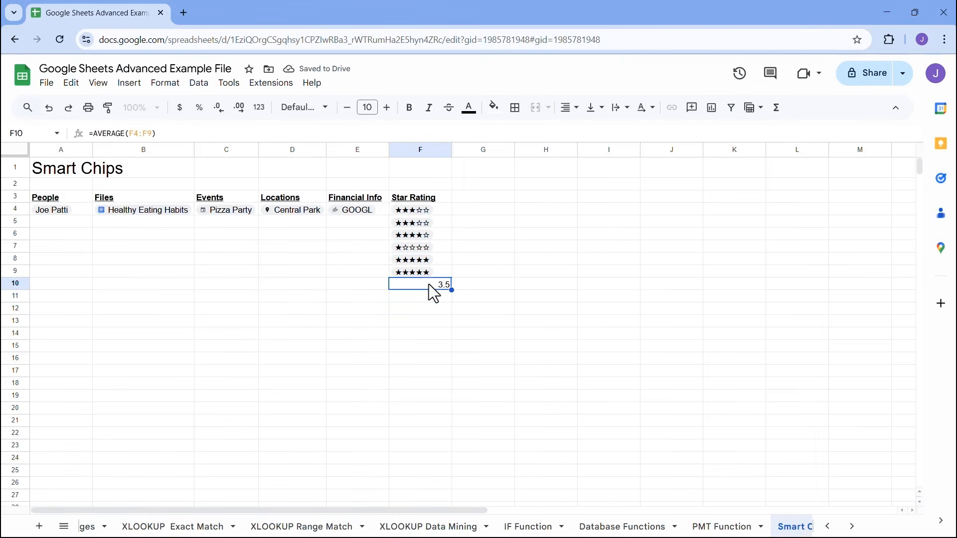
click(440, 210)
click(439, 224)
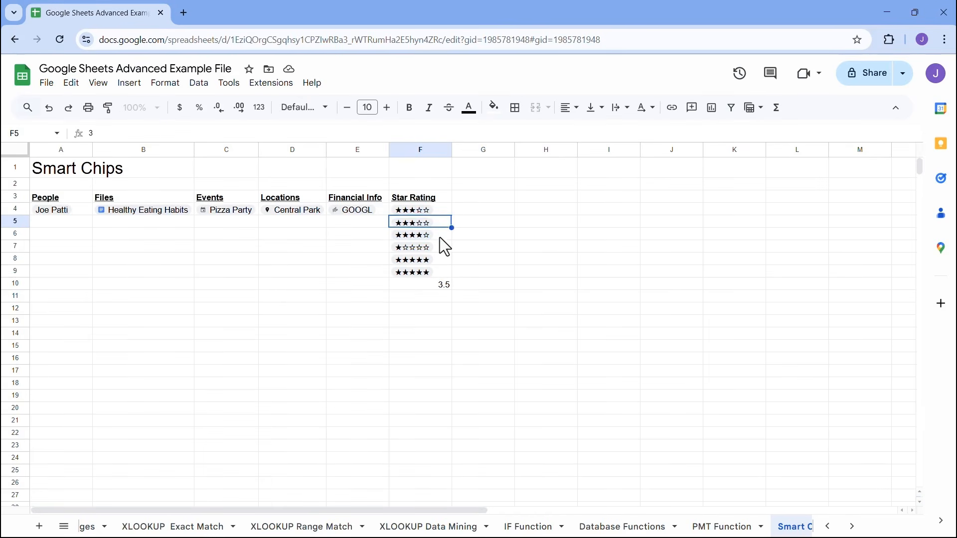
click(440, 238)
click(438, 248)
click(441, 262)
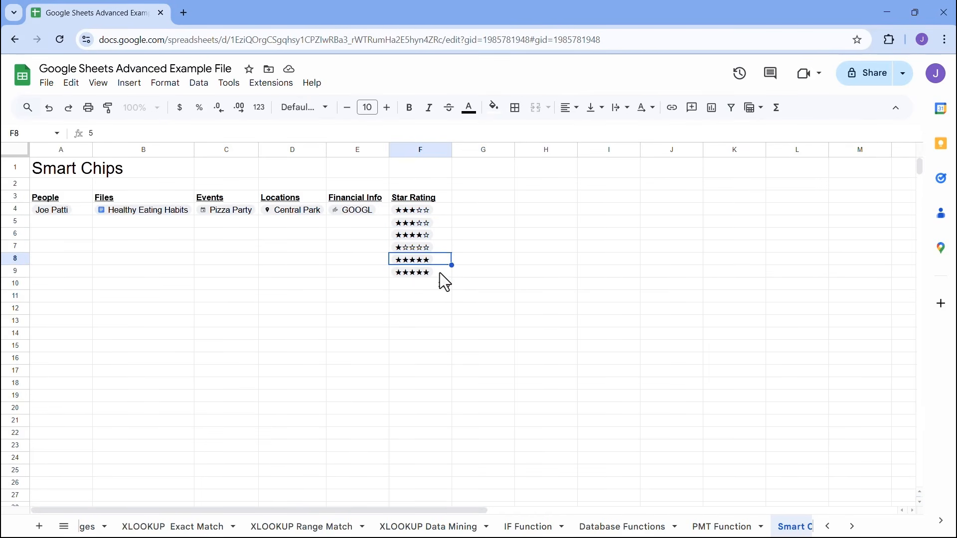
click(439, 273)
click(434, 288)
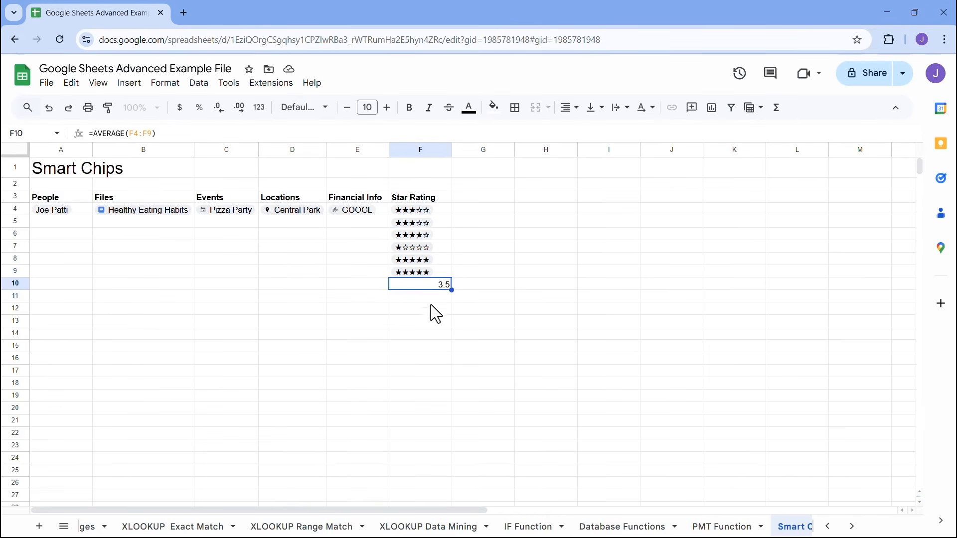